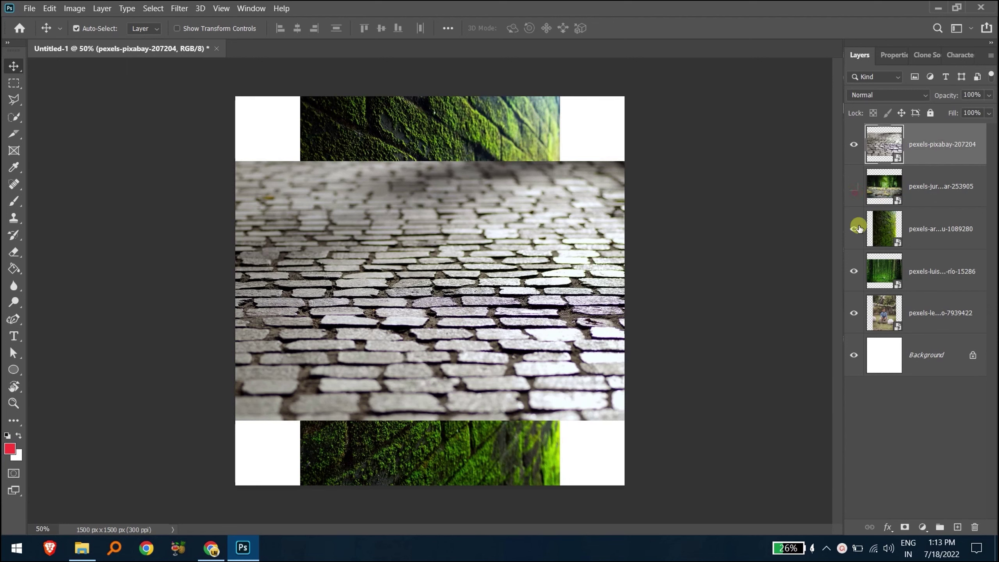
Turn off the moss forest layer's visibility in Untitled-1 to reveal the cobblestone photo.
{"action": "left_click", "coordinate": [857, 228]}
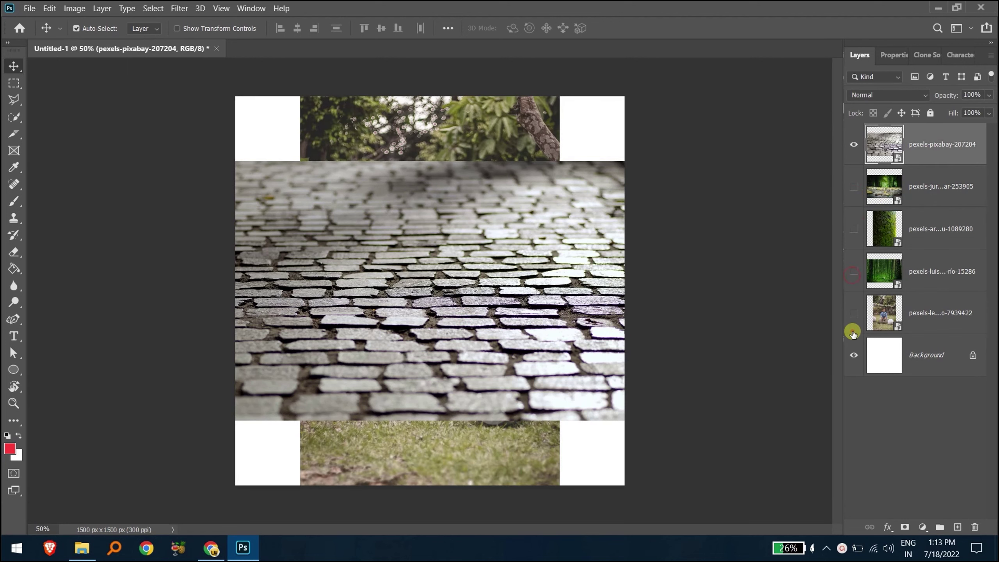
Hide the cobblestone layer, then show and select the boy-on-crate photo layer.
{"action": "left_click", "coordinate": [853, 144]}
{"action": "left_click", "coordinate": [853, 313]}
{"action": "left_click", "coordinate": [916, 313]}
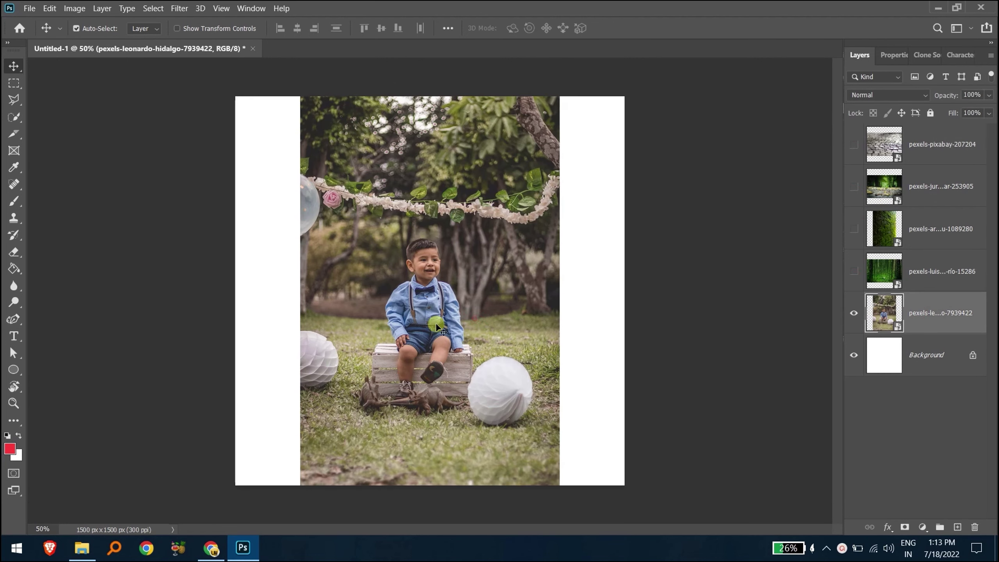
{"action": "scroll", "coordinate": [435, 323], "scroll_direction": "up", "scroll_amount": 3}
{"action": "scroll", "coordinate": [434, 318], "scroll_direction": "down", "scroll_amount": 3}
{"action": "scroll", "coordinate": [437, 328], "scroll_direction": "down", "scroll_amount": 2}
Free Transform the boy photo so it fills and sits well on the canvas.
{"action": "key", "text": "ctrl+t"}
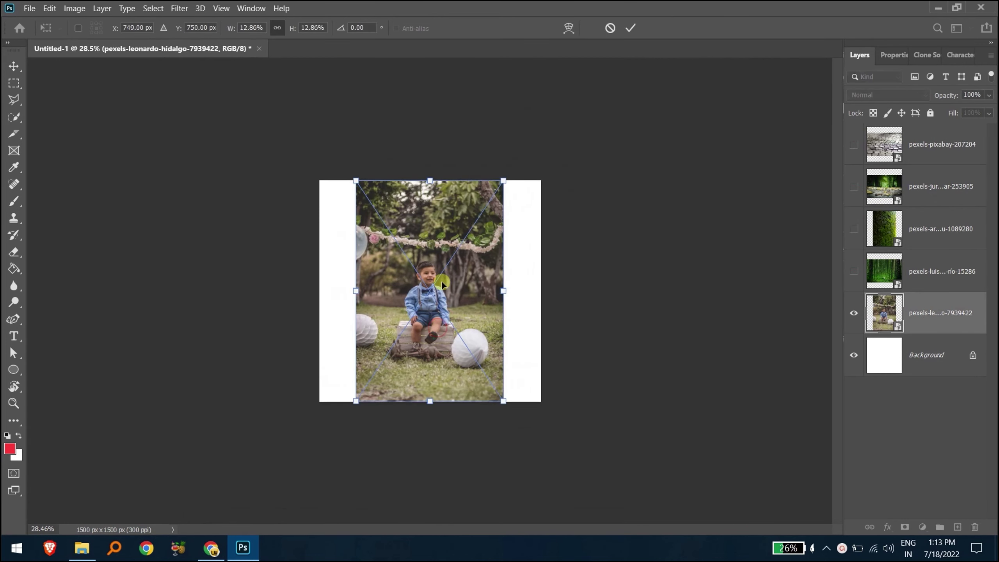
{"action": "left_click_drag", "start_coordinate": [503, 180], "coordinate": [664, 63]}
{"action": "left_click_drag", "start_coordinate": [509, 250], "coordinate": [567, 366]}
{"action": "left_click_drag", "start_coordinate": [576, 464], "coordinate": [544, 416]}
{"action": "left_click_drag", "start_coordinate": [476, 311], "coordinate": [481, 328]}
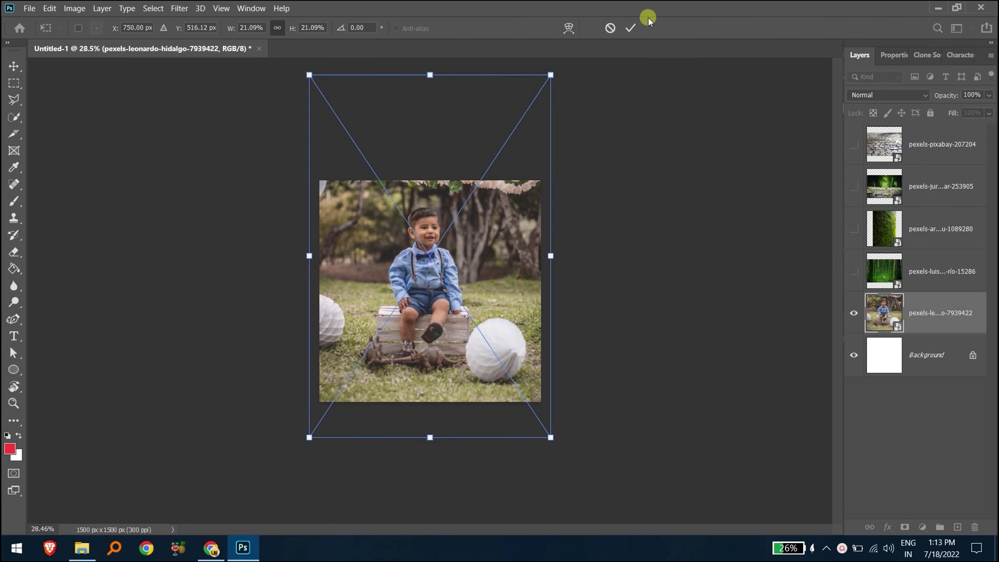
{"action": "left_click", "coordinate": [631, 27]}
Create a new 1920×1080 document from the recent sizes.
{"action": "right_click", "coordinate": [206, 48]}
{"action": "left_click", "coordinate": [259, 108]}
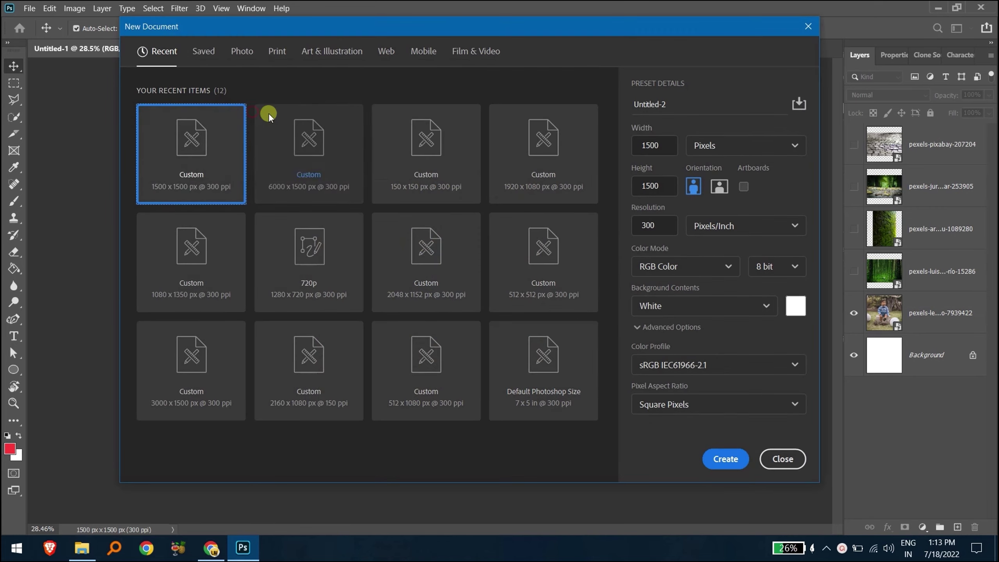
{"action": "left_click", "coordinate": [538, 181]}
{"action": "left_click", "coordinate": [725, 472]}
Drag the boy photo layer into the 1920×1080 document and scale it to fit.
{"action": "left_click", "coordinate": [130, 48]}
{"action": "mouse_move", "coordinate": [132, 76]}
{"action": "left_mouse_down"}
{"action": "mouse_move", "coordinate": [312, 55]}
{"action": "mouse_move", "coordinate": [514, 214]}
{"action": "left_mouse_up"}
{"action": "mouse_move", "coordinate": [710, 247]}
{"action": "left_mouse_down"}
{"action": "mouse_move", "coordinate": [596, 257]}
{"action": "mouse_move", "coordinate": [620, 263]}
{"action": "left_mouse_up"}
{"action": "left_click", "coordinate": [631, 27]}
{"action": "left_click", "coordinate": [153, 8]}
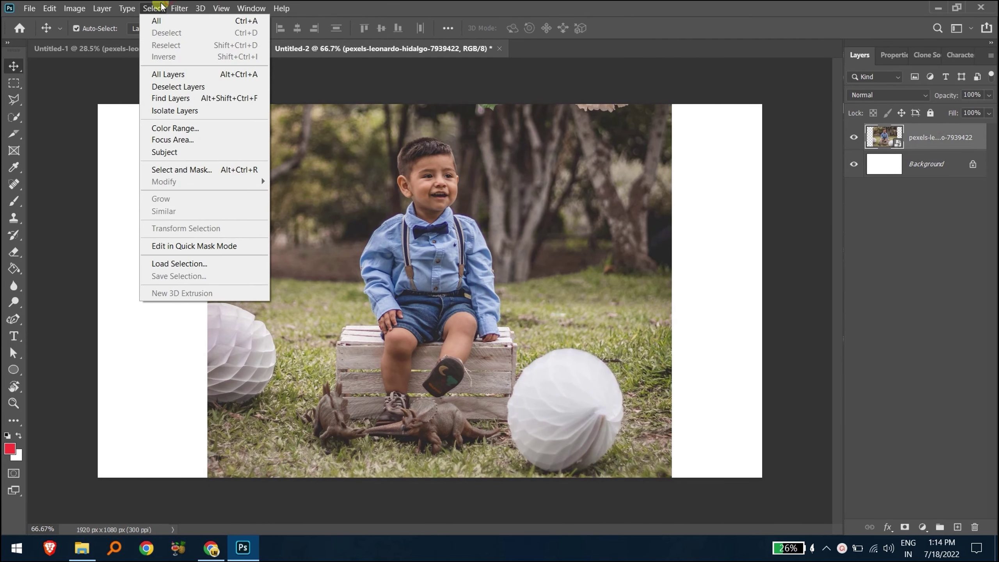
Select Subject, then add the missed leg area and the ground below the ball with Quick Selection.
{"action": "left_click", "coordinate": [181, 152]}
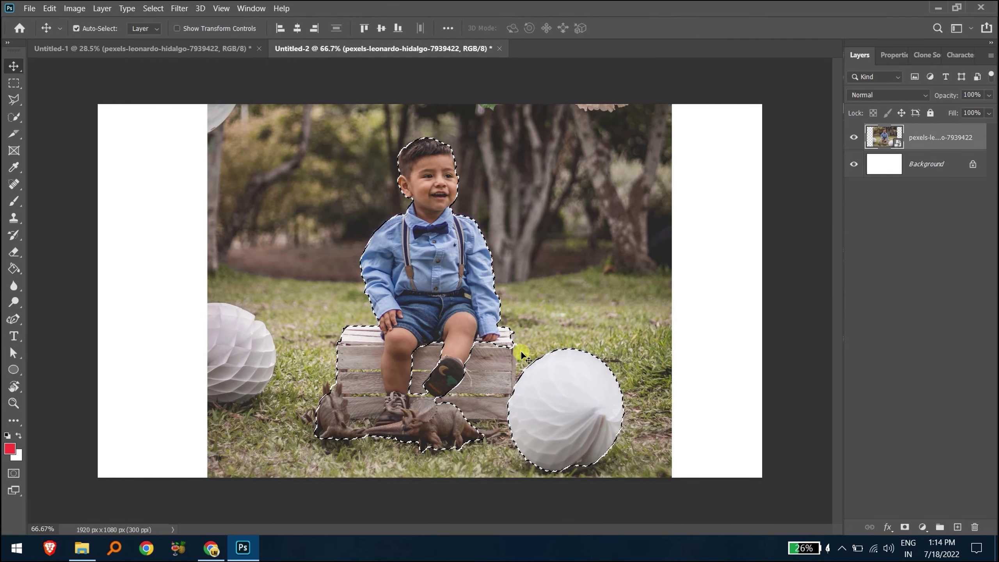
{"action": "key", "text": "w"}
{"action": "left_click_drag", "start_coordinate": [452, 350], "coordinate": [428, 365]}
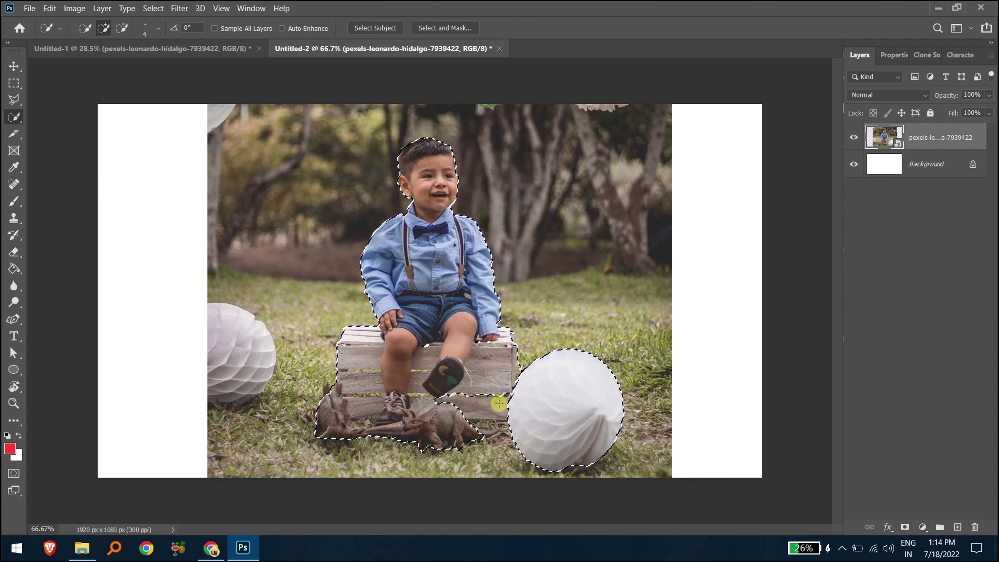
{"action": "left_click_drag", "start_coordinate": [496, 413], "coordinate": [491, 413]}
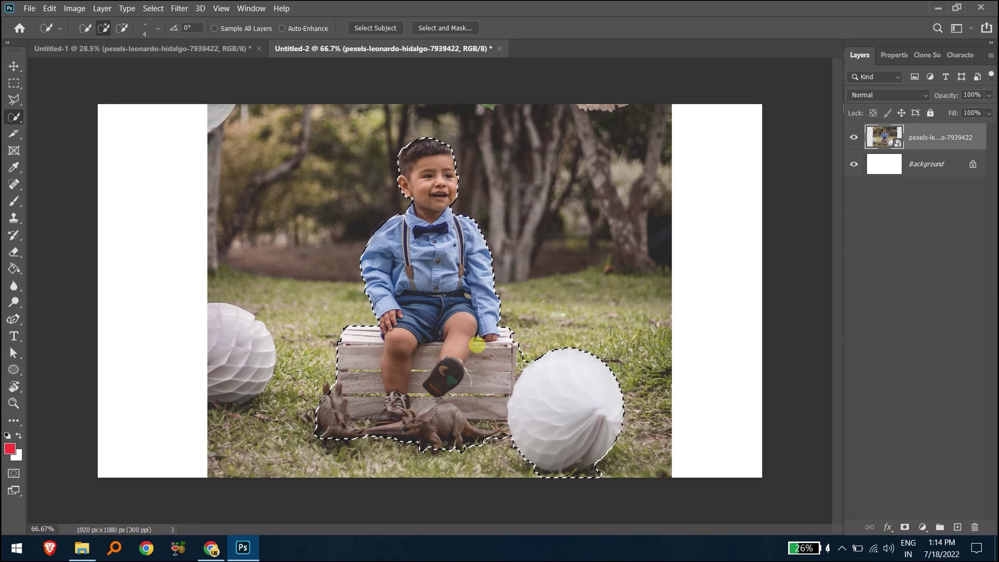
Add a layer mask to the boy layer from the refined selection.
{"action": "key", "text": "x"}
{"action": "scroll", "coordinate": [431, 260], "scroll_direction": "up", "scroll_amount": 3}
{"action": "scroll", "coordinate": [511, 339], "scroll_direction": "down", "scroll_amount": 3}
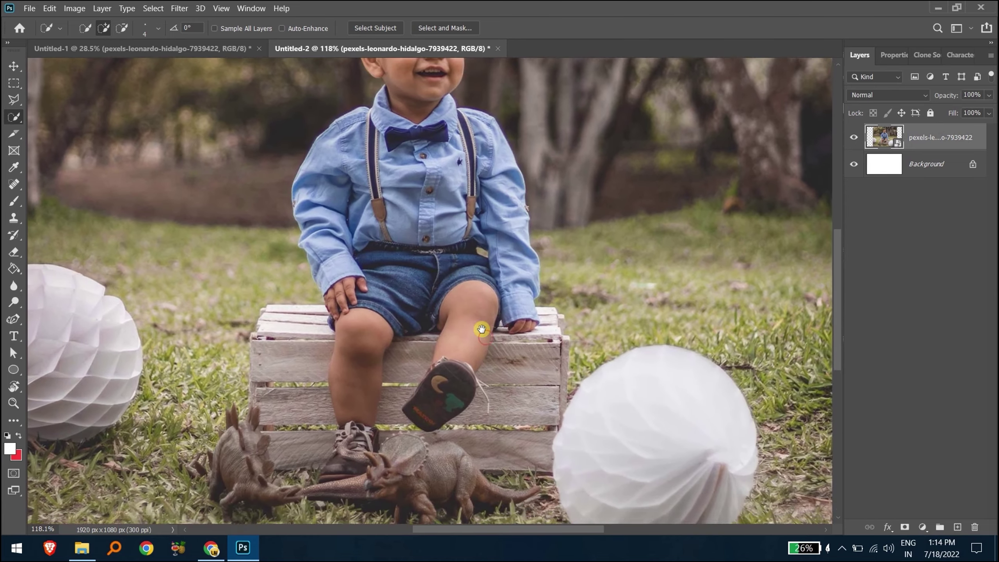
{"action": "scroll", "coordinate": [480, 330], "scroll_direction": "down", "scroll_amount": 3}
{"action": "scroll", "coordinate": [469, 383], "scroll_direction": "up", "scroll_amount": 3}
{"action": "scroll", "coordinate": [401, 384], "scroll_direction": "up", "scroll_amount": 3}
{"action": "scroll", "coordinate": [464, 329], "scroll_direction": "down", "scroll_amount": 3}
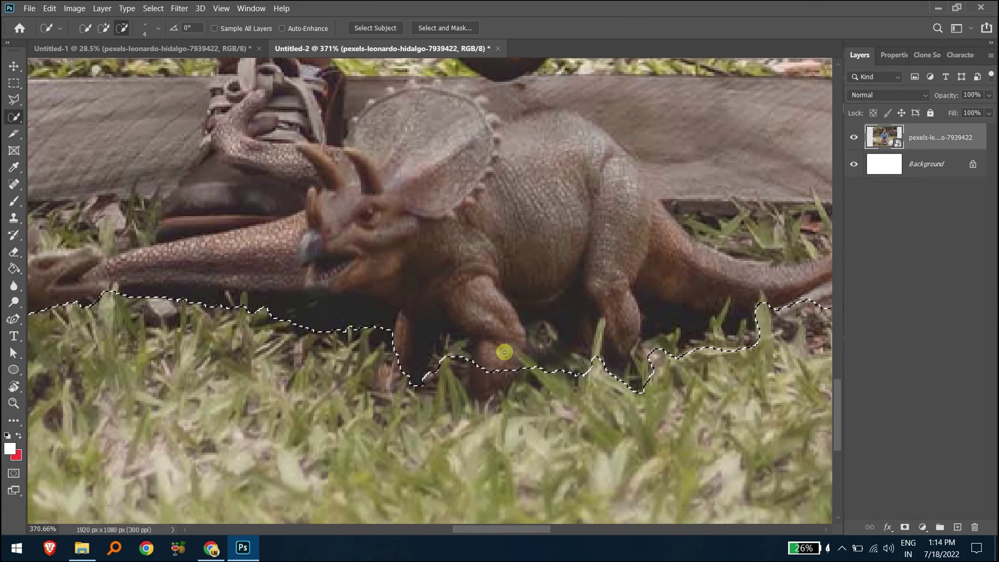
{"action": "scroll", "coordinate": [480, 362], "scroll_direction": "down", "scroll_amount": 3}
{"action": "scroll", "coordinate": [425, 342], "scroll_direction": "down", "scroll_amount": 2}
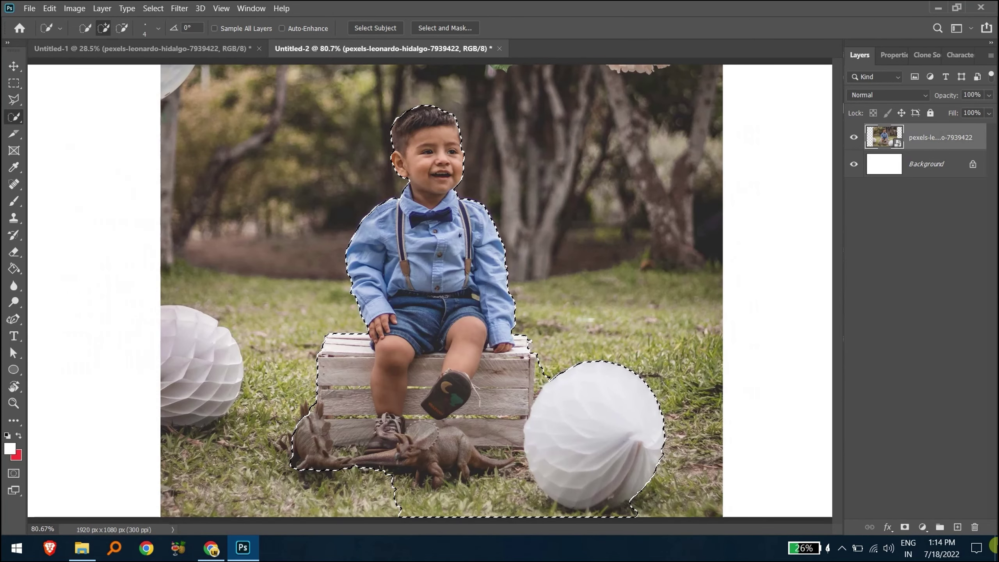
{"action": "left_click", "coordinate": [904, 527]}
Duplicate the white Background layer and invert the copy to black.
{"action": "key", "text": "v"}
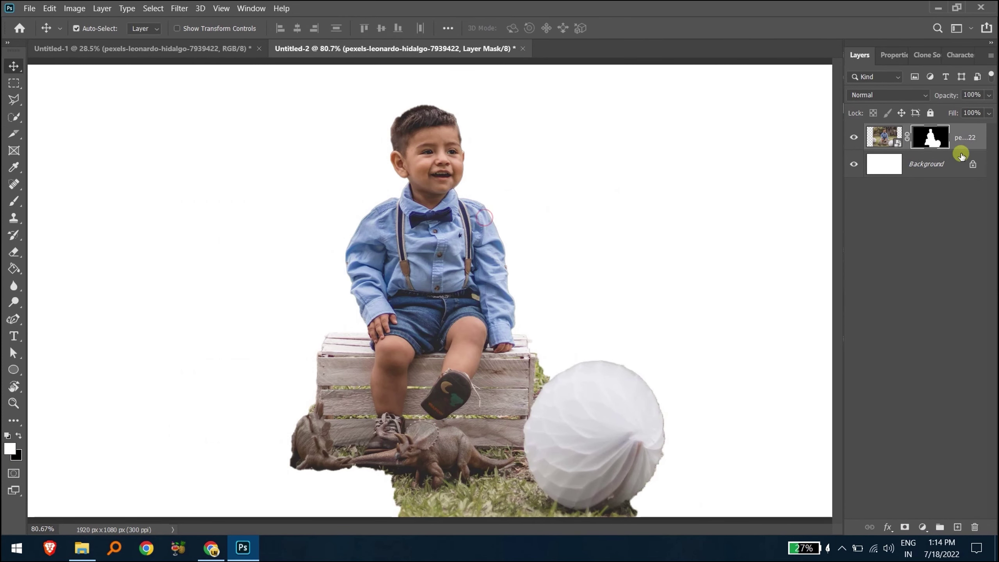
{"action": "left_click", "coordinate": [941, 157]}
{"action": "key", "text": "ctrl+j"}
{"action": "key", "text": "ctrl+i"}
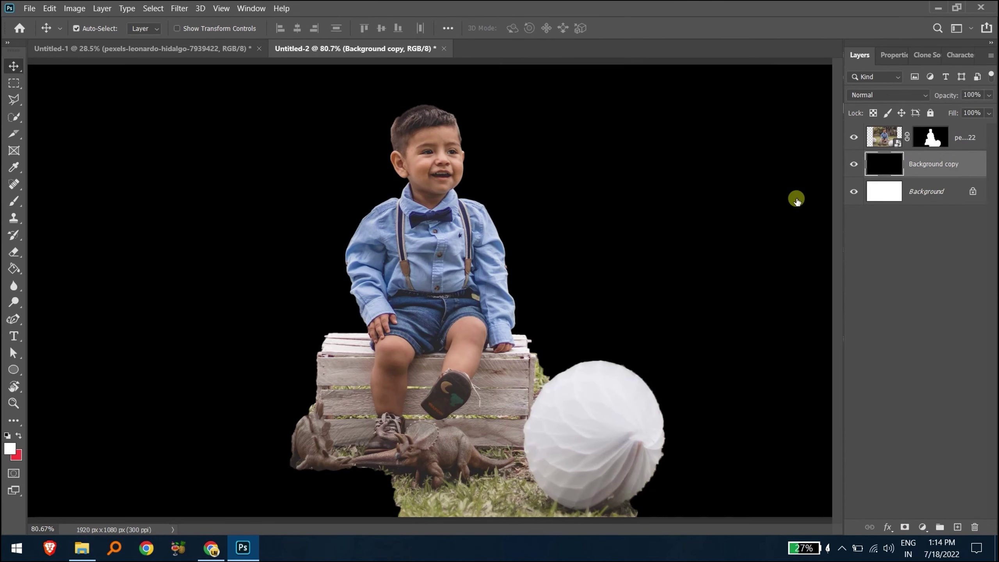
{"action": "key", "text": "ctrl+minus"}
Bring the blurred forest layer from Untitled-1 and scale it to fill the canvas.
{"action": "key", "text": "ctrl+Tab"}
{"action": "mouse_move", "coordinate": [940, 186]}
{"action": "left_mouse_down"}
{"action": "mouse_move", "coordinate": [394, 50]}
{"action": "mouse_move", "coordinate": [340, 358]}
{"action": "left_mouse_up"}
{"action": "key", "text": "ctrl+t"}
{"action": "left_click_drag", "start_coordinate": [657, 331], "coordinate": [778, 339]}
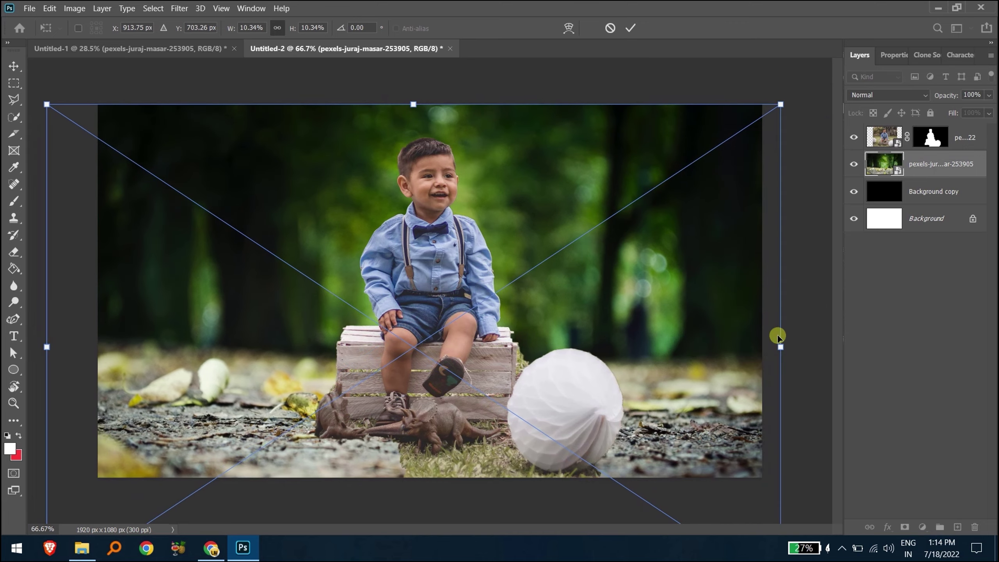
{"action": "mouse_move", "coordinate": [667, 367]}
{"action": "left_mouse_down"}
{"action": "mouse_move", "coordinate": [712, 383]}
{"action": "mouse_move", "coordinate": [714, 360]}
{"action": "left_mouse_up"}
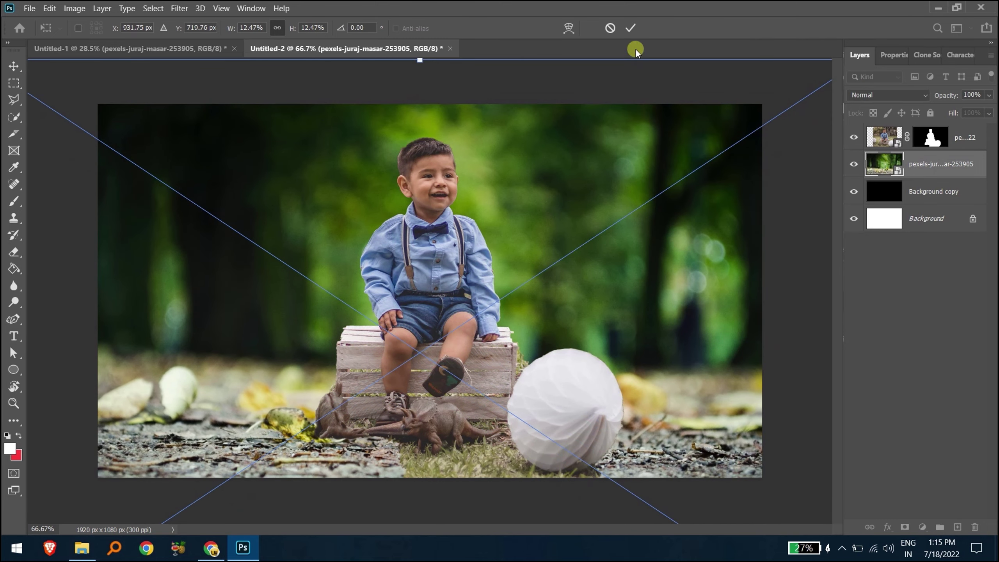
{"action": "left_click", "coordinate": [630, 28]}
{"action": "mouse_move", "coordinate": [293, 149]}
{"action": "left_mouse_down"}
{"action": "mouse_move", "coordinate": [313, 202]}
{"action": "mouse_move", "coordinate": [945, 291]}
{"action": "left_mouse_up"}
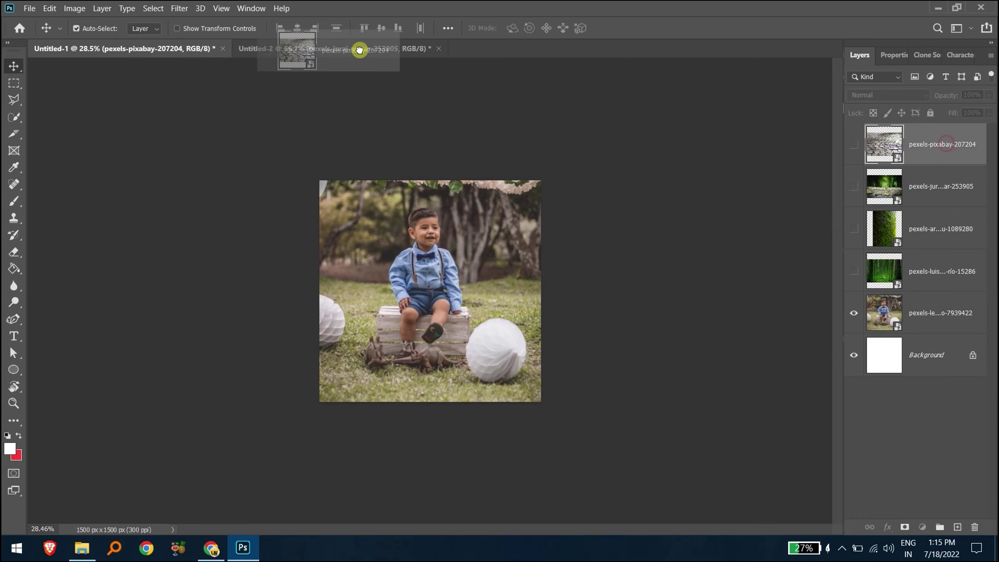
Bring the cobblestone layer into the composite and switch its transform to Distort.
{"action": "left_click_drag", "start_coordinate": [928, 161], "coordinate": [481, 305]}
{"action": "left_click_drag", "start_coordinate": [460, 224], "coordinate": [444, 242]}
{"action": "key", "text": "ctrl+t"}
{"action": "right_click", "coordinate": [566, 216]}
{"action": "left_click", "coordinate": [590, 294]}
Drag the four corners to flatten the cobblestones into a wide perspective floor.
{"action": "left_click_drag", "start_coordinate": [679, 115], "coordinate": [758, 390]}
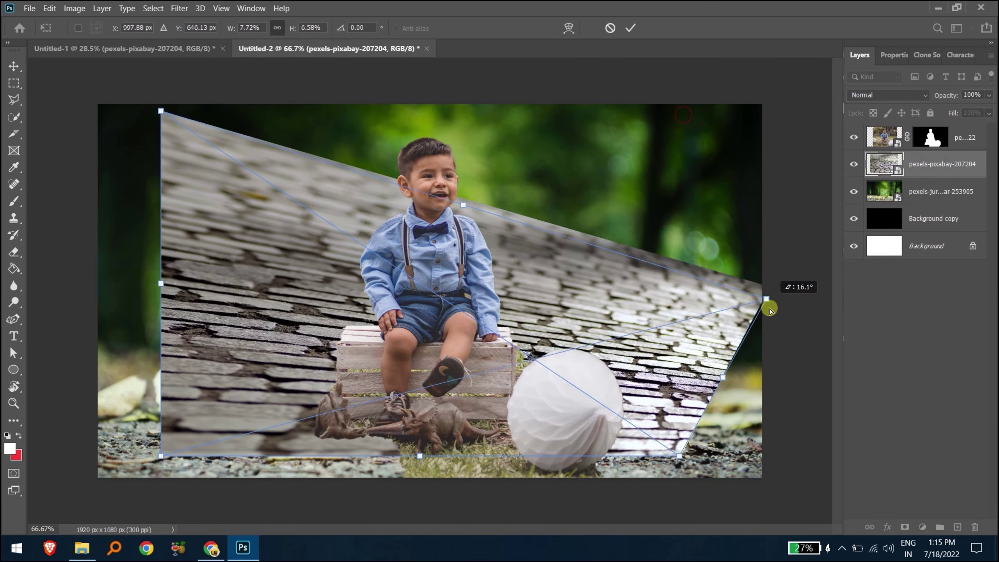
{"action": "left_click_drag", "start_coordinate": [679, 456], "coordinate": [838, 521]}
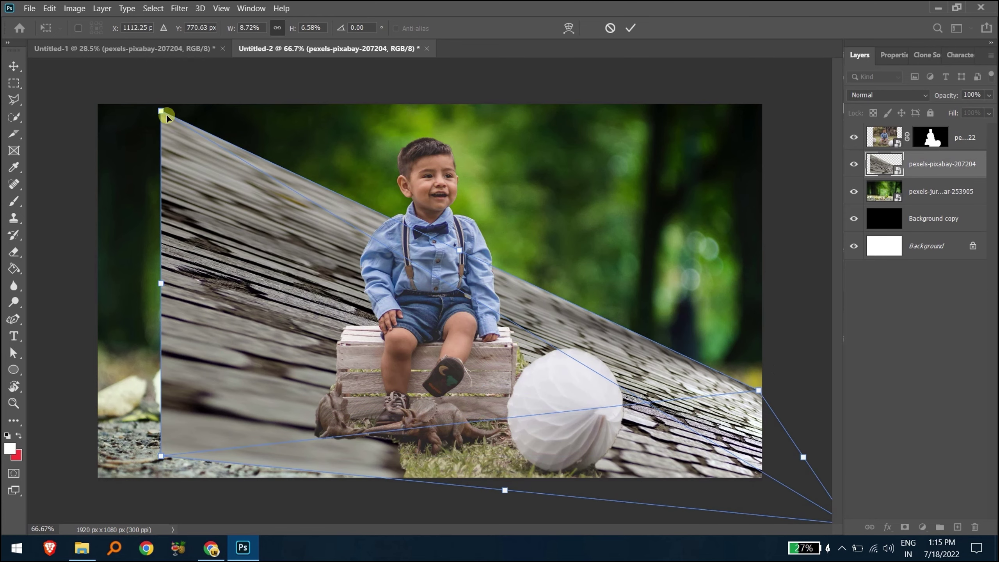
{"action": "left_click_drag", "start_coordinate": [168, 120], "coordinate": [132, 392]}
{"action": "left_click_drag", "start_coordinate": [162, 459], "coordinate": [64, 520]}
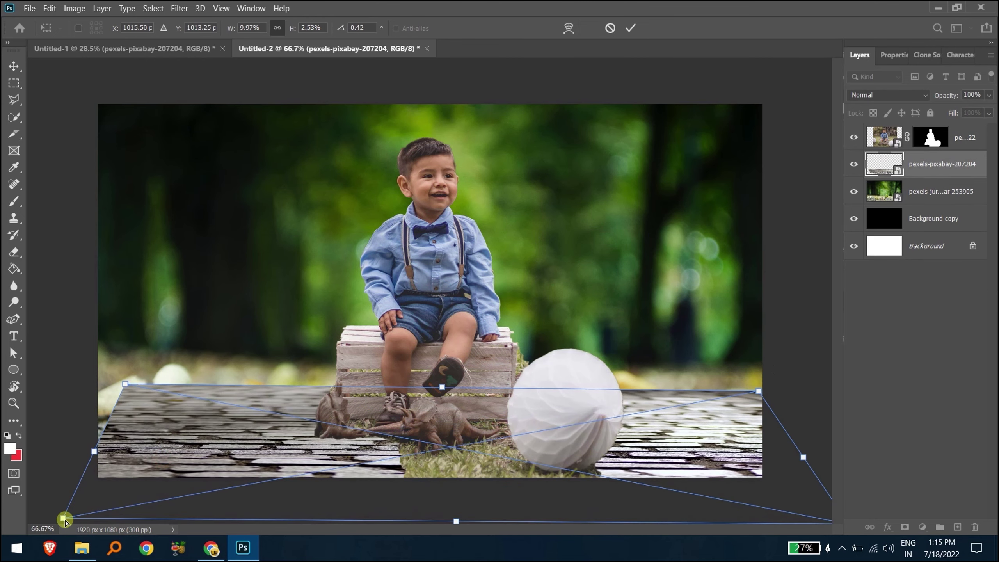
{"action": "scroll", "coordinate": [214, 421], "scroll_direction": "down", "scroll_amount": 5}
{"action": "left_click_drag", "start_coordinate": [222, 421], "coordinate": [75, 415]}
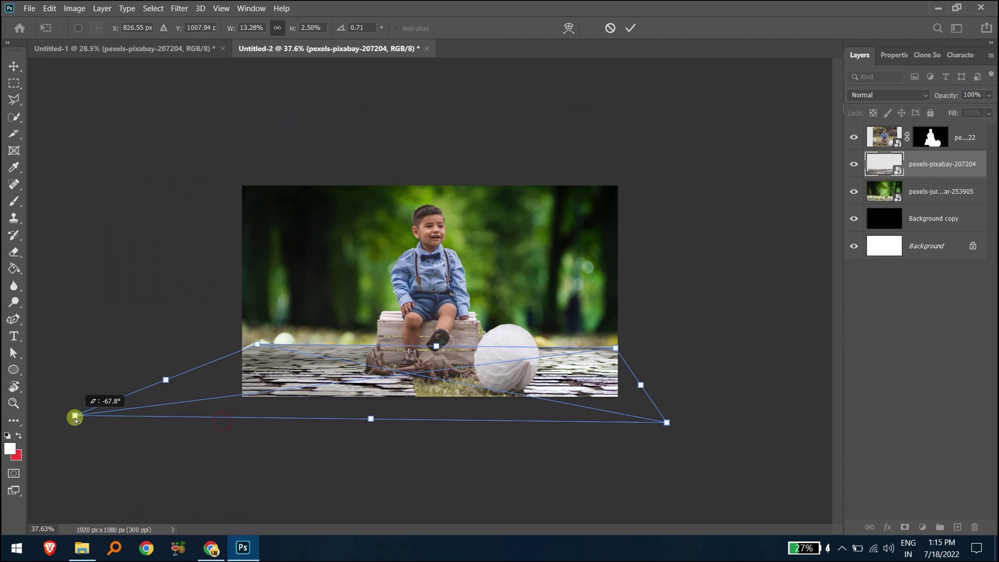
Align the floor's top corners to the horizon, commit, and raise the boy slightly.
{"action": "left_click_drag", "start_coordinate": [257, 344], "coordinate": [228, 355]}
{"action": "left_click_drag", "start_coordinate": [619, 346], "coordinate": [619, 352]}
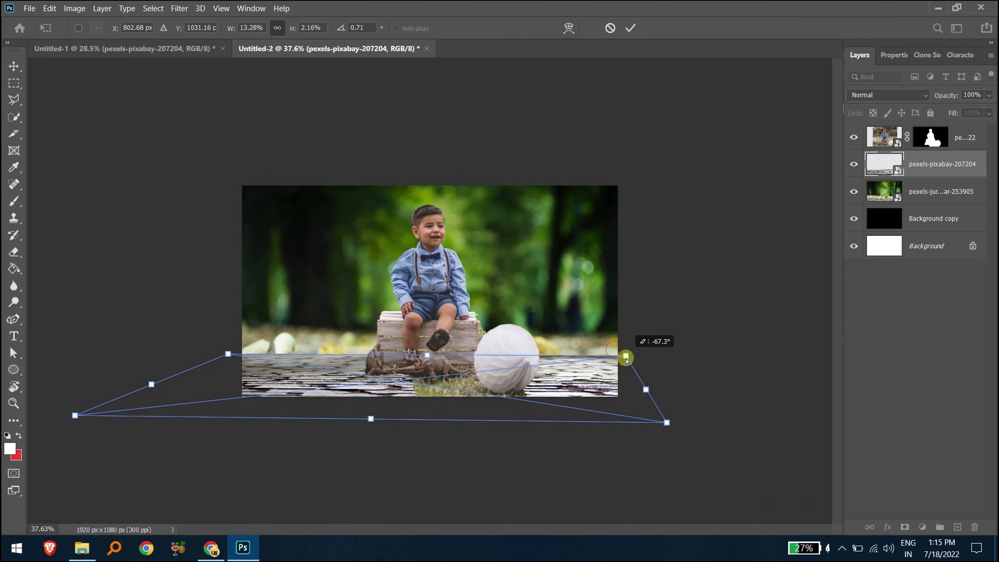
{"action": "left_click_drag", "start_coordinate": [666, 422], "coordinate": [786, 420]}
{"action": "left_click_drag", "start_coordinate": [428, 416], "coordinate": [423, 463]}
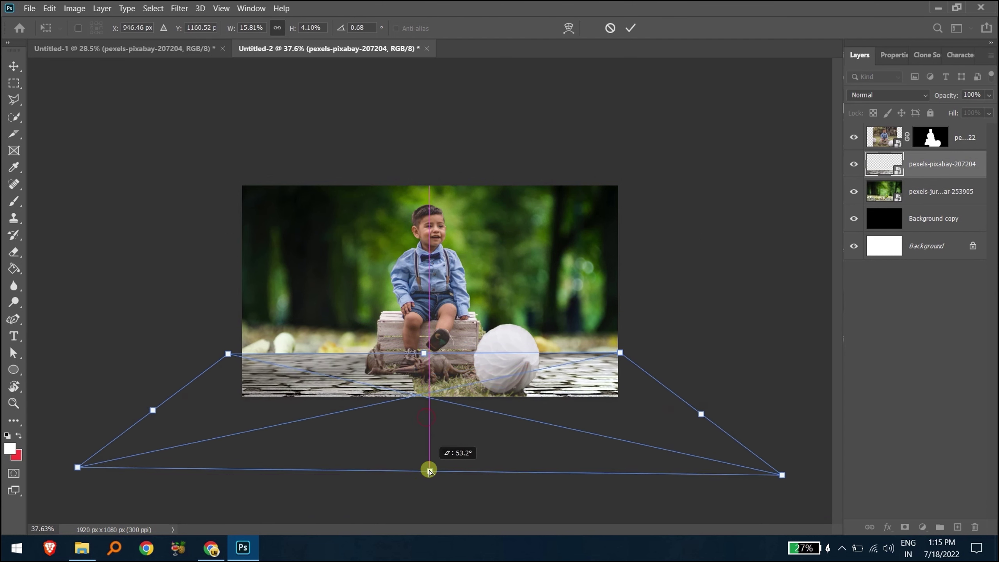
{"action": "left_click", "coordinate": [632, 29]}
{"action": "key", "text": "ctrl+0"}
{"action": "left_click_drag", "start_coordinate": [597, 407], "coordinate": [598, 399]}
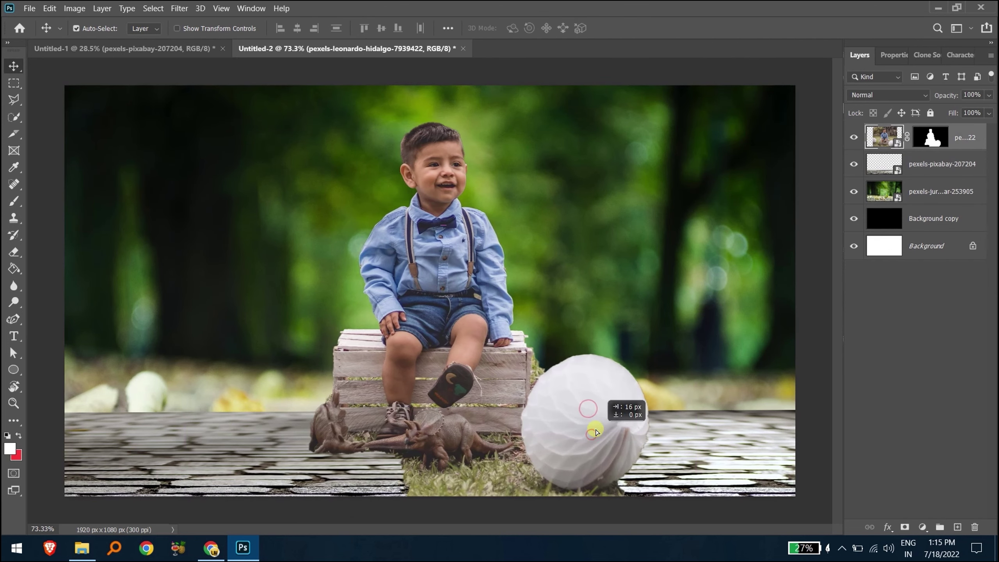
Bring the moss forest photo from the first document into the composite.
{"action": "left_click", "coordinate": [200, 43]}
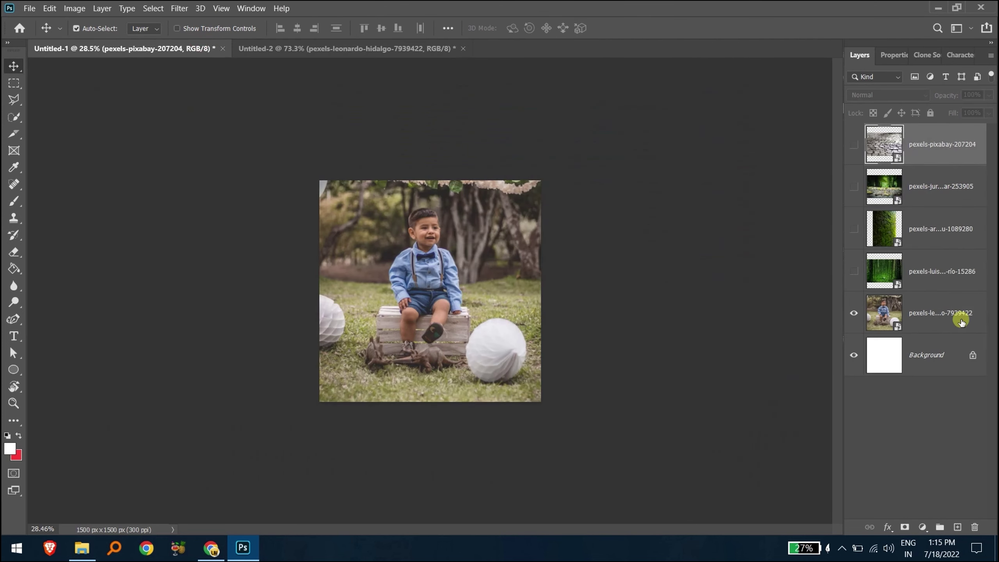
{"action": "left_click", "coordinate": [904, 315]}
{"action": "left_click", "coordinate": [920, 271]}
{"action": "left_click", "coordinate": [934, 229]}
{"action": "left_click", "coordinate": [930, 198]}
{"action": "mouse_move", "coordinate": [929, 267]}
{"action": "left_mouse_down"}
{"action": "mouse_move", "coordinate": [411, 287]}
{"action": "mouse_move", "coordinate": [271, 308]}
{"action": "left_mouse_up"}
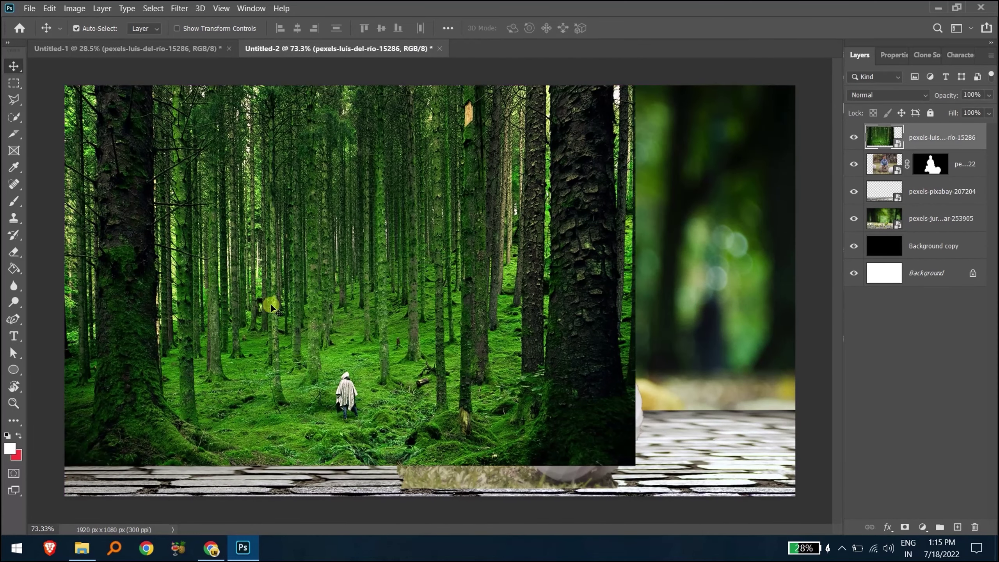
Start a selection and brush the left tree trunk into it with an enlarged Quick Selection brush.
{"action": "left_click", "coordinate": [167, 8]}
{"action": "left_click", "coordinate": [196, 160]}
{"action": "key", "text": "ctrl"}
{"action": "key", "text": "w"}
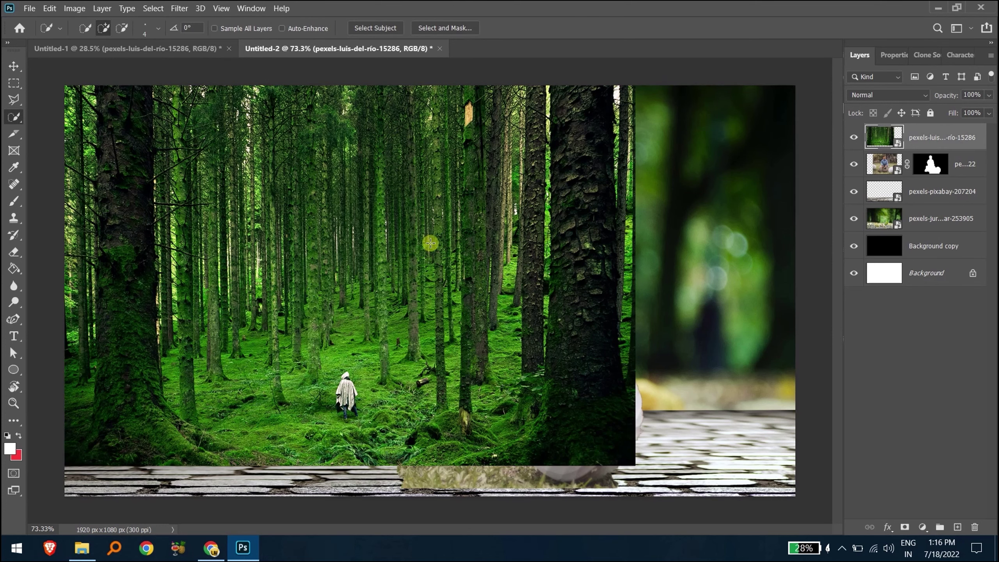
{"action": "key", "text": "bracketright"}
{"action": "key", "text": "bracketright"}
{"action": "key", "text": "bracketright"}
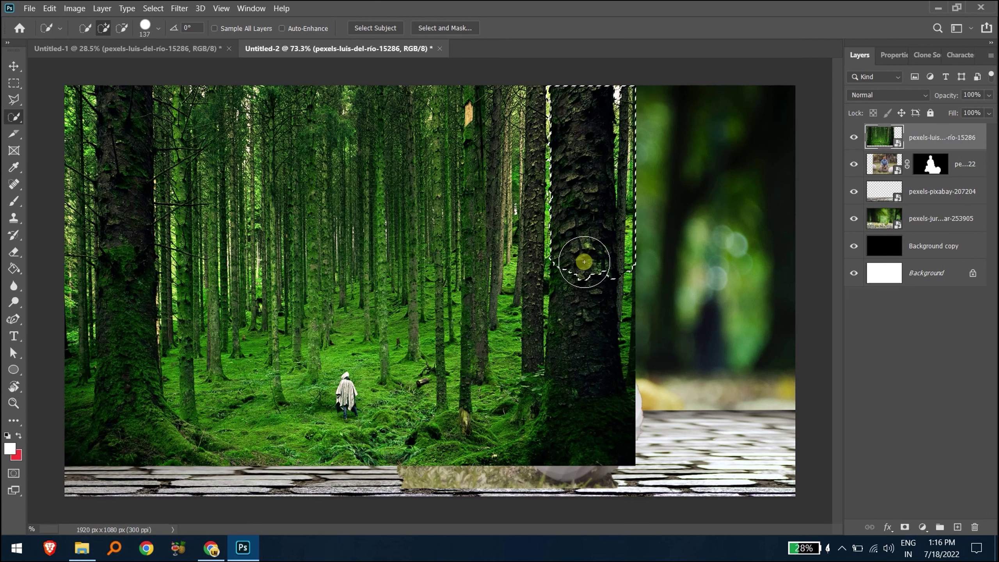
{"action": "left_click_drag", "start_coordinate": [190, 464], "coordinate": [118, 156]}
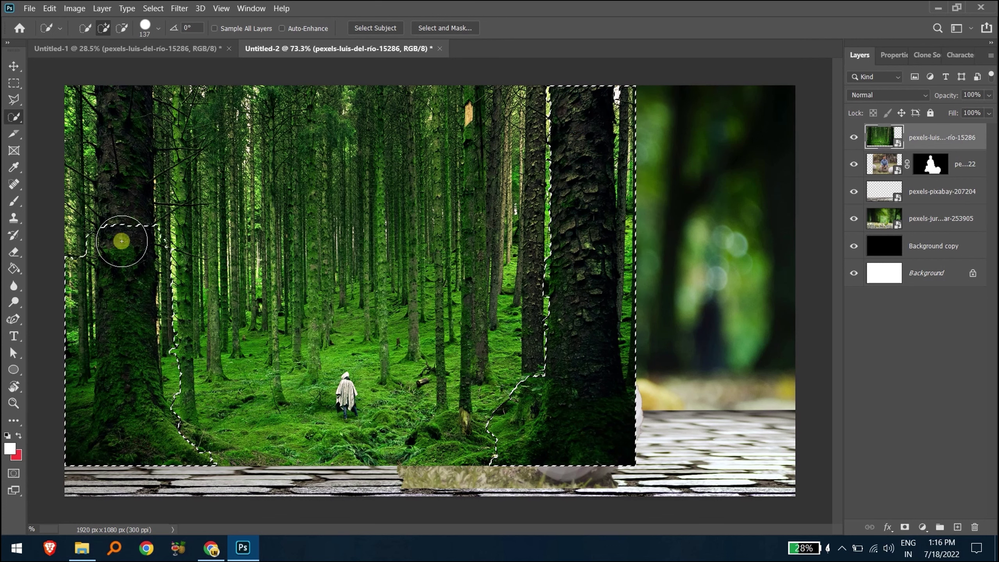
Trim the selection to the two trunks and mossy ground, then mask the forest layer.
{"action": "left_click_drag", "start_coordinate": [178, 100], "coordinate": [174, 206]}
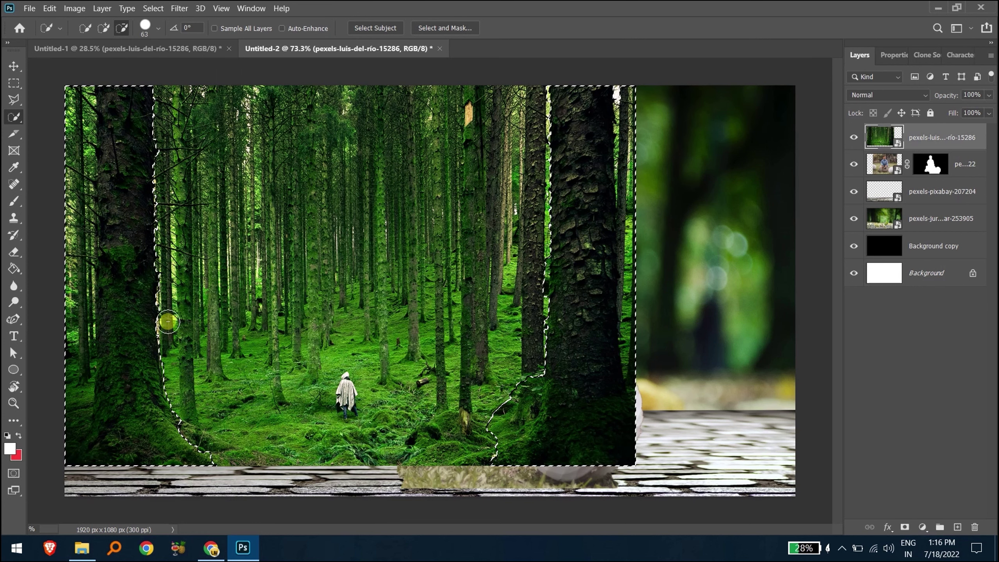
{"action": "left_click_drag", "start_coordinate": [76, 93], "coordinate": [82, 149]}
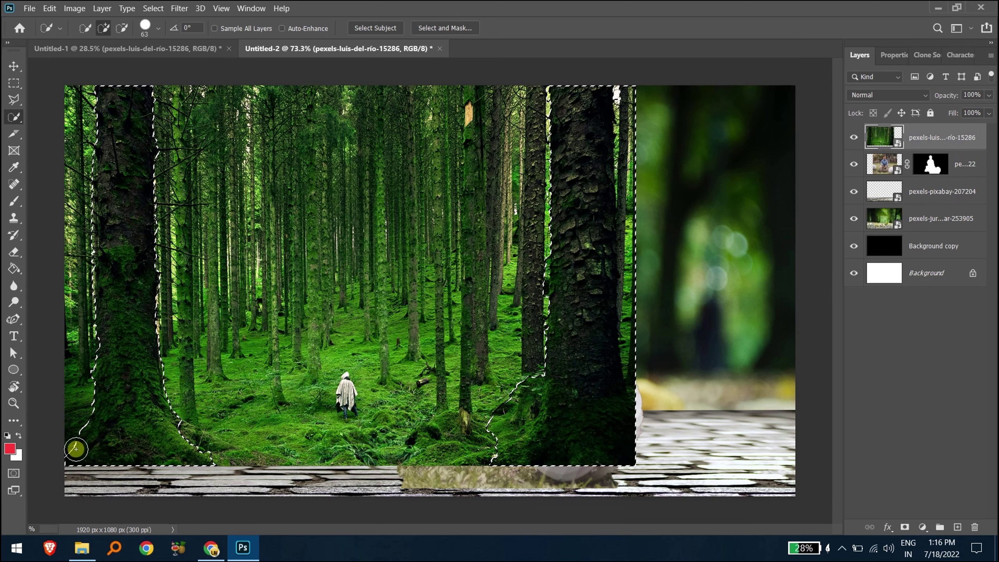
{"action": "mouse_move", "coordinate": [81, 445]}
{"action": "left_mouse_down"}
{"action": "mouse_move", "coordinate": [56, 439]}
{"action": "mouse_move", "coordinate": [278, 466]}
{"action": "left_mouse_up"}
{"action": "mouse_move", "coordinate": [366, 461]}
{"action": "left_mouse_down"}
{"action": "mouse_move", "coordinate": [602, 424]}
{"action": "mouse_move", "coordinate": [634, 355]}
{"action": "left_mouse_up"}
{"action": "left_click_drag", "start_coordinate": [633, 270], "coordinate": [641, 219]}
{"action": "left_click_drag", "start_coordinate": [644, 116], "coordinate": [640, 98]}
{"action": "left_click_drag", "start_coordinate": [609, 239], "coordinate": [609, 325]}
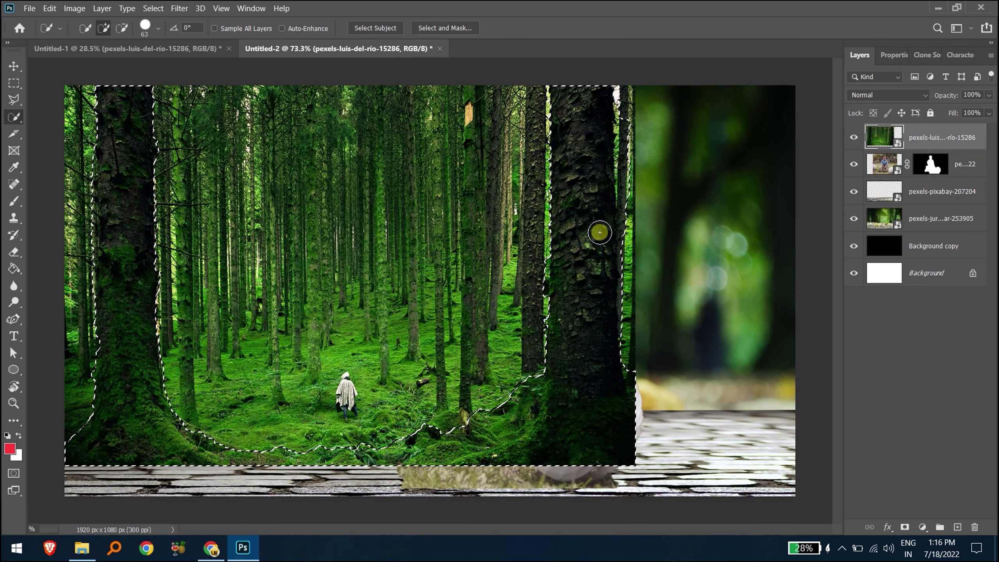
{"action": "left_click", "coordinate": [904, 527]}
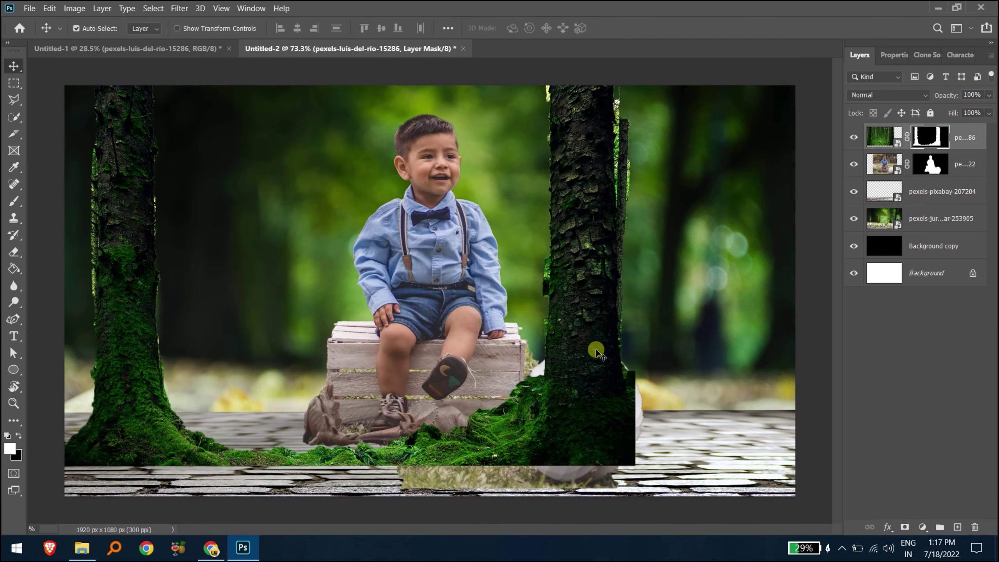
Enlarge the masked tree-trunk layer with Free Transform and nudge it down.
{"action": "key", "text": "ctrl+t"}
{"action": "scroll", "coordinate": [694, 353], "scroll_direction": "down", "scroll_amount": 4}
{"action": "left_click_drag", "start_coordinate": [555, 382], "coordinate": [634, 404]}
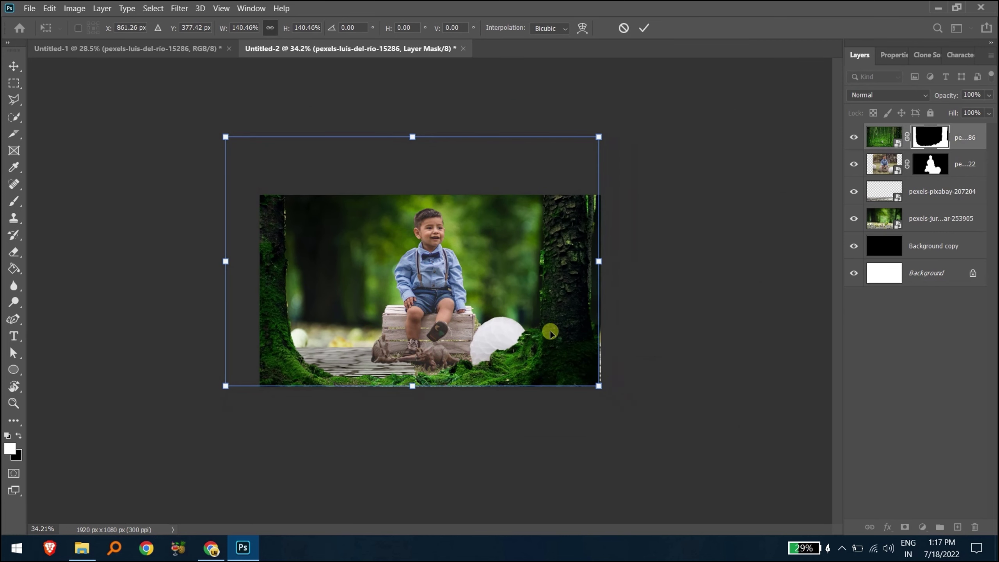
{"action": "mouse_move", "coordinate": [634, 404]}
{"action": "left_mouse_down"}
{"action": "mouse_move", "coordinate": [673, 259]}
{"action": "mouse_move", "coordinate": [629, 296]}
{"action": "left_mouse_up"}
{"action": "left_click", "coordinate": [643, 36]}
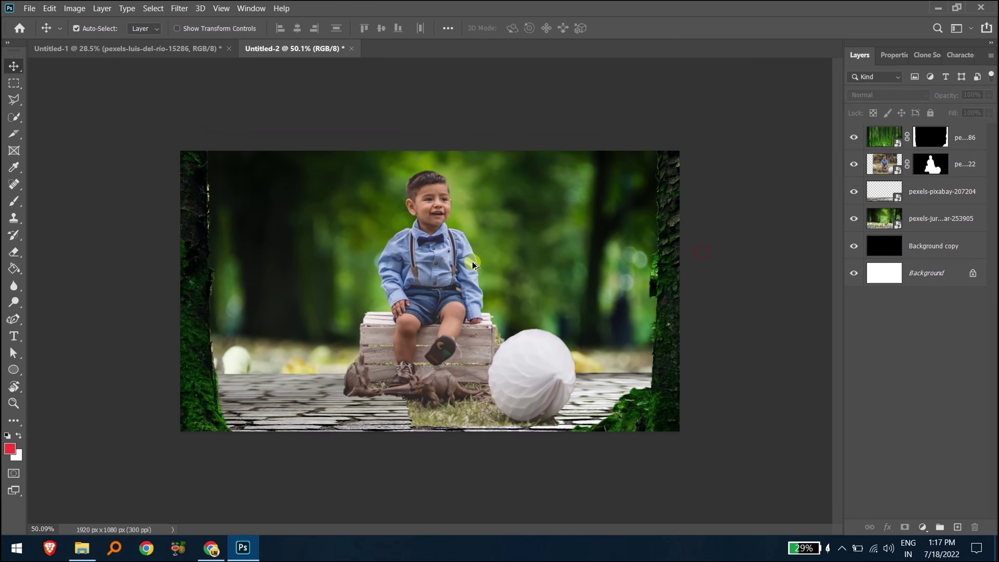
{"action": "scroll", "coordinate": [511, 262], "scroll_direction": "up", "scroll_amount": 5}
{"action": "left_click_drag", "start_coordinate": [778, 270], "coordinate": [782, 302]}
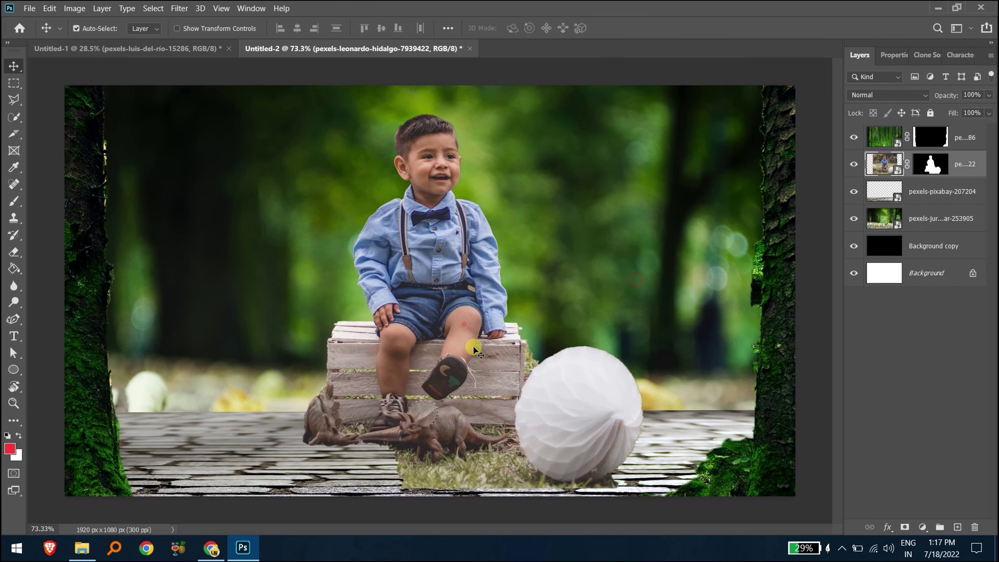
Raise the boy, tuck the hidden trunk layer beneath it, and add an Exposure adjustment.
{"action": "left_click_drag", "start_coordinate": [464, 323], "coordinate": [466, 312]}
{"action": "left_click", "coordinate": [430, 283]}
{"action": "left_click", "coordinate": [853, 137]}
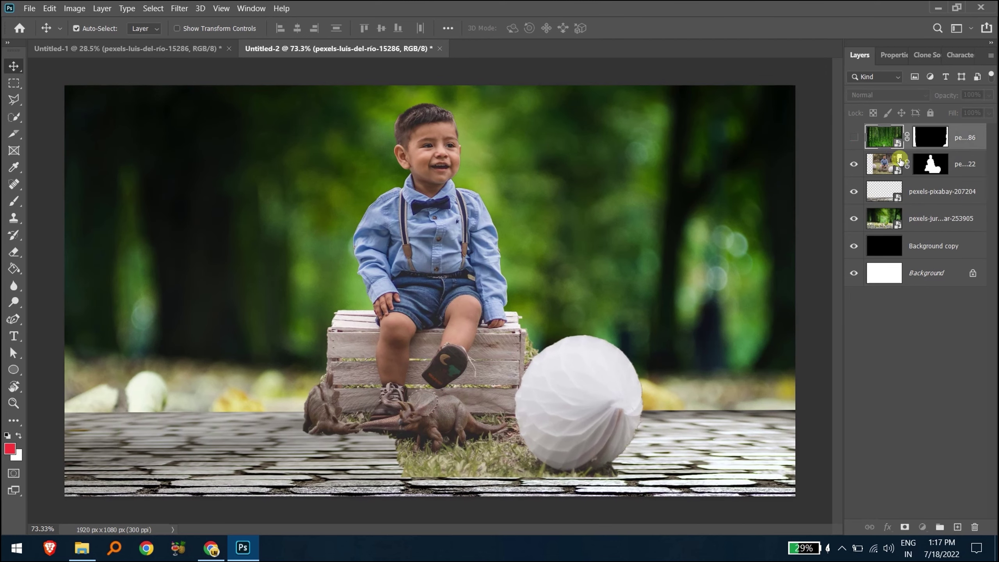
{"action": "left_click_drag", "start_coordinate": [884, 137], "coordinate": [893, 205]}
{"action": "left_click", "coordinate": [855, 192]}
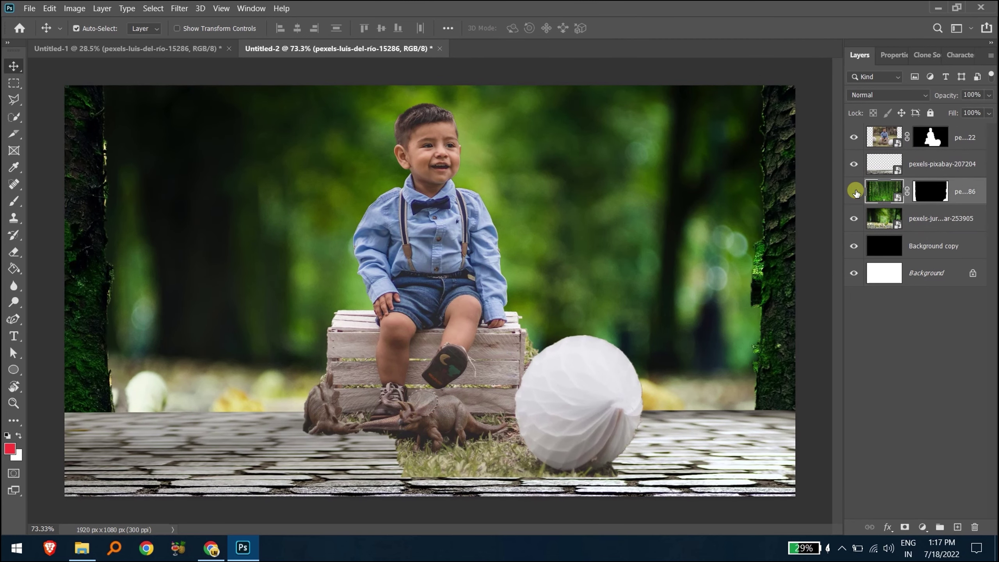
{"action": "left_click_drag", "start_coordinate": [884, 192], "coordinate": [884, 163]}
{"action": "left_click", "coordinate": [853, 165]}
{"action": "left_click", "coordinate": [541, 201]}
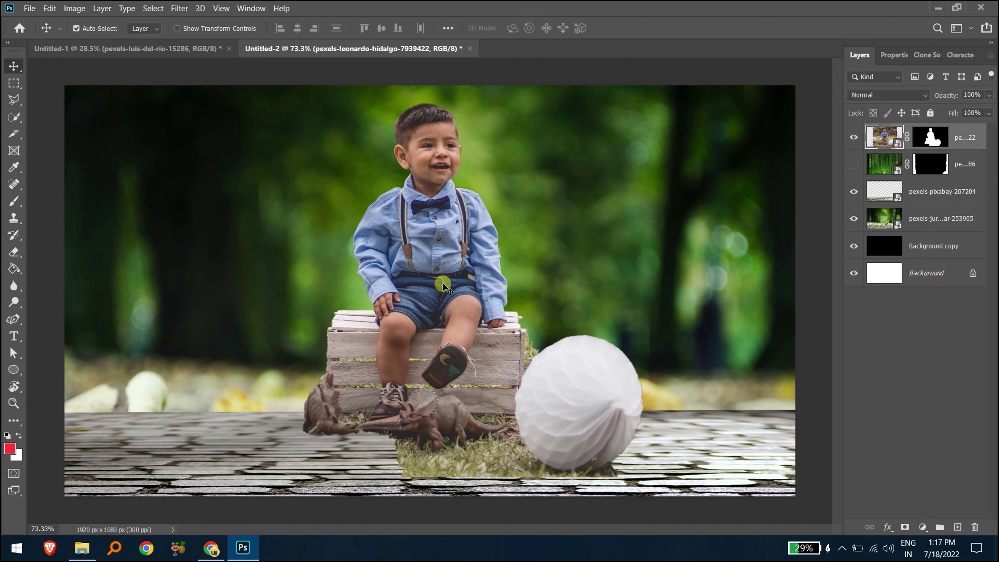
{"action": "left_click", "coordinate": [922, 527]}
{"action": "left_click", "coordinate": [928, 370]}
Set the Exposure adjustment to -1.08 exposure and 0.65 gamma.
{"action": "left_click_drag", "start_coordinate": [946, 127], "coordinate": [905, 130]}
{"action": "mouse_move", "coordinate": [918, 181]}
{"action": "left_mouse_down"}
{"action": "mouse_move", "coordinate": [933, 181]}
{"action": "mouse_move", "coordinate": [916, 156]}
{"action": "left_mouse_up"}
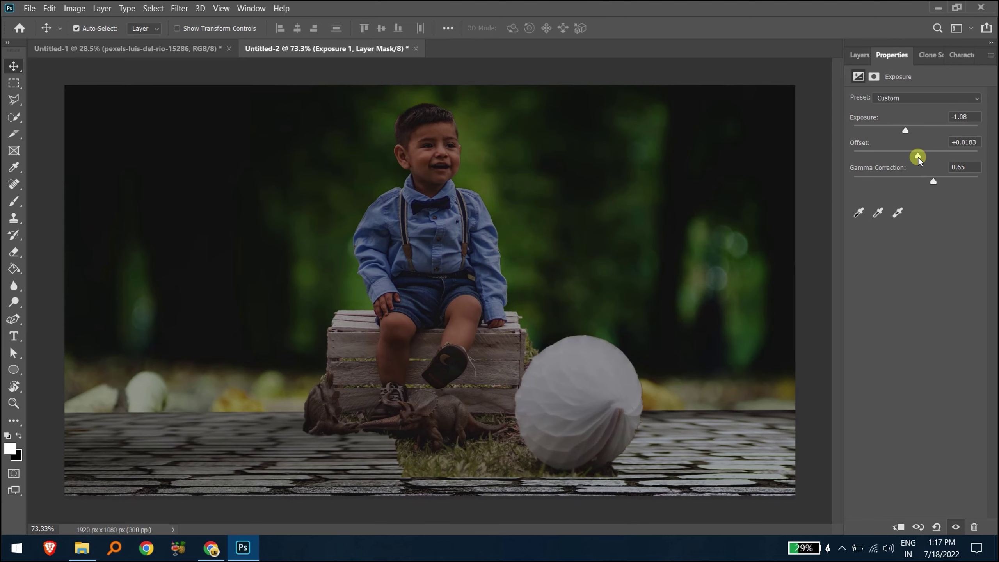
{"action": "left_click", "coordinate": [863, 53]}
Paint a soft white glow top-right on a new layer, resize it, and clip Exposure to the boy.
{"action": "key", "text": "ctrl+minus"}
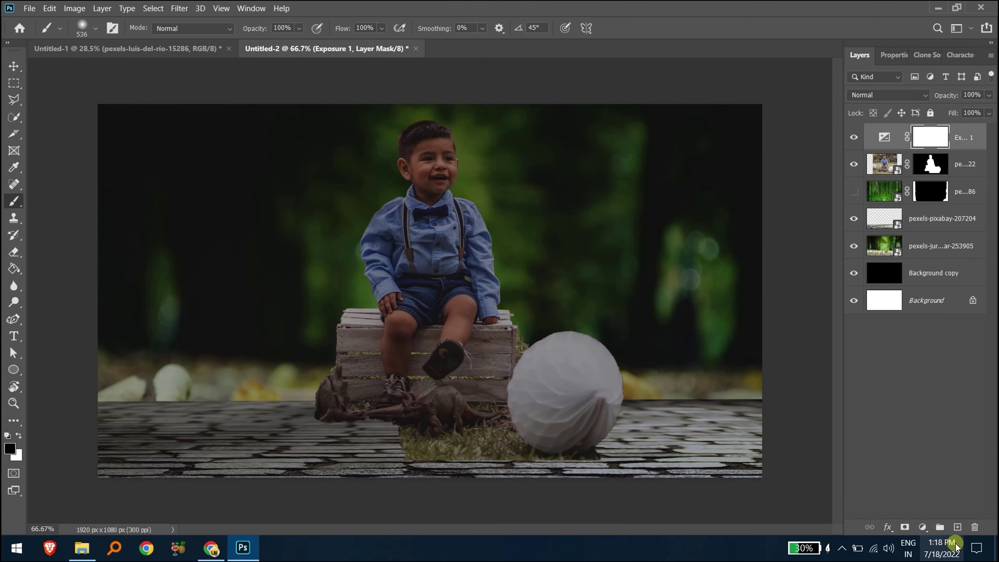
{"action": "key", "text": "ctrl+shift+alt+n"}
{"action": "key", "text": "b"}
{"action": "left_click", "coordinate": [704, 133]}
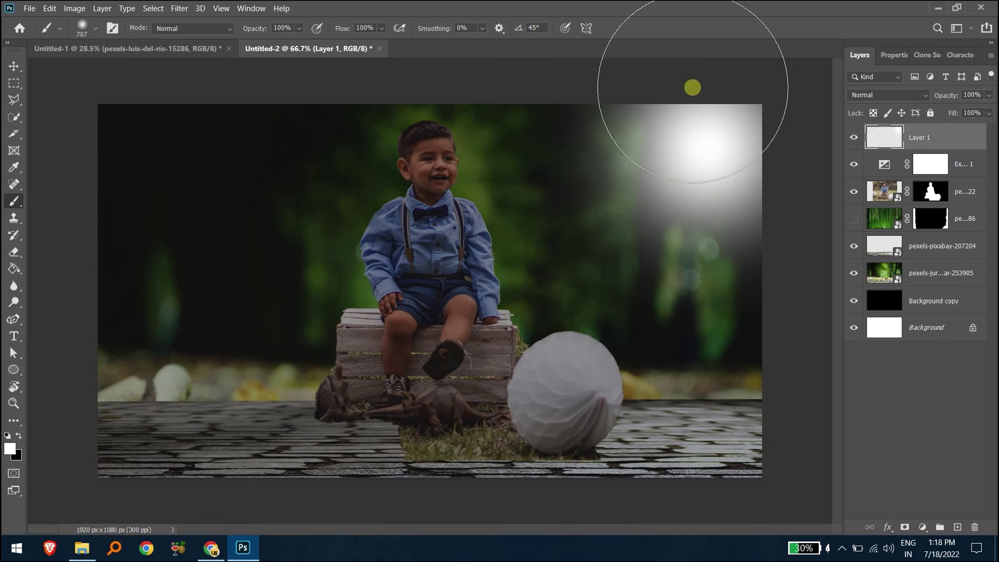
{"action": "left_click", "coordinate": [692, 90]}
{"action": "key", "text": "ctrl+t"}
{"action": "mouse_move", "coordinate": [451, 344]}
{"action": "left_mouse_down"}
{"action": "mouse_move", "coordinate": [475, 320]}
{"action": "mouse_move", "coordinate": [413, 368]}
{"action": "mouse_move", "coordinate": [426, 359]}
{"action": "left_mouse_up"}
{"action": "left_click", "coordinate": [643, 28]}
{"action": "left_click_drag", "start_coordinate": [482, 372], "coordinate": [436, 380]}
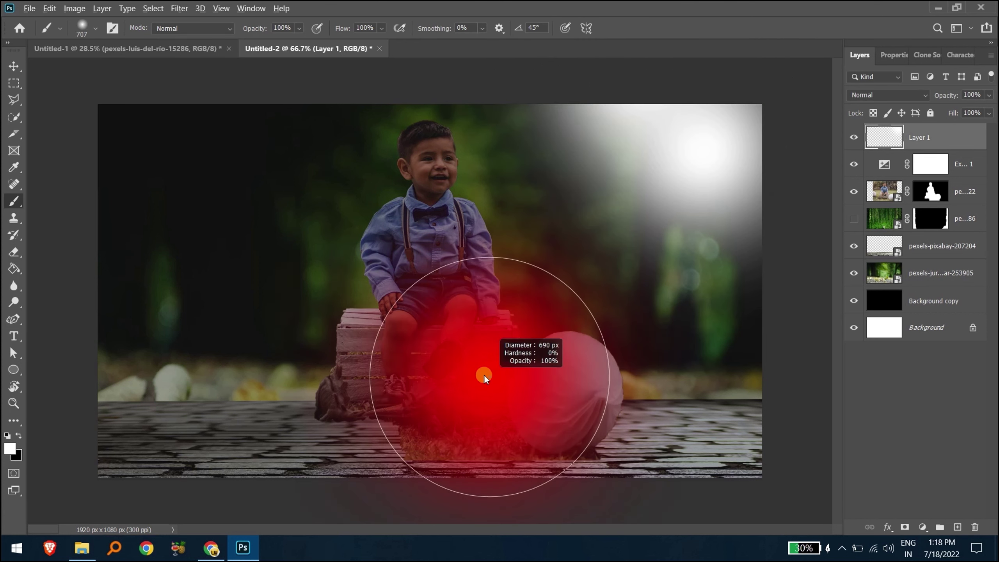
{"action": "left_click", "coordinate": [965, 181], "text": "alt"}
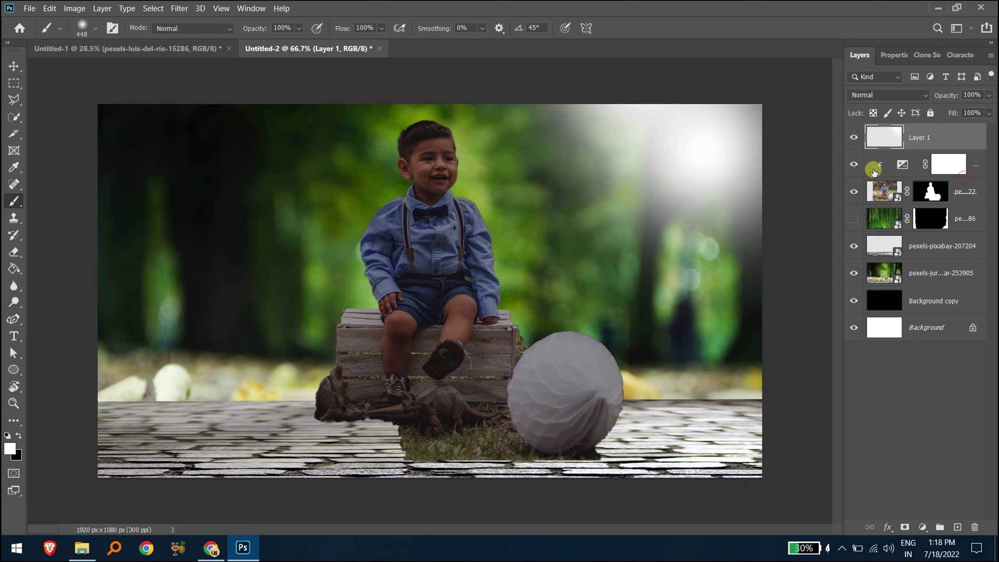
Paint black on the Exposure mask to brighten the boy's light-facing right side.
{"action": "key", "text": "c"}
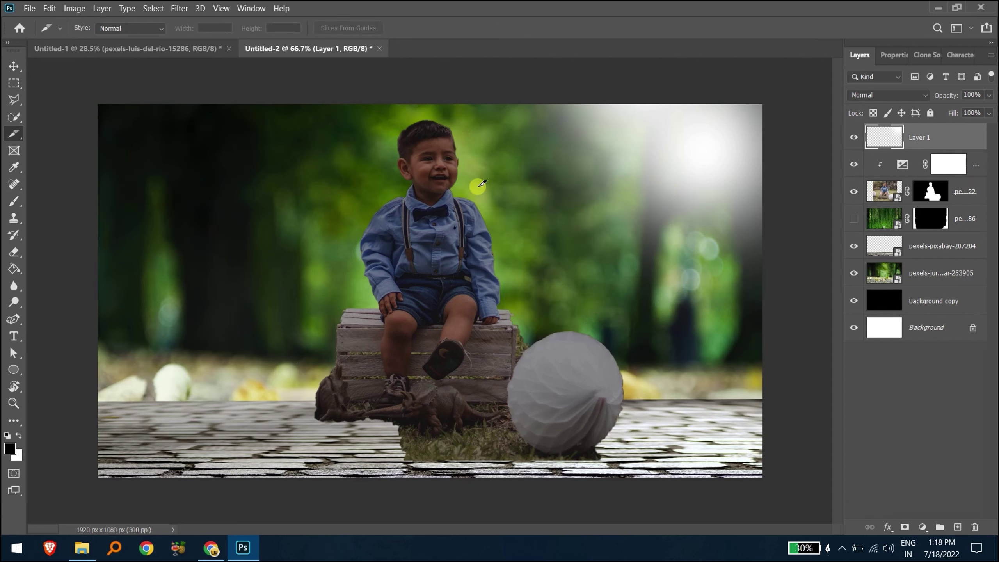
{"action": "key", "text": "b"}
{"action": "left_click", "coordinate": [948, 164]}
{"action": "left_click", "coordinate": [487, 160]}
{"action": "mouse_move", "coordinate": [507, 209]}
{"action": "left_mouse_down"}
{"action": "mouse_move", "coordinate": [524, 254]}
{"action": "mouse_move", "coordinate": [649, 303]}
{"action": "mouse_move", "coordinate": [696, 368]}
{"action": "mouse_move", "coordinate": [551, 233]}
{"action": "left_mouse_up"}
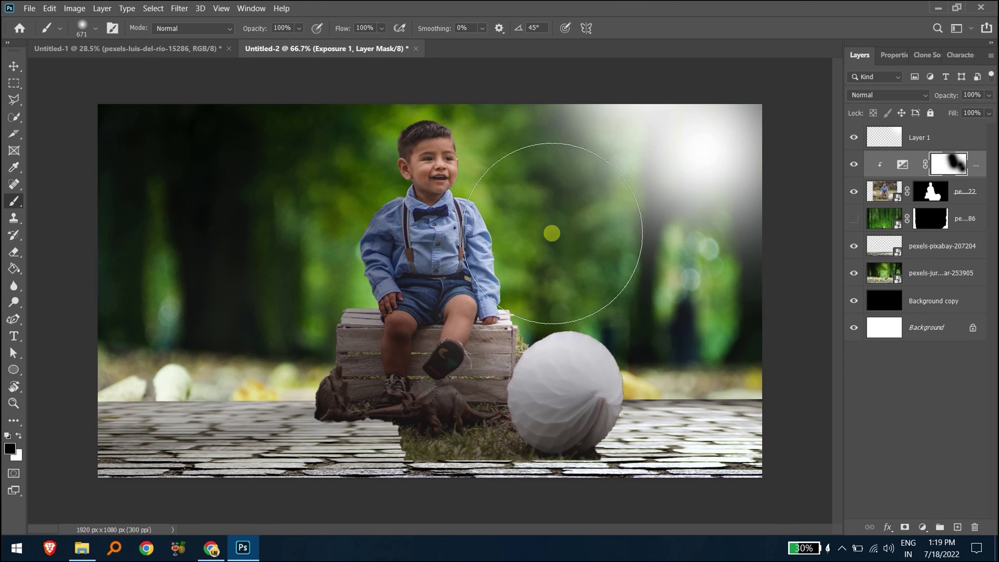
{"action": "left_click", "coordinate": [529, 148]}
Paint white to restore darkening right of the ball, then add a new empty layer.
{"action": "key", "text": "x"}
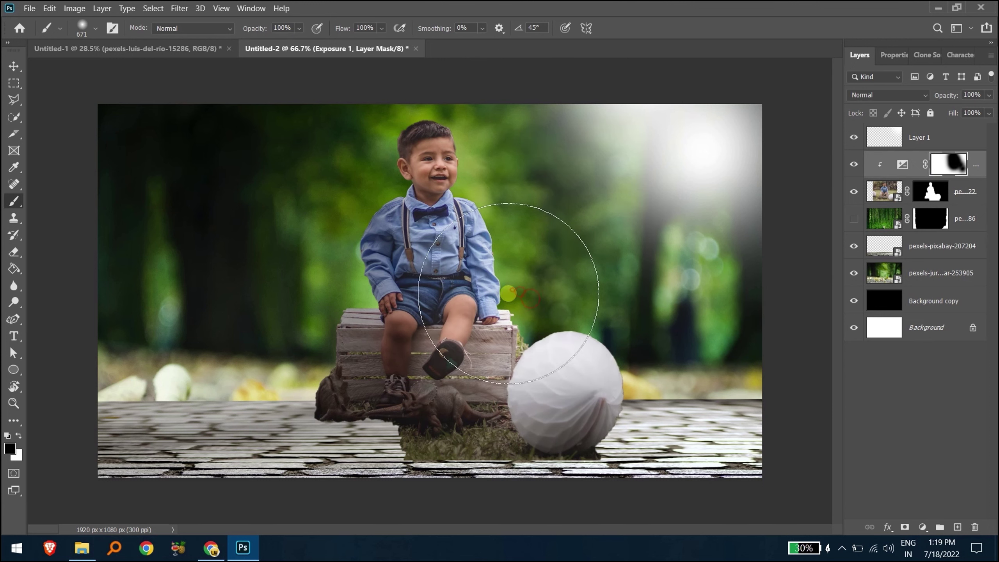
{"action": "left_click_drag", "start_coordinate": [628, 309], "coordinate": [651, 328]}
{"action": "left_click_drag", "start_coordinate": [389, 366], "coordinate": [354, 435]}
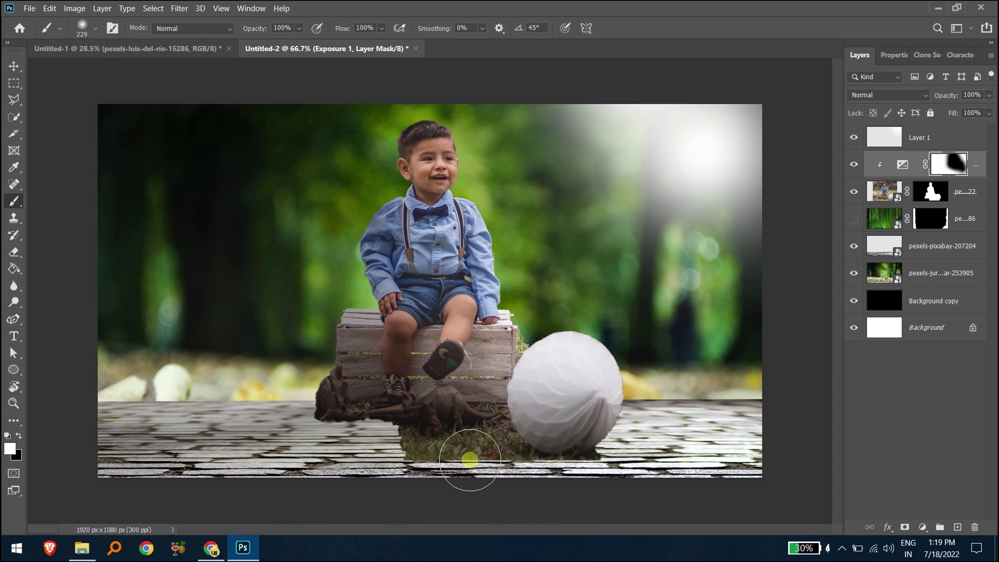
{"action": "left_click", "coordinate": [957, 527]}
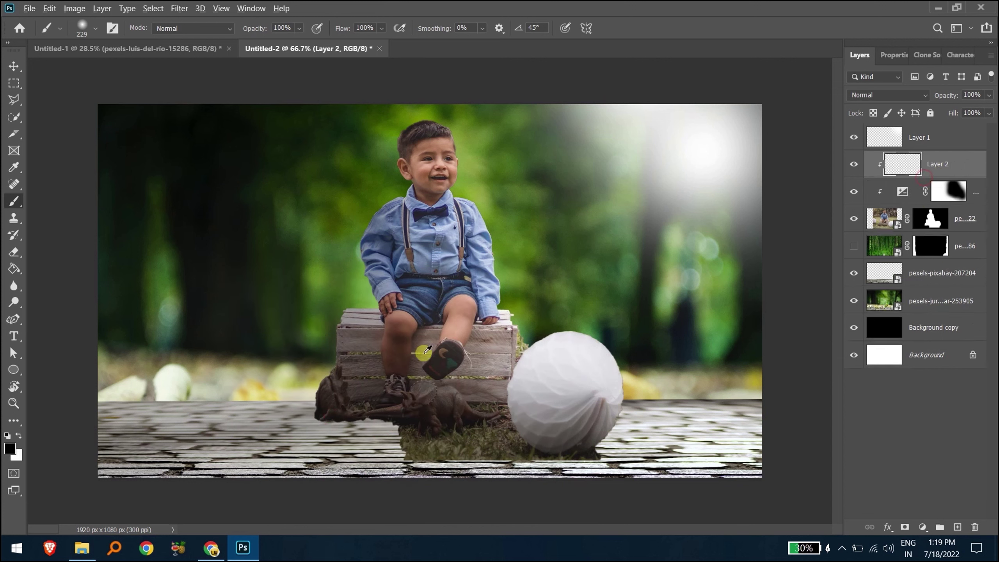
Paint a black contact shadow under the crate, dinosaurs and ball, lowering its opacity in Normal mode.
{"action": "left_click_drag", "start_coordinate": [384, 452], "coordinate": [423, 485]}
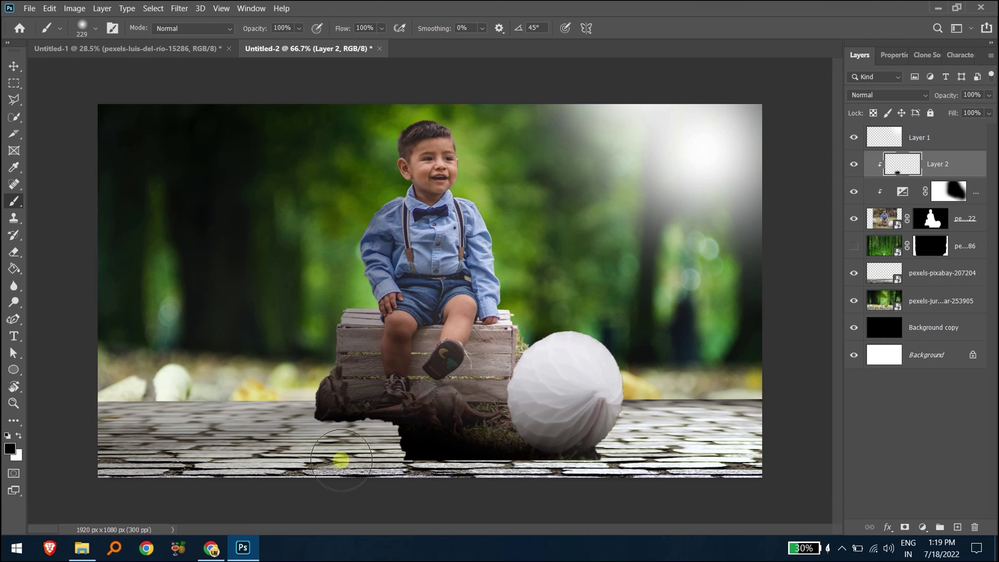
{"action": "mouse_move", "coordinate": [508, 437]}
{"action": "left_mouse_down"}
{"action": "mouse_move", "coordinate": [523, 437]}
{"action": "mouse_move", "coordinate": [512, 439]}
{"action": "mouse_move", "coordinate": [537, 462]}
{"action": "left_mouse_up"}
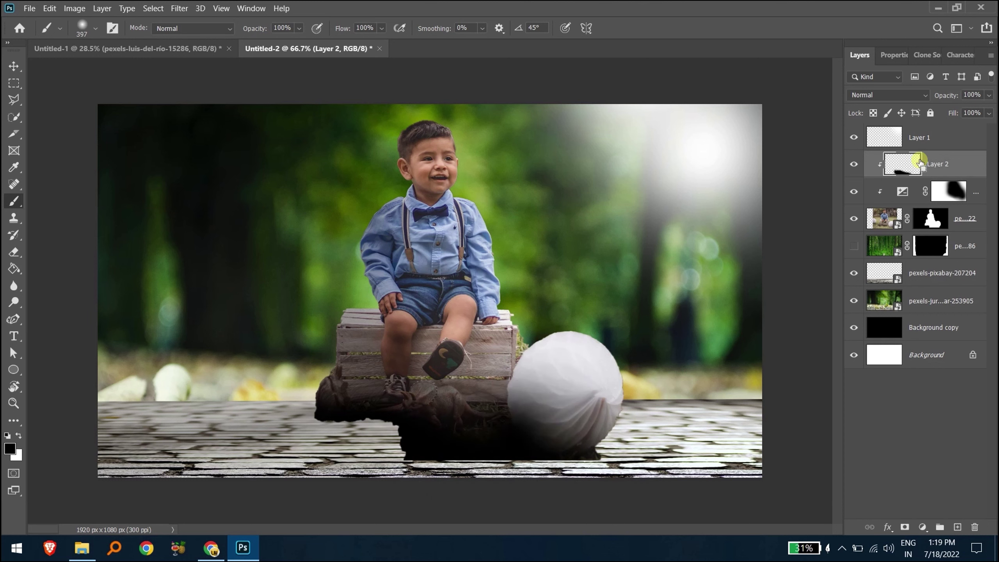
{"action": "left_click_drag", "start_coordinate": [932, 95], "coordinate": [885, 92]}
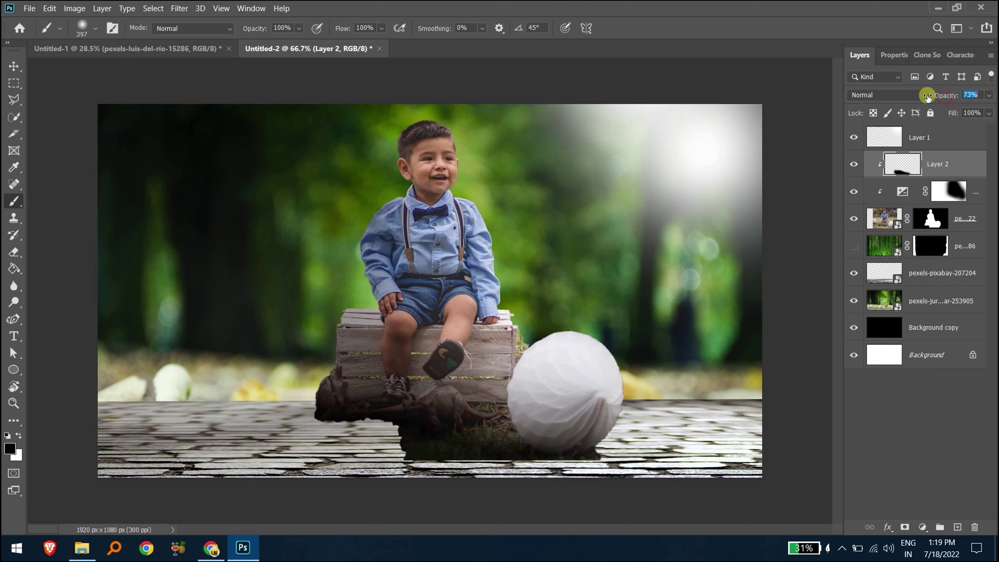
{"action": "left_click", "coordinate": [865, 95]}
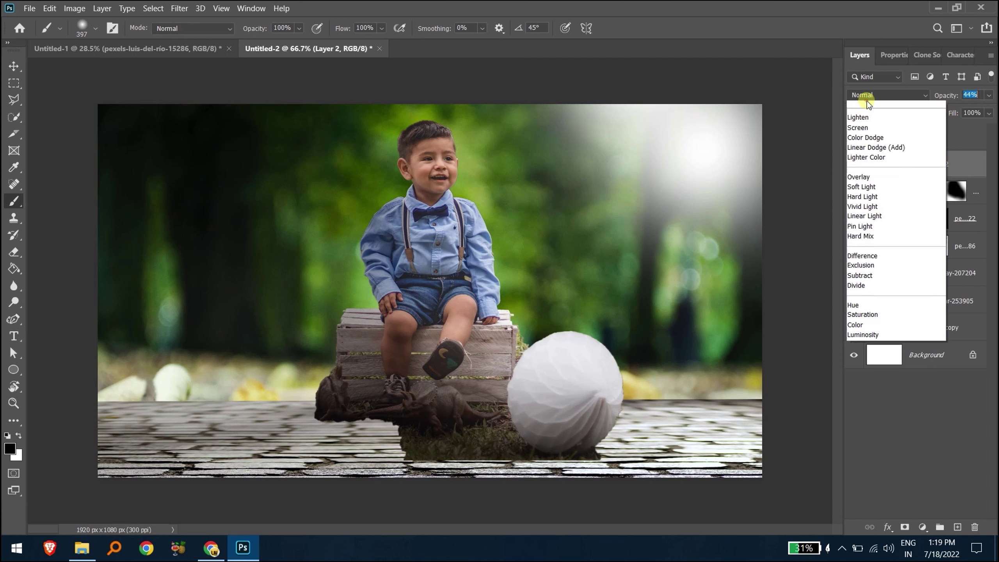
{"action": "left_click", "coordinate": [417, 368]}
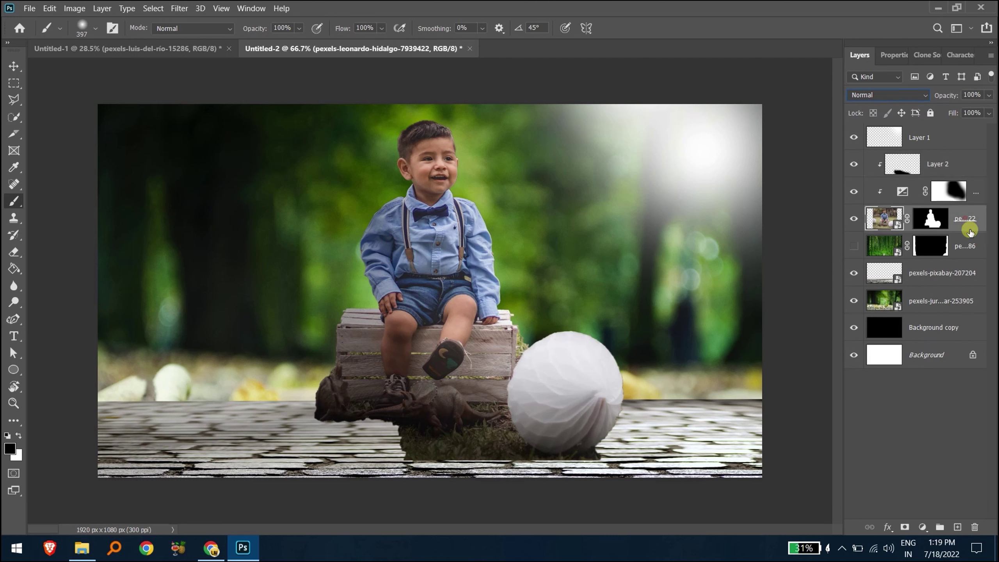
{"action": "left_click", "coordinate": [942, 273]}
Add a new layer and paint a large soft shadow under the crate, with the layer at 59% opacity.
{"action": "left_click", "coordinate": [957, 526]}
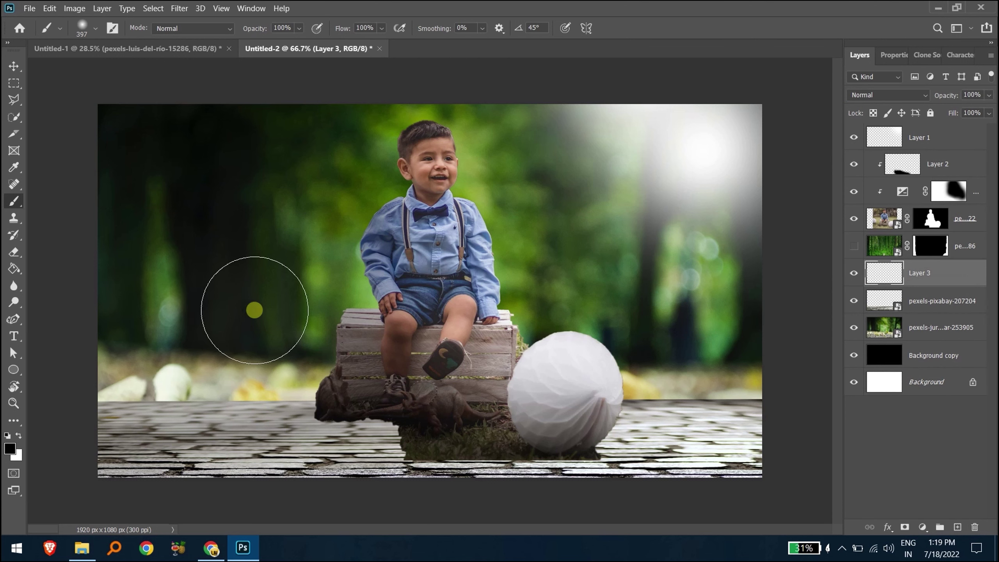
{"action": "right_click", "coordinate": [254, 310]}
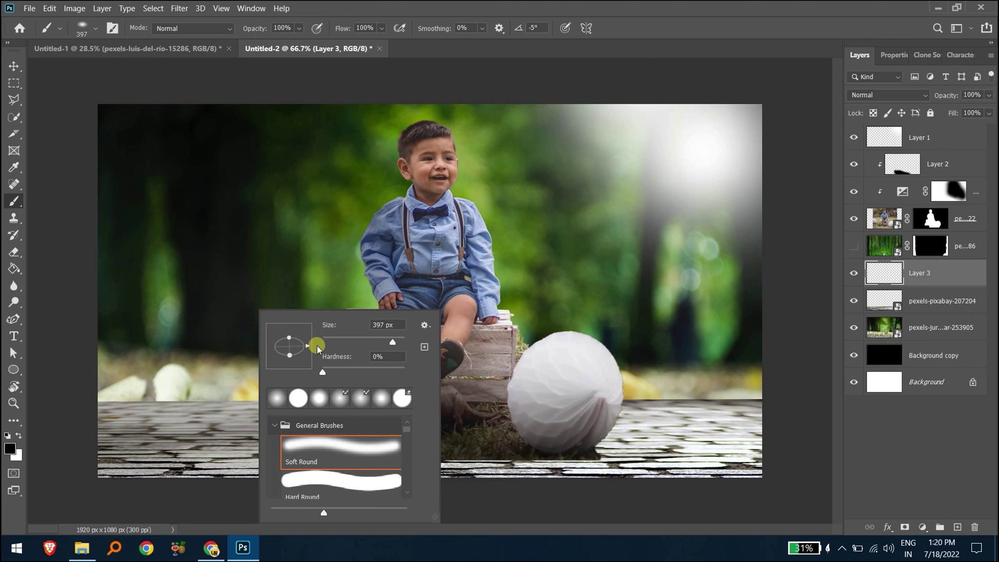
{"action": "left_click", "coordinate": [584, 383]}
{"action": "mouse_move", "coordinate": [346, 447]}
{"action": "left_mouse_down"}
{"action": "mouse_move", "coordinate": [330, 437]}
{"action": "mouse_move", "coordinate": [368, 424]}
{"action": "mouse_move", "coordinate": [397, 437]}
{"action": "left_mouse_up"}
{"action": "left_click_drag", "start_coordinate": [927, 94], "coordinate": [928, 95]}
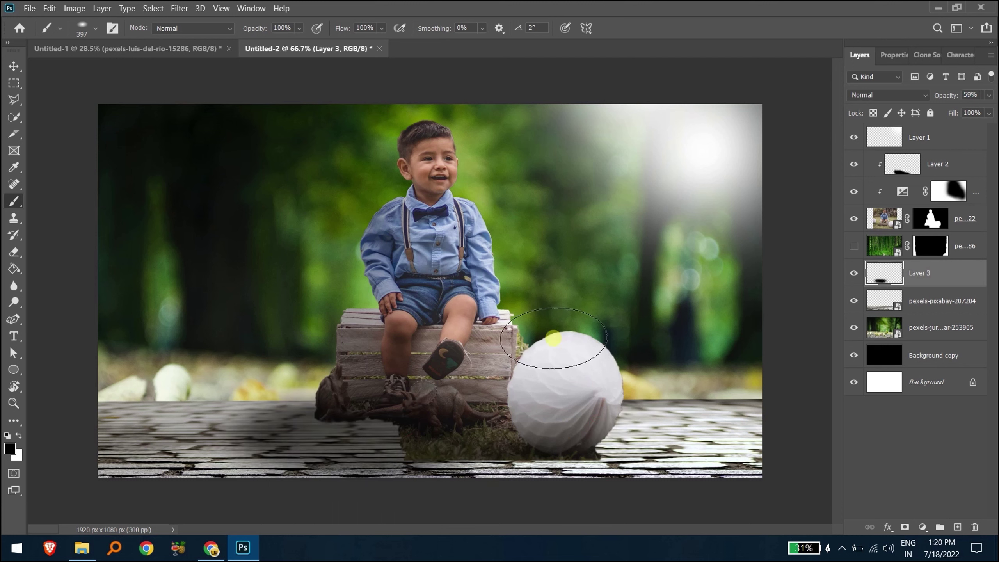
Darken the floor at the lower left, the left pebbles, under the ball and left of the dinosaurs, then fade it and add a fresh layer.
{"action": "mouse_move", "coordinate": [281, 472]}
{"action": "left_mouse_down"}
{"action": "mouse_move", "coordinate": [207, 446]}
{"action": "mouse_move", "coordinate": [306, 417]}
{"action": "mouse_move", "coordinate": [98, 484]}
{"action": "left_mouse_up"}
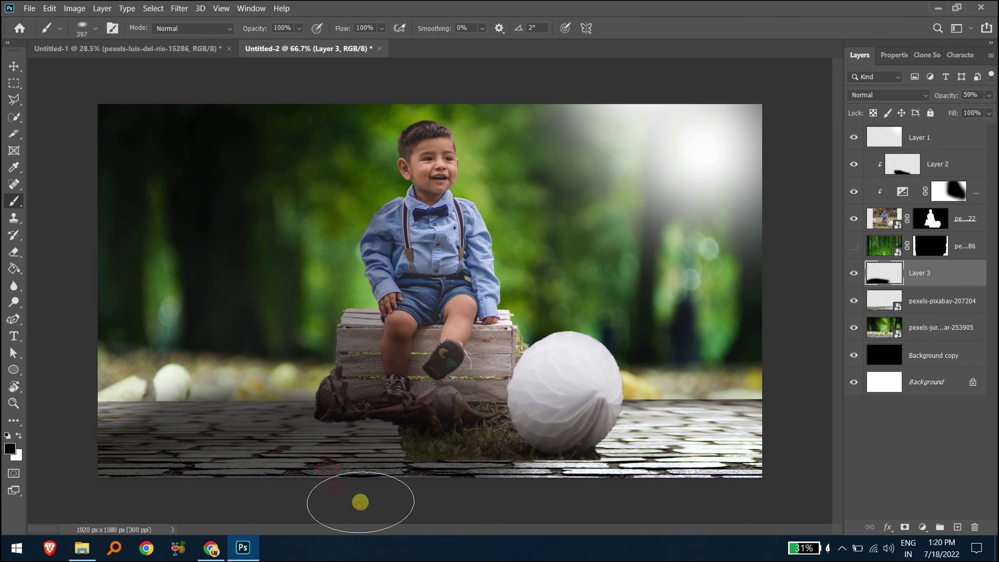
{"action": "left_click_drag", "start_coordinate": [307, 405], "coordinate": [134, 375]}
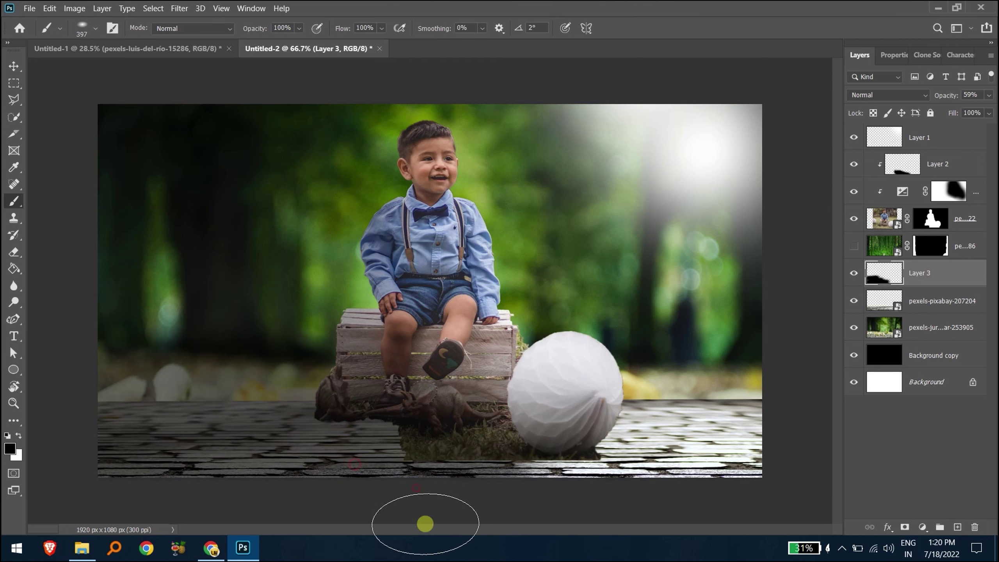
{"action": "left_click_drag", "start_coordinate": [442, 517], "coordinate": [585, 479]}
{"action": "left_click_drag", "start_coordinate": [351, 421], "coordinate": [275, 432]}
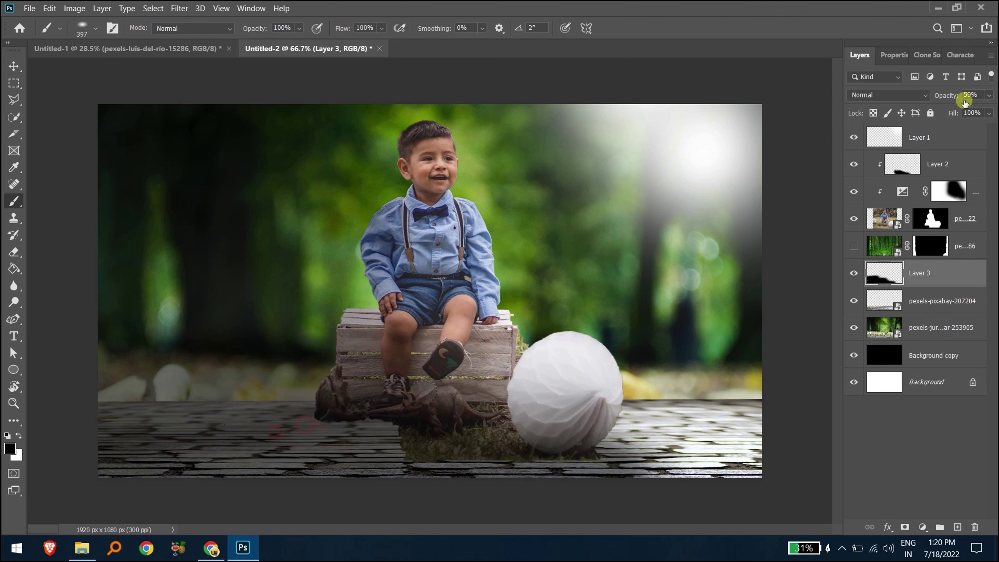
{"action": "mouse_move", "coordinate": [962, 100]}
{"action": "left_mouse_down"}
{"action": "mouse_move", "coordinate": [928, 99]}
{"action": "mouse_move", "coordinate": [931, 237]}
{"action": "left_mouse_up"}
{"action": "left_click", "coordinate": [957, 527]}
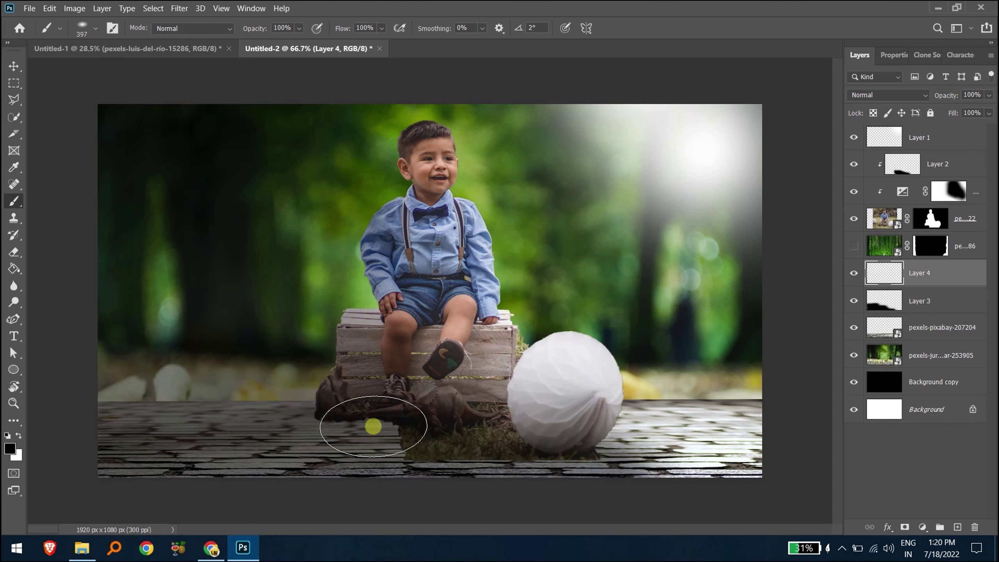
Dab a dark spot on the floor and squash it into a flattened shadow under the crate.
{"action": "left_click", "coordinate": [257, 390]}
{"action": "key", "text": "ctrl+t"}
{"action": "mouse_move", "coordinate": [297, 324]}
{"action": "left_mouse_down"}
{"action": "mouse_move", "coordinate": [258, 392]}
{"action": "mouse_move", "coordinate": [366, 412]}
{"action": "left_mouse_up"}
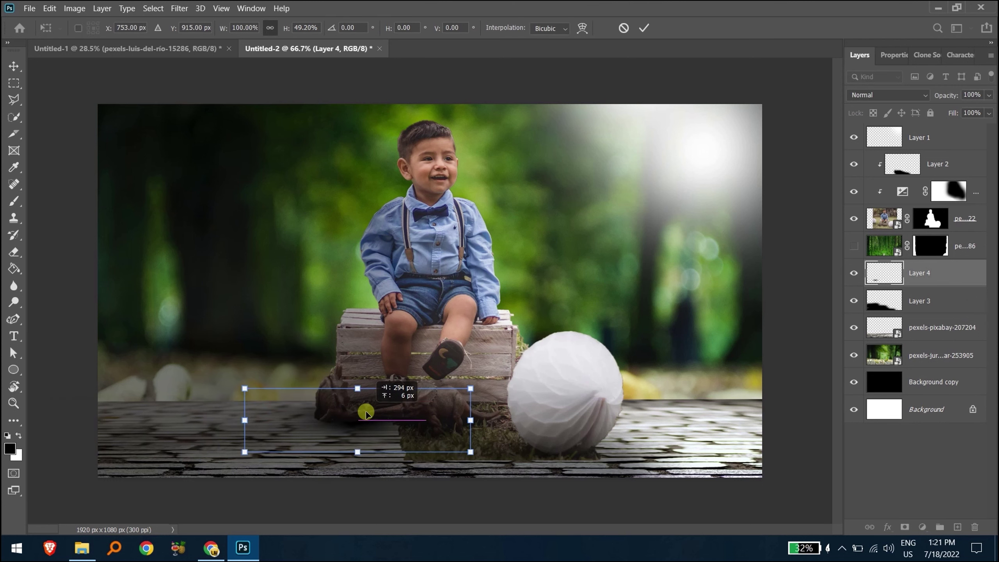
{"action": "left_click", "coordinate": [644, 28]}
Brush more soft shadow below the crate's left side, then lightly erase the excess near the crate.
{"action": "key", "text": "b"}
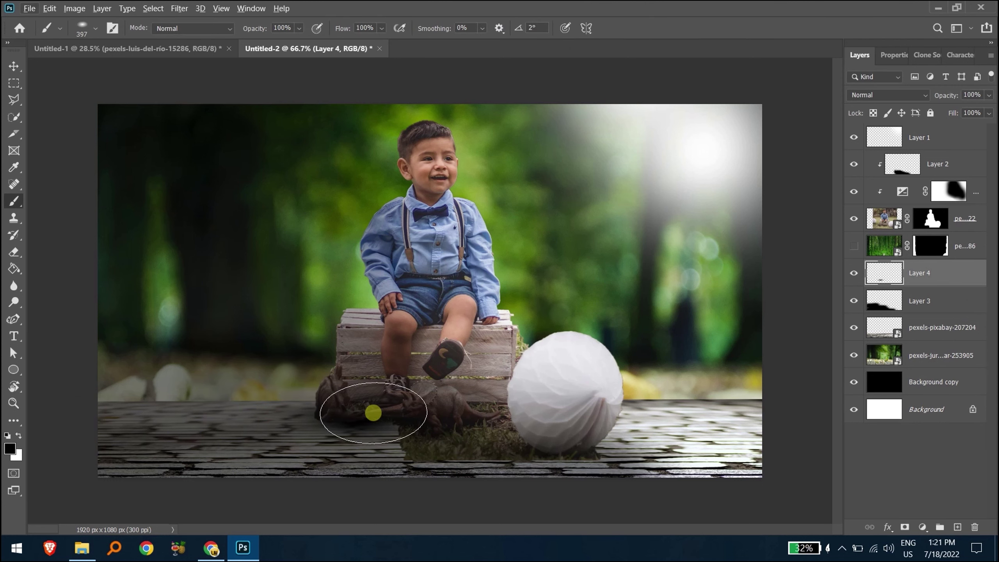
{"action": "left_click_drag", "start_coordinate": [367, 401], "coordinate": [325, 402]}
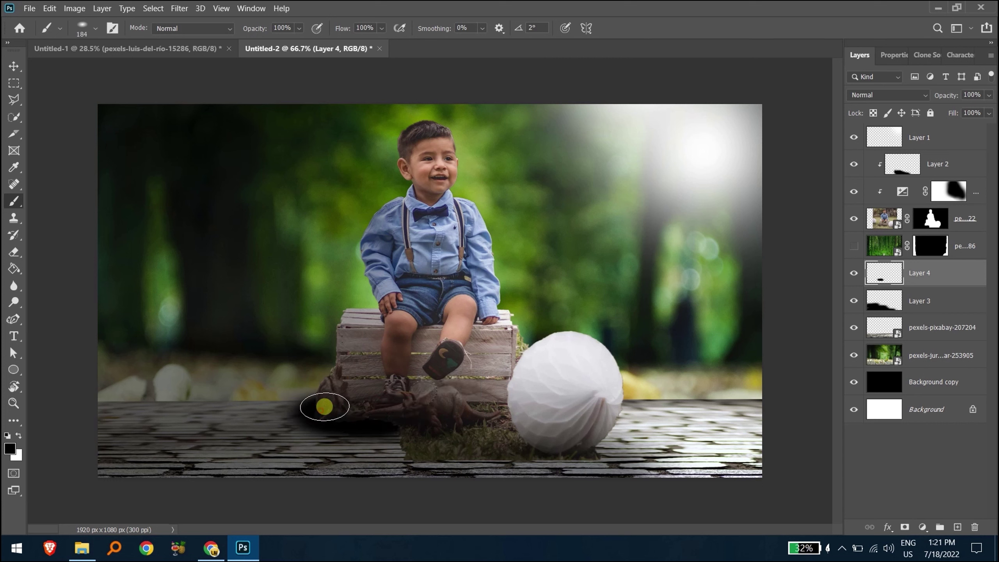
{"action": "key", "text": "e"}
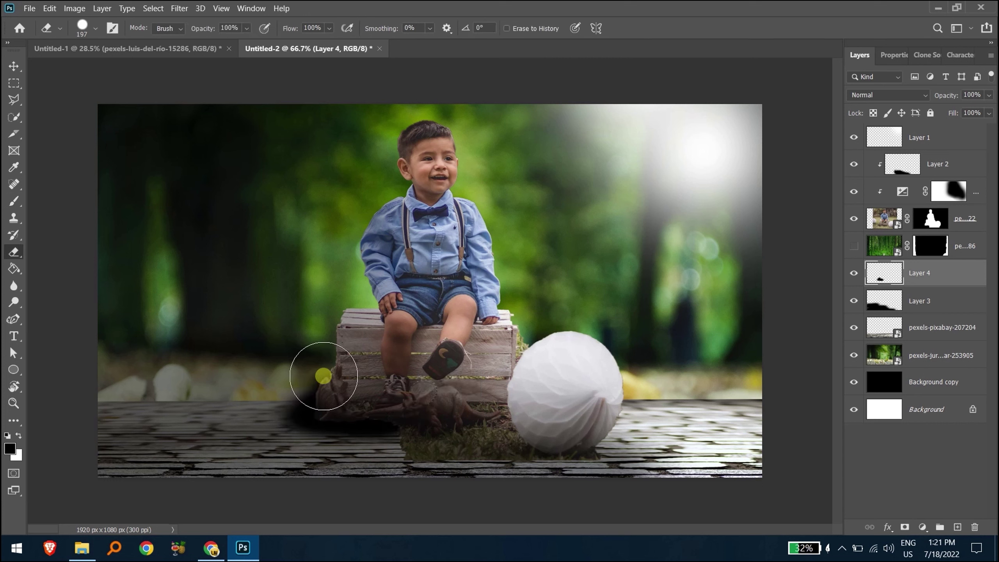
{"action": "left_click_drag", "start_coordinate": [308, 348], "coordinate": [508, 460]}
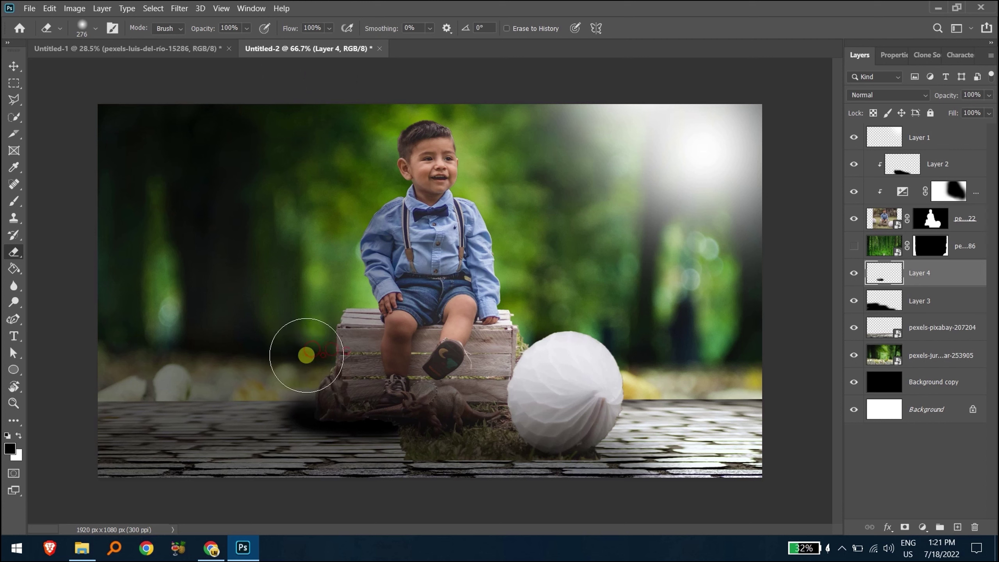
{"action": "left_click", "coordinate": [930, 218]}
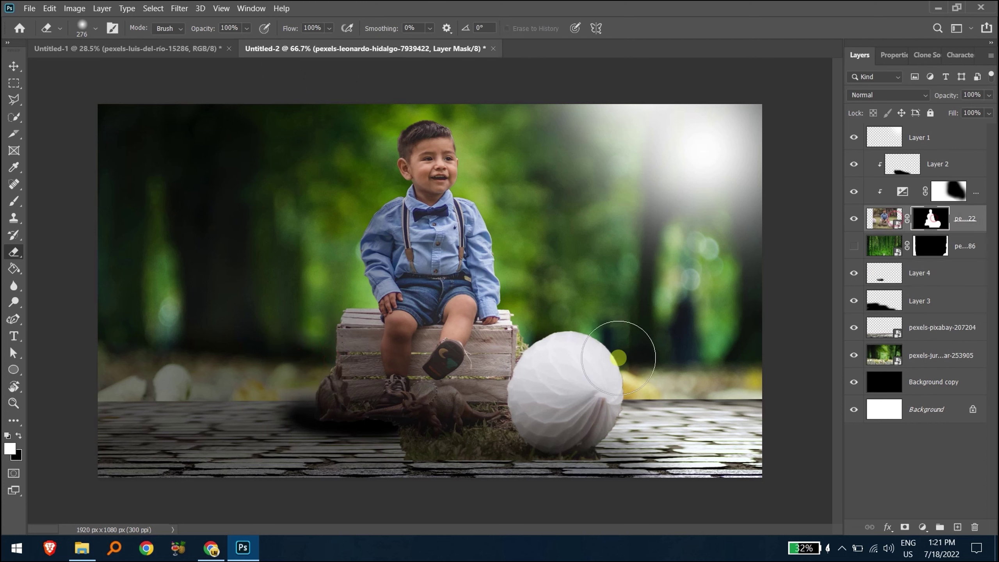
Paint white on the boy layer's mask to reveal grass below the crate, around the ball and along the edges.
{"action": "key", "text": "b"}
{"action": "key", "text": "x"}
{"action": "mouse_move", "coordinate": [446, 446]}
{"action": "left_mouse_down"}
{"action": "mouse_move", "coordinate": [326, 439]}
{"action": "mouse_move", "coordinate": [600, 450]}
{"action": "left_mouse_up"}
{"action": "mouse_move", "coordinate": [321, 439]}
{"action": "left_mouse_down"}
{"action": "mouse_move", "coordinate": [49, 412]}
{"action": "mouse_move", "coordinate": [825, 378]}
{"action": "left_mouse_up"}
{"action": "mouse_move", "coordinate": [637, 415]}
{"action": "left_mouse_down"}
{"action": "mouse_move", "coordinate": [630, 421]}
{"action": "mouse_move", "coordinate": [645, 409]}
{"action": "mouse_move", "coordinate": [641, 425]}
{"action": "mouse_move", "coordinate": [660, 459]}
{"action": "mouse_move", "coordinate": [631, 437]}
{"action": "mouse_move", "coordinate": [631, 423]}
{"action": "mouse_move", "coordinate": [631, 444]}
{"action": "mouse_move", "coordinate": [336, 462]}
{"action": "left_mouse_up"}
{"action": "left_click_drag", "start_coordinate": [337, 462], "coordinate": [454, 463]}
{"action": "left_click_drag", "start_coordinate": [352, 458], "coordinate": [570, 401]}
{"action": "mouse_move", "coordinate": [547, 452]}
{"action": "left_mouse_down"}
{"action": "mouse_move", "coordinate": [388, 480]}
{"action": "mouse_move", "coordinate": [223, 471]}
{"action": "left_mouse_up"}
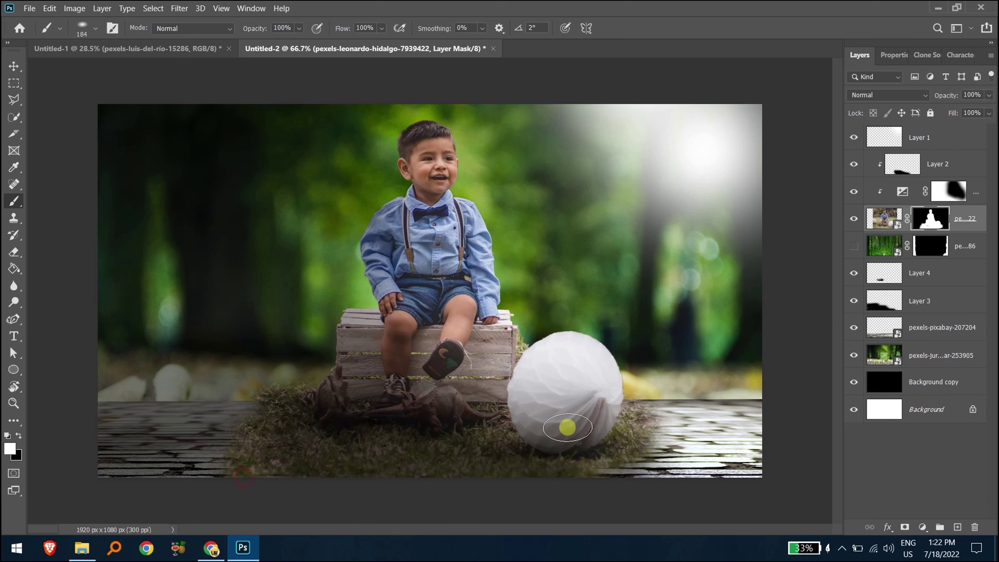
Select the bright light glow layer for free transform.
{"action": "key", "text": "v"}
{"action": "left_click", "coordinate": [702, 164]}
{"action": "key", "text": "ctrl+t"}
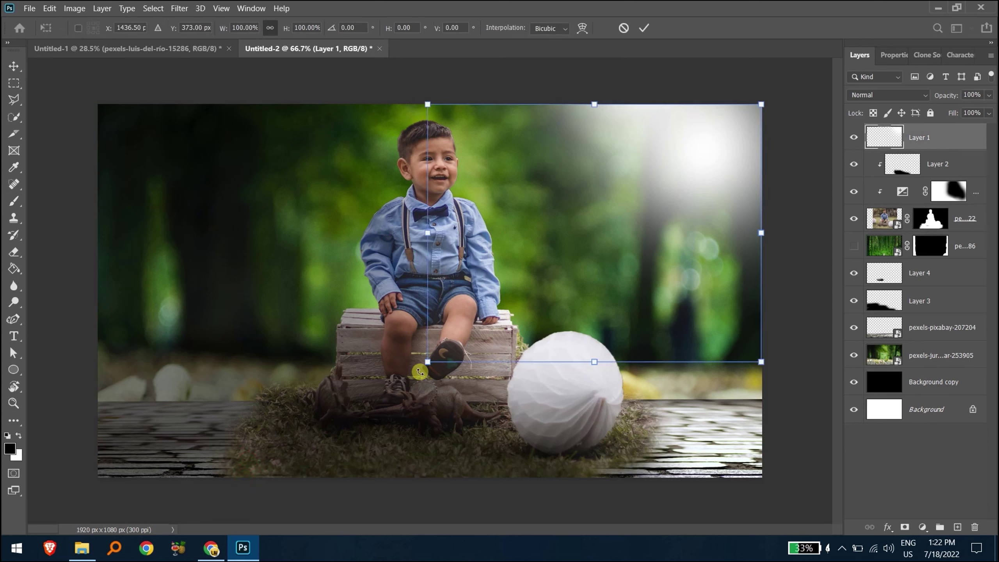
Shrink the bright glow in the top-right and confirm the resize.
{"action": "left_click_drag", "start_coordinate": [429, 362], "coordinate": [470, 328]}
{"action": "key", "text": "Return"}
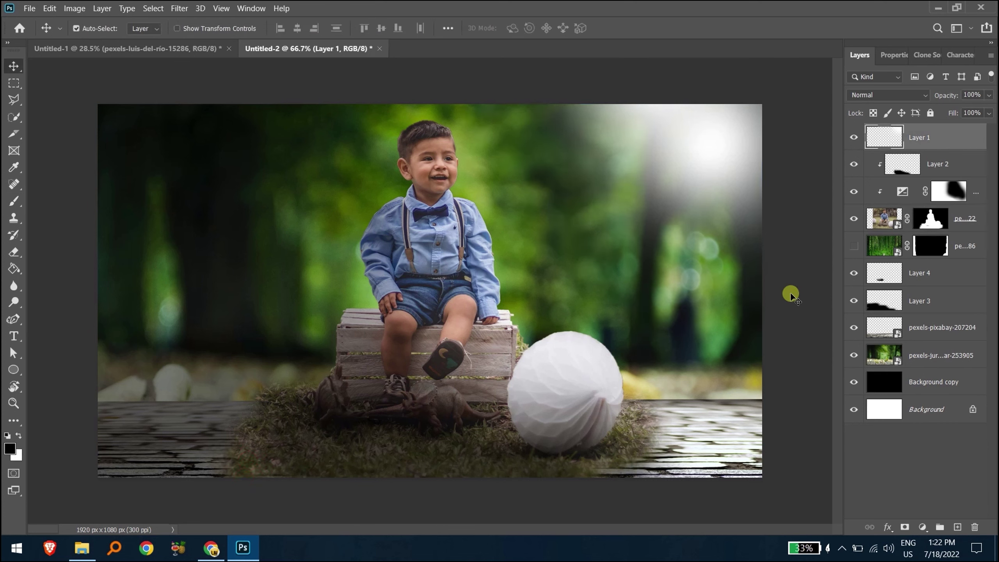
{"action": "left_click", "coordinate": [183, 263]}
{"action": "left_click", "coordinate": [213, 420]}
{"action": "left_click", "coordinate": [425, 387]}
Create a new empty shading layer above the contact shadow and exposure adjustment.
{"action": "left_click", "coordinate": [936, 273]}
{"action": "left_click", "coordinate": [960, 189]}
{"action": "key", "text": "alt+bracketright"}
{"action": "left_click", "coordinate": [956, 526]}
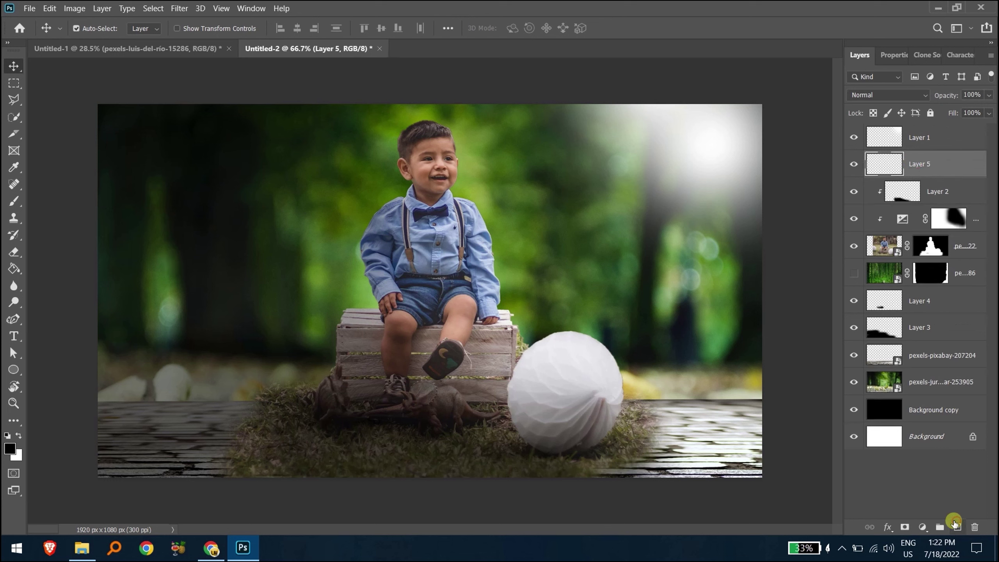
{"action": "key", "text": "b"}
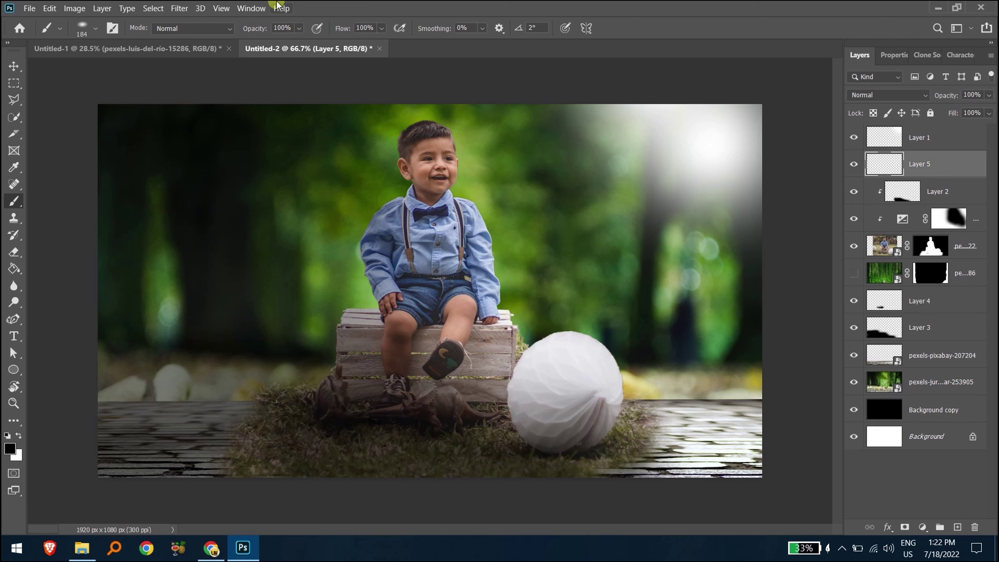
Paint black shadows near the crate, under the white ball and left of the crate, then lower the layer's opacity.
{"action": "mouse_move", "coordinate": [275, 393]}
{"action": "left_mouse_down"}
{"action": "mouse_move", "coordinate": [263, 407]}
{"action": "mouse_move", "coordinate": [301, 406]}
{"action": "mouse_move", "coordinate": [273, 437]}
{"action": "mouse_move", "coordinate": [262, 413]}
{"action": "mouse_move", "coordinate": [290, 453]}
{"action": "mouse_move", "coordinate": [405, 450]}
{"action": "left_mouse_up"}
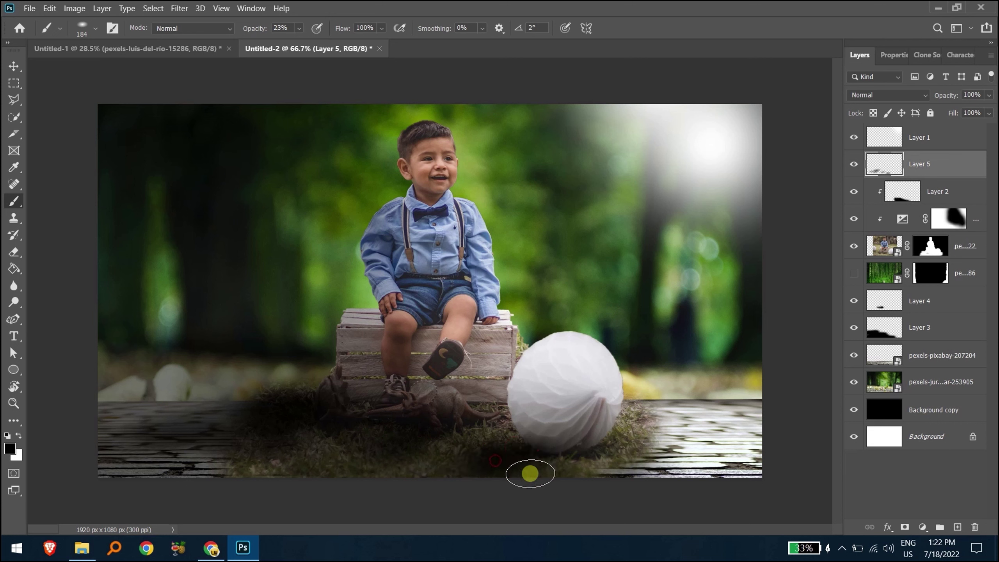
{"action": "mouse_move", "coordinate": [459, 475]}
{"action": "left_mouse_down"}
{"action": "mouse_move", "coordinate": [535, 413]}
{"action": "mouse_move", "coordinate": [557, 481]}
{"action": "left_mouse_up"}
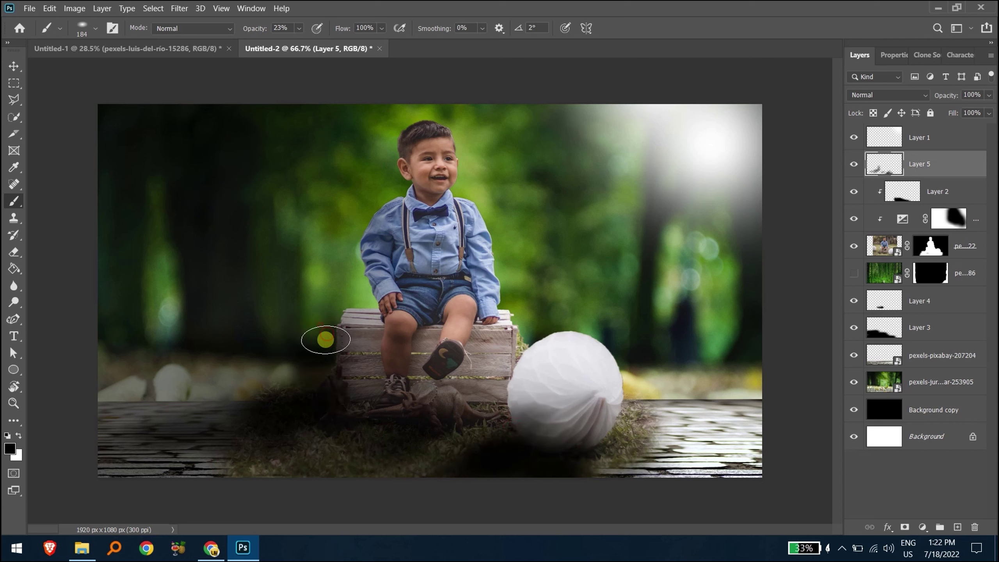
{"action": "mouse_move", "coordinate": [284, 419]}
{"action": "left_mouse_down"}
{"action": "mouse_move", "coordinate": [204, 436]}
{"action": "mouse_move", "coordinate": [218, 468]}
{"action": "mouse_move", "coordinate": [263, 446]}
{"action": "mouse_move", "coordinate": [358, 434]}
{"action": "left_mouse_up"}
{"action": "mouse_move", "coordinate": [951, 96]}
{"action": "left_mouse_down"}
{"action": "mouse_move", "coordinate": [892, 94]}
{"action": "mouse_move", "coordinate": [911, 99]}
{"action": "left_mouse_up"}
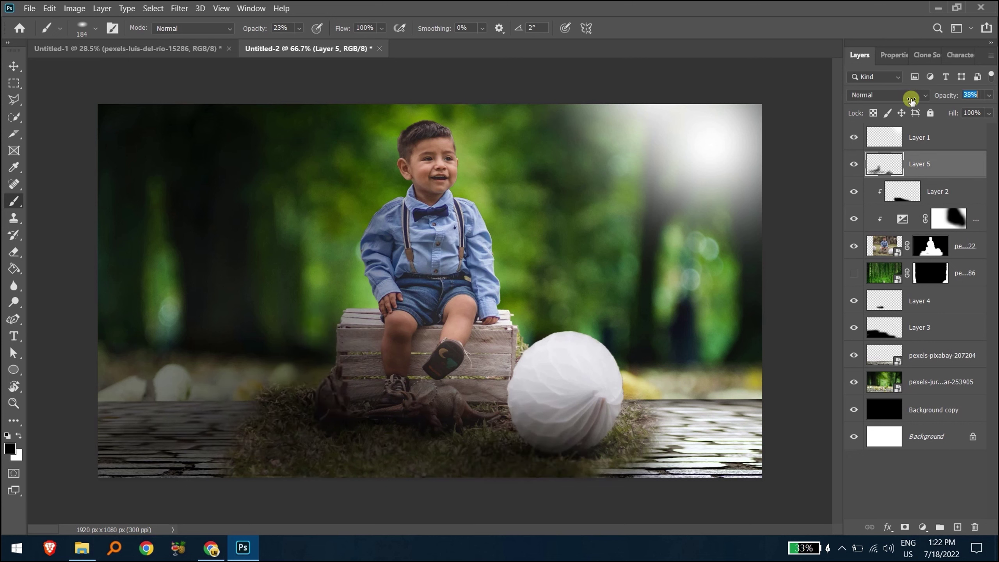
Lighten the shadow layer further and set up a gentler, smaller eraser.
{"action": "key", "text": "v"}
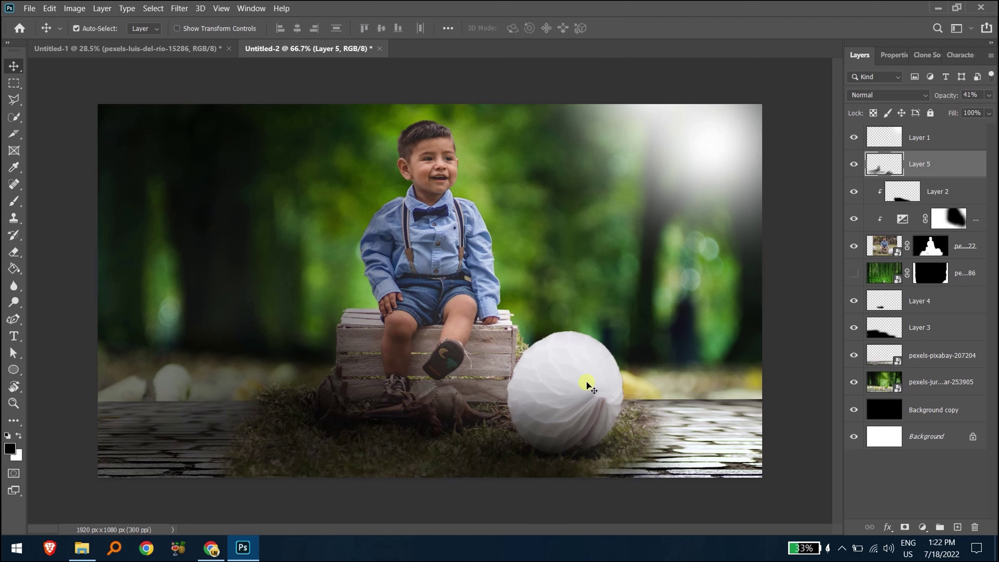
{"action": "left_click", "coordinate": [585, 380]}
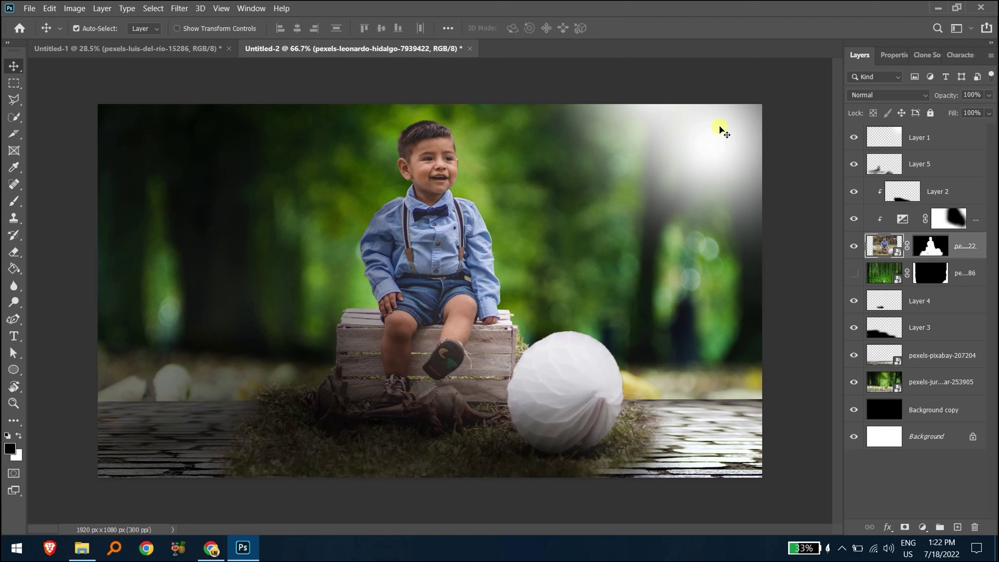
{"action": "left_click", "coordinate": [457, 452]}
{"action": "left_click_drag", "start_coordinate": [945, 100], "coordinate": [936, 95]}
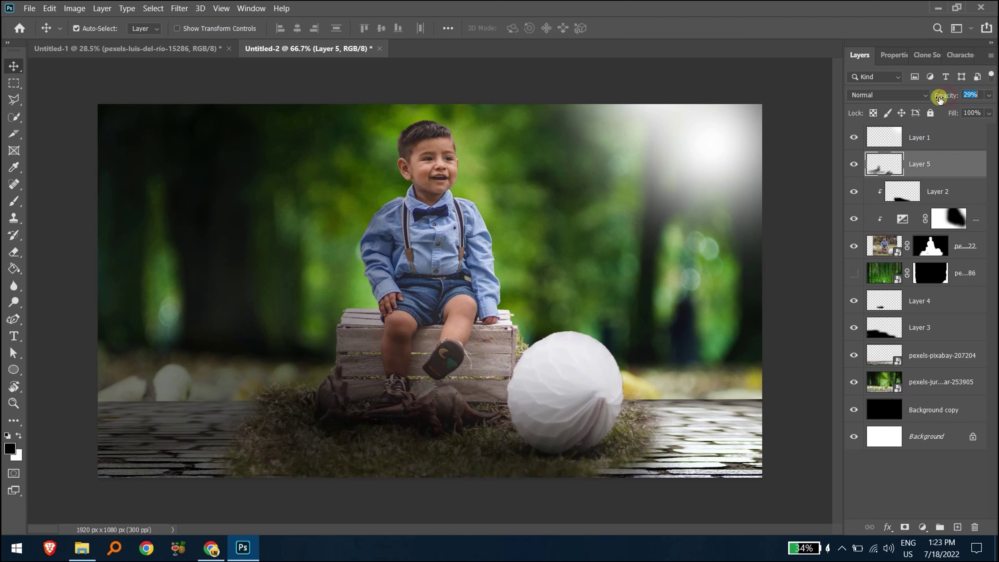
{"action": "key", "text": "e"}
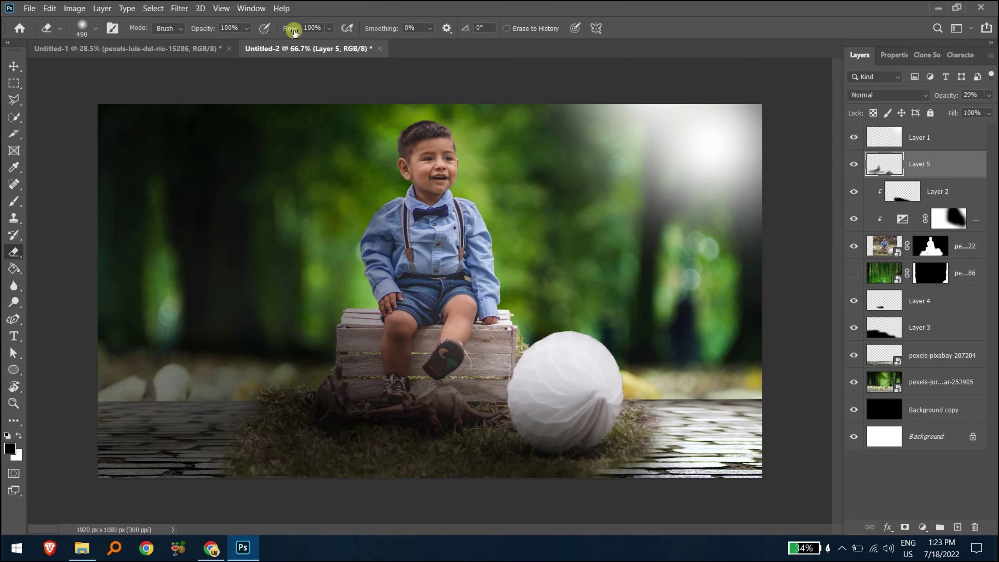
{"action": "left_click_drag", "start_coordinate": [258, 37], "coordinate": [257, 37]}
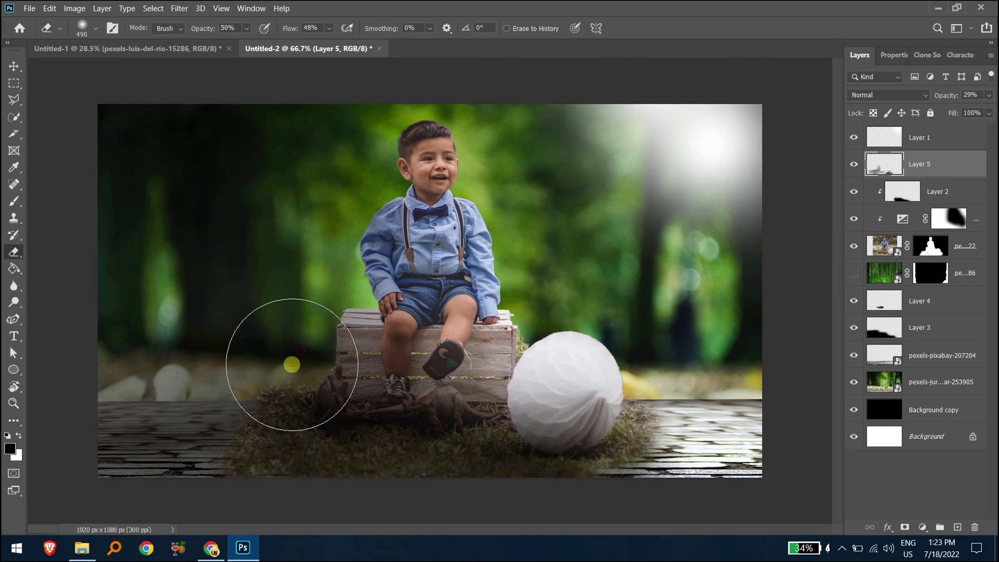
{"action": "left_click_drag", "start_coordinate": [364, 390], "coordinate": [336, 393]}
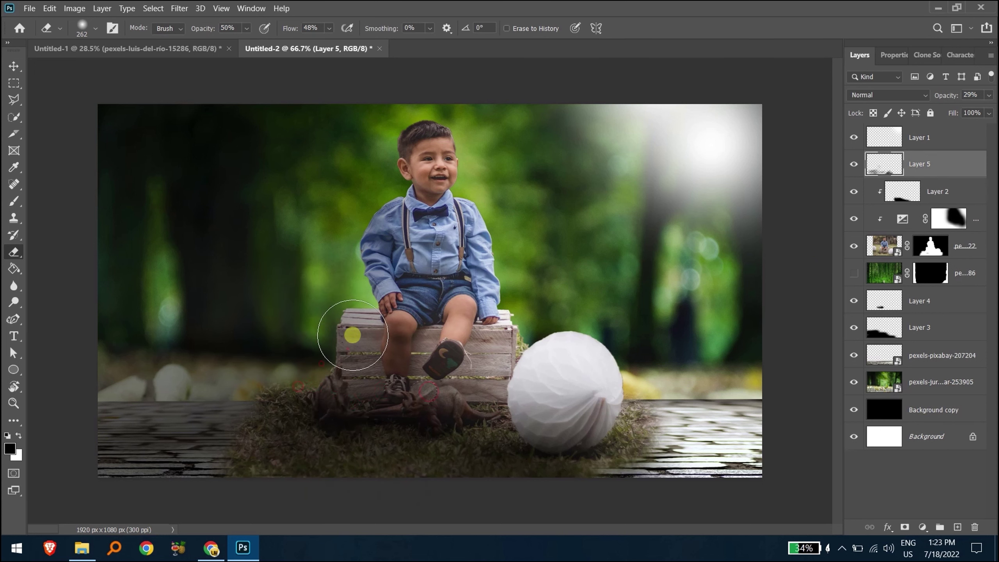
{"action": "left_click", "coordinate": [885, 251]}
{"action": "left_click", "coordinate": [900, 186]}
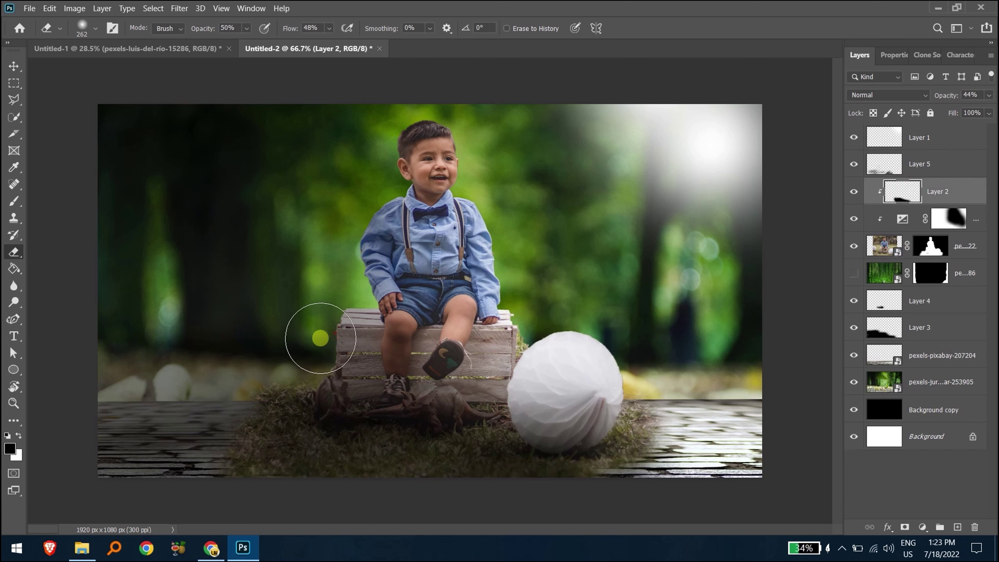
Paint faint black shading across the crate with a resized brush.
{"action": "key", "text": "b"}
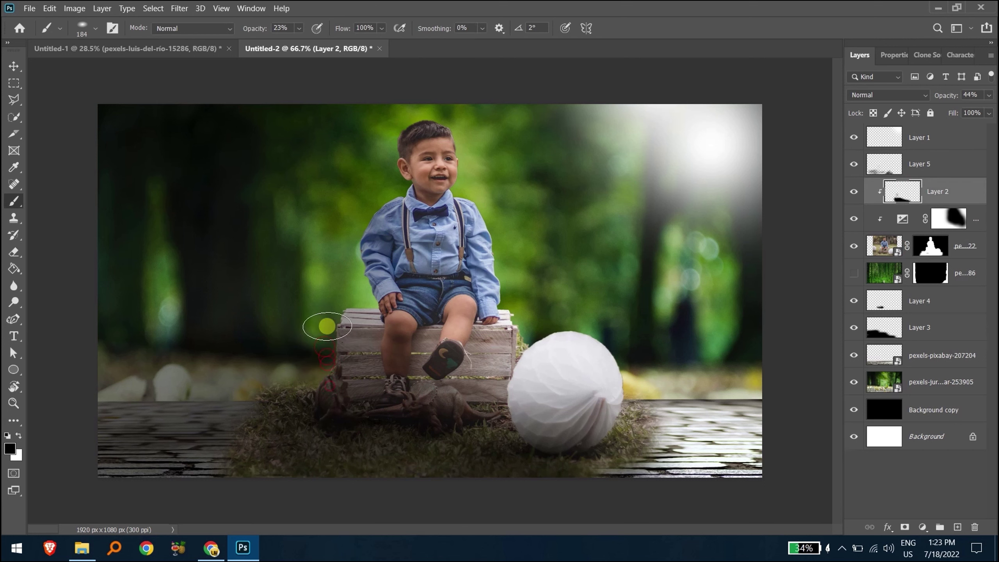
{"action": "scroll", "coordinate": [365, 348], "scroll_direction": "up", "scroll_amount": 5}
{"action": "scroll", "coordinate": [371, 350], "scroll_direction": "up", "scroll_amount": 5}
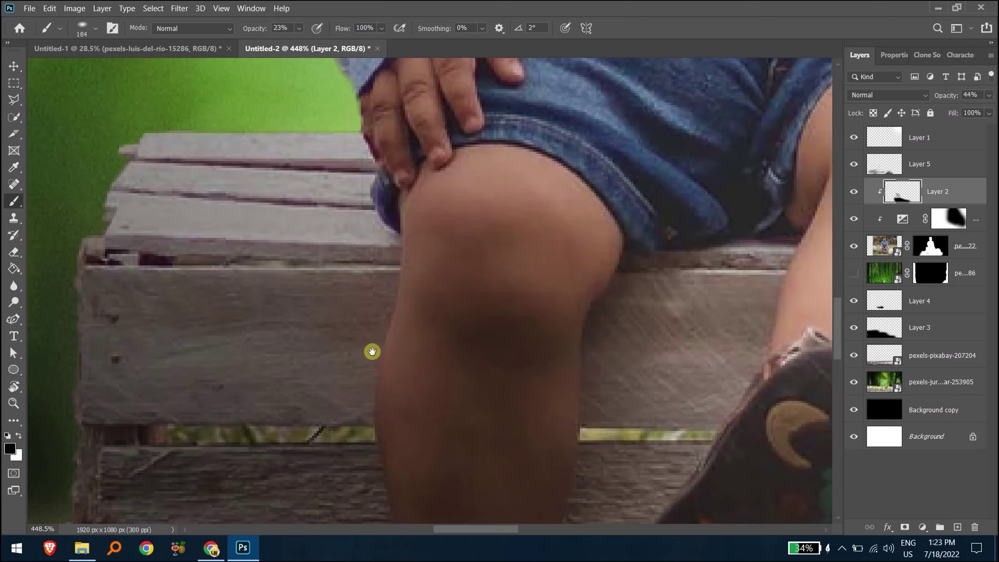
{"action": "left_click_drag", "start_coordinate": [232, 239], "coordinate": [364, 163]}
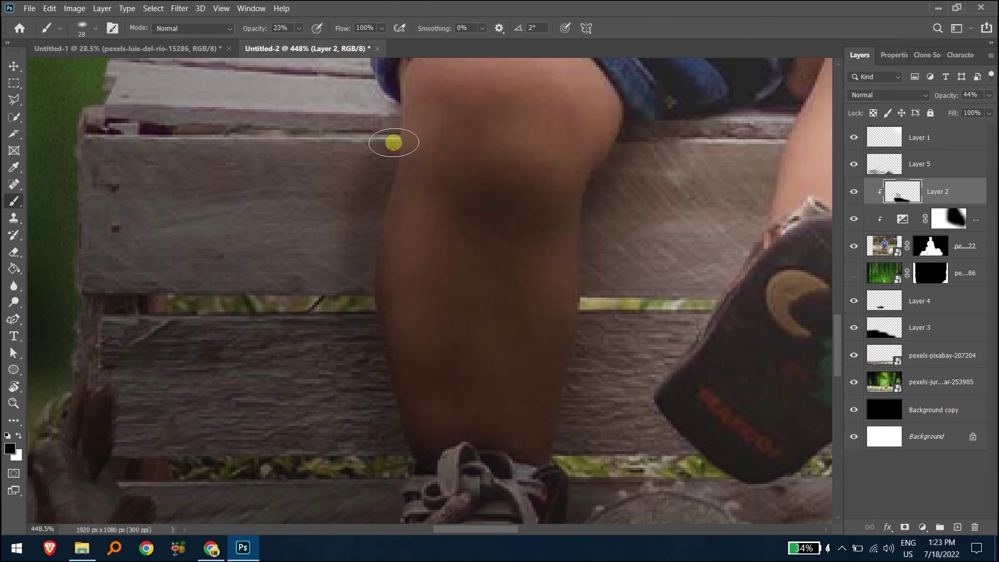
{"action": "mouse_move", "coordinate": [363, 116]}
{"action": "left_mouse_down"}
{"action": "mouse_move", "coordinate": [390, 270]}
{"action": "mouse_move", "coordinate": [335, 269]}
{"action": "left_mouse_up"}
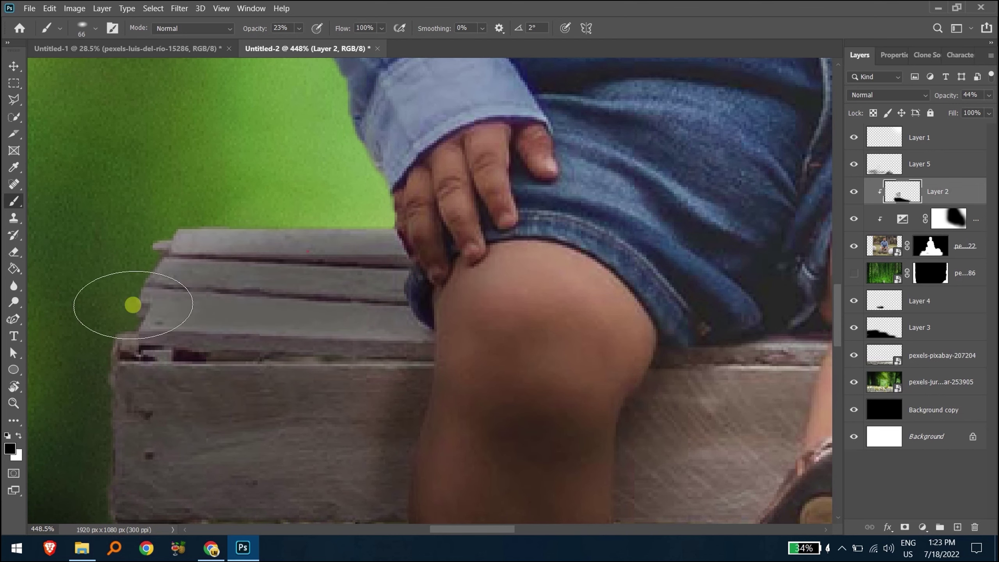
{"action": "left_click_drag", "start_coordinate": [335, 269], "coordinate": [139, 384]}
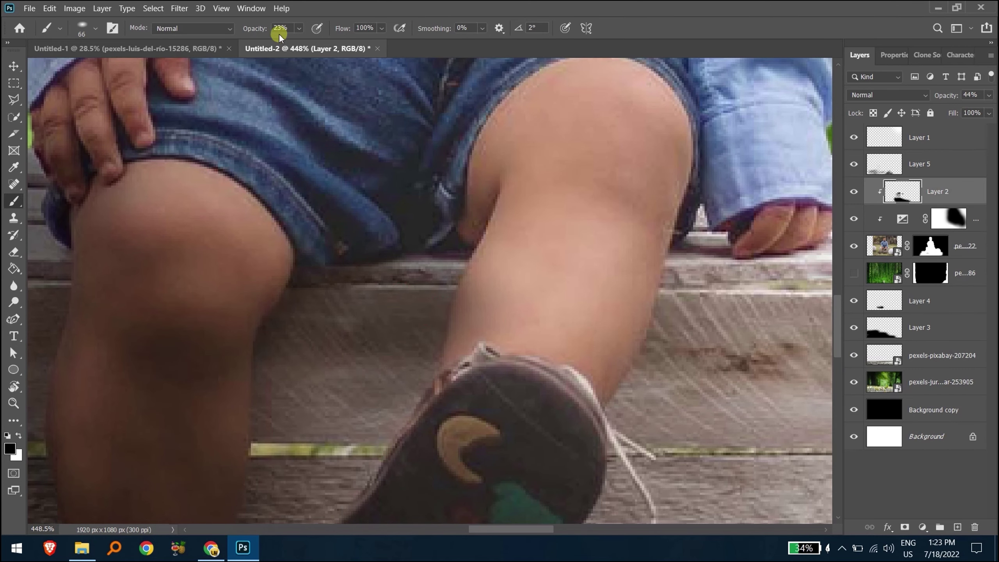
{"action": "type", "text": "55"}
{"action": "key", "text": "Return"}
Paint a dark shadow under the white ball and darken the shoe sole.
{"action": "left_click_drag", "start_coordinate": [379, 364], "coordinate": [468, 190]}
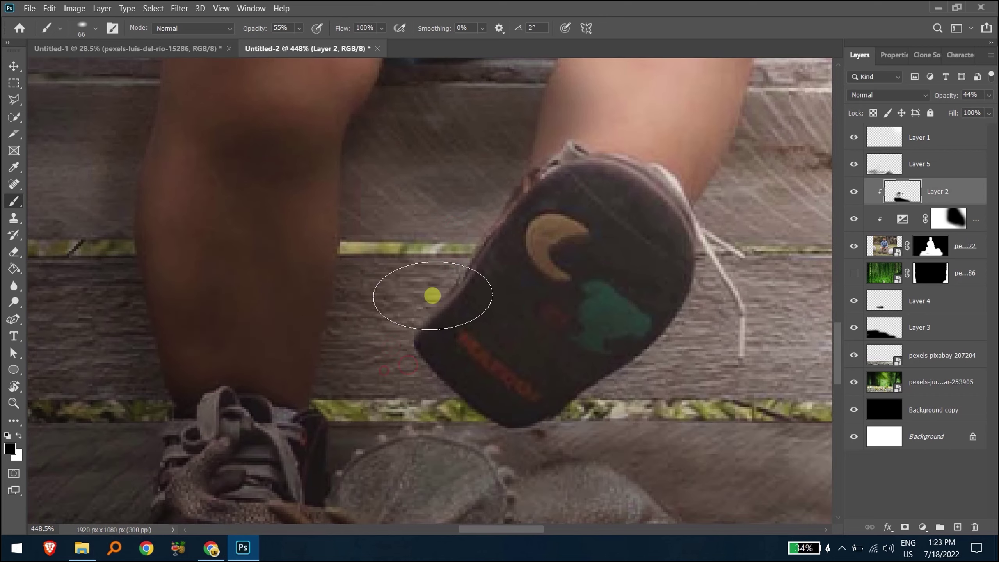
{"action": "scroll", "coordinate": [361, 403], "scroll_direction": "up", "scroll_amount": 3}
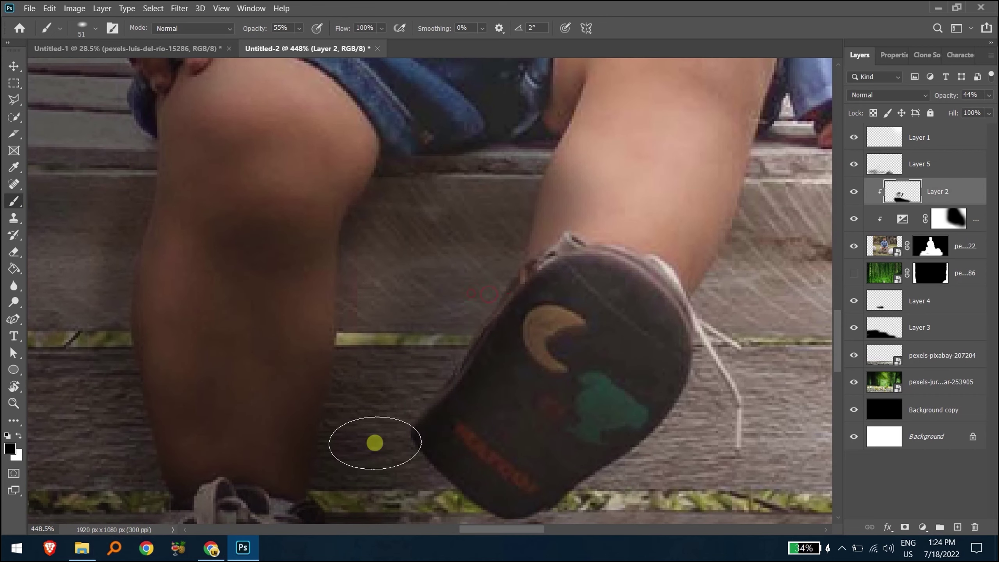
{"action": "scroll", "coordinate": [511, 292], "scroll_direction": "down", "scroll_amount": 5, "text": "alt"}
{"action": "scroll", "coordinate": [482, 395], "scroll_direction": "down", "scroll_amount": 4, "text": "alt"}
{"action": "mouse_move", "coordinate": [509, 410]}
{"action": "left_mouse_down"}
{"action": "mouse_move", "coordinate": [542, 442]}
{"action": "mouse_move", "coordinate": [493, 382]}
{"action": "mouse_move", "coordinate": [533, 424]}
{"action": "mouse_move", "coordinate": [472, 397]}
{"action": "left_mouse_up"}
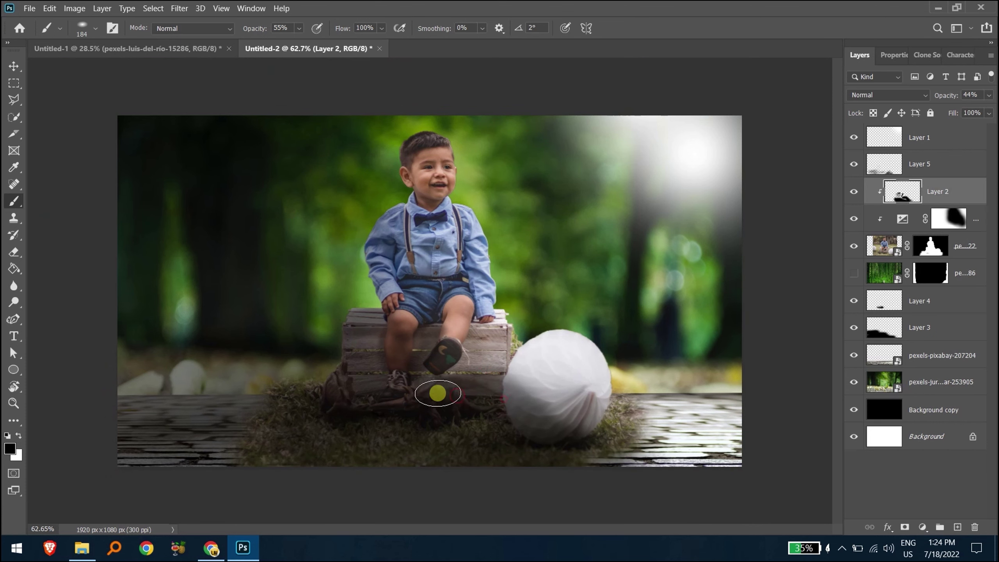
{"action": "scroll", "coordinate": [437, 401], "scroll_direction": "up", "scroll_amount": 3, "text": "alt"}
{"action": "scroll", "coordinate": [437, 401], "scroll_direction": "up", "scroll_amount": 3, "text": "alt"}
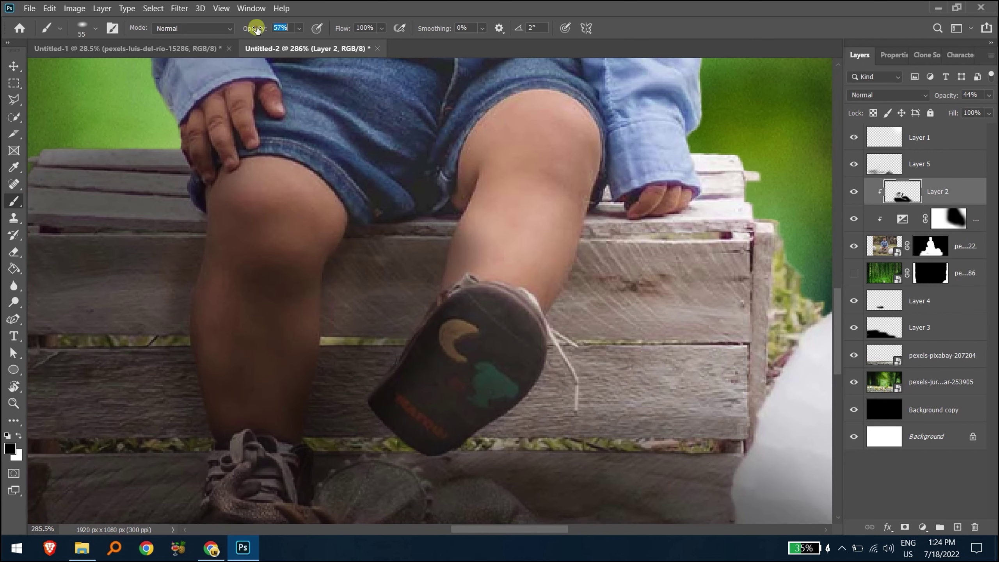
{"action": "mouse_move", "coordinate": [456, 323]}
{"action": "left_mouse_down"}
{"action": "mouse_move", "coordinate": [475, 297]}
{"action": "mouse_move", "coordinate": [502, 332]}
{"action": "mouse_move", "coordinate": [484, 374]}
{"action": "mouse_move", "coordinate": [424, 392]}
{"action": "mouse_move", "coordinate": [379, 470]}
{"action": "mouse_move", "coordinate": [448, 375]}
{"action": "left_mouse_up"}
Darken the shirt arm's outer edge, the armpit and the shirt edge beside the bow tie.
{"action": "left_click_drag", "start_coordinate": [218, 480], "coordinate": [256, 357]}
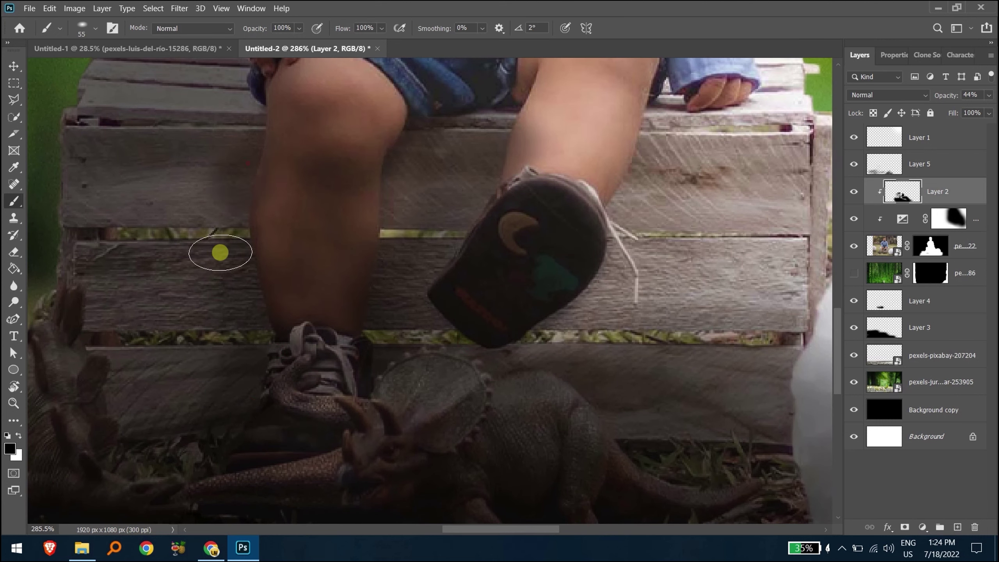
{"action": "left_click_drag", "start_coordinate": [251, 236], "coordinate": [255, 354]}
{"action": "left_click_drag", "start_coordinate": [256, 197], "coordinate": [246, 330]}
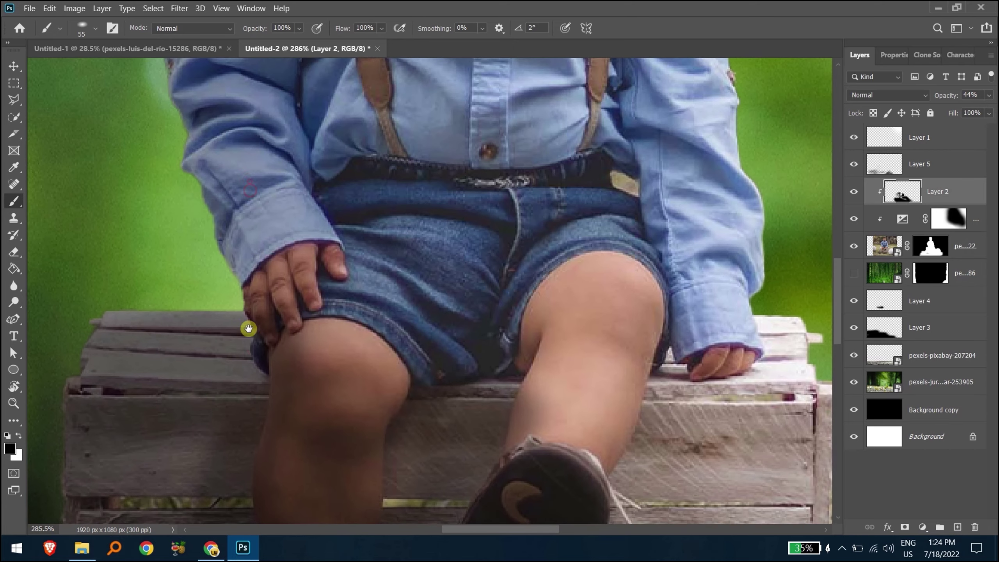
{"action": "scroll", "coordinate": [252, 177], "scroll_direction": "up", "scroll_amount": 5}
{"action": "mouse_move", "coordinate": [252, 177]}
{"action": "left_mouse_down"}
{"action": "mouse_move", "coordinate": [189, 241]}
{"action": "mouse_move", "coordinate": [190, 267]}
{"action": "left_mouse_up"}
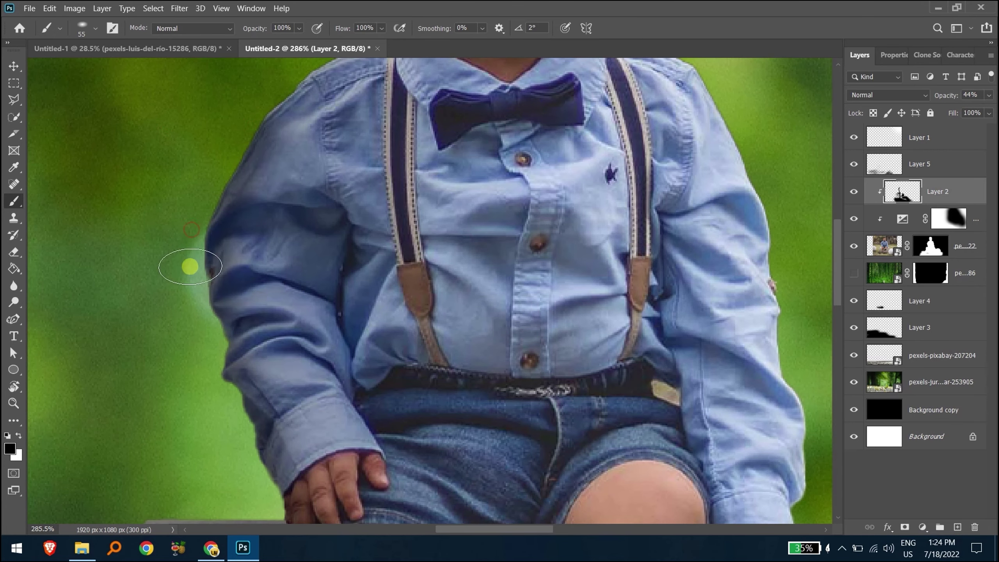
{"action": "key", "text": "bracketleft"}
{"action": "key", "text": "bracketleft"}
{"action": "key", "text": "bracketleft"}
{"action": "left_click_drag", "start_coordinate": [365, 249], "coordinate": [351, 327]}
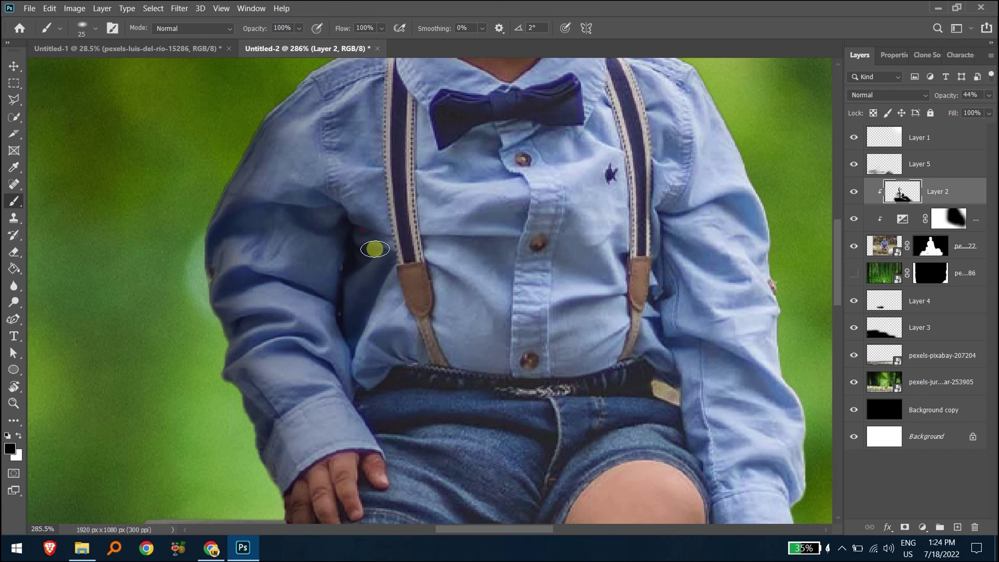
{"action": "scroll", "coordinate": [412, 169], "scroll_direction": "down", "scroll_amount": 2}
{"action": "scroll", "coordinate": [423, 205], "scroll_direction": "up", "scroll_amount": 5}
{"action": "key", "text": "bracketleft"}
{"action": "key", "text": "bracketleft"}
{"action": "key", "text": "bracketleft"}
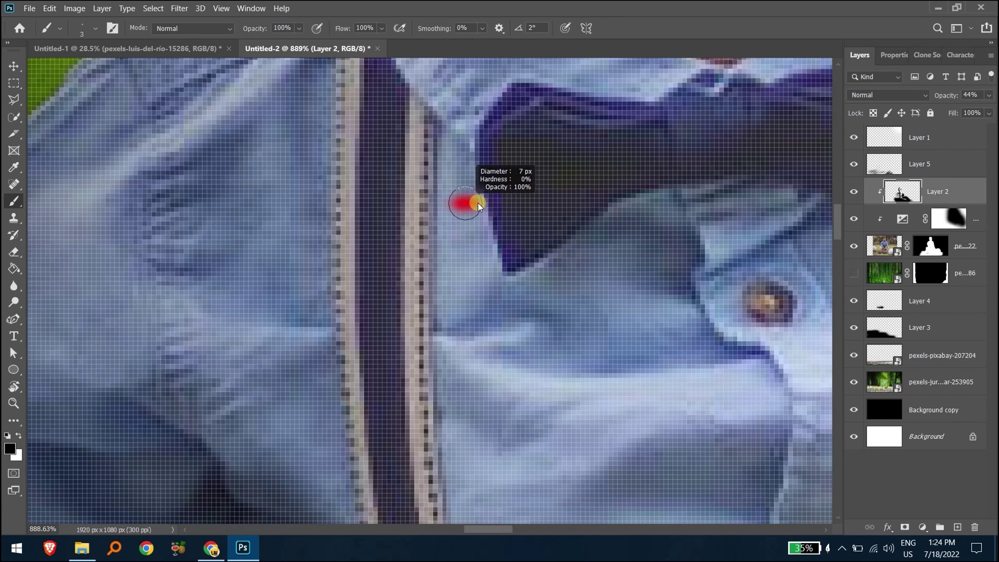
{"action": "left_click_drag", "start_coordinate": [465, 147], "coordinate": [495, 278]}
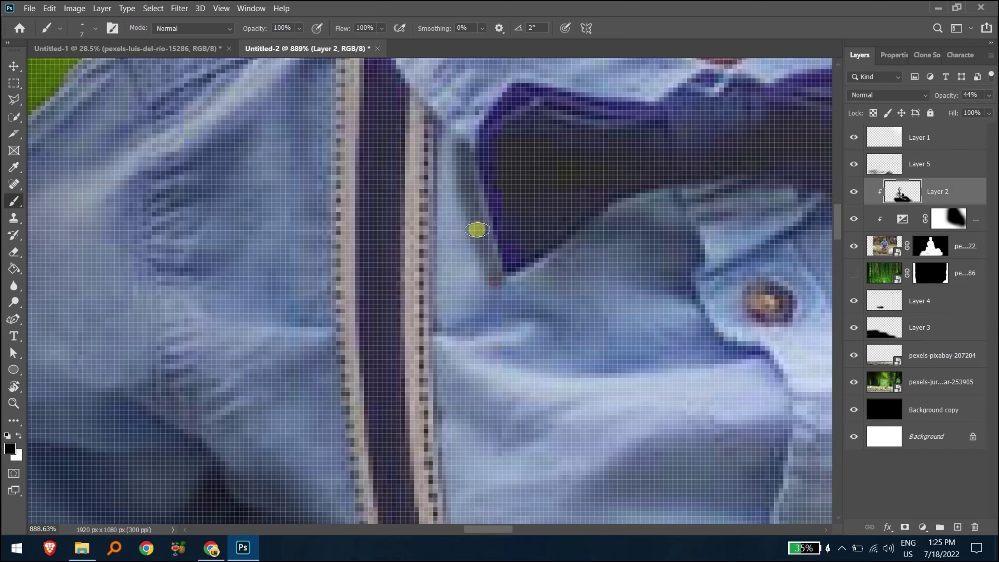
Lower the shadow layer's opacity to soften the shading.
{"action": "scroll", "coordinate": [477, 200], "scroll_direction": "down", "scroll_amount": 3}
{"action": "scroll", "coordinate": [477, 201], "scroll_direction": "down", "scroll_amount": 5}
{"action": "scroll", "coordinate": [477, 200], "scroll_direction": "down", "scroll_amount": 2}
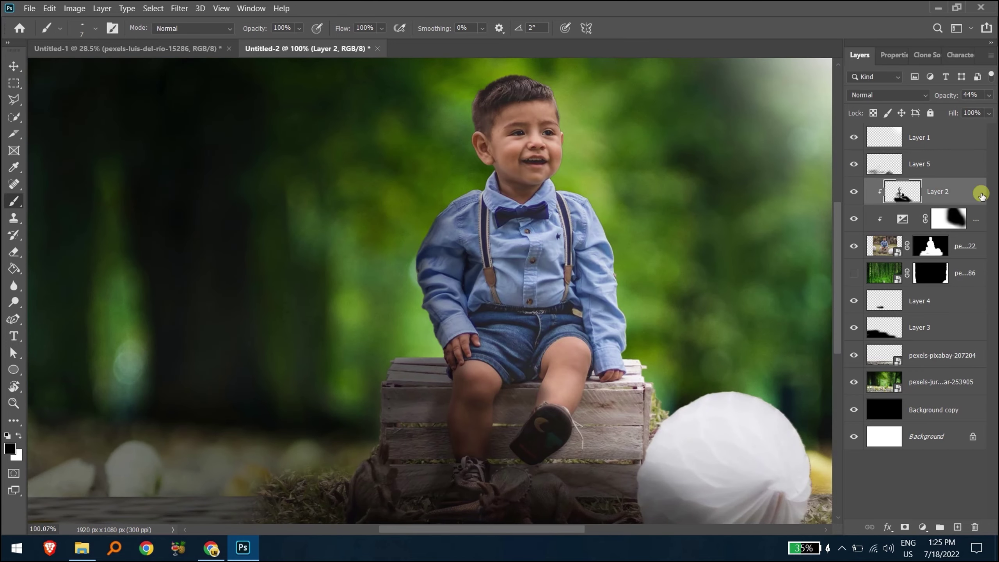
{"action": "left_click_drag", "start_coordinate": [960, 100], "coordinate": [944, 100]}
{"action": "scroll", "coordinate": [536, 245], "scroll_direction": "down", "scroll_amount": 1}
Make the boy's layer active and enlarge the brush.
{"action": "key", "text": "v"}
{"action": "left_click", "coordinate": [688, 315]}
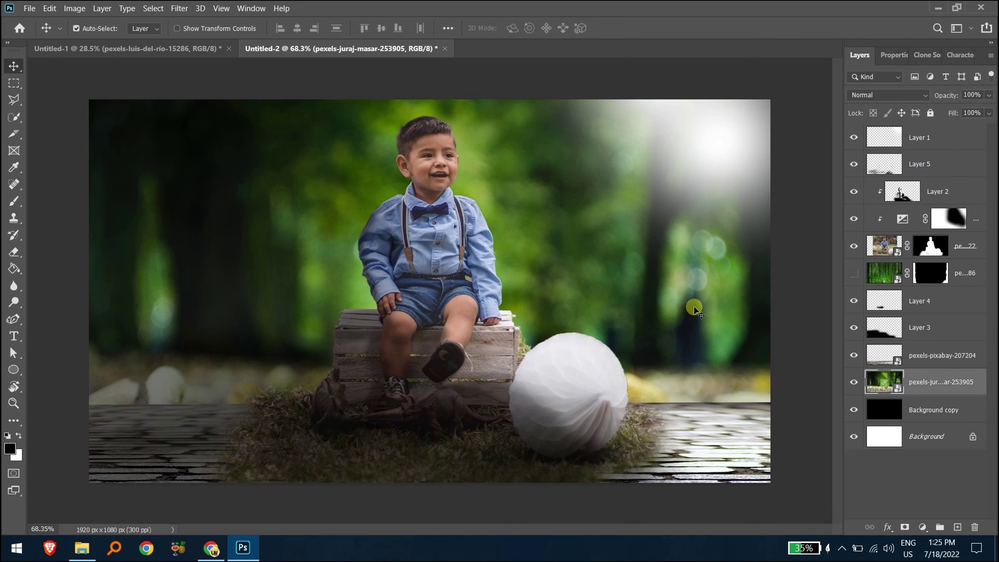
{"action": "left_click", "coordinate": [446, 127]}
{"action": "scroll", "coordinate": [449, 128], "scroll_direction": "up", "scroll_amount": 3}
{"action": "scroll", "coordinate": [452, 314], "scroll_direction": "up", "scroll_amount": 3}
{"action": "key", "text": "b"}
{"action": "left_click_drag", "start_coordinate": [488, 307], "coordinate": [457, 267]}
Add a new layer clipped to the boy and paint a white rim light along his hair to the brow.
{"action": "left_click", "coordinate": [957, 527]}
{"action": "key", "text": "ctrl+alt+g"}
{"action": "key", "text": "x"}
{"action": "left_click_drag", "start_coordinate": [416, 118], "coordinate": [381, 106]}
{"action": "key", "text": "ctrl+z"}
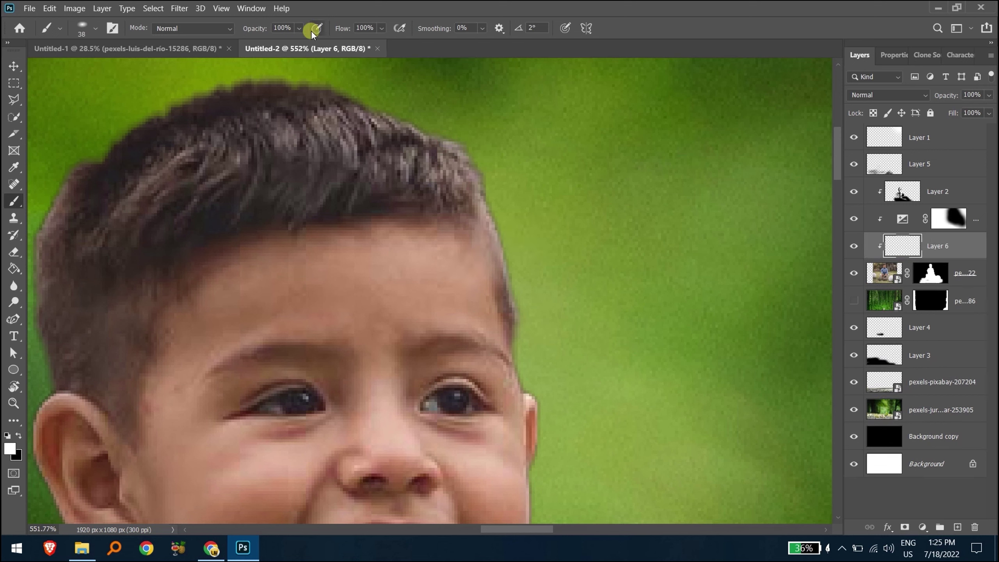
{"action": "left_click_drag", "start_coordinate": [245, 28], "coordinate": [242, 29]}
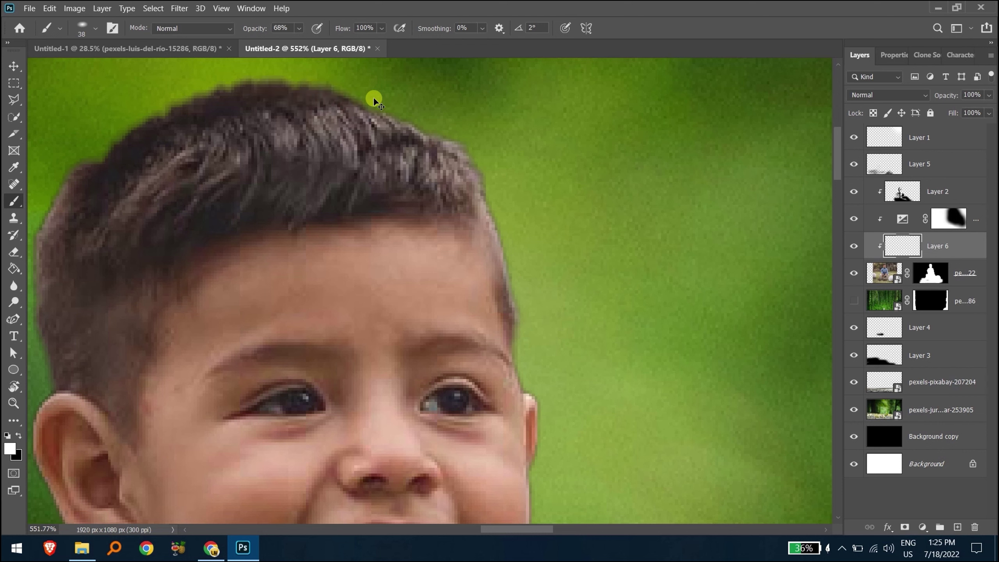
{"action": "mouse_move", "coordinate": [279, 81]}
{"action": "left_mouse_down"}
{"action": "mouse_move", "coordinate": [386, 105]}
{"action": "mouse_move", "coordinate": [486, 156]}
{"action": "mouse_move", "coordinate": [515, 238]}
{"action": "mouse_move", "coordinate": [534, 348]}
{"action": "left_mouse_up"}
{"action": "left_click", "coordinate": [544, 393]}
Trace a white highlight along the boy's collar edge.
{"action": "left_click_drag", "start_coordinate": [549, 408], "coordinate": [508, 283]}
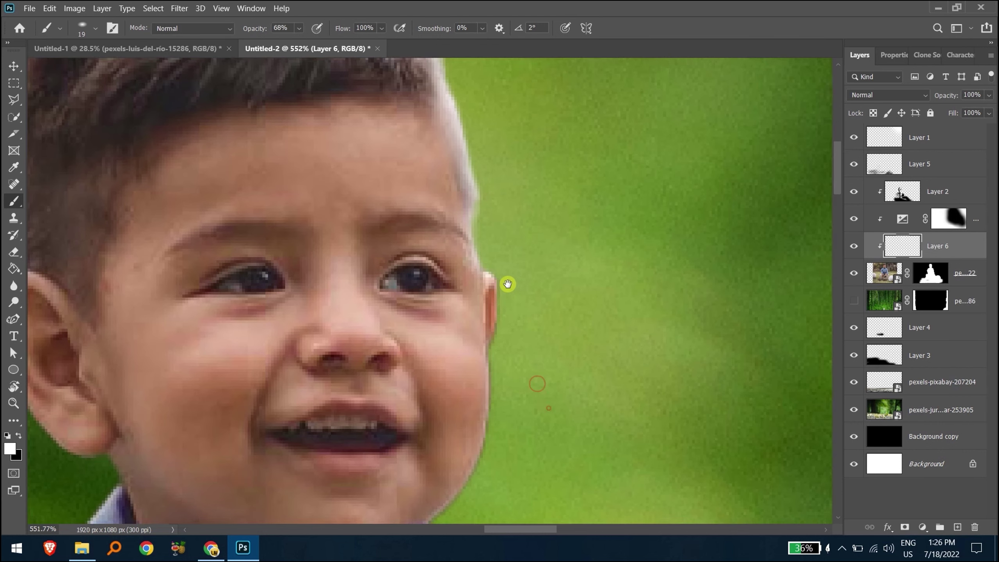
{"action": "mouse_move", "coordinate": [523, 398]}
{"action": "left_mouse_down"}
{"action": "mouse_move", "coordinate": [531, 372]}
{"action": "mouse_move", "coordinate": [511, 279]}
{"action": "left_mouse_up"}
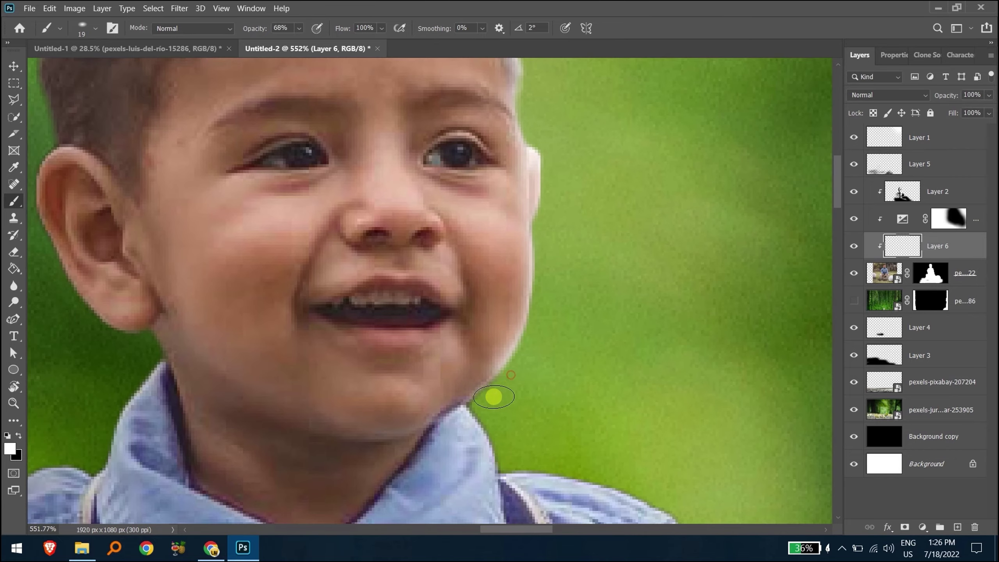
{"action": "left_click_drag", "start_coordinate": [492, 396], "coordinate": [477, 345]}
{"action": "mouse_move", "coordinate": [519, 385]}
{"action": "left_mouse_down"}
{"action": "mouse_move", "coordinate": [639, 415]}
{"action": "mouse_move", "coordinate": [579, 384]}
{"action": "mouse_move", "coordinate": [598, 453]}
{"action": "mouse_move", "coordinate": [578, 339]}
{"action": "left_mouse_up"}
Paint a white rim highlight along the boy's leg edge down to the shoe.
{"action": "left_click_drag", "start_coordinate": [581, 391], "coordinate": [553, 339]}
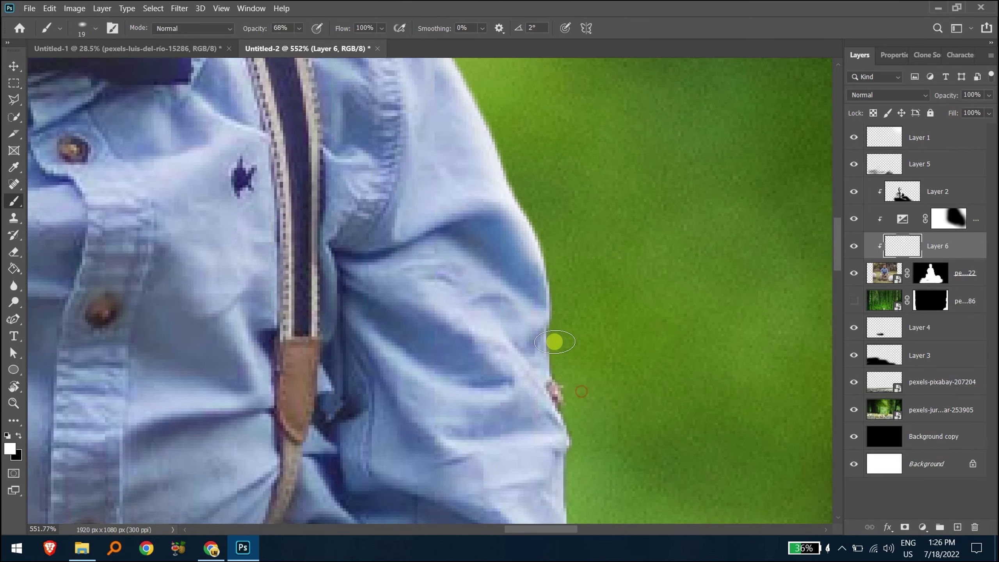
{"action": "left_click_drag", "start_coordinate": [591, 431], "coordinate": [517, 361]}
{"action": "left_click_drag", "start_coordinate": [520, 415], "coordinate": [479, 330]}
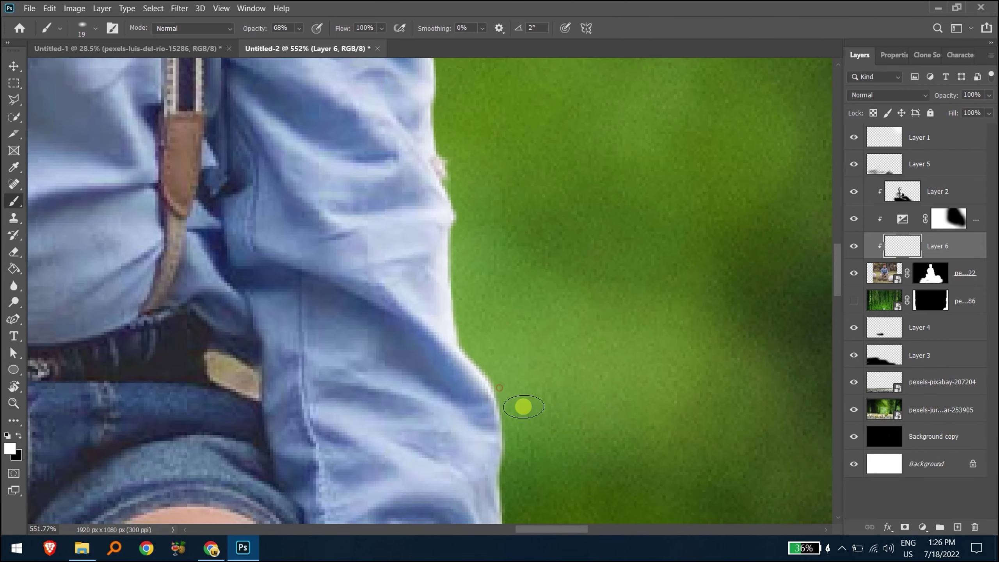
{"action": "mouse_move", "coordinate": [510, 490]}
{"action": "left_mouse_down"}
{"action": "mouse_move", "coordinate": [495, 442]}
{"action": "mouse_move", "coordinate": [506, 366]}
{"action": "left_mouse_up"}
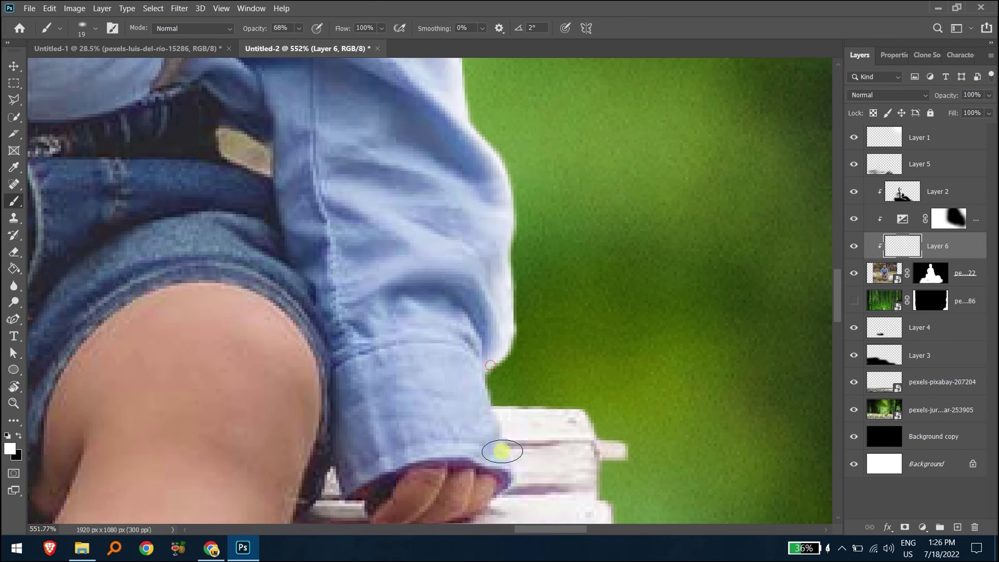
{"action": "scroll", "coordinate": [542, 410], "scroll_direction": "down", "scroll_amount": 3}
{"action": "left_click_drag", "start_coordinate": [579, 453], "coordinate": [540, 308]}
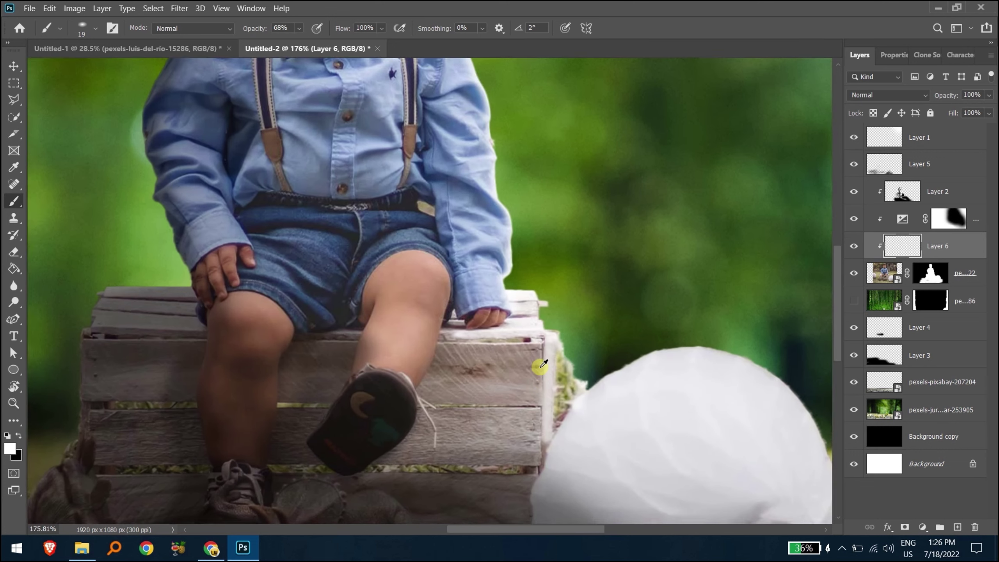
{"action": "scroll", "coordinate": [541, 342], "scroll_direction": "down", "scroll_amount": 2}
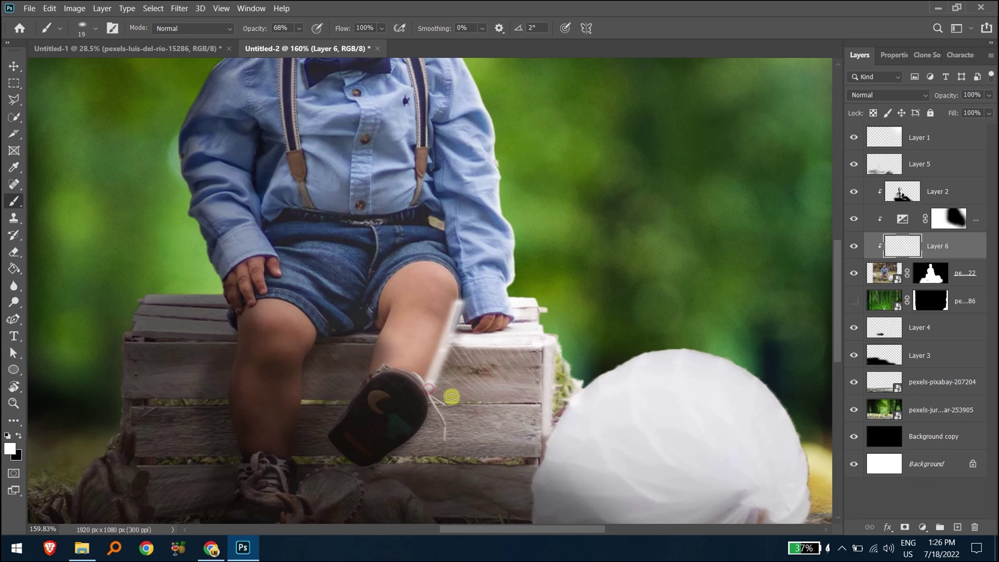
{"action": "scroll", "coordinate": [440, 401], "scroll_direction": "up", "scroll_amount": 3}
{"action": "scroll", "coordinate": [450, 312], "scroll_direction": "up", "scroll_amount": 3}
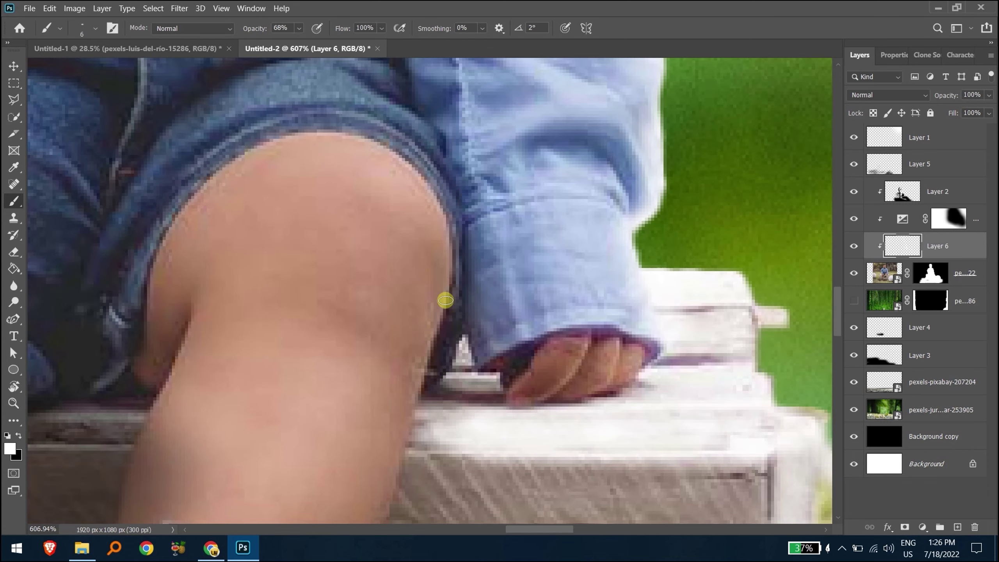
{"action": "left_click", "coordinate": [422, 380], "text": "shift"}
{"action": "left_click", "coordinate": [390, 475], "text": "shift"}
{"action": "scroll", "coordinate": [387, 393], "scroll_direction": "down", "scroll_amount": 3}
{"action": "scroll", "coordinate": [386, 375], "scroll_direction": "down", "scroll_amount": 1}
{"action": "left_click", "coordinate": [370, 404], "text": "shift"}
{"action": "left_click", "coordinate": [341, 452], "text": "shift"}
{"action": "scroll", "coordinate": [370, 403], "scroll_direction": "down", "scroll_amount": 3}
{"action": "scroll", "coordinate": [396, 436], "scroll_direction": "down", "scroll_amount": 2}
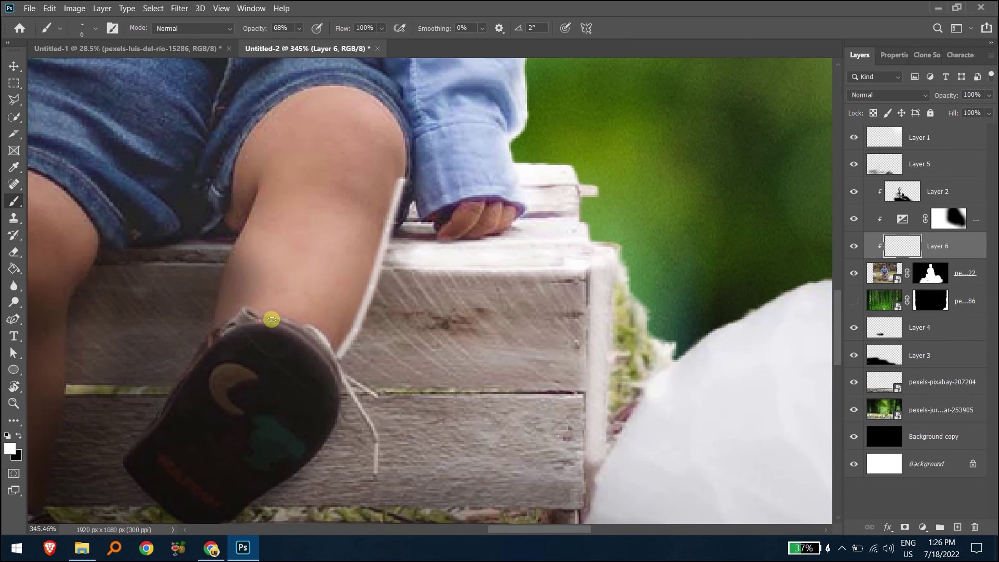
{"action": "scroll", "coordinate": [337, 408], "scroll_direction": "down", "scroll_amount": 9}
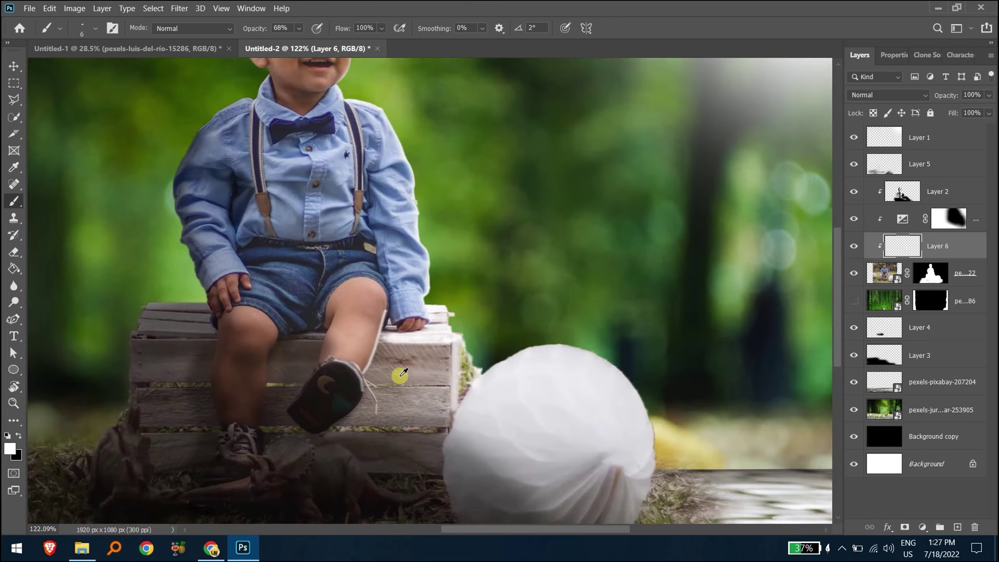
{"action": "scroll", "coordinate": [396, 374], "scroll_direction": "down", "scroll_amount": 7}
{"action": "scroll", "coordinate": [525, 276], "scroll_direction": "up", "scroll_amount": 2}
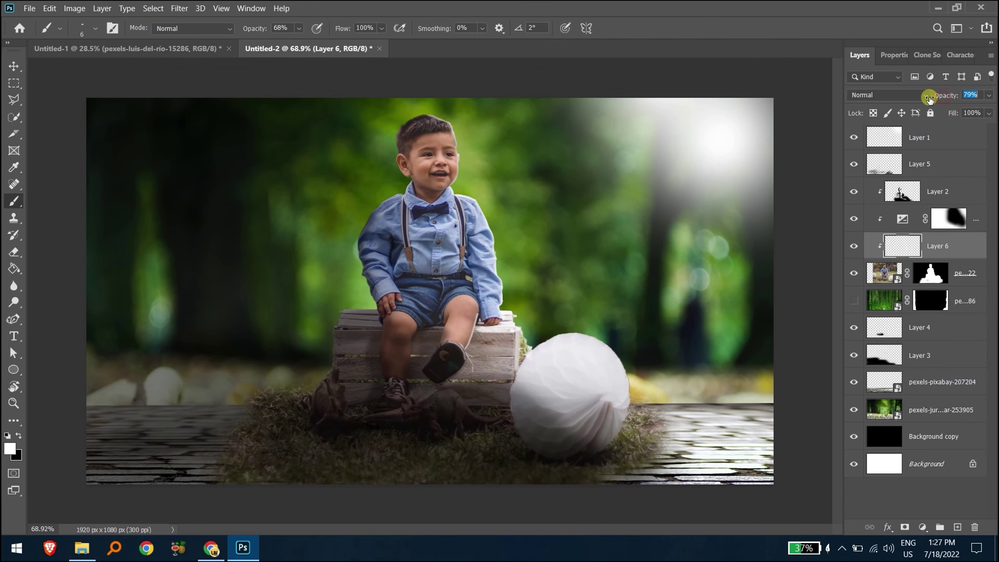
Toggle the Exposure 1 adjustment and Layer 2 on and off to compare the boy's shading.
{"action": "scroll", "coordinate": [413, 236], "scroll_direction": "up", "scroll_amount": 8}
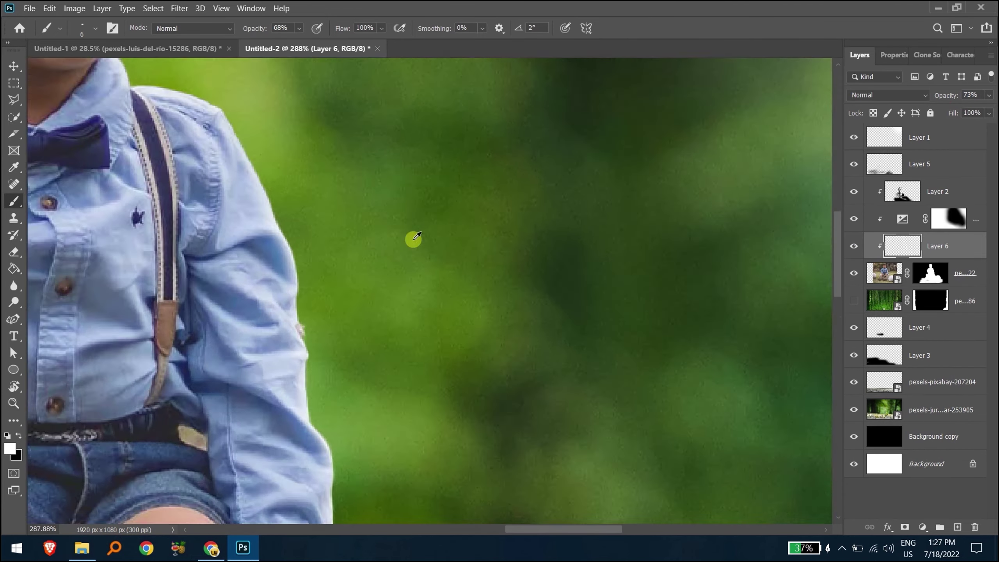
{"action": "scroll", "coordinate": [184, 222], "scroll_direction": "up", "scroll_amount": 9}
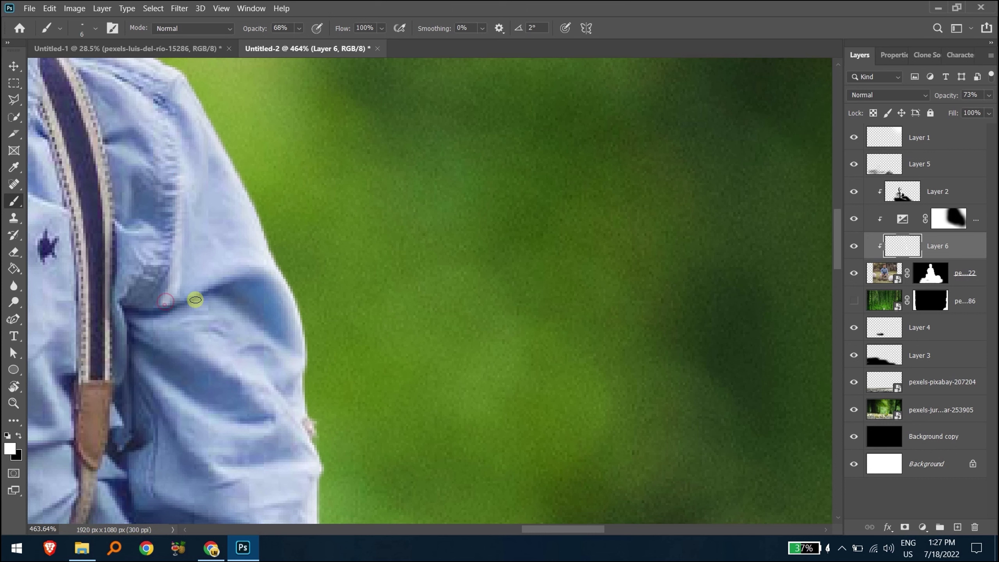
{"action": "scroll", "coordinate": [204, 256], "scroll_direction": "down", "scroll_amount": 3}
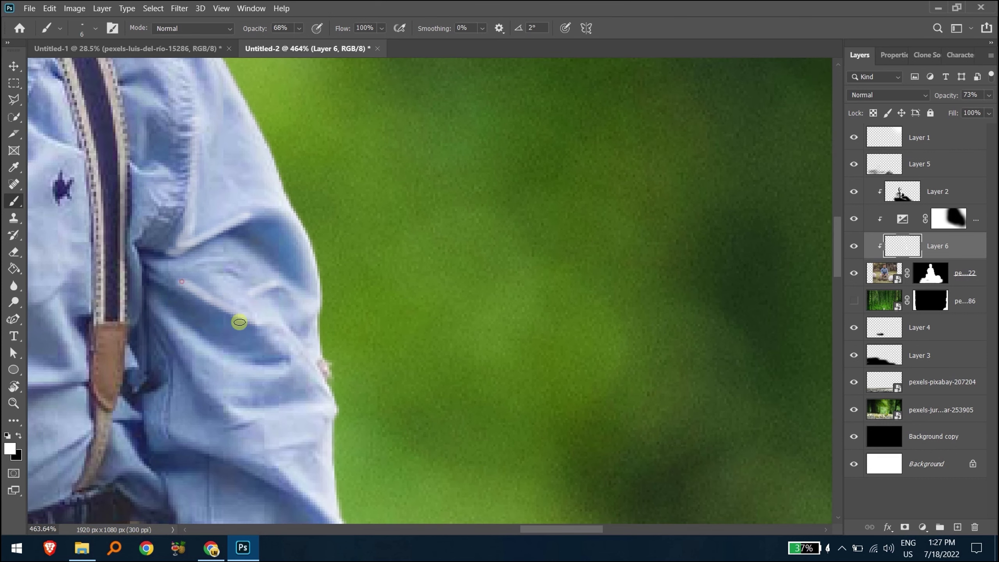
{"action": "scroll", "coordinate": [238, 276], "scroll_direction": "down", "scroll_amount": 9}
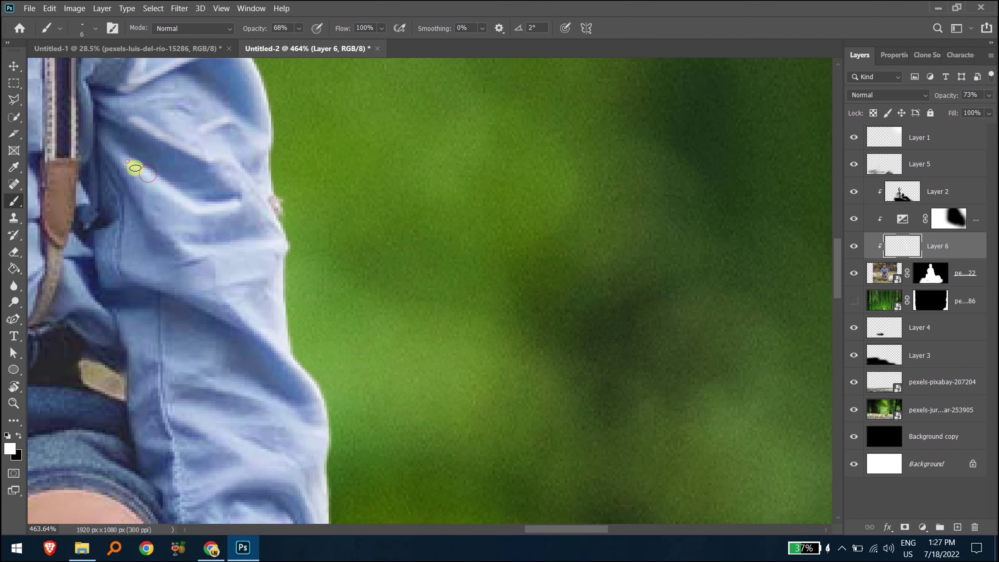
{"action": "scroll", "coordinate": [177, 245], "scroll_direction": "down", "scroll_amount": 1}
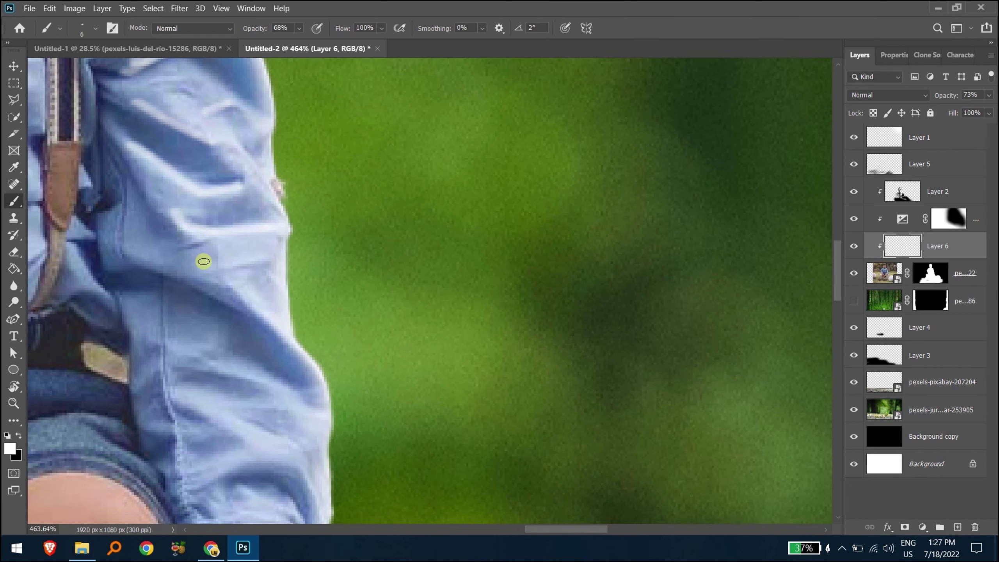
{"action": "scroll", "coordinate": [173, 271], "scroll_direction": "down", "scroll_amount": 3}
{"action": "scroll", "coordinate": [236, 299], "scroll_direction": "right", "scroll_amount": 3}
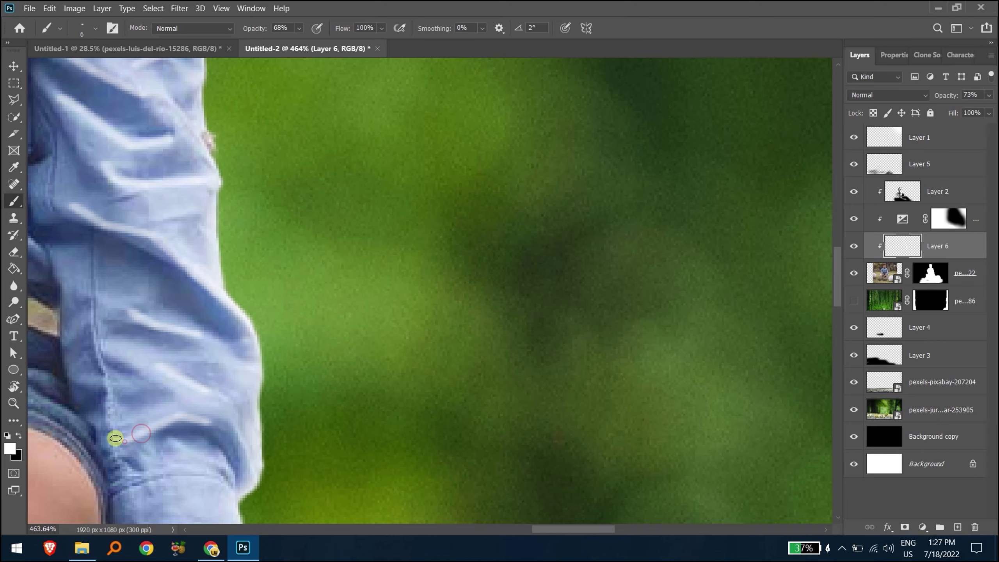
{"action": "scroll", "coordinate": [130, 413], "scroll_direction": "down", "scroll_amount": 5, "text": "alt"}
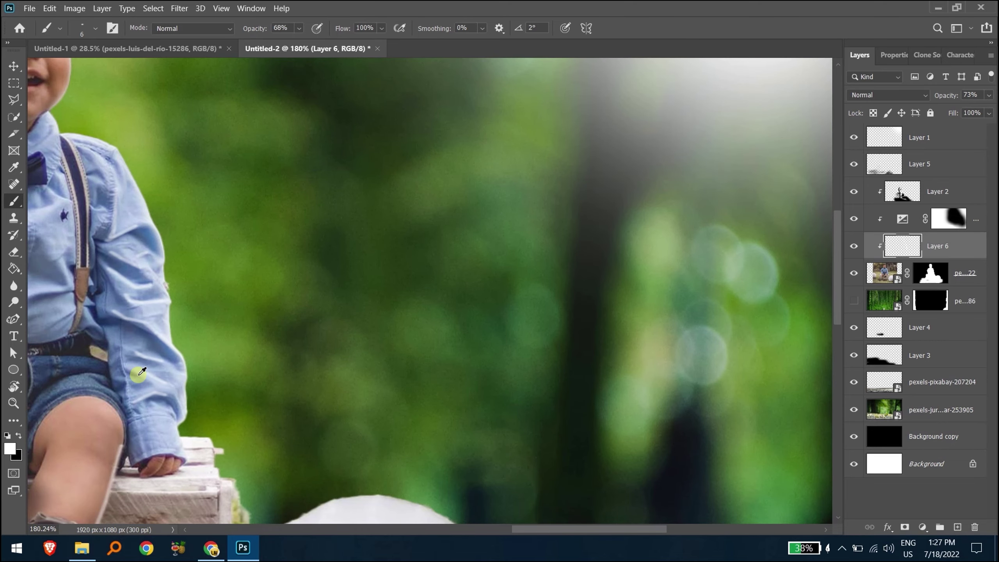
{"action": "scroll", "coordinate": [118, 311], "scroll_direction": "down", "scroll_amount": 3, "text": "alt"}
{"action": "scroll", "coordinate": [405, 268], "scroll_direction": "up", "scroll_amount": 1, "text": "alt"}
{"action": "scroll", "coordinate": [413, 260], "scroll_direction": "up", "scroll_amount": 1, "text": "alt"}
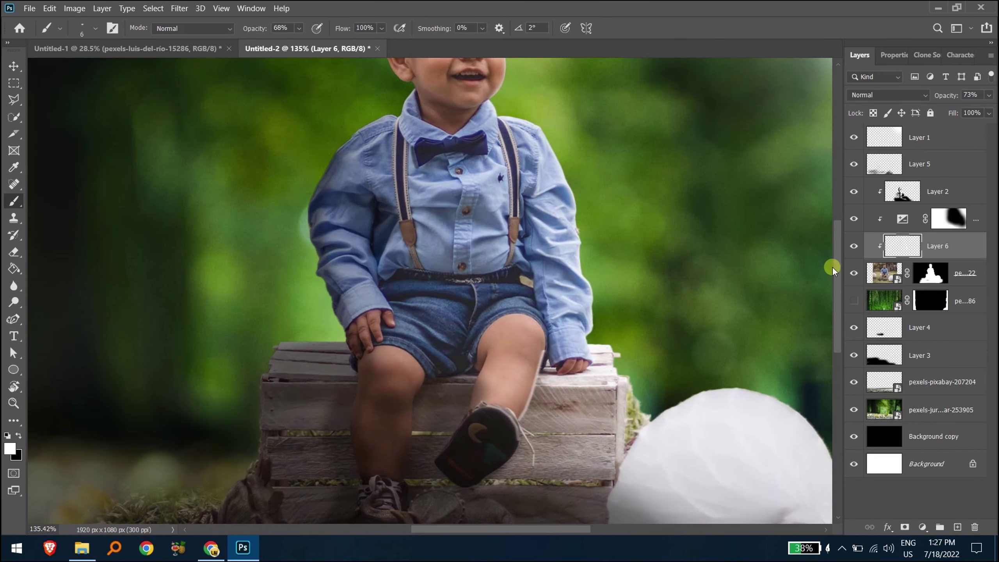
{"action": "left_click", "coordinate": [966, 222]}
{"action": "left_click", "coordinate": [853, 219]}
{"action": "left_click", "coordinate": [853, 191]}
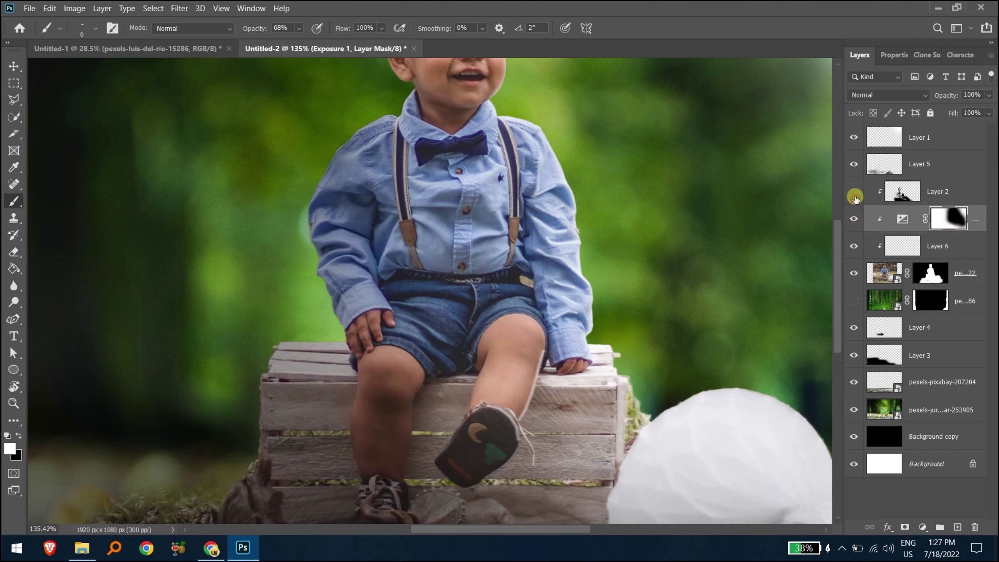
{"action": "left_click", "coordinate": [854, 191]}
Select Layer 2, lower its opacity to 16%, and fit the composite in view.
{"action": "left_click", "coordinate": [932, 195]}
{"action": "mouse_move", "coordinate": [945, 95]}
{"action": "left_mouse_down"}
{"action": "mouse_move", "coordinate": [908, 95]}
{"action": "mouse_move", "coordinate": [922, 97]}
{"action": "left_mouse_up"}
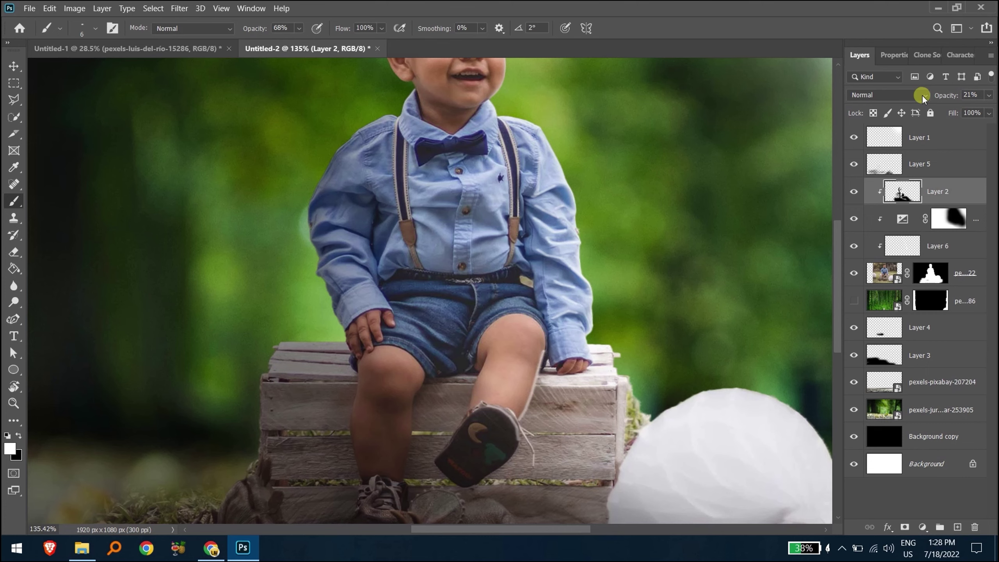
{"action": "key", "text": "ctrl+0"}
Free Transform the original boy photo copy, enlarging and raising it over the scene.
{"action": "key", "text": "v"}
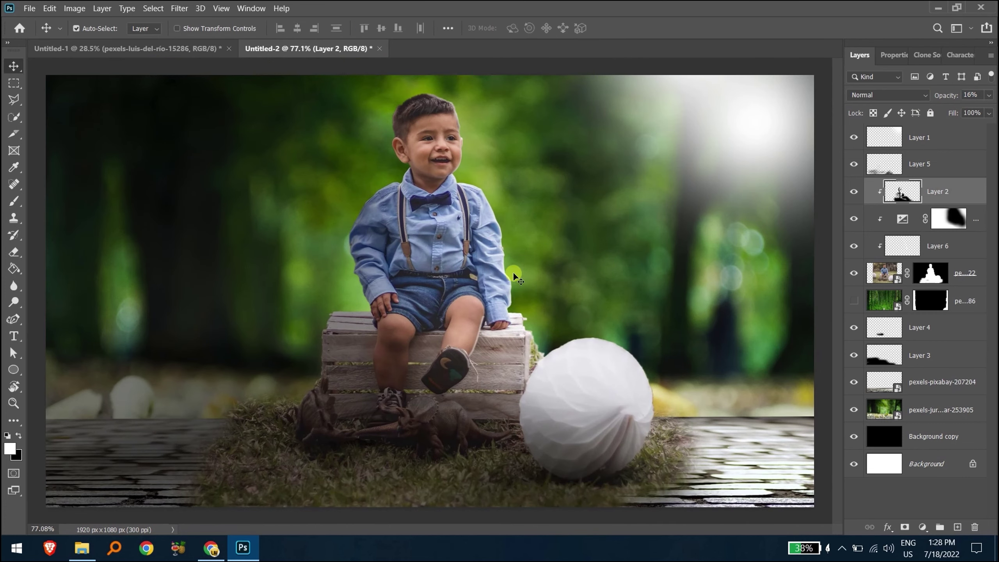
{"action": "left_click", "coordinate": [561, 249]}
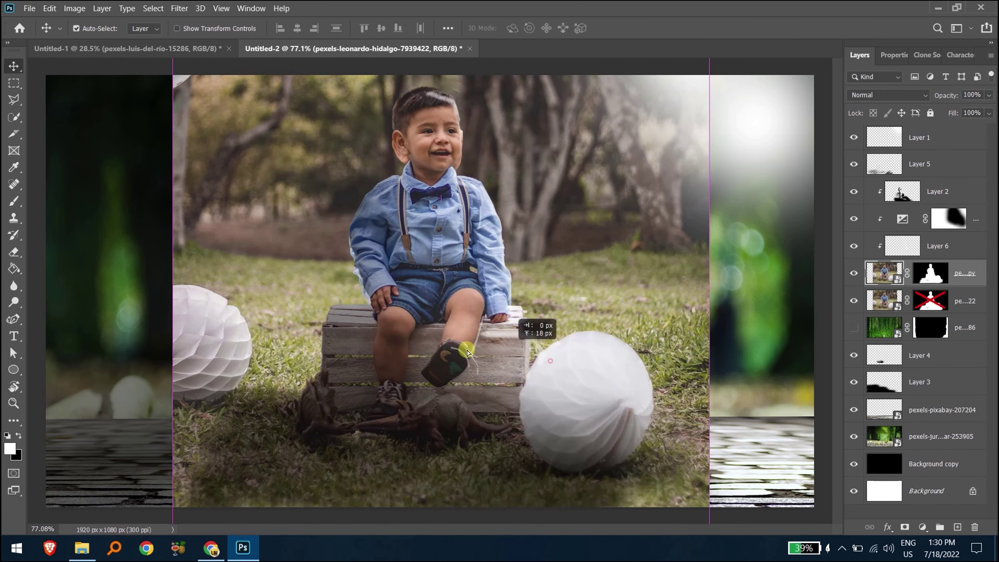
{"action": "left_click", "coordinate": [885, 301]}
{"action": "key", "text": "ctrl+t"}
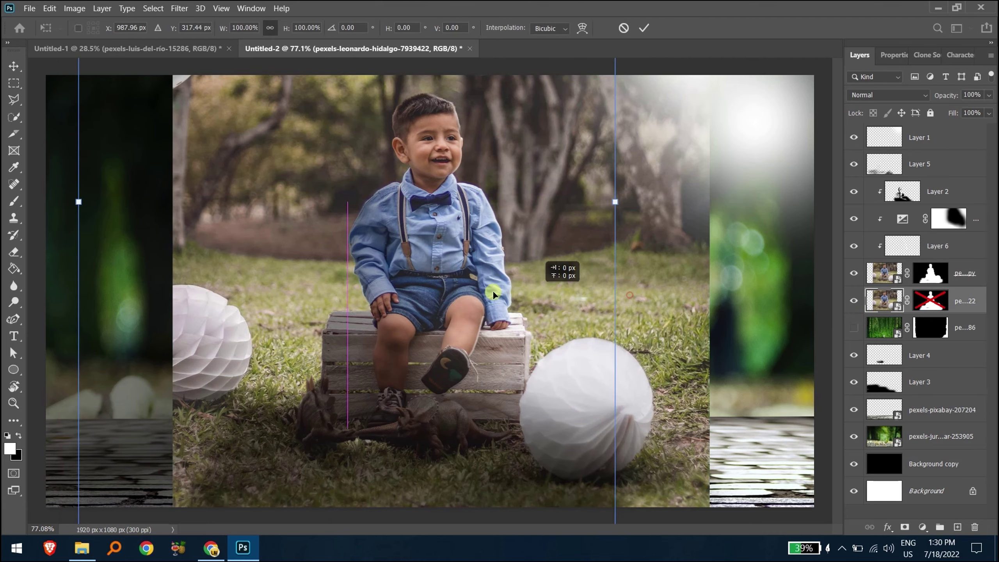
{"action": "left_click_drag", "start_coordinate": [649, 284], "coordinate": [521, 283]}
{"action": "mouse_move", "coordinate": [577, 214]}
{"action": "left_mouse_down"}
{"action": "mouse_move", "coordinate": [804, 213]}
{"action": "mouse_move", "coordinate": [676, 201]}
{"action": "mouse_move", "coordinate": [684, 209]}
{"action": "left_mouse_up"}
{"action": "left_click_drag", "start_coordinate": [770, 123], "coordinate": [810, 165]}
{"action": "mouse_move", "coordinate": [727, 301]}
{"action": "left_mouse_down"}
{"action": "mouse_move", "coordinate": [710, 181]}
{"action": "mouse_move", "coordinate": [723, 177]}
{"action": "left_mouse_up"}
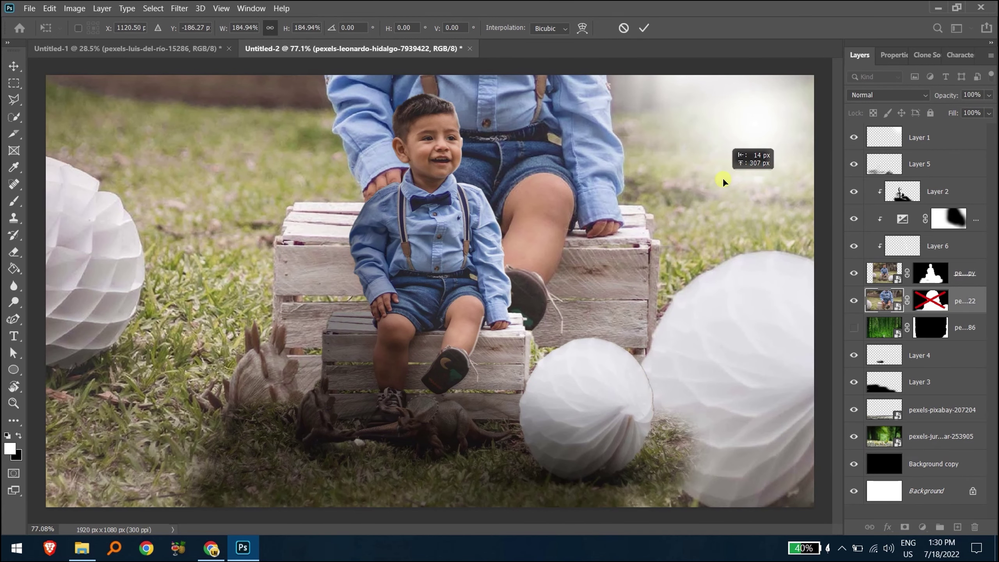
{"action": "left_click", "coordinate": [643, 28]}
Re-enable the photo's mask, fill it black, and paint white to reveal lower-left grass.
{"action": "left_click", "coordinate": [930, 300], "text": "shift"}
{"action": "left_click_drag", "start_coordinate": [930, 300], "coordinate": [974, 526]}
{"action": "left_click", "coordinate": [904, 526]}
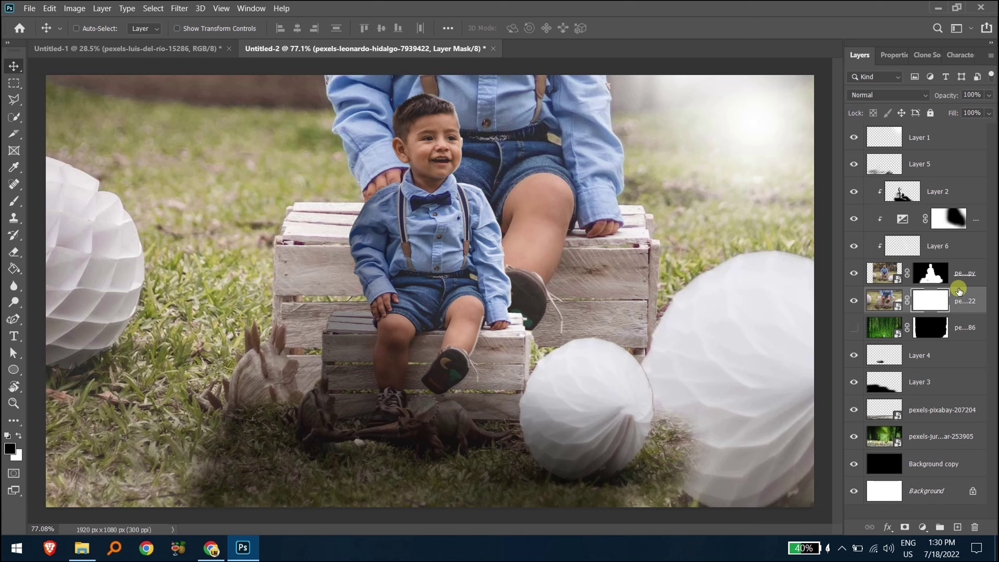
{"action": "key", "text": "ctrl+i"}
{"action": "key", "text": "b"}
{"action": "key", "text": "x"}
{"action": "mouse_move", "coordinate": [129, 454]}
{"action": "left_mouse_down"}
{"action": "mouse_move", "coordinate": [152, 468]}
{"action": "mouse_move", "coordinate": [160, 492]}
{"action": "mouse_move", "coordinate": [54, 486]}
{"action": "mouse_move", "coordinate": [111, 459]}
{"action": "mouse_move", "coordinate": [93, 437]}
{"action": "mouse_move", "coordinate": [64, 434]}
{"action": "left_mouse_up"}
Scale the revealed grass patch down to about 60% and shift it down-right.
{"action": "key", "text": "ctrl+t"}
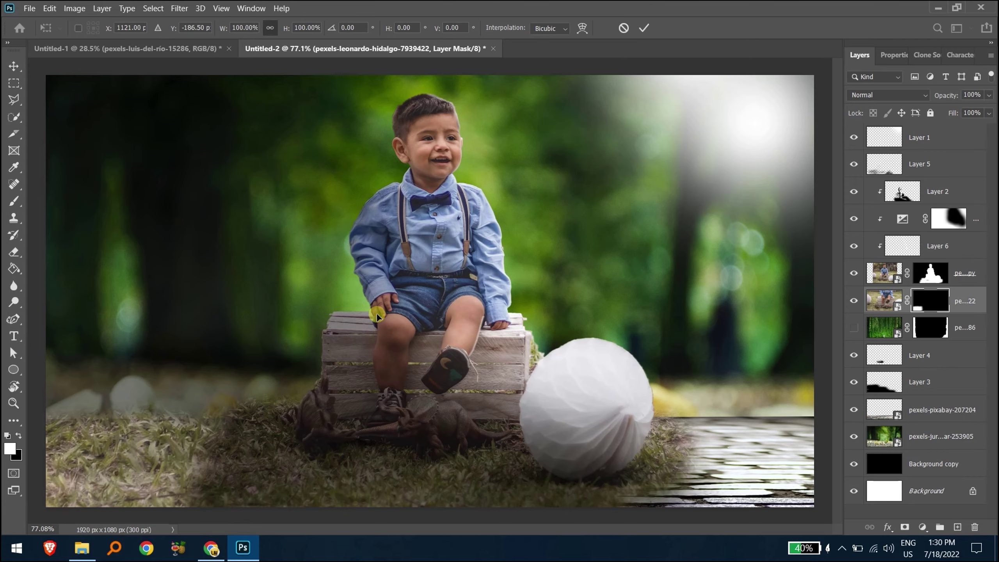
{"action": "key", "text": "ctrl+0"}
{"action": "left_click_drag", "start_coordinate": [770, 109], "coordinate": [619, 204]}
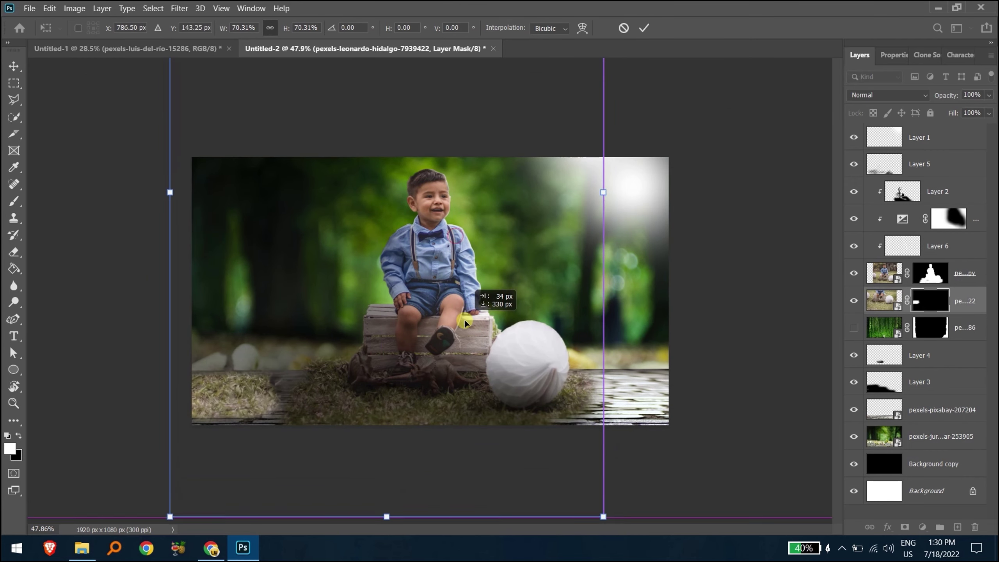
{"action": "left_click_drag", "start_coordinate": [613, 208], "coordinate": [584, 189]}
{"action": "left_click_drag", "start_coordinate": [526, 272], "coordinate": [526, 300]}
{"action": "left_click_drag", "start_coordinate": [584, 221], "coordinate": [542, 235]}
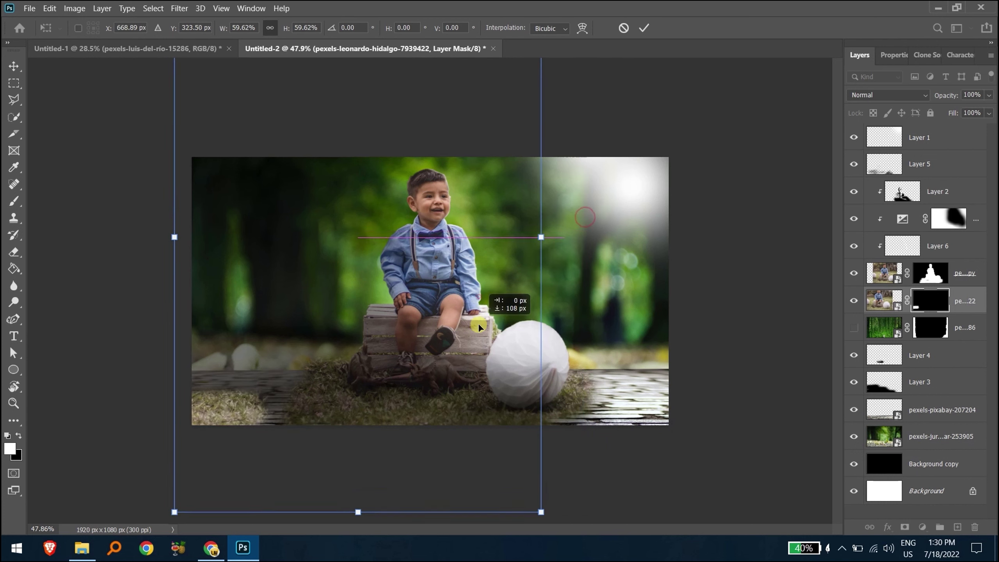
{"action": "left_click", "coordinate": [644, 27]}
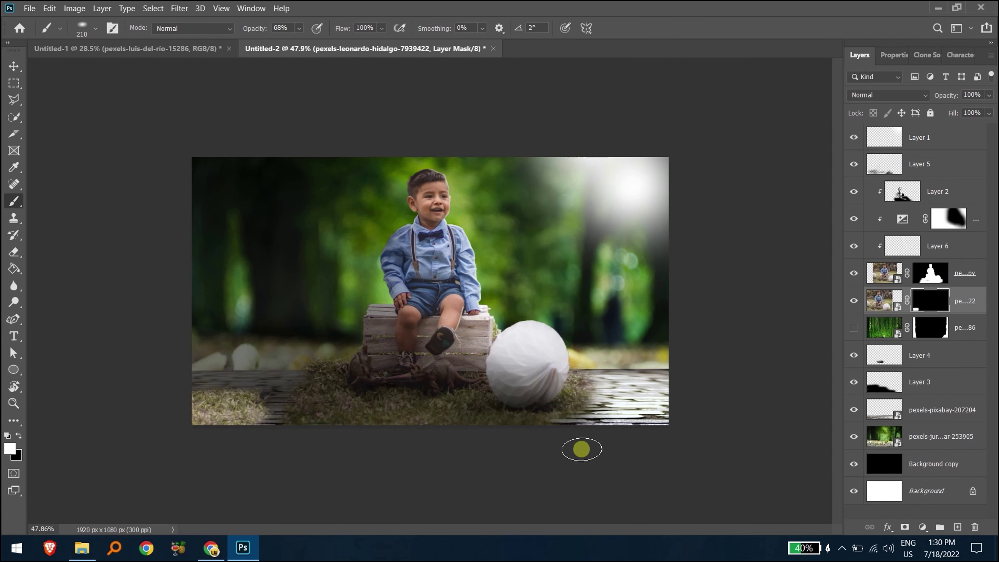
Duplicate the grass patch layer.
{"action": "scroll", "coordinate": [216, 376], "scroll_direction": "up", "scroll_amount": 3}
{"action": "key", "text": "v"}
{"action": "left_click", "coordinate": [920, 163]}
{"action": "right_click", "coordinate": [922, 166]}
{"action": "left_click", "coordinate": [38, 466]}
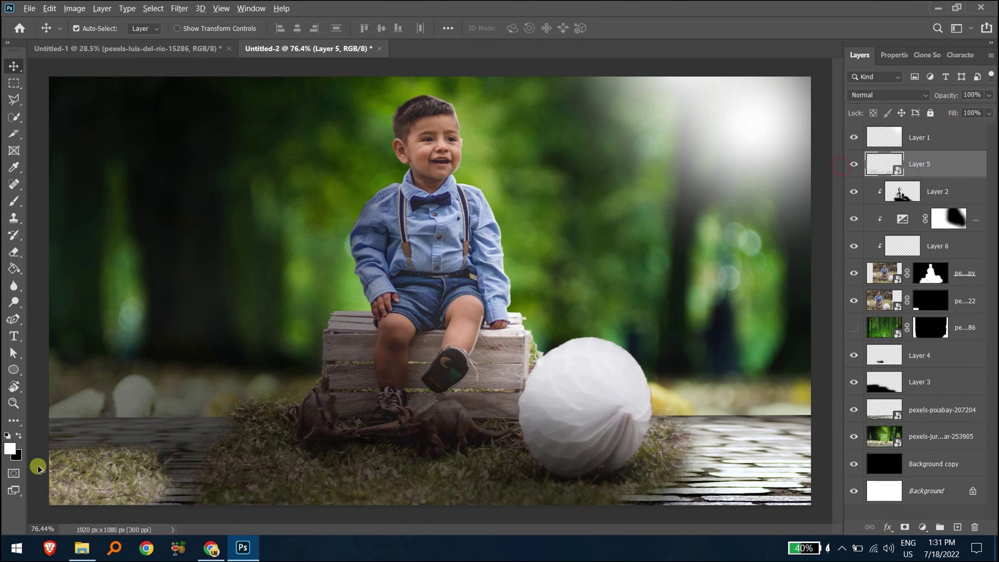
Move a grass copy to the bottom-left and enlarge it across the lower left.
{"action": "key", "text": "ctrl+alt+t"}
{"action": "left_click_drag", "start_coordinate": [150, 467], "coordinate": [183, 453]}
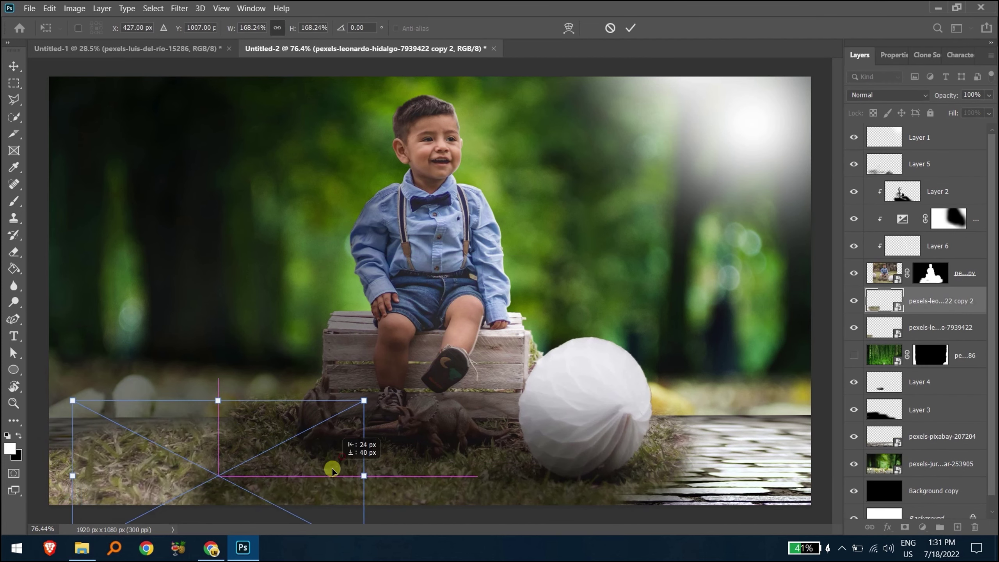
{"action": "mouse_move", "coordinate": [260, 459]}
{"action": "left_mouse_down"}
{"action": "mouse_move", "coordinate": [391, 489]}
{"action": "mouse_move", "coordinate": [285, 470]}
{"action": "left_mouse_up"}
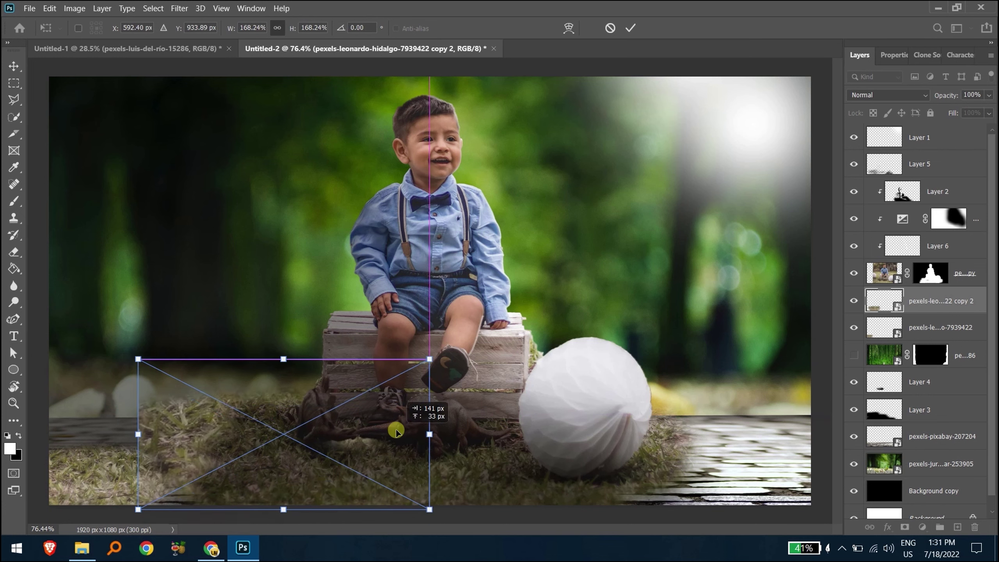
{"action": "key", "text": "Return"}
Duplicate the grass again and move the new copy to the bottom-right.
{"action": "key", "text": "ctrl+alt+t"}
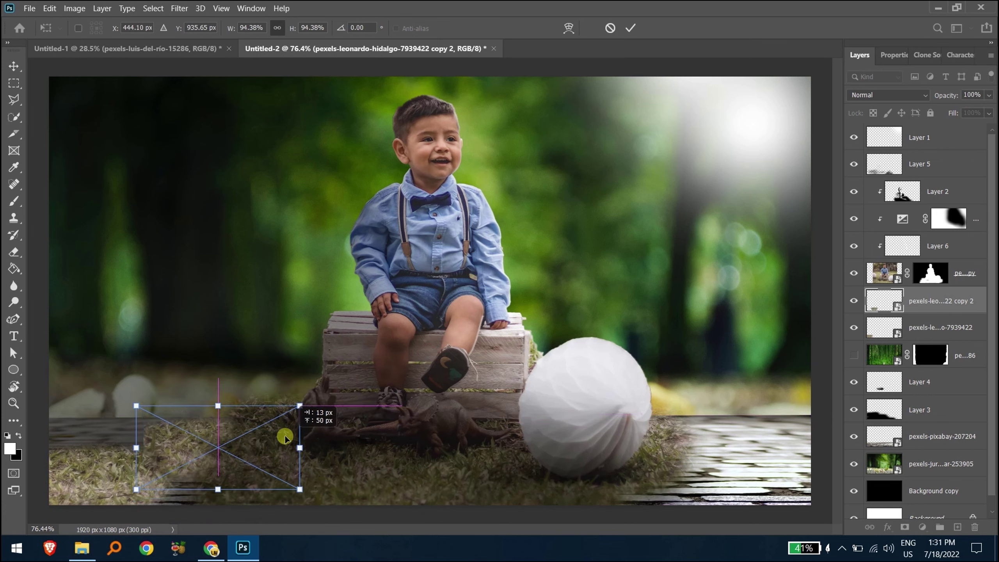
{"action": "left_click_drag", "start_coordinate": [285, 471], "coordinate": [794, 454]}
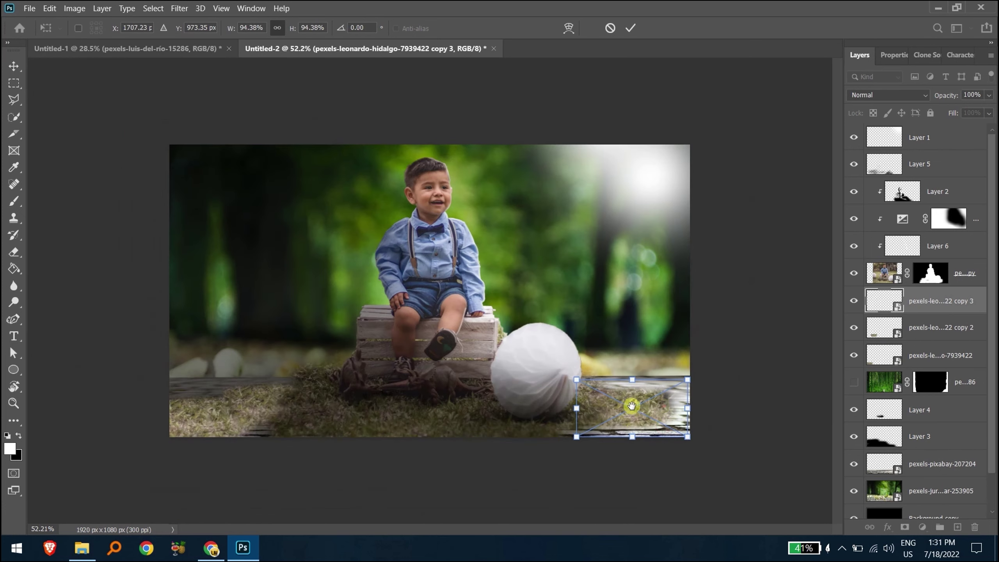
{"action": "scroll", "coordinate": [630, 413], "scroll_direction": "up", "scroll_amount": 3}
{"action": "scroll", "coordinate": [700, 408], "scroll_direction": "up", "scroll_amount": 2}
{"action": "mouse_move", "coordinate": [352, 356]}
{"action": "left_mouse_down"}
{"action": "mouse_move", "coordinate": [391, 367]}
{"action": "mouse_move", "coordinate": [363, 320]}
{"action": "left_mouse_up"}
Apply a Perspective transform widening the grass copy's base along the floor.
{"action": "right_click", "coordinate": [506, 315]}
{"action": "left_click", "coordinate": [550, 381]}
{"action": "left_click_drag", "start_coordinate": [631, 440], "coordinate": [743, 501]}
{"action": "mouse_move", "coordinate": [631, 259]}
{"action": "left_mouse_down"}
{"action": "mouse_move", "coordinate": [641, 282]}
{"action": "mouse_move", "coordinate": [589, 267]}
{"action": "left_mouse_up"}
{"action": "mouse_move", "coordinate": [280, 440]}
{"action": "left_mouse_down"}
{"action": "mouse_move", "coordinate": [207, 505]}
{"action": "mouse_move", "coordinate": [201, 498]}
{"action": "left_mouse_up"}
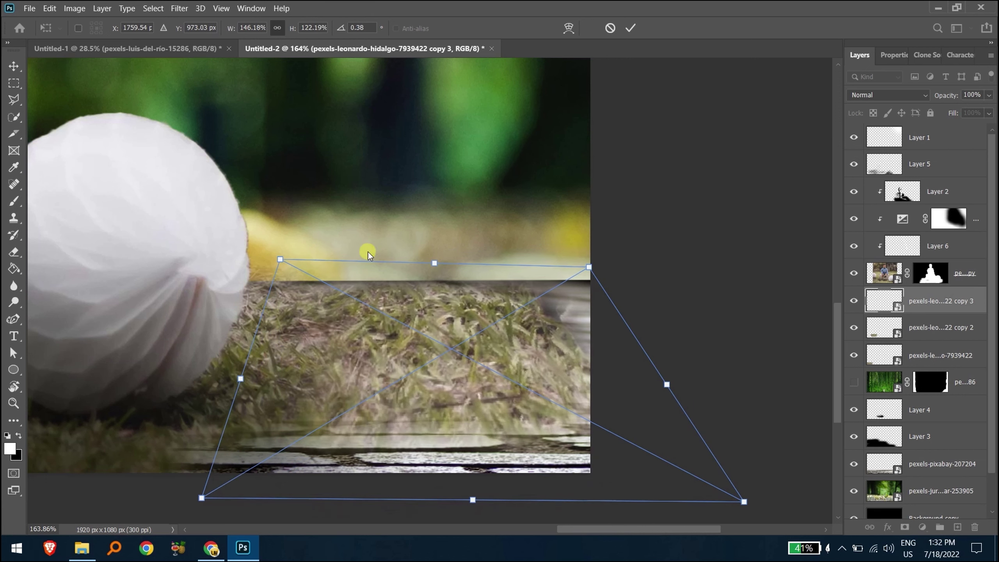
{"action": "left_click_drag", "start_coordinate": [280, 259], "coordinate": [313, 303]}
{"action": "mouse_move", "coordinate": [589, 267]}
{"action": "left_mouse_down"}
{"action": "mouse_move", "coordinate": [591, 313]}
{"action": "mouse_move", "coordinate": [591, 298]}
{"action": "left_mouse_up"}
{"action": "left_click", "coordinate": [629, 28]}
Duplicate and reposition one more grass copy, then fit the composite in view.
{"action": "left_click_drag", "start_coordinate": [475, 433], "coordinate": [412, 414]}
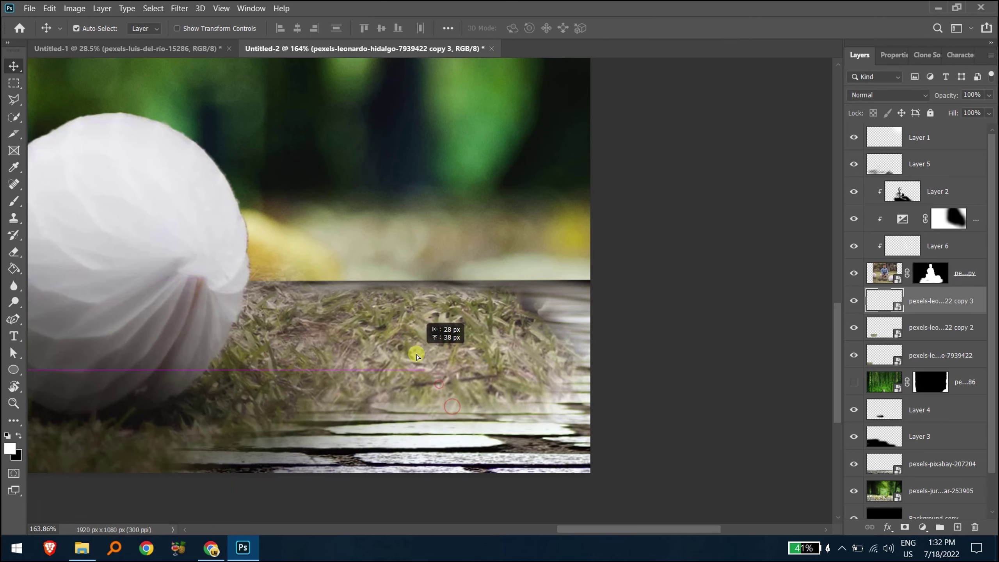
{"action": "key", "text": "ctrl+j"}
{"action": "key", "text": "ctrl+0"}
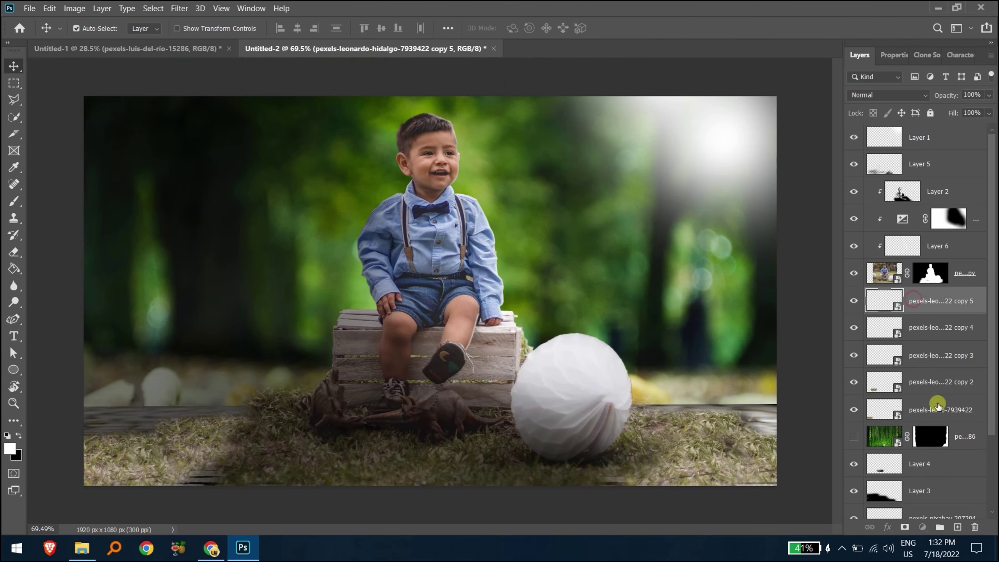
Convert all the grass copy layers into a single smart object.
{"action": "left_click", "coordinate": [938, 405], "text": "shift"}
{"action": "right_click", "coordinate": [938, 405]}
{"action": "left_click", "coordinate": [832, 125]}
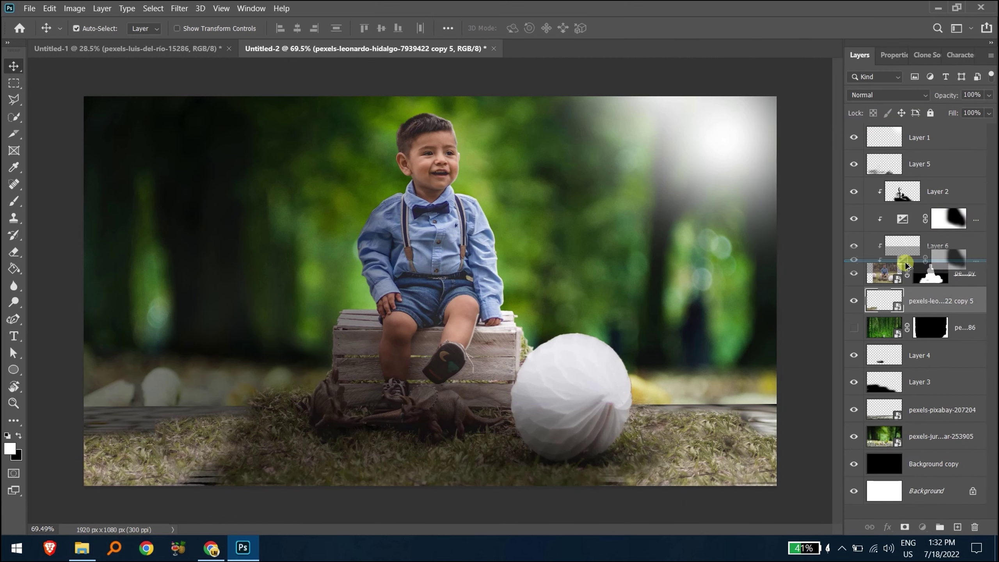
Copy the exposure adjustment above the grass, clip it, and paint its mask.
{"action": "left_click_drag", "start_coordinate": [977, 223], "coordinate": [906, 309]}
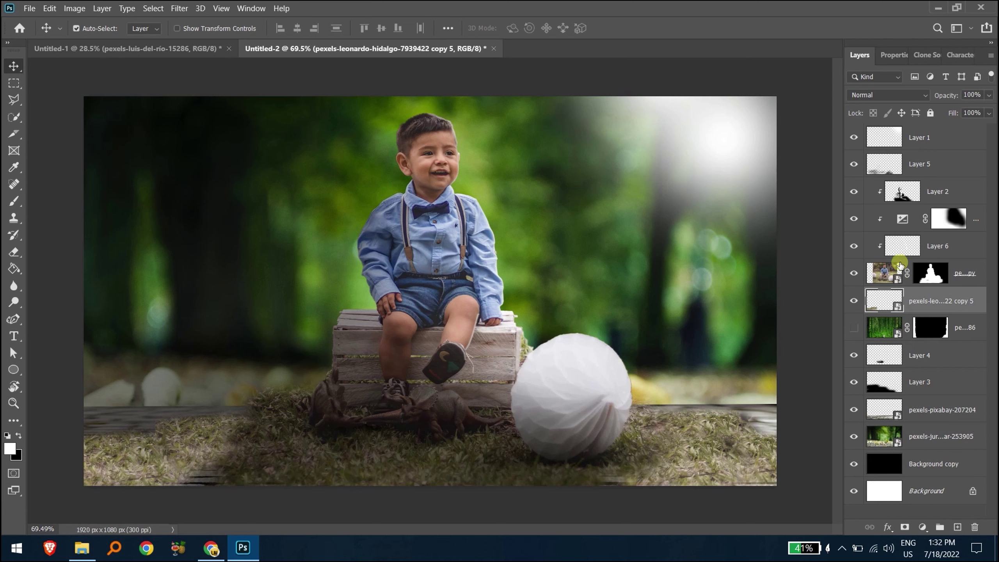
{"action": "left_click", "coordinate": [909, 313], "text": "alt"}
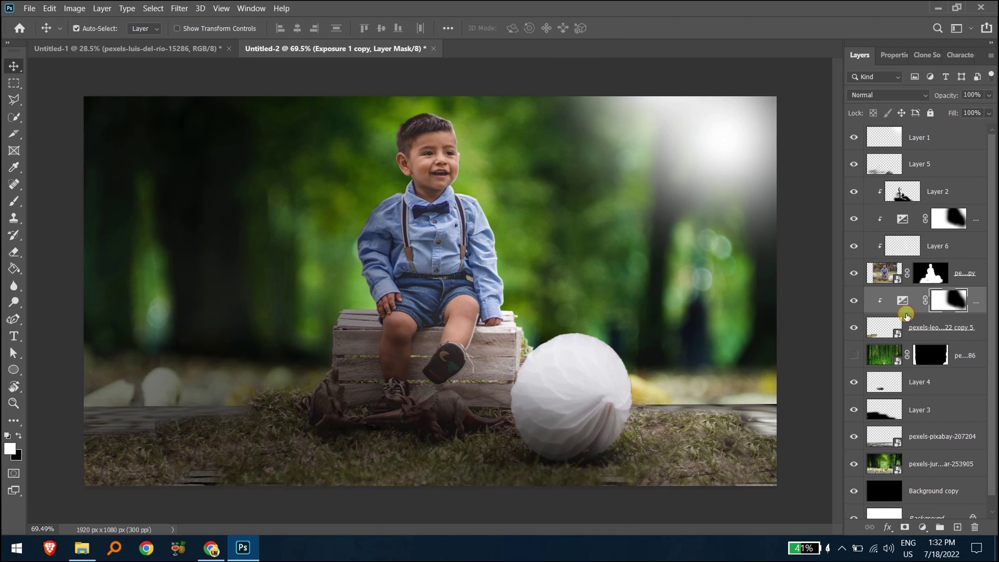
{"action": "left_click", "coordinate": [881, 338]}
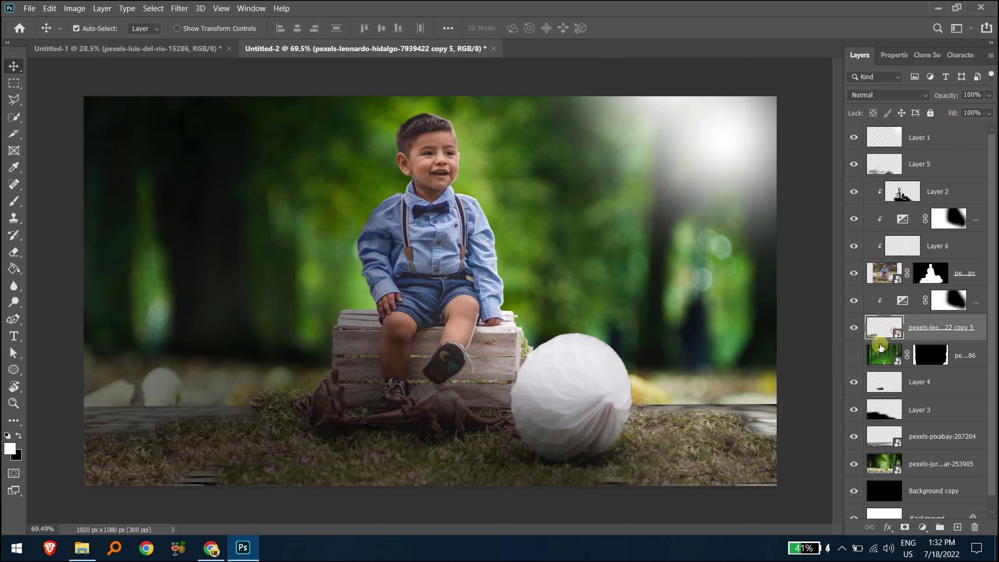
{"action": "left_click", "coordinate": [956, 301]}
{"action": "key", "text": "b"}
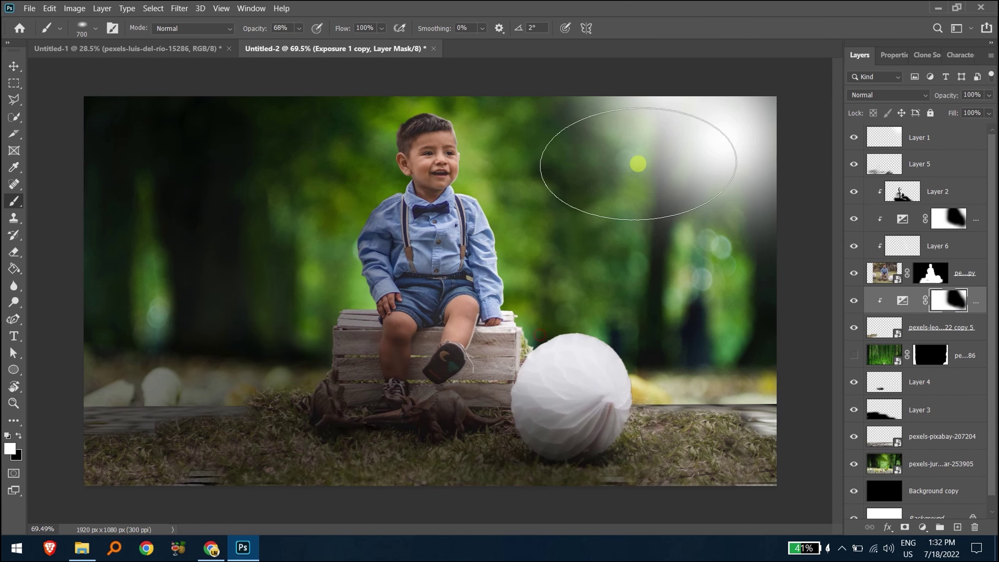
{"action": "left_click_drag", "start_coordinate": [591, 413], "coordinate": [637, 433]}
Convert the exposure and floor layers into one smart object with a blank mask.
{"action": "left_click", "coordinate": [885, 334]}
{"action": "left_click", "coordinate": [957, 301], "text": "shift"}
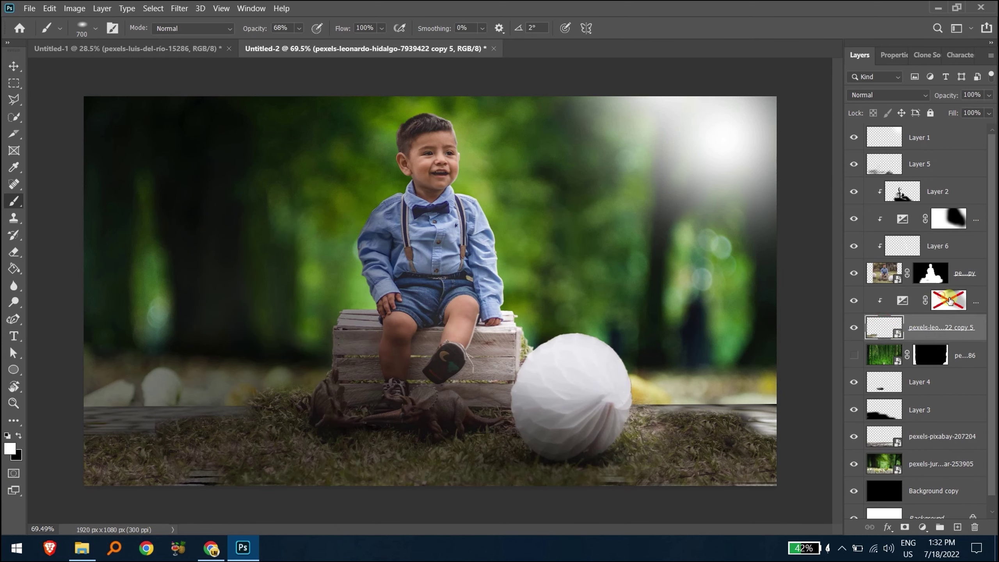
{"action": "right_click", "coordinate": [982, 305]}
{"action": "left_click", "coordinate": [829, 192]}
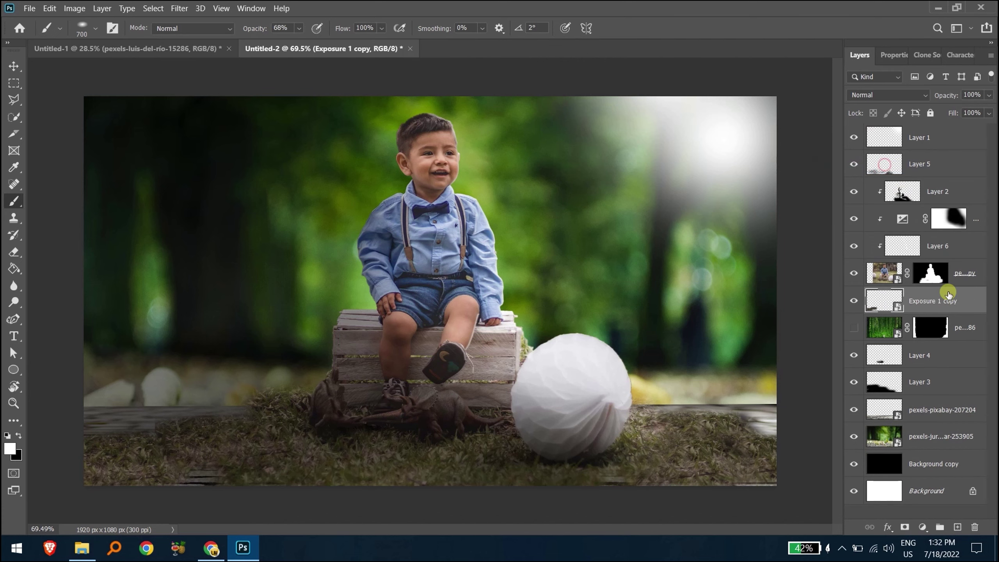
{"action": "left_click", "coordinate": [912, 525]}
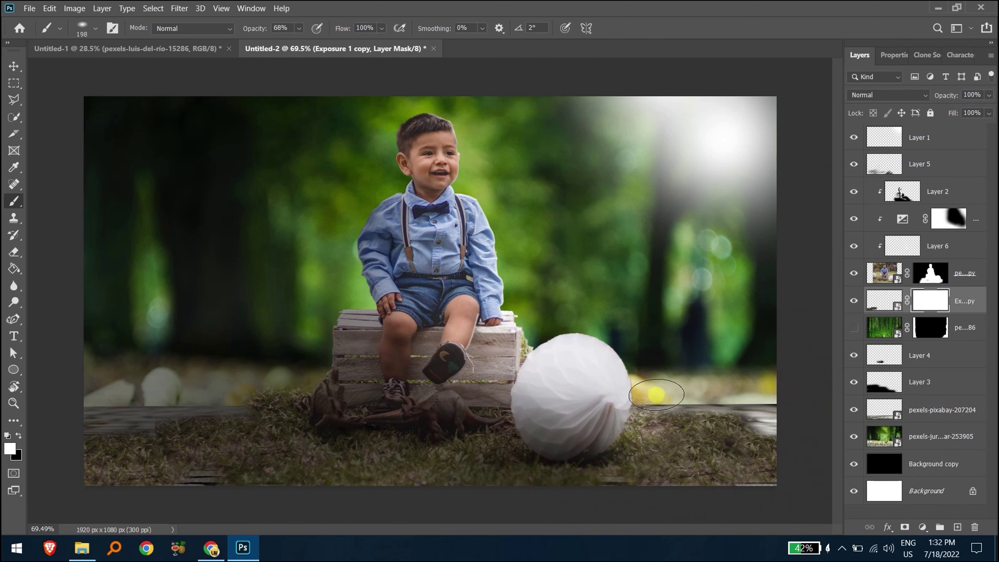
Brush black on the mask to reveal stone and plank strips along the right and lower edges.
{"action": "mouse_move", "coordinate": [615, 410]}
{"action": "left_mouse_down"}
{"action": "mouse_move", "coordinate": [679, 409]}
{"action": "mouse_move", "coordinate": [661, 405]}
{"action": "left_mouse_up"}
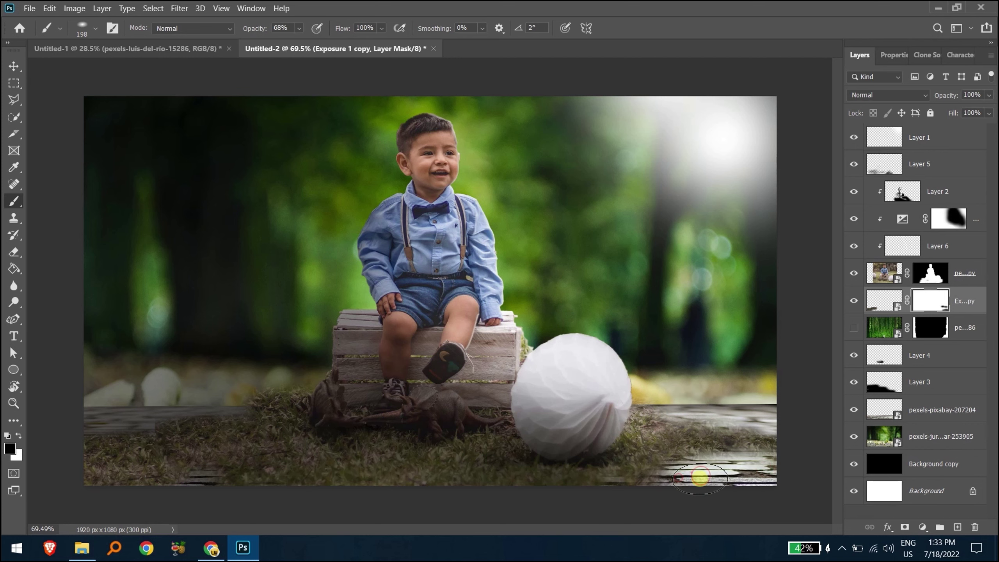
{"action": "scroll", "coordinate": [755, 447], "scroll_direction": "up", "scroll_amount": 5}
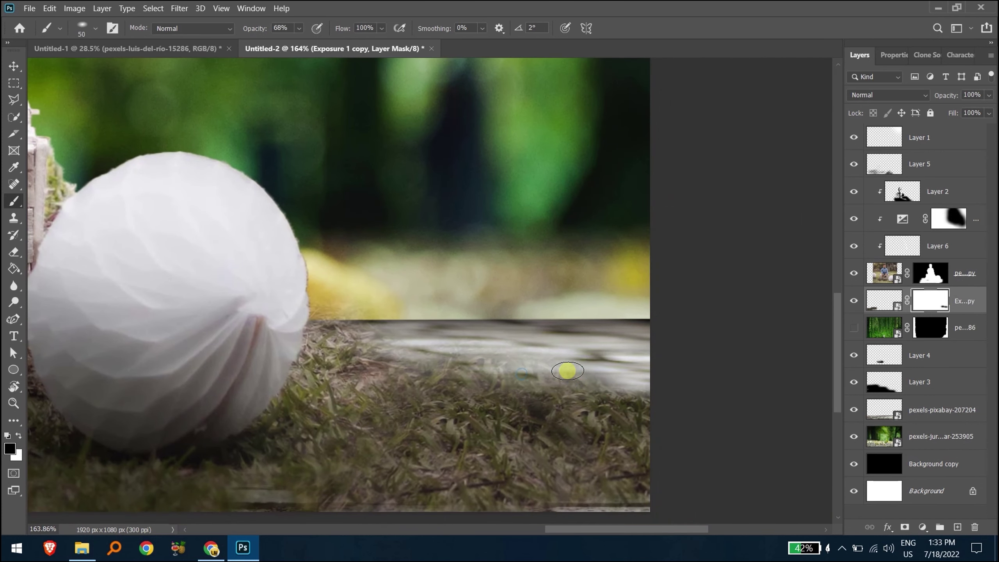
{"action": "mouse_move", "coordinate": [567, 371]}
{"action": "left_mouse_down"}
{"action": "mouse_move", "coordinate": [415, 341]}
{"action": "mouse_move", "coordinate": [443, 364]}
{"action": "mouse_move", "coordinate": [645, 374]}
{"action": "left_mouse_up"}
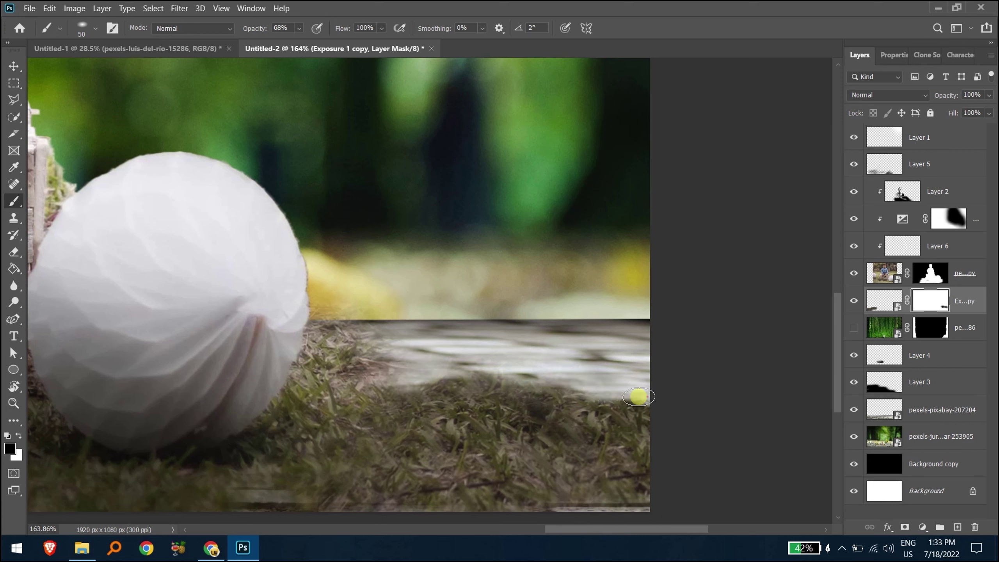
{"action": "mouse_move", "coordinate": [606, 471]}
{"action": "left_mouse_down"}
{"action": "mouse_move", "coordinate": [520, 462]}
{"action": "mouse_move", "coordinate": [388, 484]}
{"action": "mouse_move", "coordinate": [459, 490]}
{"action": "mouse_move", "coordinate": [641, 453]}
{"action": "mouse_move", "coordinate": [597, 449]}
{"action": "left_mouse_up"}
{"action": "left_click_drag", "start_coordinate": [399, 426], "coordinate": [244, 430]}
{"action": "mouse_move", "coordinate": [172, 415]}
{"action": "left_mouse_down"}
{"action": "mouse_move", "coordinate": [330, 459]}
{"action": "mouse_move", "coordinate": [140, 449]}
{"action": "left_mouse_up"}
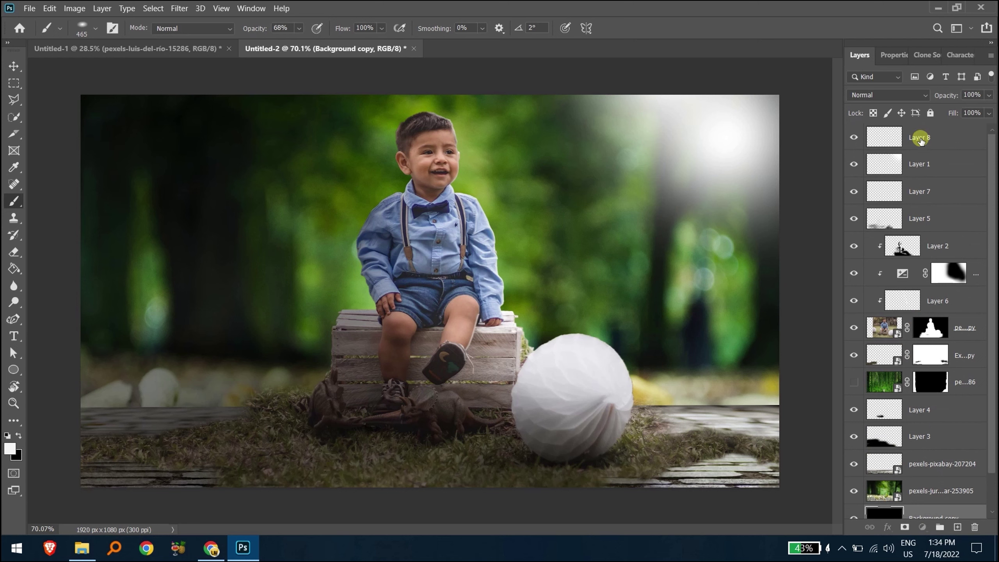
{"action": "left_click", "coordinate": [920, 141], "text": "shift"}
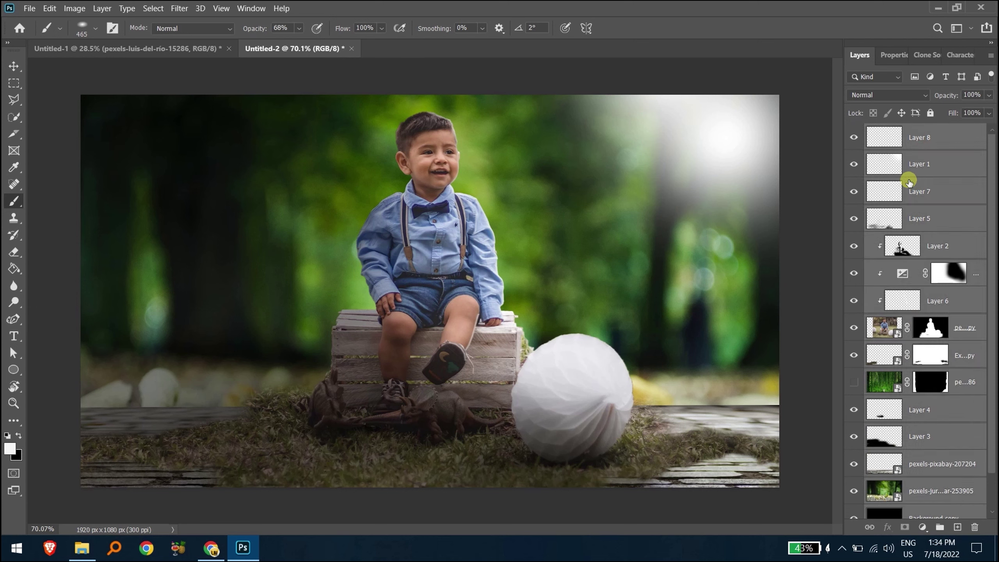
Group the composite into Group 1, duplicate it, and convert the copy to a smart object.
{"action": "key", "text": "ctrl+g"}
{"action": "right_click", "coordinate": [932, 192]}
{"action": "left_click", "coordinate": [929, 137]}
{"action": "key", "text": "ctrl+j"}
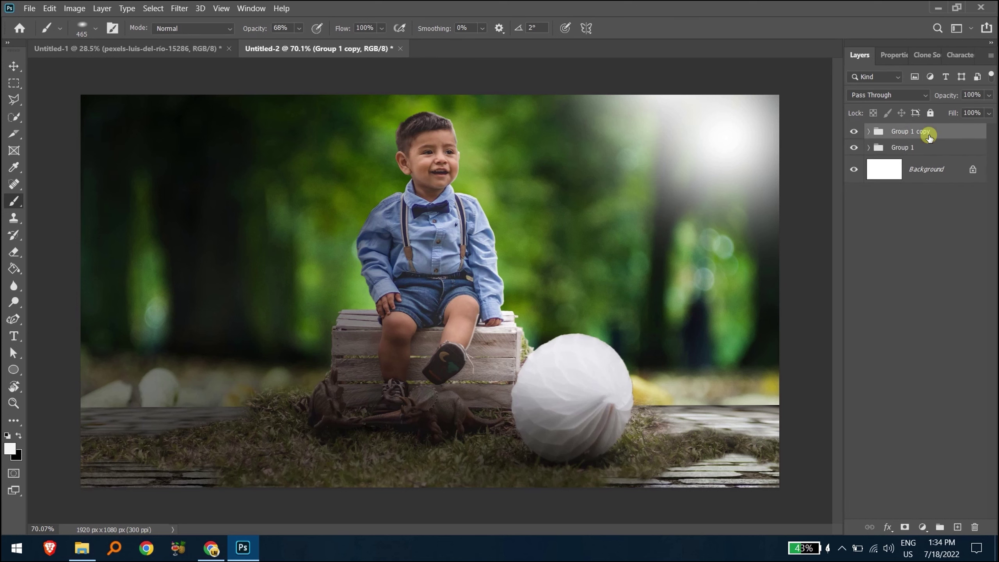
{"action": "right_click", "coordinate": [926, 134]}
{"action": "left_click", "coordinate": [874, 190]}
Apply a Camera Raw filter: more Clarity, less Texture and Dehaze, slightly warmer Temperature.
{"action": "left_click", "coordinate": [179, 9]}
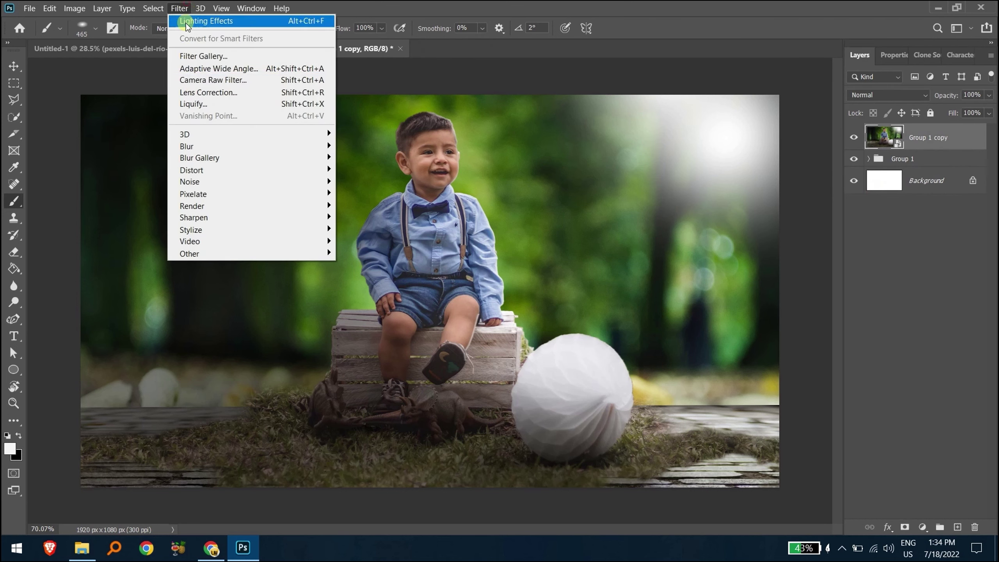
{"action": "left_click", "coordinate": [229, 80]}
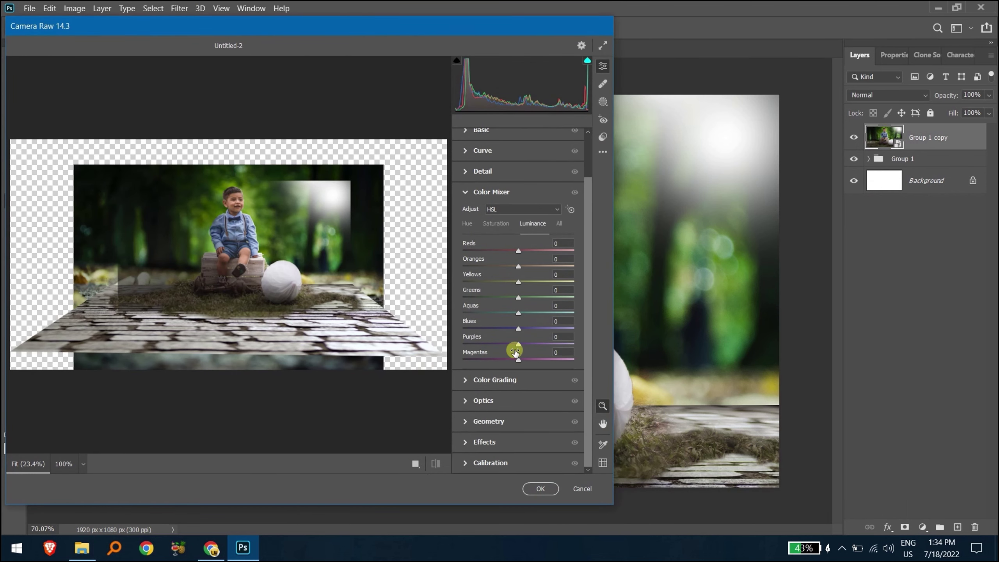
{"action": "left_click", "coordinate": [479, 182]}
{"action": "left_click_drag", "start_coordinate": [519, 382], "coordinate": [551, 384]}
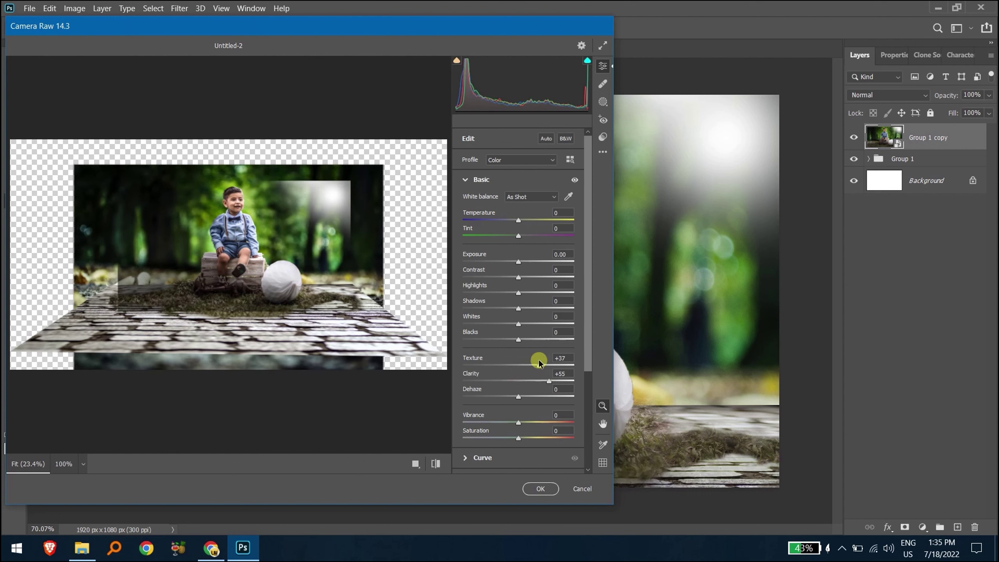
{"action": "left_click_drag", "start_coordinate": [534, 360], "coordinate": [480, 359]}
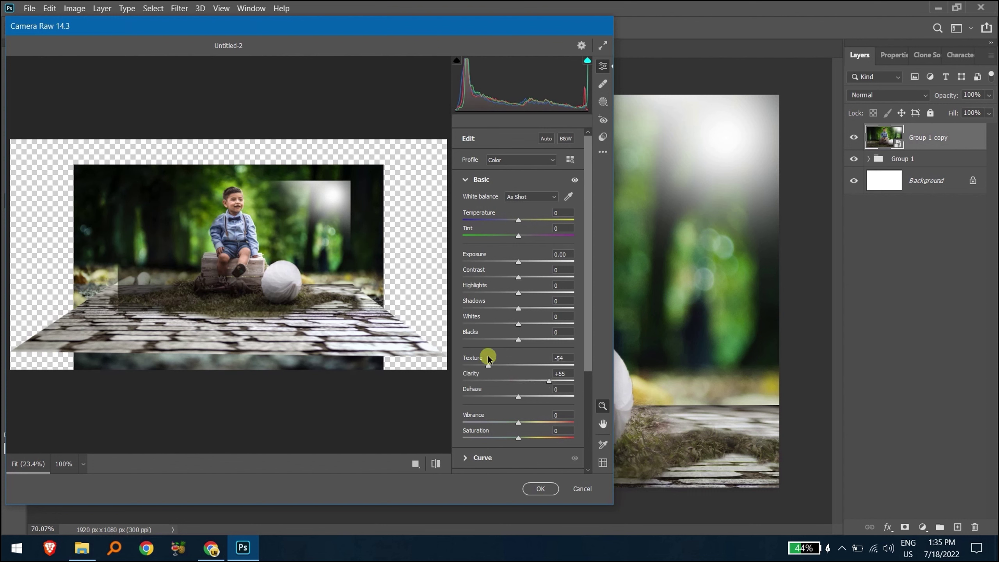
{"action": "left_click_drag", "start_coordinate": [518, 397], "coordinate": [508, 388]}
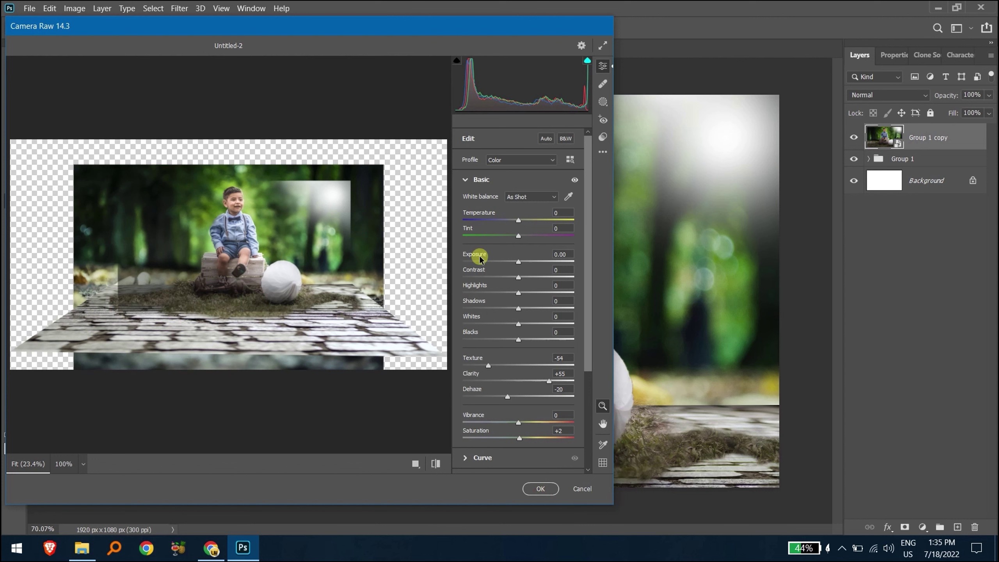
{"action": "left_click_drag", "start_coordinate": [522, 224], "coordinate": [525, 221]}
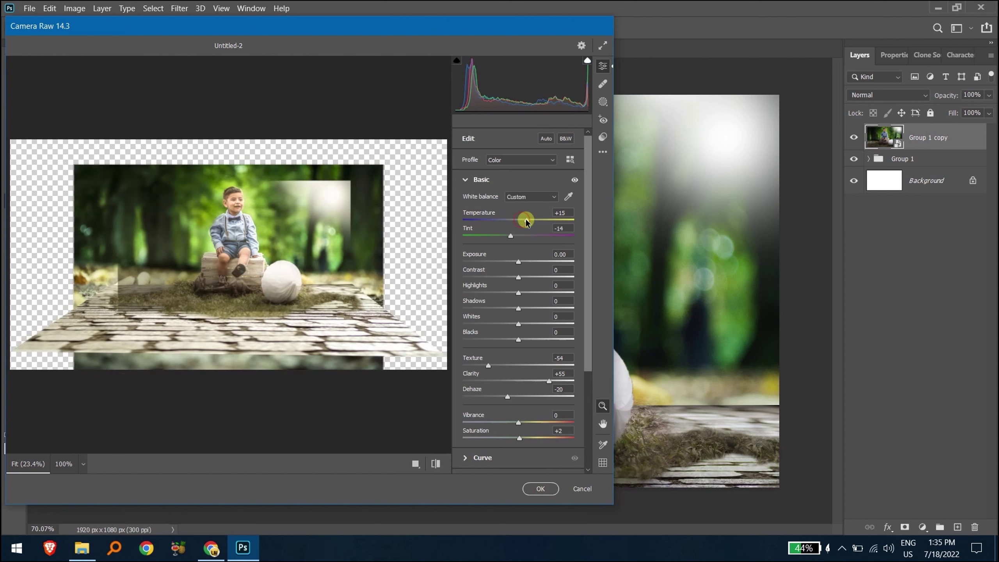
{"action": "left_click", "coordinate": [546, 489]}
Set the filtered copy to 78% opacity and compare the forest backdrop inside Group 1.
{"action": "left_click_drag", "start_coordinate": [920, 102], "coordinate": [919, 96]}
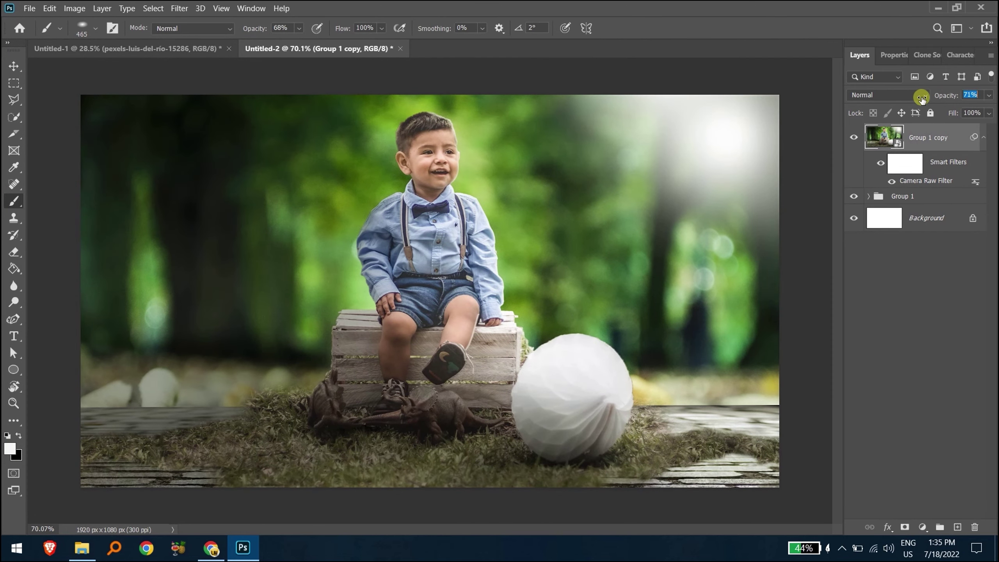
{"action": "left_click", "coordinate": [916, 331]}
{"action": "key", "text": "v"}
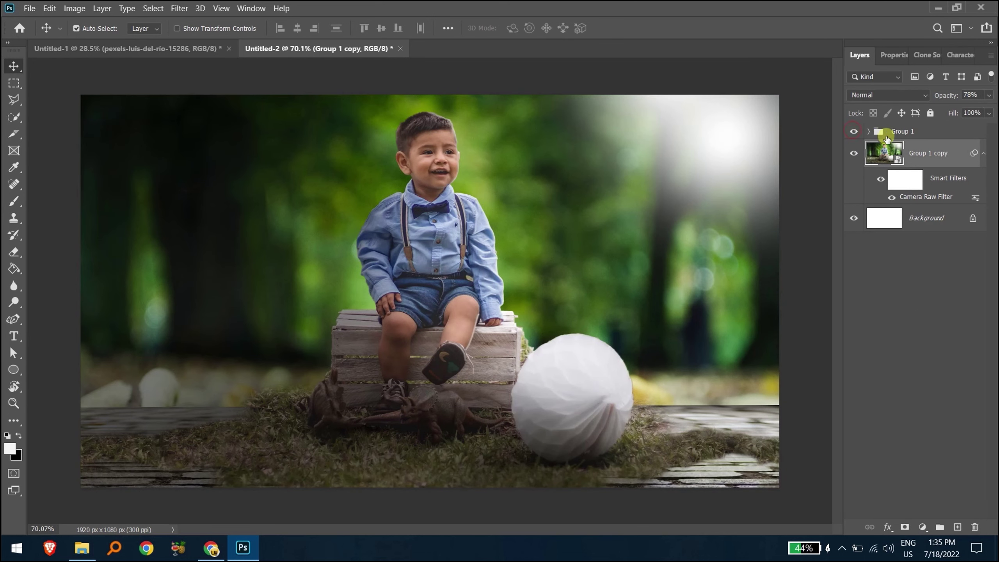
{"action": "left_click", "coordinate": [867, 131]}
{"action": "scroll", "coordinate": [905, 413], "scroll_direction": "down", "scroll_amount": 2}
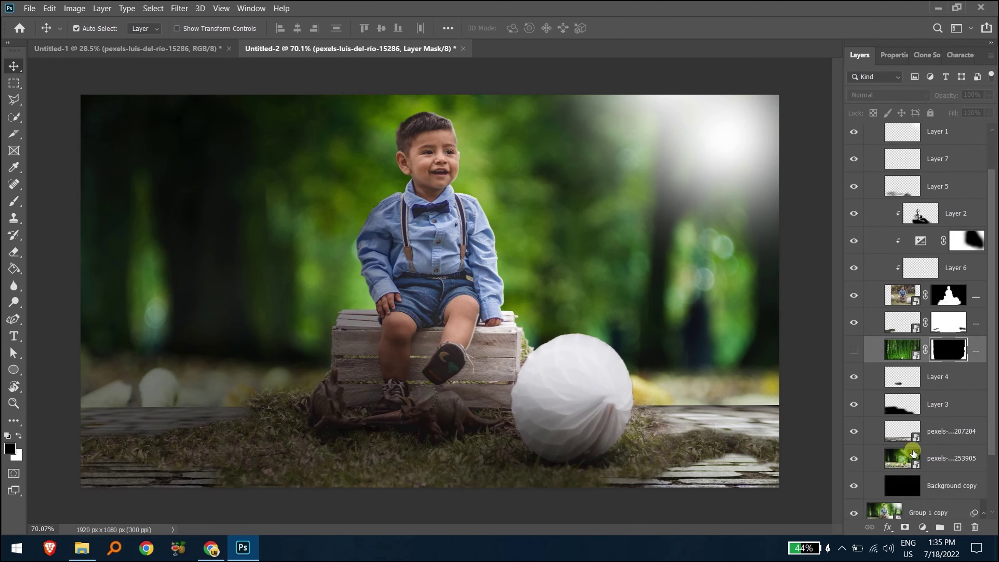
{"action": "left_click", "coordinate": [887, 447]}
{"action": "scroll", "coordinate": [865, 413], "scroll_direction": "down", "scroll_amount": 2}
{"action": "left_click", "coordinate": [849, 393]}
{"action": "left_click", "coordinate": [850, 394]}
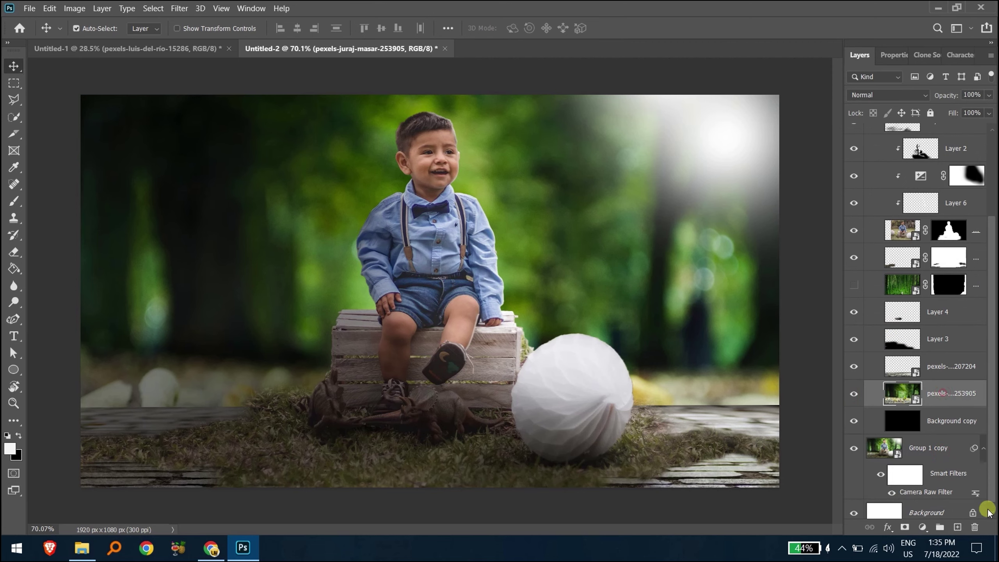
Add a new empty layer (Layer 9) above the blurred backdrop.
{"action": "left_click", "coordinate": [957, 527]}
{"action": "left_click", "coordinate": [11, 452]}
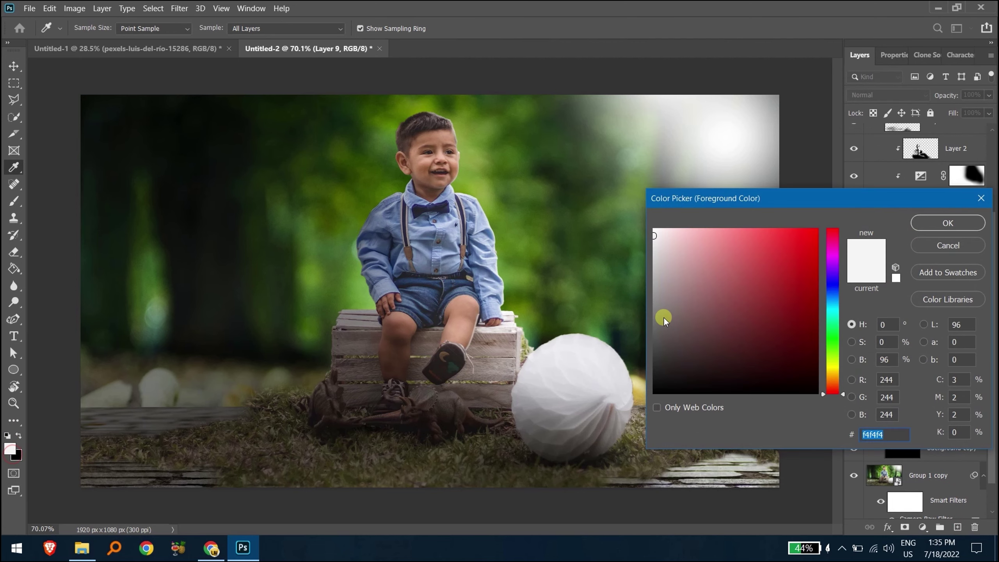
{"action": "left_click", "coordinate": [948, 223]}
{"action": "key", "text": "v"}
{"action": "right_click", "coordinate": [286, 239]}
{"action": "right_click", "coordinate": [282, 207]}
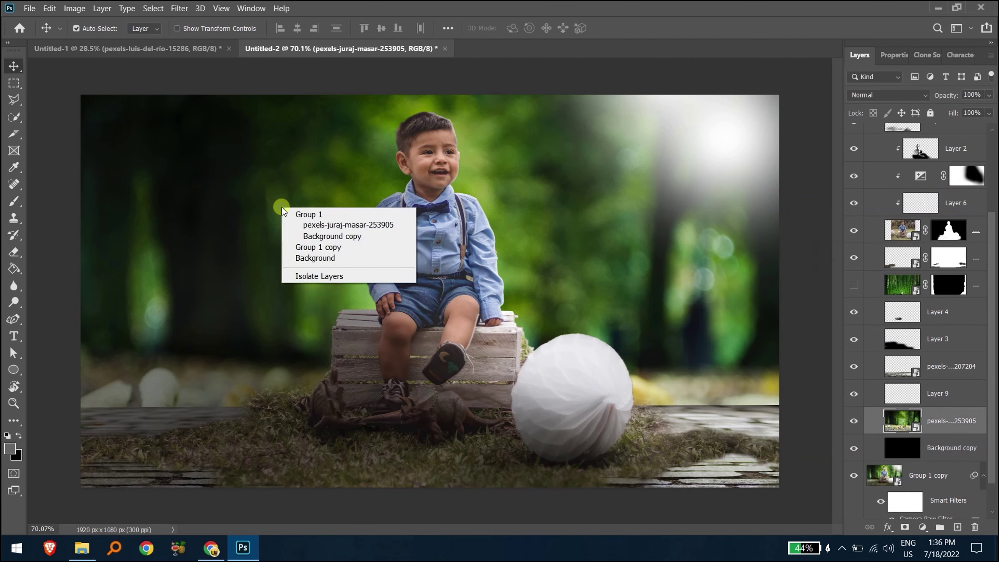
{"action": "key", "text": "Escape"}
Browse the brush library and choose a splash brush preset.
{"action": "key", "text": "b"}
{"action": "right_click", "coordinate": [252, 181]}
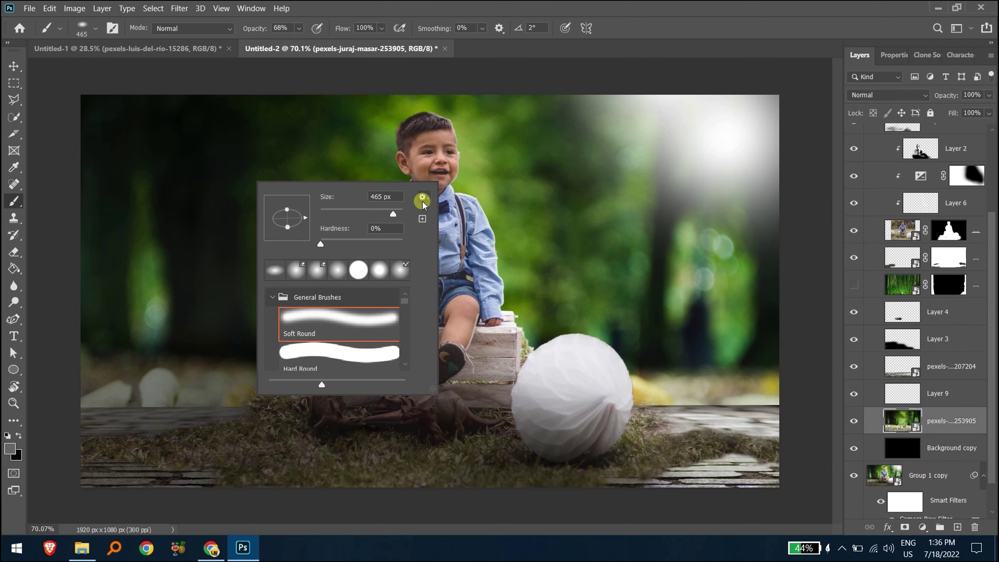
{"action": "left_click", "coordinate": [422, 196]}
{"action": "left_click_drag", "start_coordinate": [405, 315], "coordinate": [407, 325]}
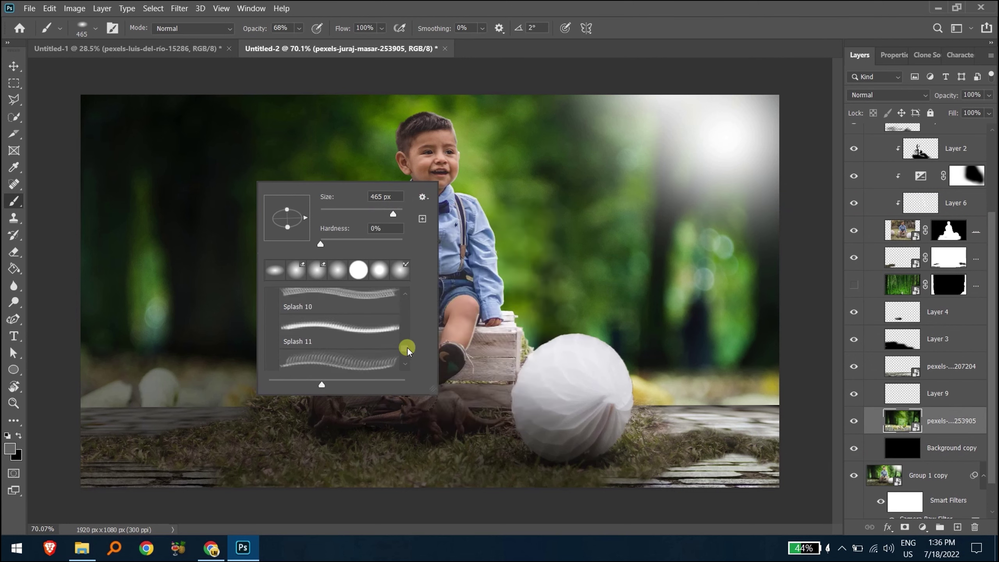
{"action": "scroll", "coordinate": [393, 322], "scroll_direction": "up", "scroll_amount": 3}
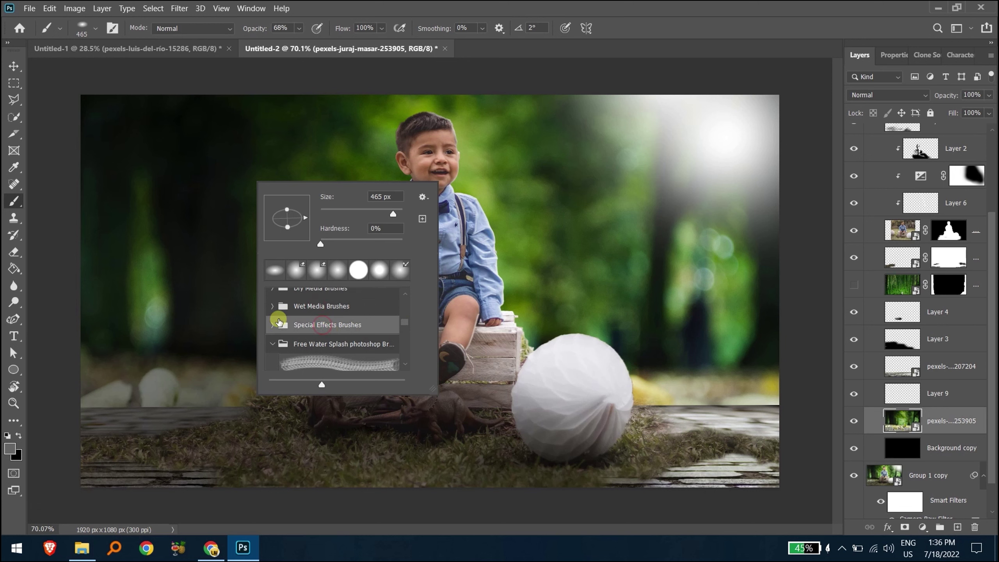
{"action": "scroll", "coordinate": [277, 321], "scroll_direction": "up", "scroll_amount": 1}
{"action": "left_click", "coordinate": [276, 295]}
{"action": "left_click", "coordinate": [326, 348]}
Target Layer 9, try a grey splash stroke left of the boy, then undo it.
{"action": "right_click", "coordinate": [593, 261]}
{"action": "right_click", "coordinate": [494, 232], "text": "alt"}
{"action": "left_click", "coordinate": [938, 393]}
{"action": "mouse_move", "coordinate": [312, 283]}
{"action": "left_mouse_down"}
{"action": "mouse_move", "coordinate": [212, 279]}
{"action": "mouse_move", "coordinate": [343, 274]}
{"action": "left_mouse_up"}
{"action": "key", "text": "ctrl+z"}
Switch to a soft round brush with a mid-grey painting colour.
{"action": "right_click", "coordinate": [263, 260], "text": "alt"}
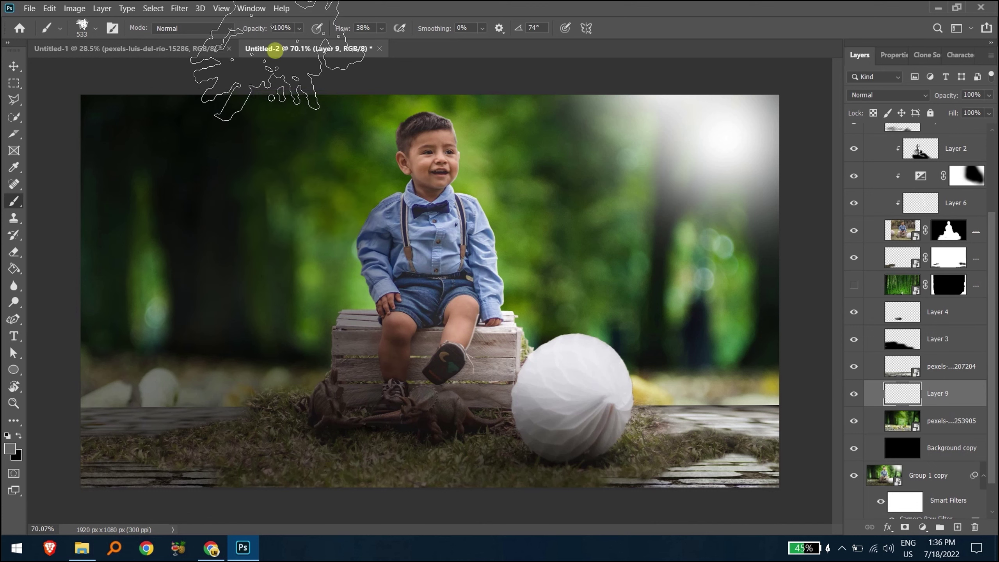
{"action": "right_click", "coordinate": [343, 251]}
{"action": "double_click", "coordinate": [458, 346]}
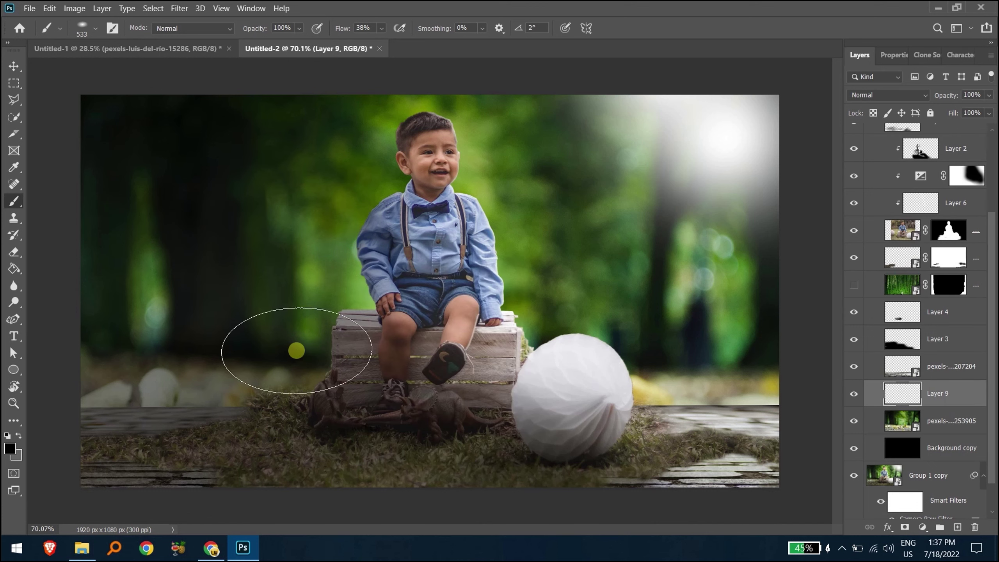
{"action": "key", "text": "x"}
{"action": "left_click", "coordinate": [12, 443]}
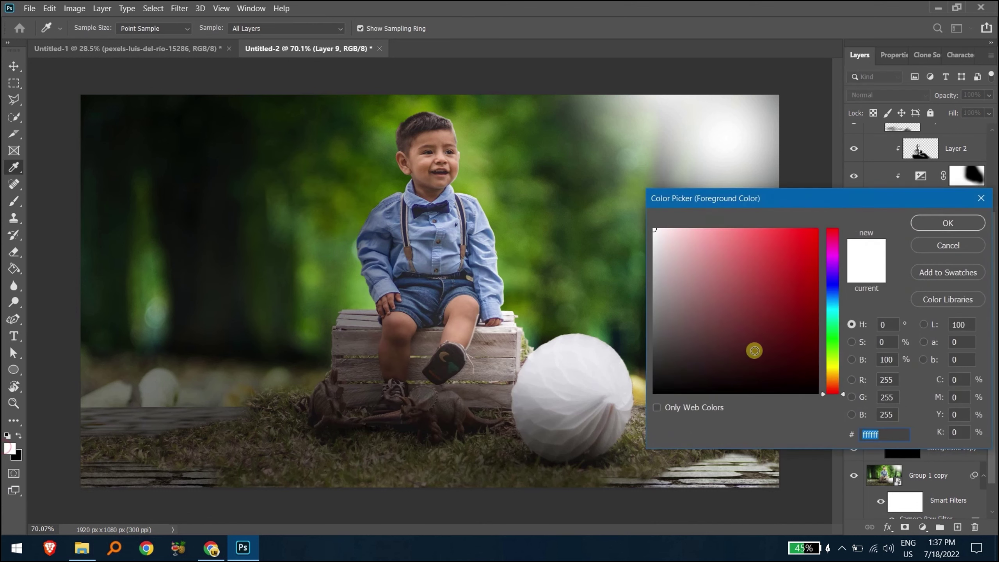
{"action": "left_click", "coordinate": [649, 337]}
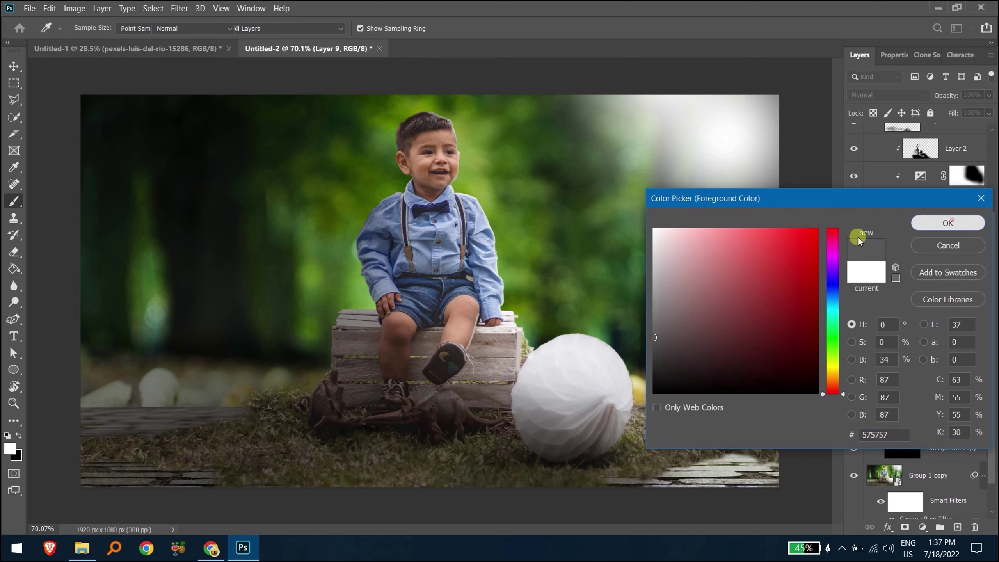
{"action": "left_click", "coordinate": [948, 223]}
Paint grey haze over the left, right and upper-left background, varying brush size.
{"action": "left_click_drag", "start_coordinate": [283, 306], "coordinate": [106, 361]}
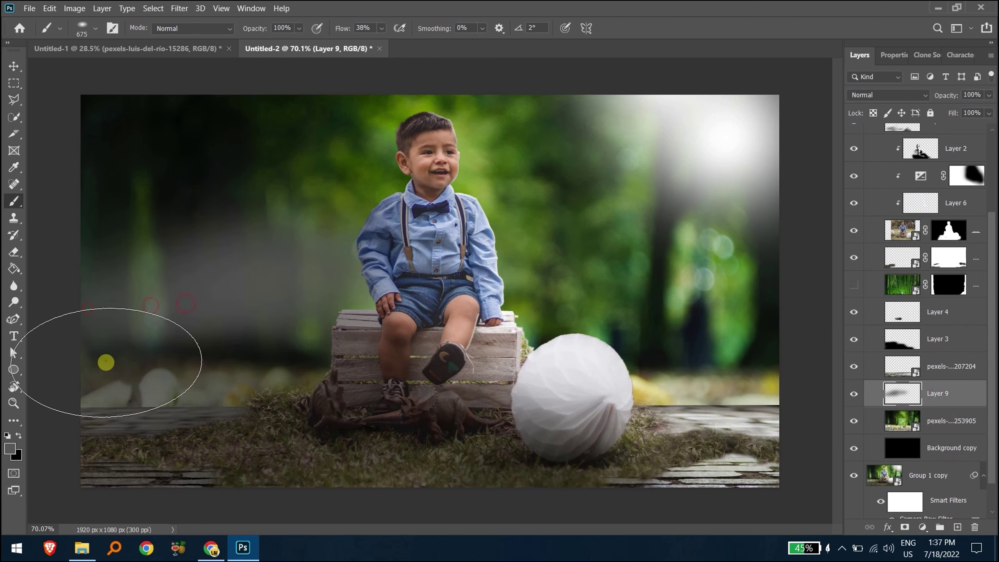
{"action": "mouse_move", "coordinate": [647, 279]}
{"action": "left_mouse_down"}
{"action": "mouse_move", "coordinate": [769, 290]}
{"action": "mouse_move", "coordinate": [584, 296]}
{"action": "left_mouse_up"}
{"action": "left_click_drag", "start_coordinate": [310, 247], "coordinate": [276, 247]}
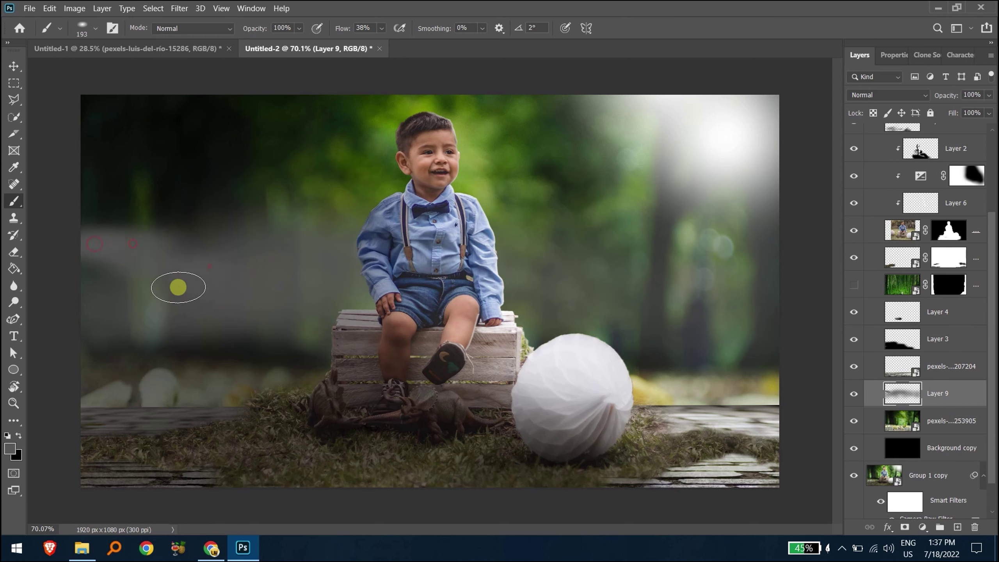
{"action": "left_click_drag", "start_coordinate": [741, 248], "coordinate": [693, 257]}
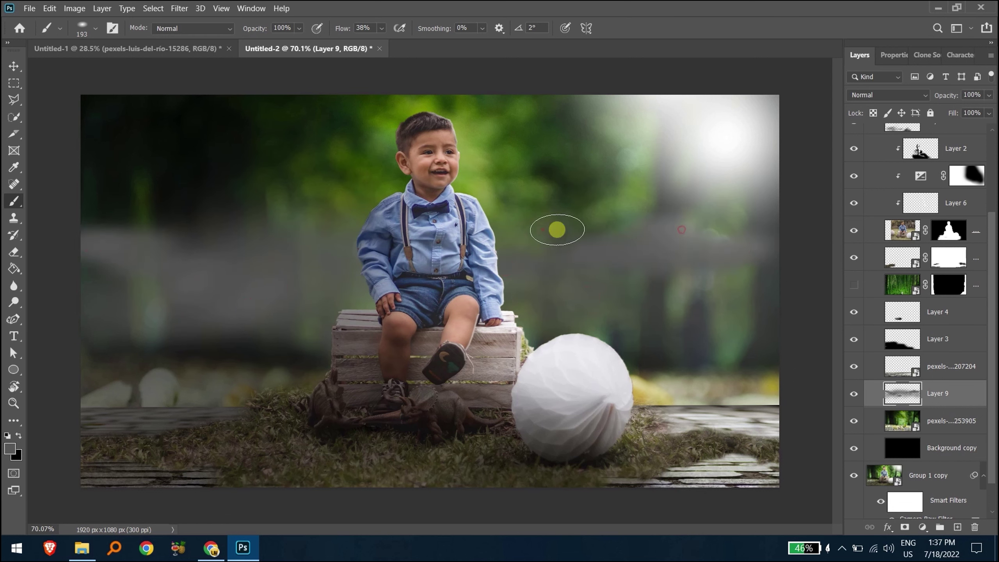
{"action": "left_click_drag", "start_coordinate": [698, 334], "coordinate": [795, 336]}
{"action": "left_click_drag", "start_coordinate": [738, 266], "coordinate": [767, 266]}
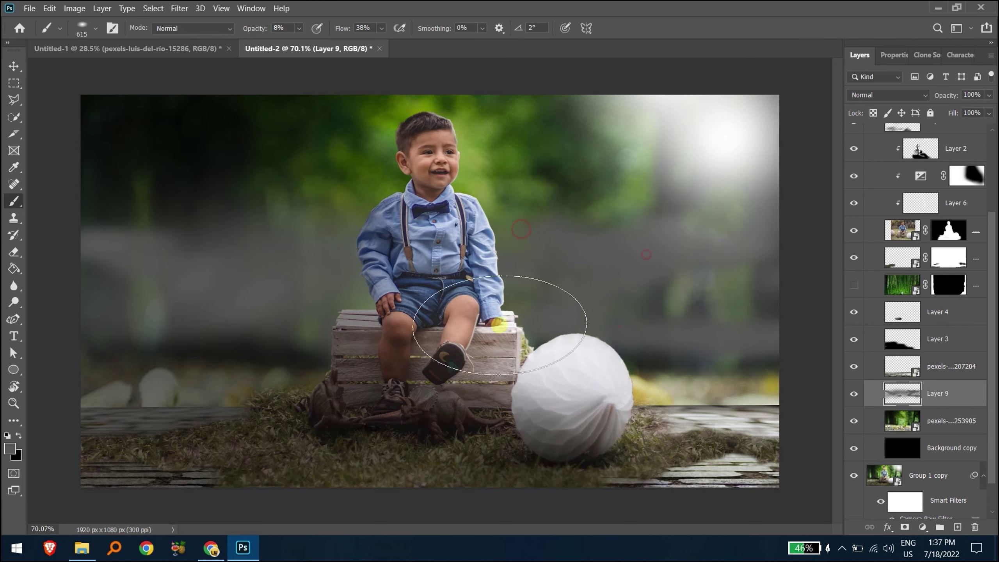
{"action": "left_click_drag", "start_coordinate": [3, 353], "coordinate": [588, 352]}
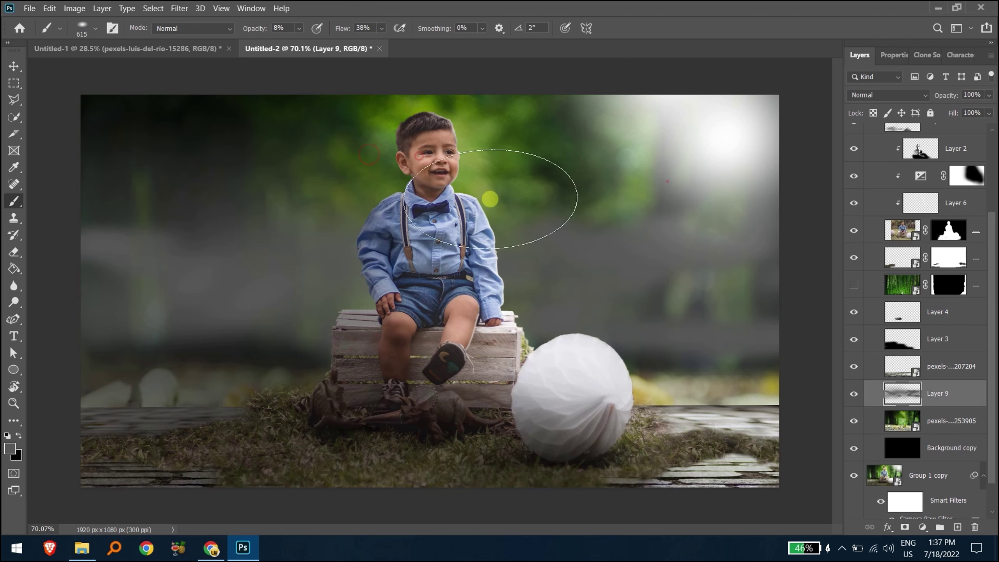
Toggle the haze layer off and on, then add haze over the stones and lower-left.
{"action": "key", "text": "ctrl+comma"}
{"action": "left_click", "coordinate": [702, 383]}
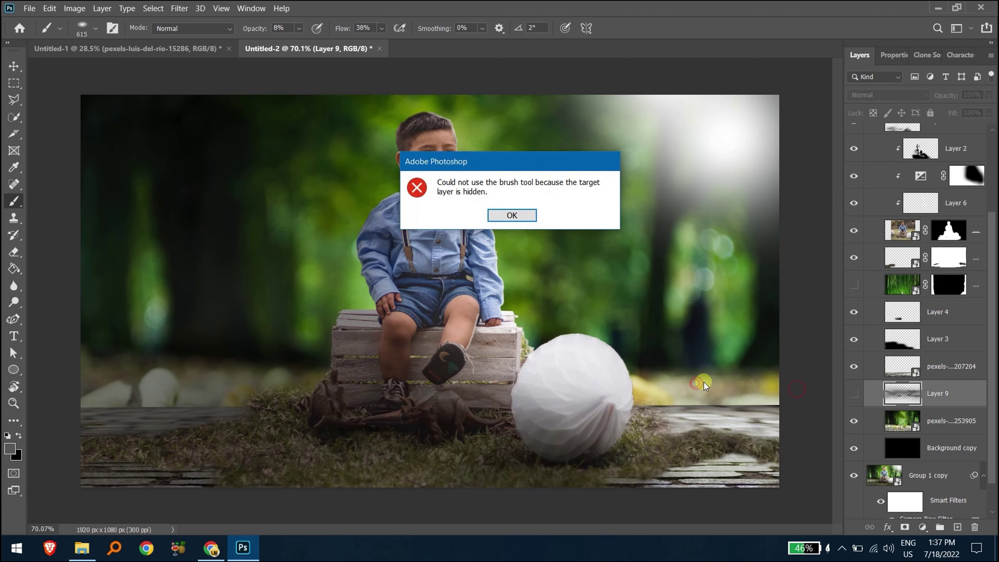
{"action": "key", "text": "Return"}
{"action": "key", "text": "ctrl+comma"}
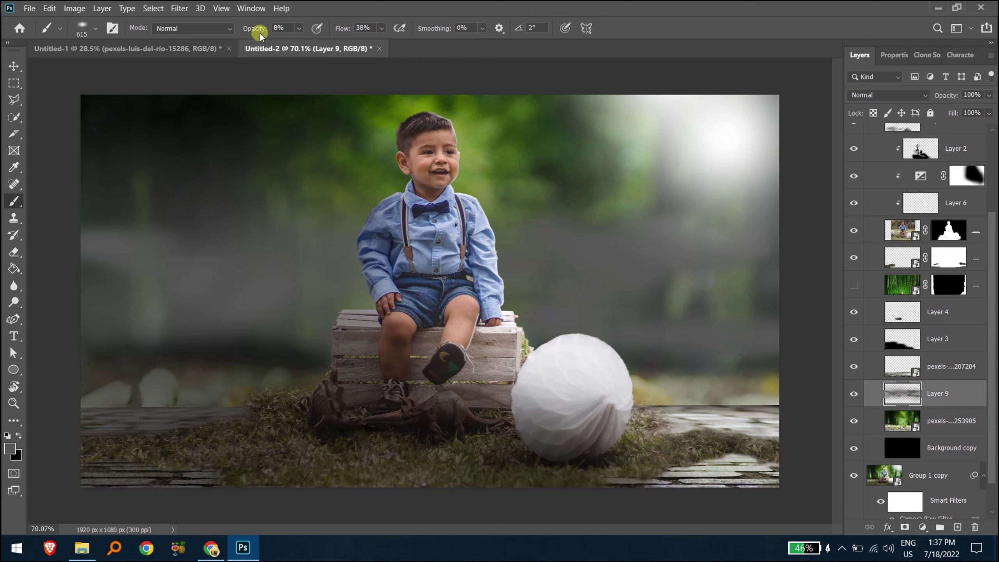
{"action": "mouse_move", "coordinate": [300, 376]}
{"action": "left_mouse_down"}
{"action": "mouse_move", "coordinate": [239, 373]}
{"action": "mouse_move", "coordinate": [313, 375]}
{"action": "left_mouse_up"}
Move Layer 9 above Layer 4, add more right-side fog, and drop opacity to 29%.
{"action": "left_click_drag", "start_coordinate": [944, 393], "coordinate": [944, 299]}
{"action": "left_click_drag", "start_coordinate": [158, 379], "coordinate": [742, 380]}
{"action": "left_click", "coordinate": [135, 205]}
{"action": "left_click_drag", "start_coordinate": [885, 102], "coordinate": [905, 106]}
{"action": "scroll", "coordinate": [952, 375], "scroll_direction": "up", "scroll_amount": 3}
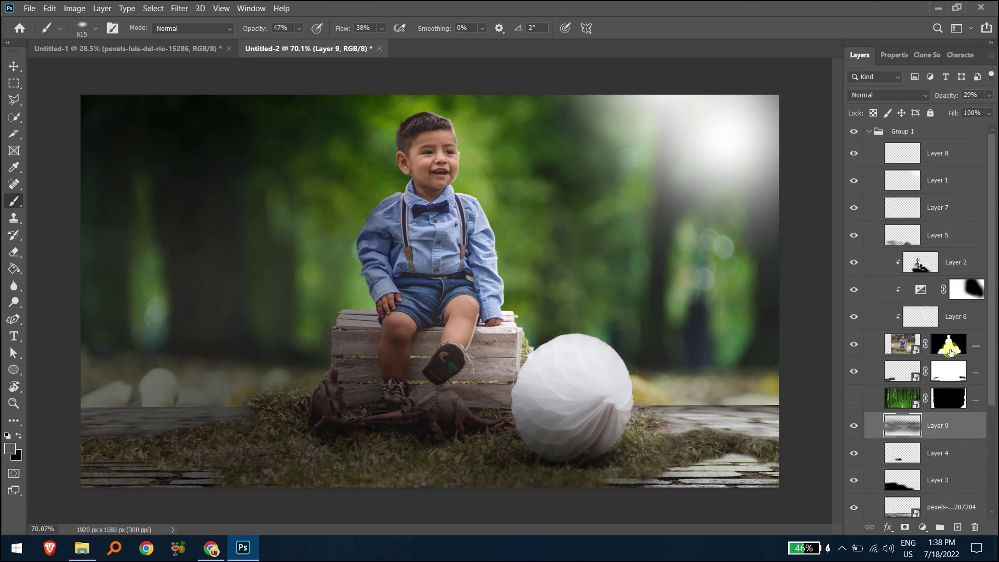
Convert Layer 5 through the boy layer into a single smart object.
{"action": "left_click", "coordinate": [971, 340]}
{"action": "left_click", "coordinate": [971, 258], "text": "shift"}
{"action": "left_click", "coordinate": [953, 237], "text": "shift"}
{"action": "right_click", "coordinate": [953, 238]}
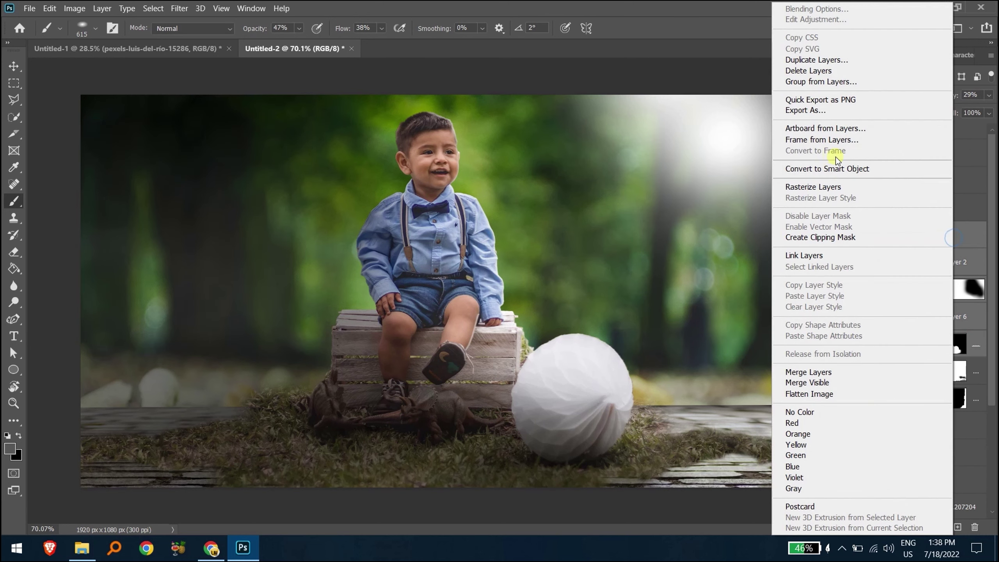
{"action": "left_click", "coordinate": [853, 167]}
{"action": "left_click", "coordinate": [854, 234]}
{"action": "left_click", "coordinate": [854, 235]}
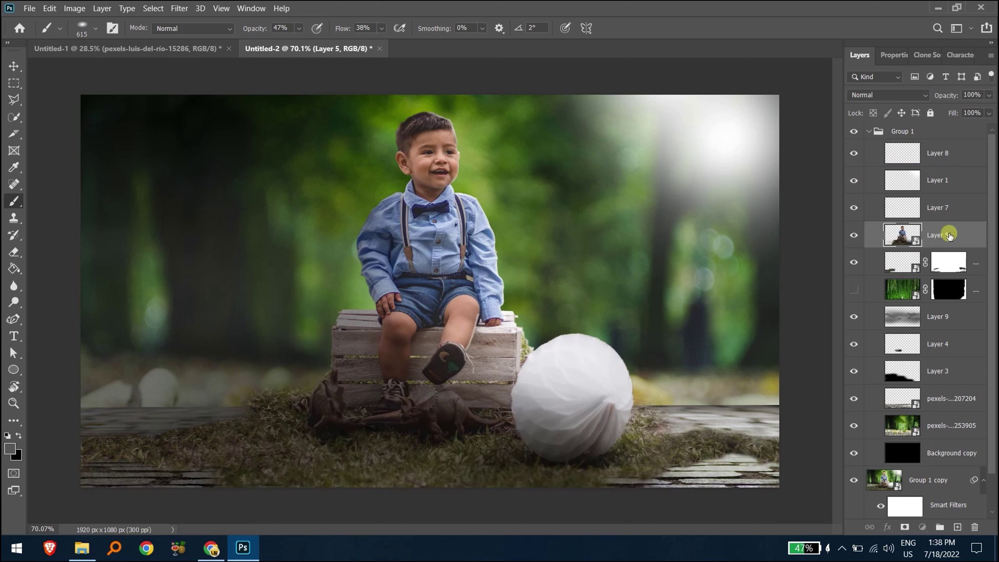
Apply a Camera Raw Filter raising Texture and Clarity, keeping Dehaze neutral.
{"action": "left_click", "coordinate": [179, 8]}
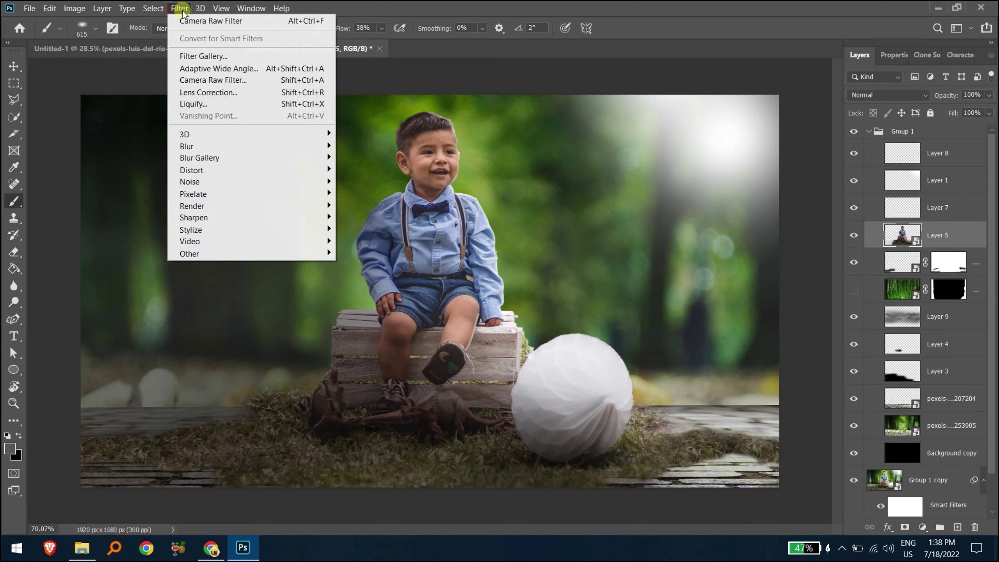
{"action": "left_click", "coordinate": [220, 83]}
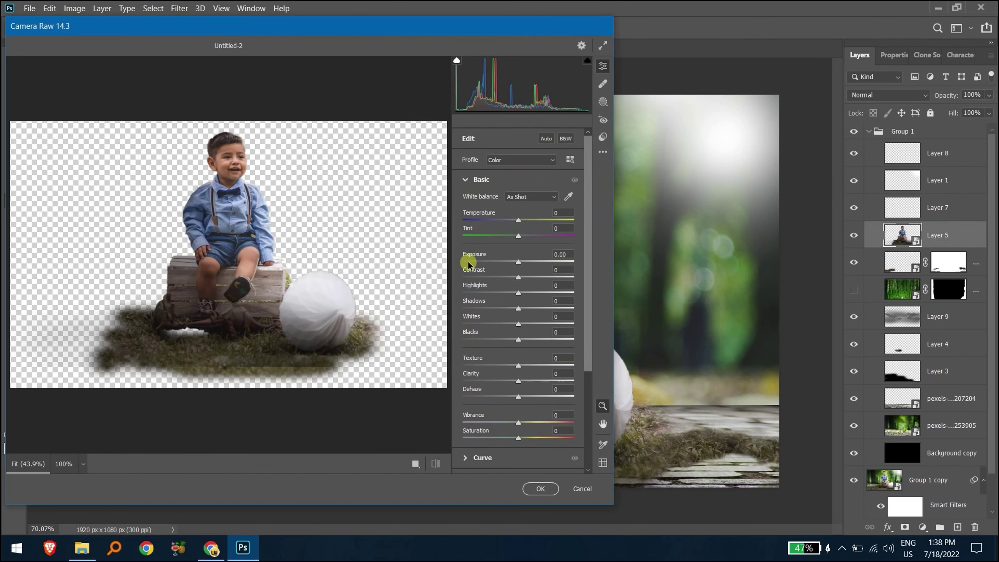
{"action": "left_click_drag", "start_coordinate": [524, 380], "coordinate": [559, 380]}
{"action": "left_click_drag", "start_coordinate": [498, 367], "coordinate": [572, 370]}
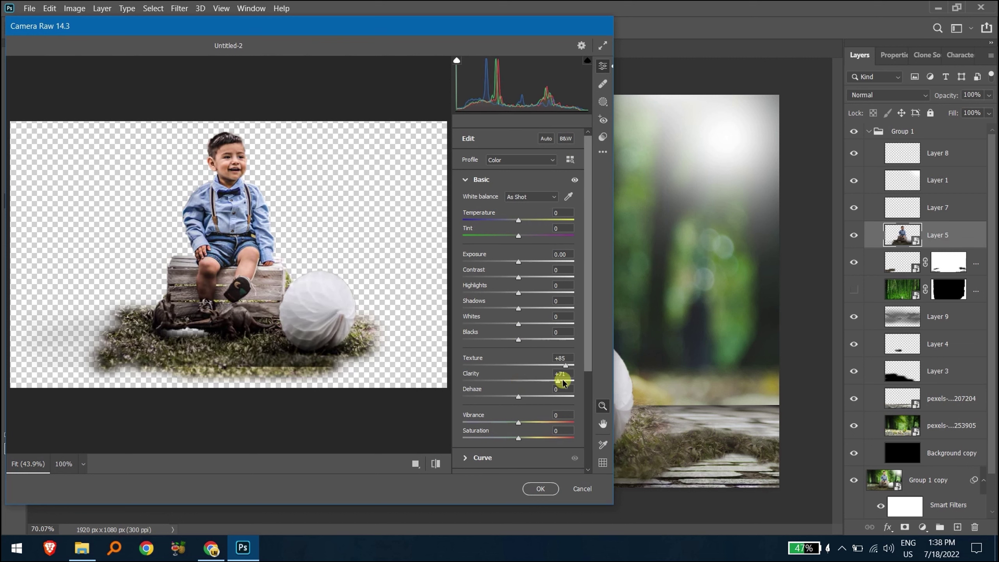
{"action": "left_click_drag", "start_coordinate": [496, 398], "coordinate": [517, 397]}
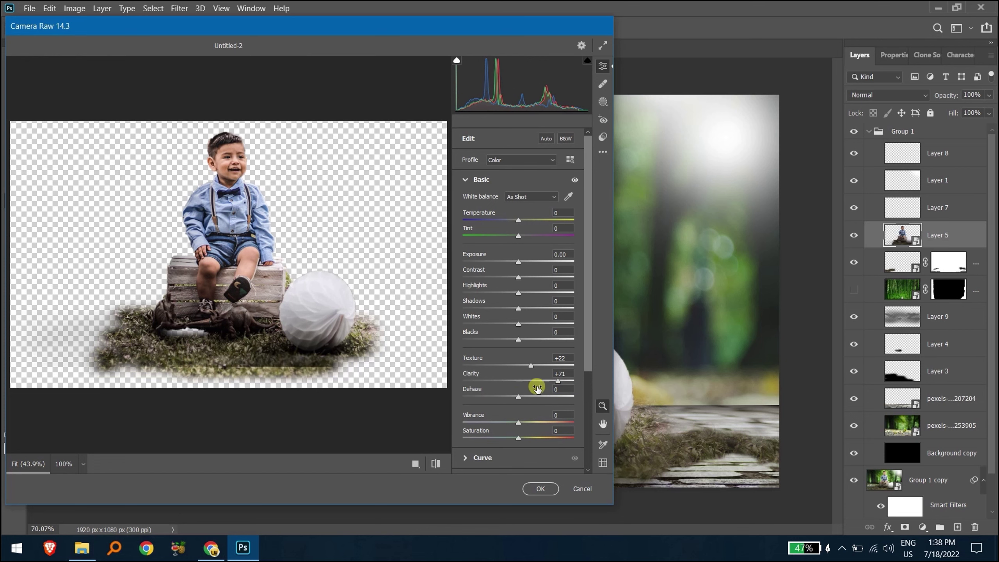
{"action": "left_click", "coordinate": [540, 488]}
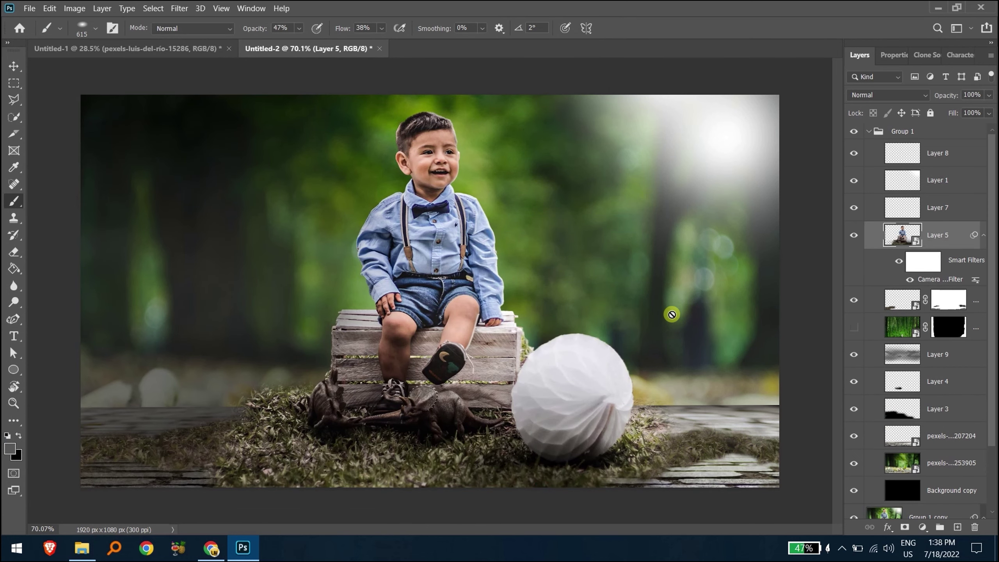
Duplicate the sharpened boy layer and mask the copy, painting black then white over the lower grass.
{"action": "key", "text": "ctrl+j"}
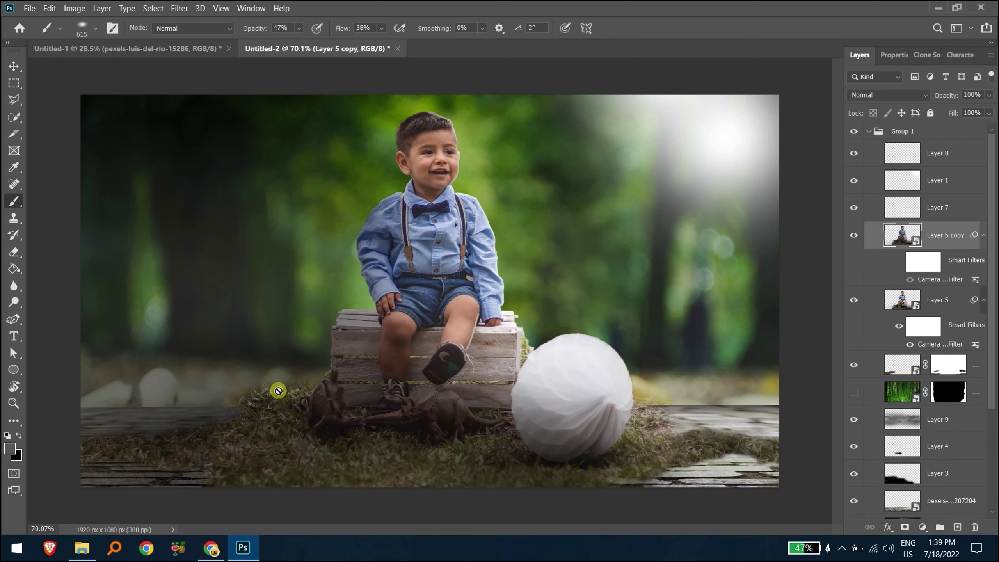
{"action": "left_click", "coordinate": [905, 527]}
{"action": "key", "text": "x"}
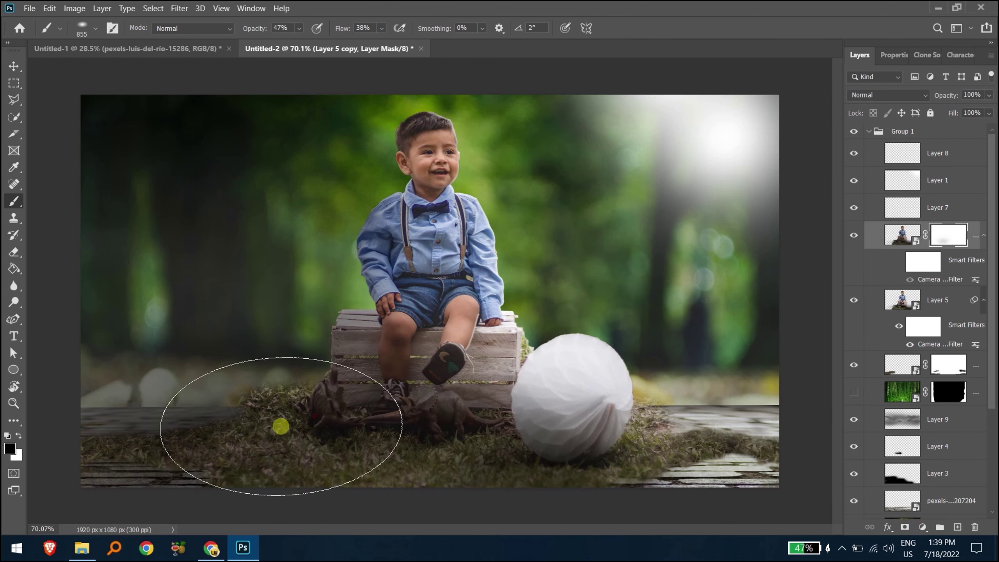
{"action": "mouse_move", "coordinate": [279, 417]}
{"action": "left_mouse_down"}
{"action": "mouse_move", "coordinate": [173, 426]}
{"action": "mouse_move", "coordinate": [269, 434]}
{"action": "mouse_move", "coordinate": [217, 430]}
{"action": "left_mouse_up"}
{"action": "key", "text": "x"}
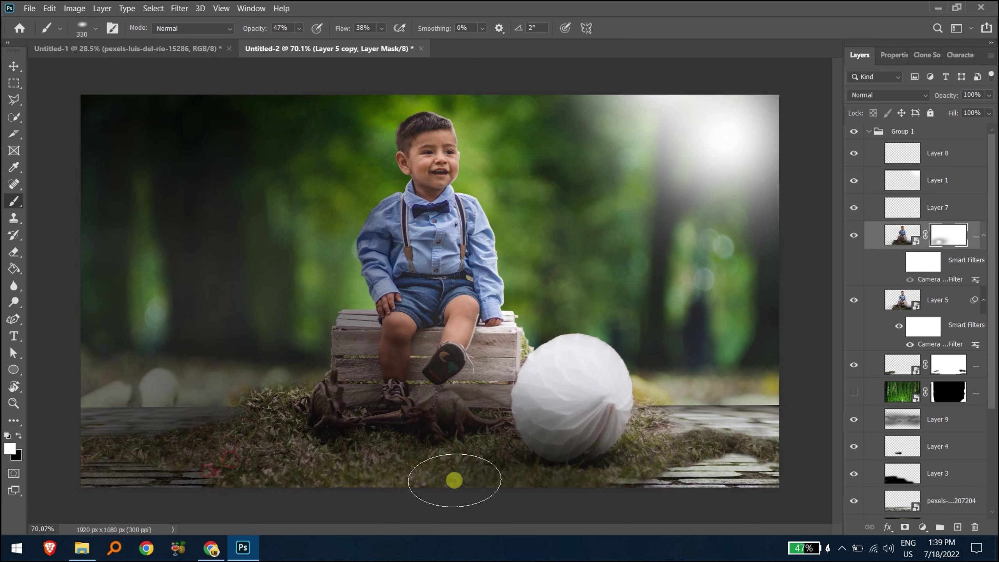
{"action": "left_click_drag", "start_coordinate": [179, 444], "coordinate": [223, 433]}
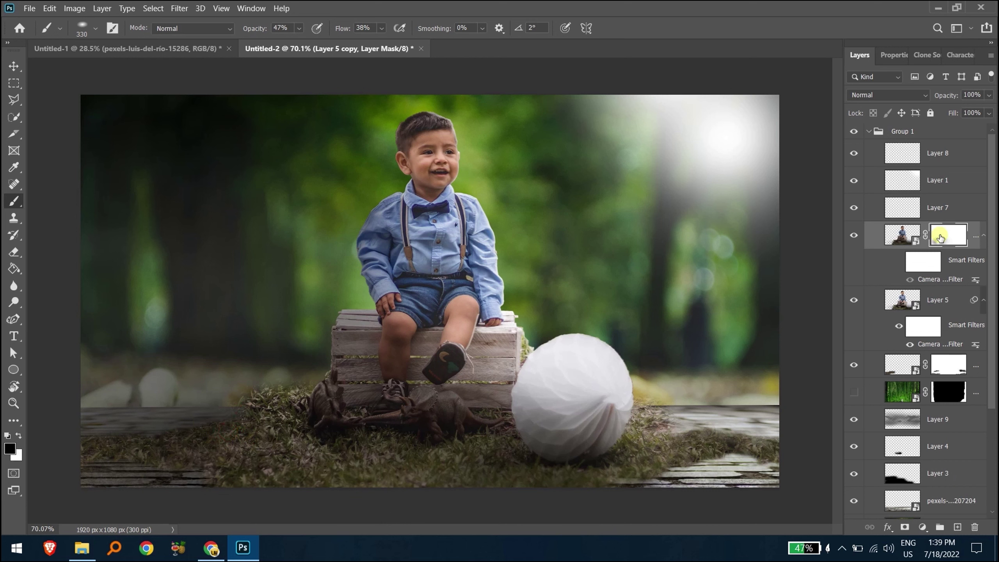
{"action": "key", "text": "v"}
{"action": "left_click", "coordinate": [726, 497]}
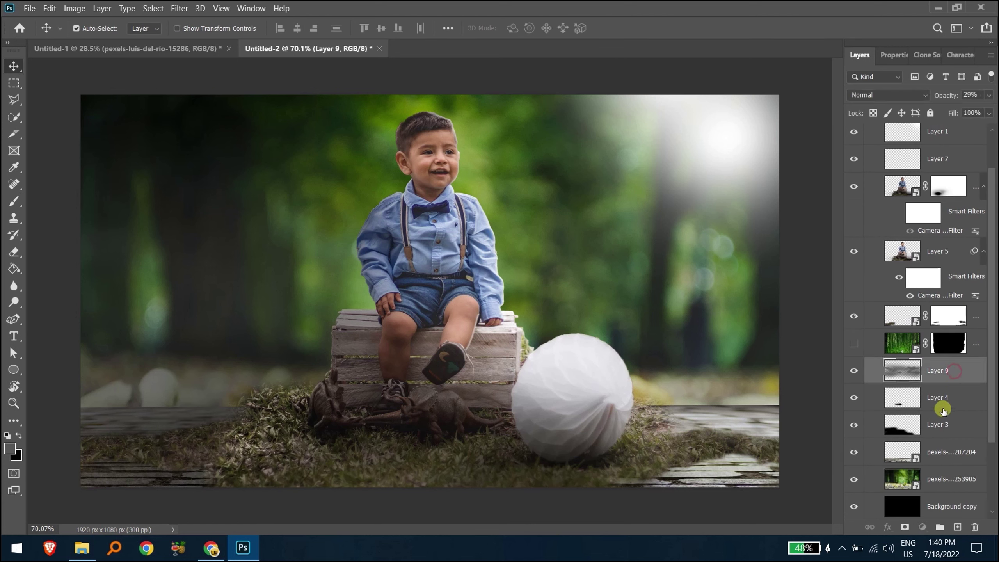
Mask the pexels-pixabay-207204 floor layer and paint black to soften its horizon edge.
{"action": "left_click", "coordinate": [944, 449]}
{"action": "left_click", "coordinate": [902, 526]}
{"action": "key", "text": "b"}
{"action": "key", "text": "x"}
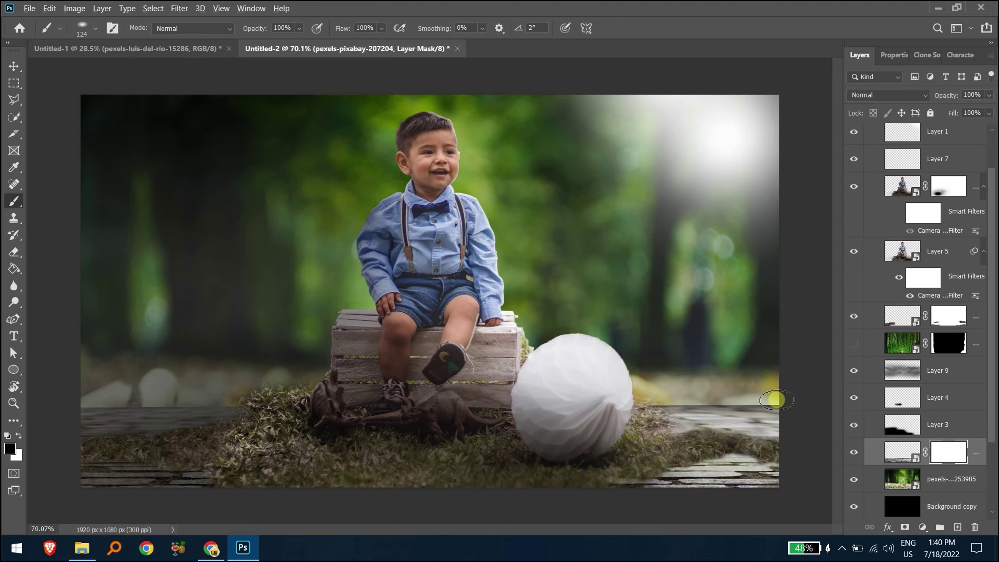
{"action": "scroll", "coordinate": [775, 401], "scroll_direction": "up", "scroll_amount": 3}
{"action": "scroll", "coordinate": [678, 375], "scroll_direction": "up", "scroll_amount": 3}
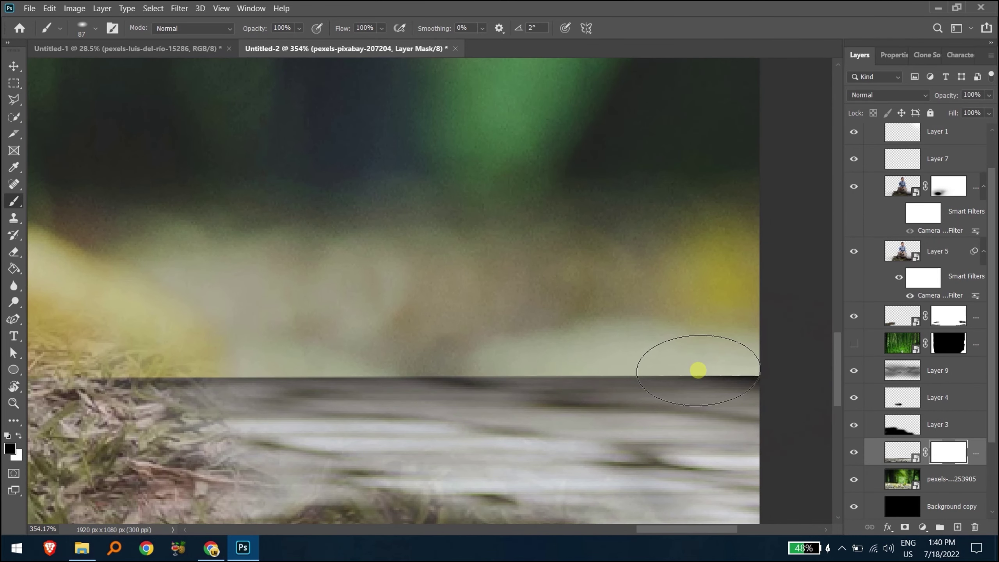
{"action": "mouse_move", "coordinate": [702, 356]}
{"action": "left_mouse_down"}
{"action": "mouse_move", "coordinate": [539, 339]}
{"action": "mouse_move", "coordinate": [544, 352]}
{"action": "mouse_move", "coordinate": [345, 353]}
{"action": "mouse_move", "coordinate": [539, 360]}
{"action": "mouse_move", "coordinate": [316, 361]}
{"action": "mouse_move", "coordinate": [370, 384]}
{"action": "left_mouse_up"}
{"action": "mouse_move", "coordinate": [219, 360]}
{"action": "left_mouse_down"}
{"action": "mouse_move", "coordinate": [407, 365]}
{"action": "mouse_move", "coordinate": [258, 360]}
{"action": "left_mouse_up"}
Fit the image to the screen and make the mossy forest trunk layer visible.
{"action": "key", "text": "ctrl+0"}
{"action": "key", "text": "alt+v"}
{"action": "left_click", "coordinate": [682, 410]}
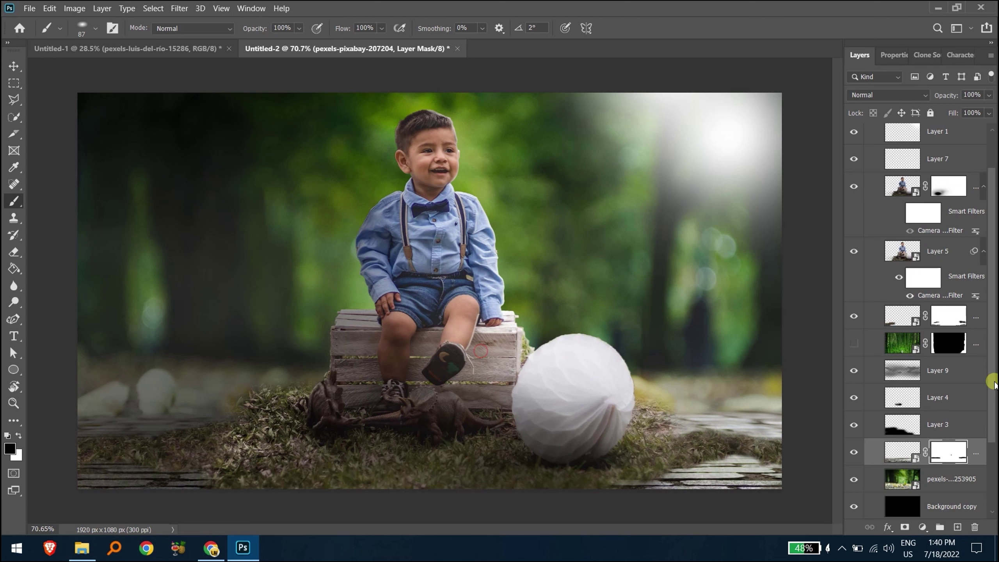
{"action": "left_click", "coordinate": [854, 343]}
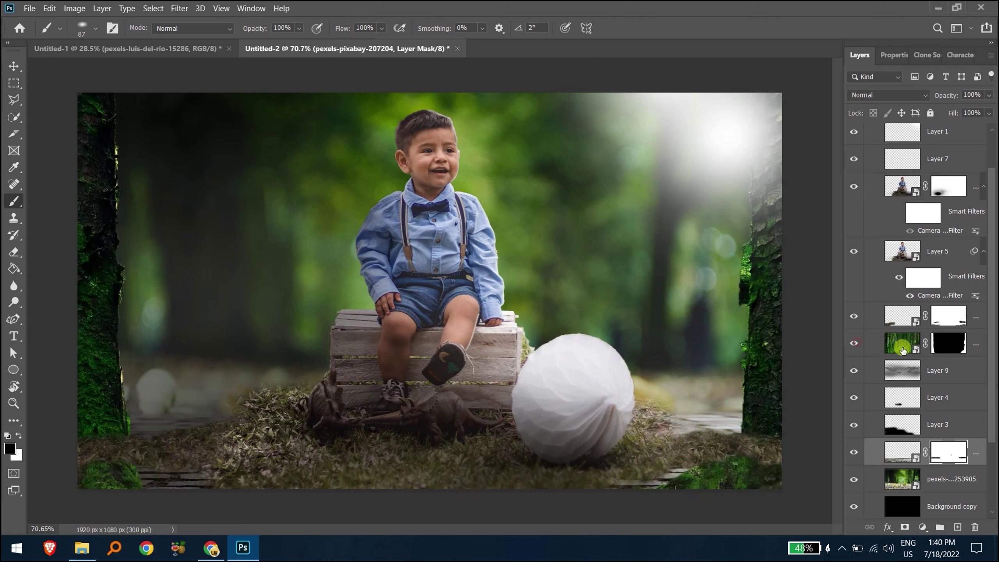
Bring the forest trunk layer to the top of the stack and shift the trunk into place.
{"action": "left_click", "coordinate": [903, 350]}
{"action": "left_click", "coordinate": [149, 323]}
{"action": "key", "text": "Return"}
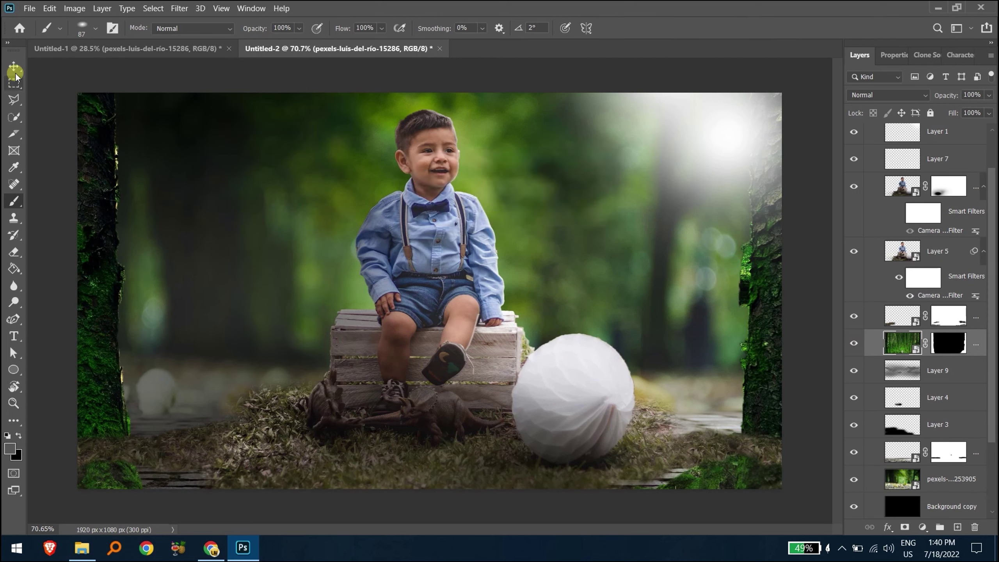
{"action": "left_click", "coordinate": [14, 67]}
{"action": "left_click_drag", "start_coordinate": [165, 223], "coordinate": [220, 184]}
{"action": "key", "text": "ctrl+shift+bracketright"}
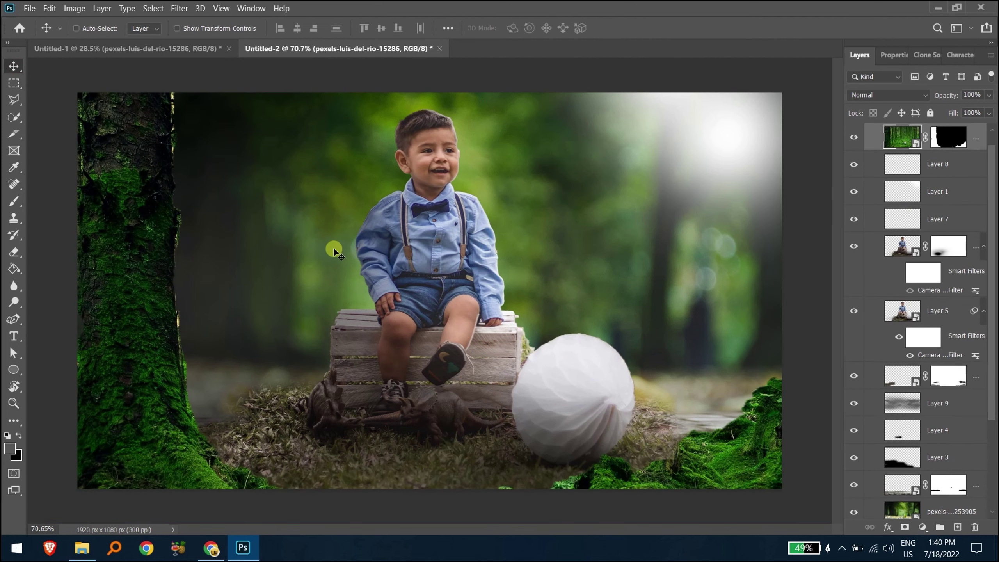
{"action": "left_click_drag", "start_coordinate": [334, 252], "coordinate": [167, 281]}
Scale the forest layer down to about 70% and nudge it into position.
{"action": "key", "text": "ctrl+t"}
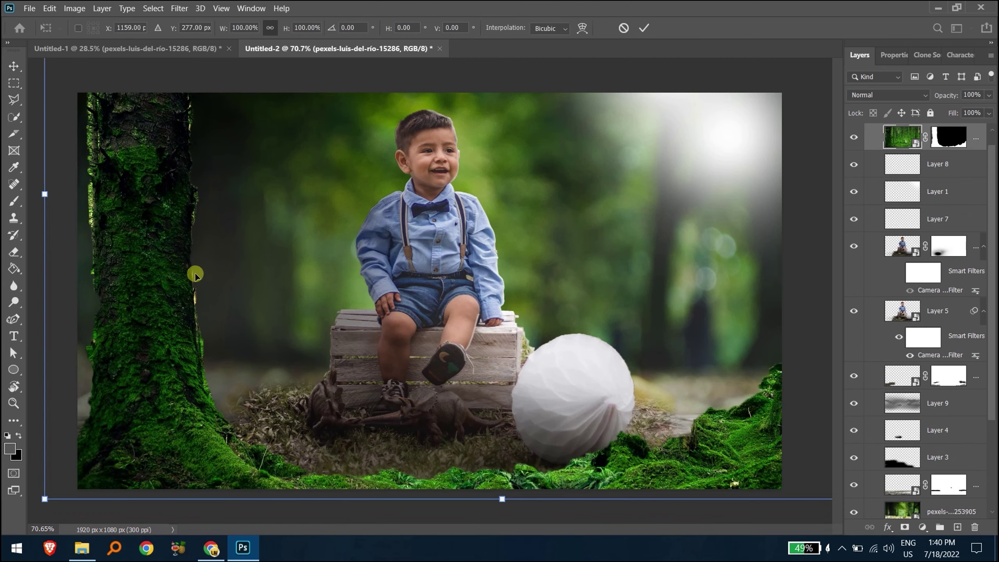
{"action": "scroll", "coordinate": [427, 288], "scroll_direction": "down", "scroll_amount": 5}
{"action": "left_click_drag", "start_coordinate": [631, 133], "coordinate": [527, 205]}
{"action": "left_click_drag", "start_coordinate": [523, 269], "coordinate": [530, 271]}
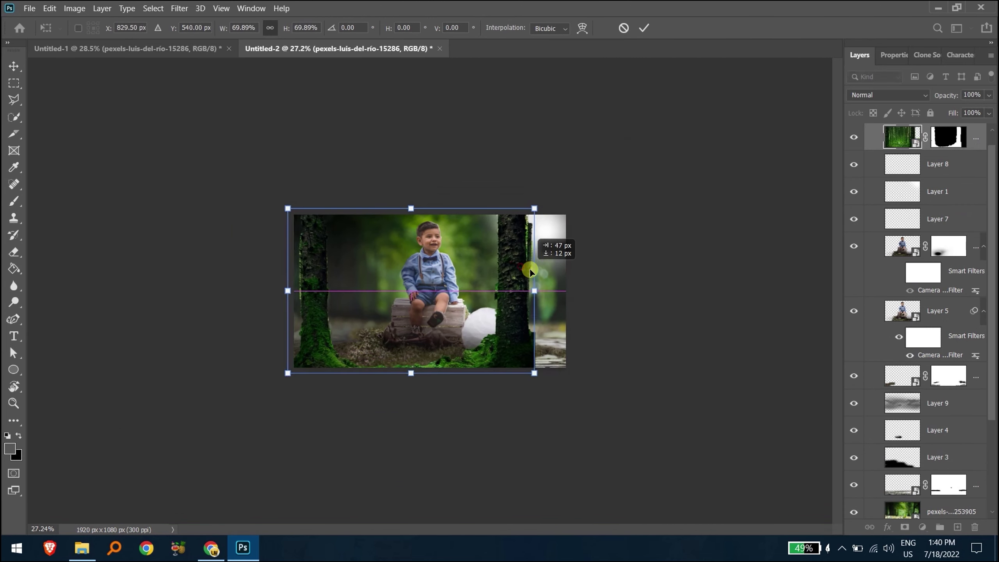
{"action": "left_click", "coordinate": [644, 28]}
{"action": "key", "text": "ctrl+0"}
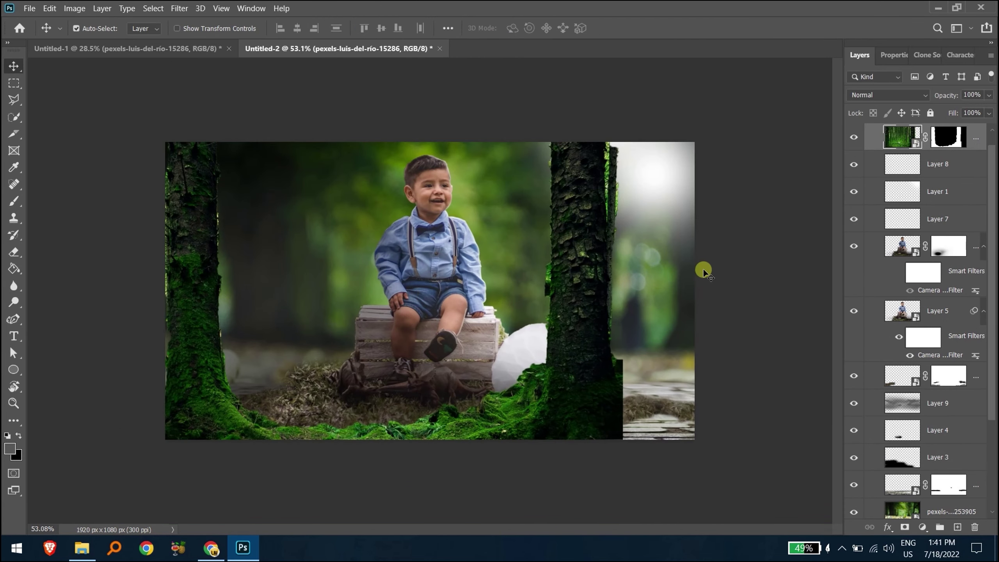
Convert the trunks layer to a smart object, shrink it to about 80%, and marquee the right trunk.
{"action": "right_click", "coordinate": [948, 137]}
{"action": "right_click", "coordinate": [971, 132]}
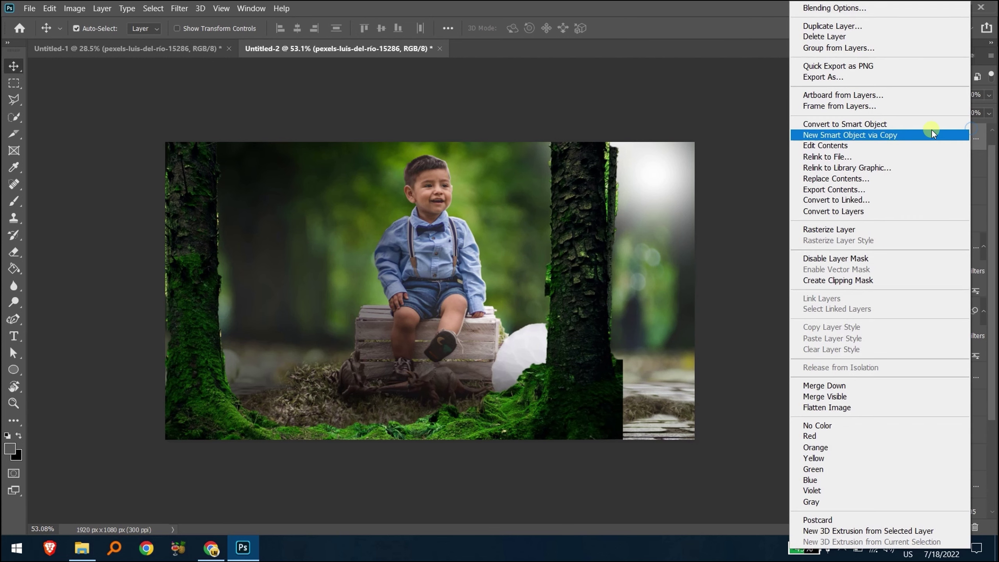
{"action": "left_click", "coordinate": [932, 124]}
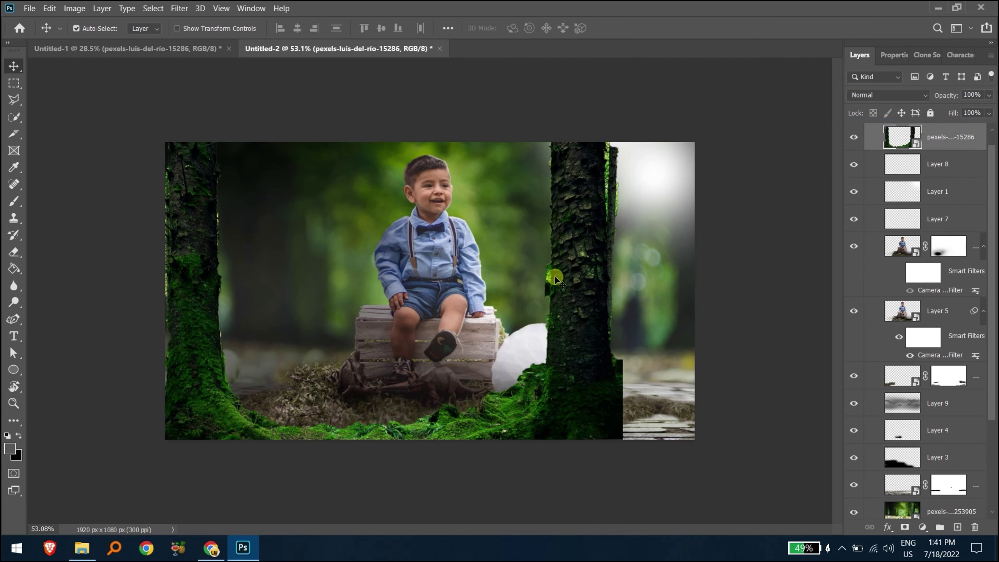
{"action": "key", "text": "ctrl+t"}
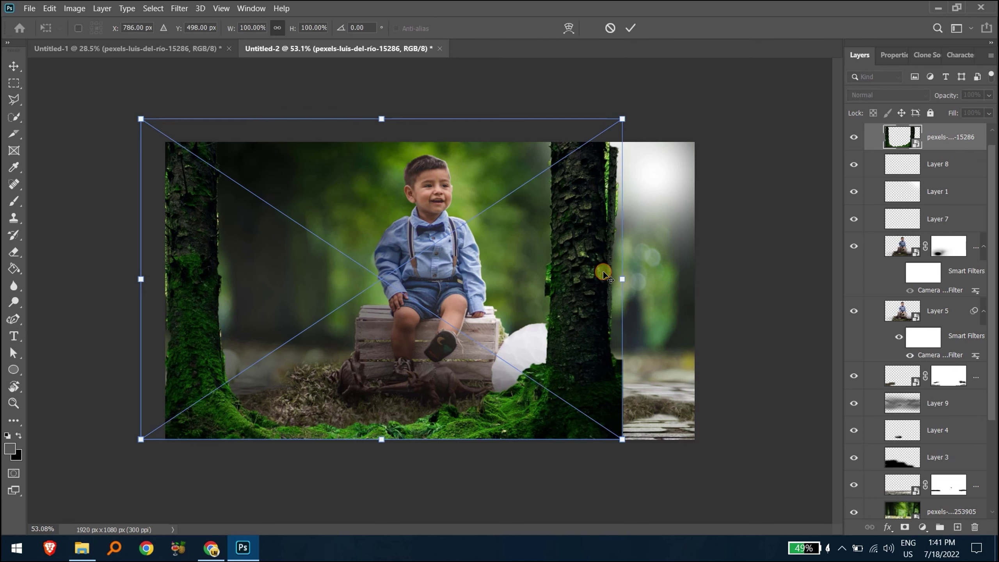
{"action": "left_click_drag", "start_coordinate": [620, 118], "coordinate": [526, 183]}
{"action": "left_click_drag", "start_coordinate": [496, 296], "coordinate": [555, 263]}
{"action": "key", "text": "Return"}
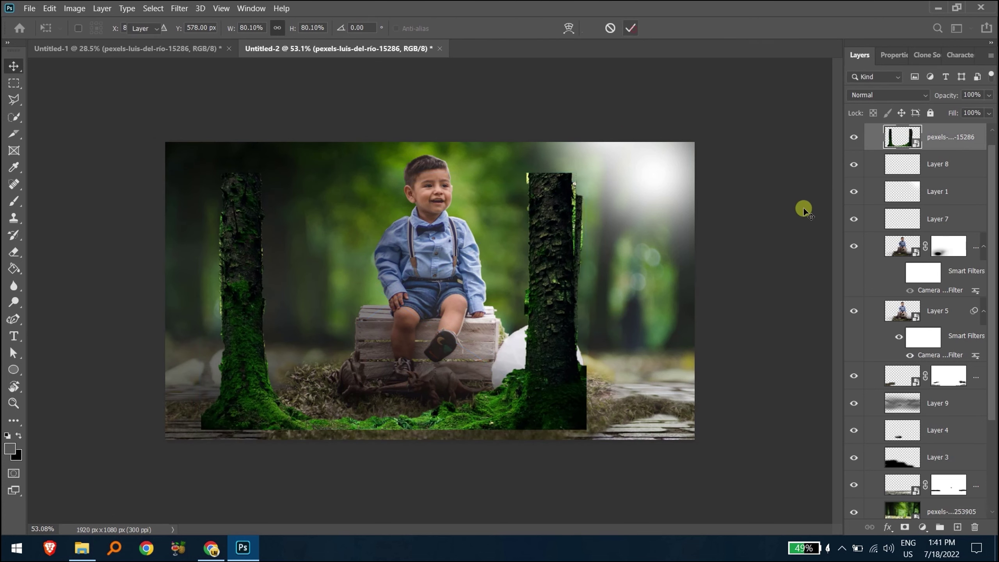
{"action": "key", "text": "m"}
{"action": "mouse_move", "coordinate": [380, 127]}
{"action": "left_mouse_down"}
{"action": "mouse_move", "coordinate": [524, 335]}
{"action": "mouse_move", "coordinate": [631, 443]}
{"action": "left_mouse_up"}
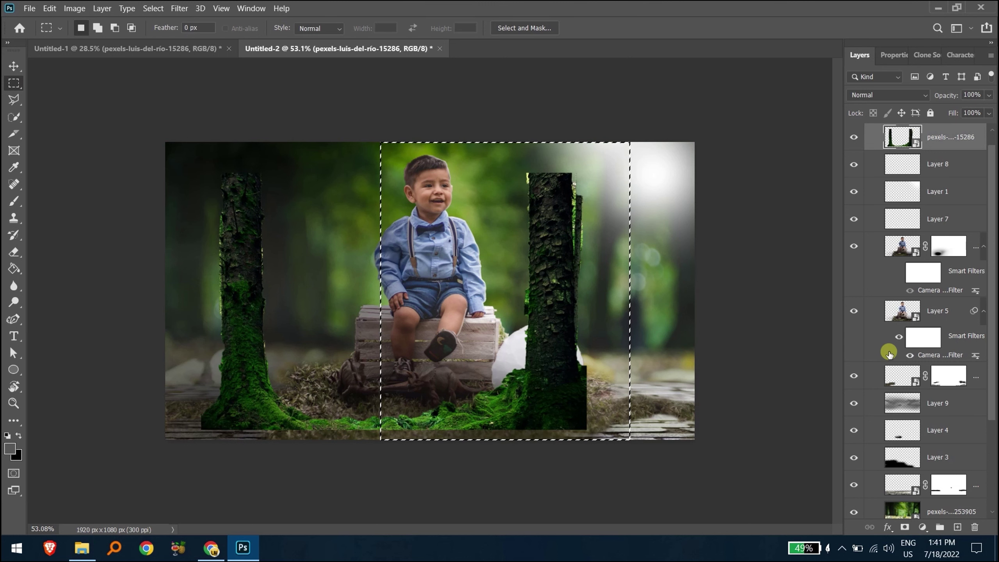
Copy each trunk onto its own layer and delete the original two-trunk layer.
{"action": "key", "text": "ctrl+j"}
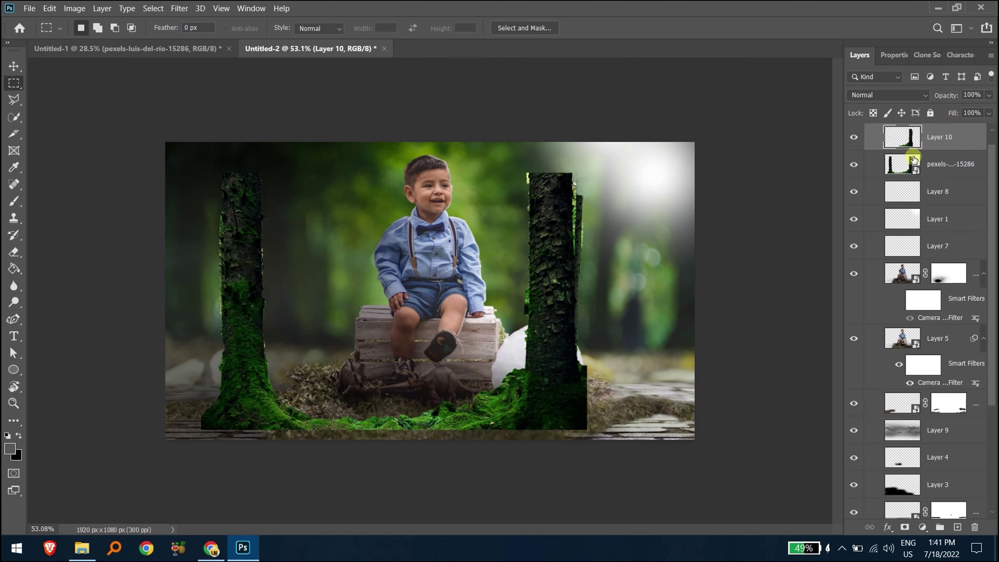
{"action": "left_click_drag", "start_coordinate": [123, 138], "coordinate": [408, 495]}
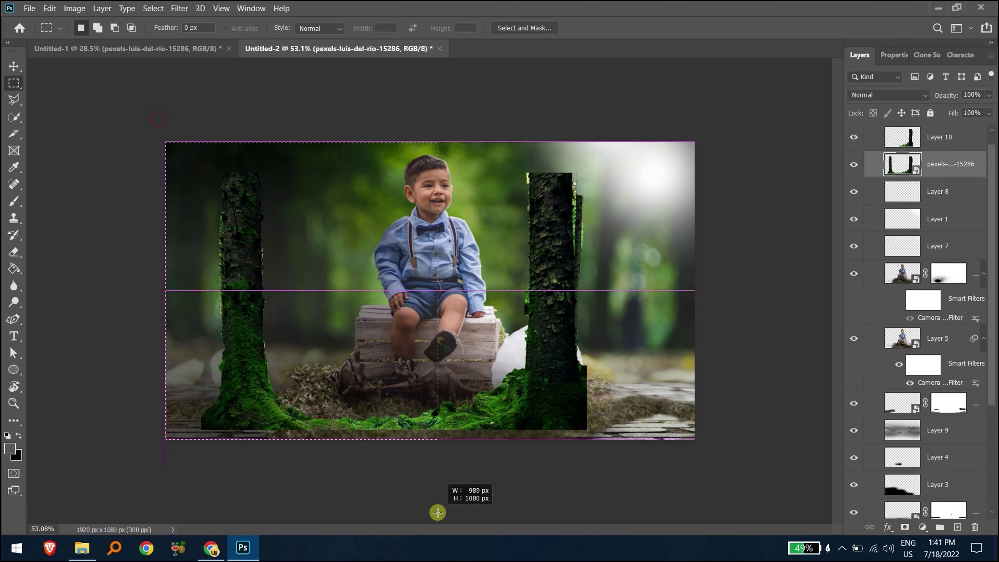
{"action": "key", "text": "ctrl+j"}
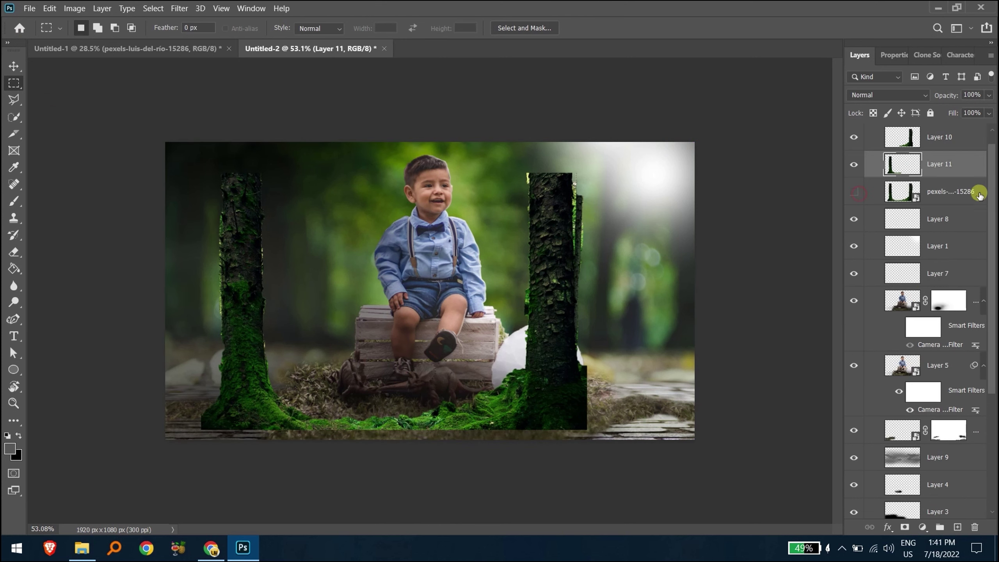
{"action": "left_click_drag", "start_coordinate": [979, 195], "coordinate": [974, 528]}
Move the right trunk to the right edge and enlarge it to fill that side.
{"action": "key", "text": "v"}
{"action": "left_click_drag", "start_coordinate": [567, 295], "coordinate": [675, 291]}
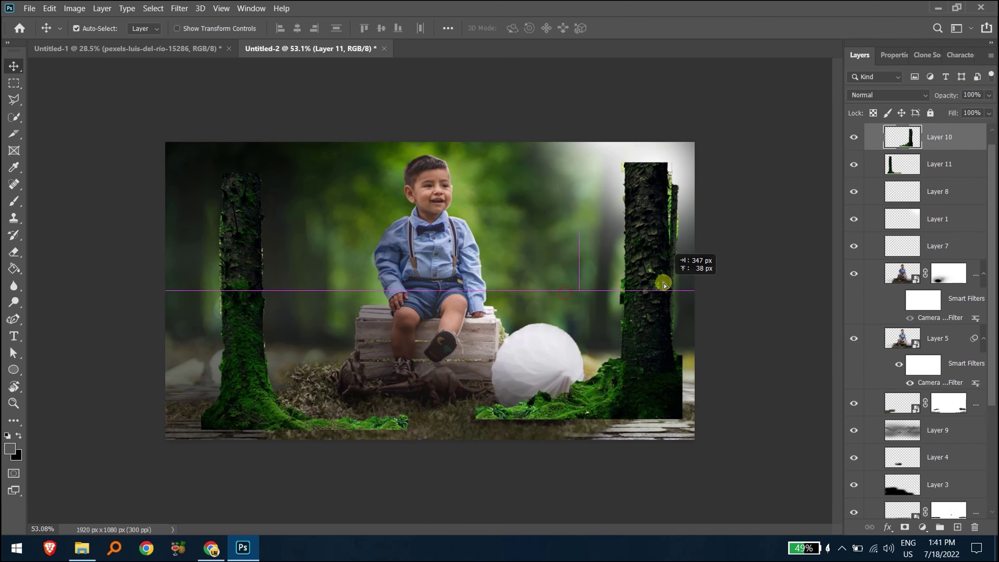
{"action": "scroll", "coordinate": [589, 362], "scroll_direction": "down", "scroll_amount": 3}
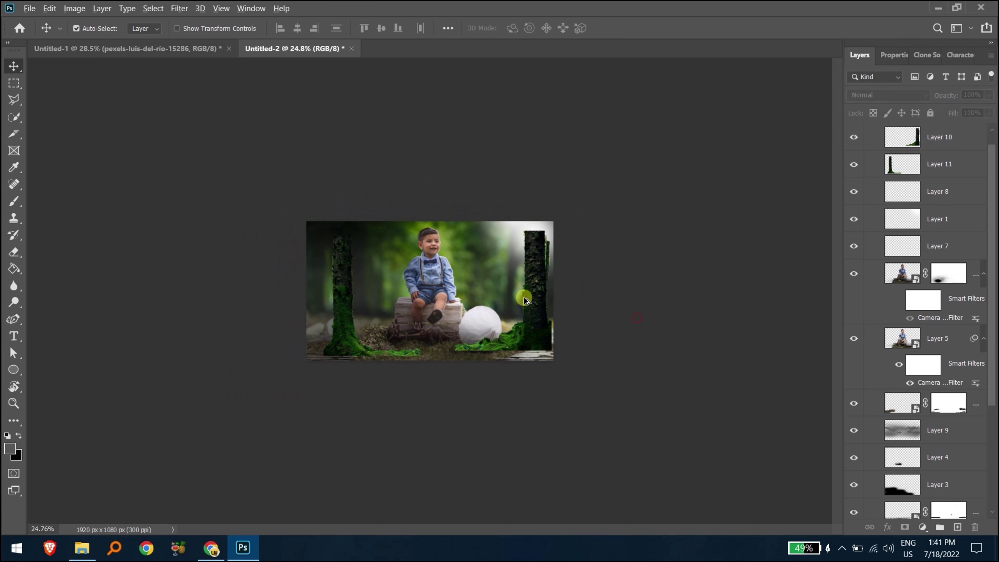
{"action": "scroll", "coordinate": [551, 302], "scroll_direction": "up", "scroll_amount": 2}
{"action": "key", "text": "ctrl+t"}
{"action": "mouse_move", "coordinate": [579, 210]}
{"action": "left_mouse_down"}
{"action": "mouse_move", "coordinate": [597, 213]}
{"action": "mouse_move", "coordinate": [594, 199]}
{"action": "left_mouse_up"}
{"action": "mouse_move", "coordinate": [466, 360]}
{"action": "left_mouse_down"}
{"action": "mouse_move", "coordinate": [426, 383]}
{"action": "mouse_move", "coordinate": [435, 379]}
{"action": "left_mouse_up"}
{"action": "left_click", "coordinate": [648, 28]}
{"action": "scroll", "coordinate": [544, 301], "scroll_direction": "up", "scroll_amount": 3}
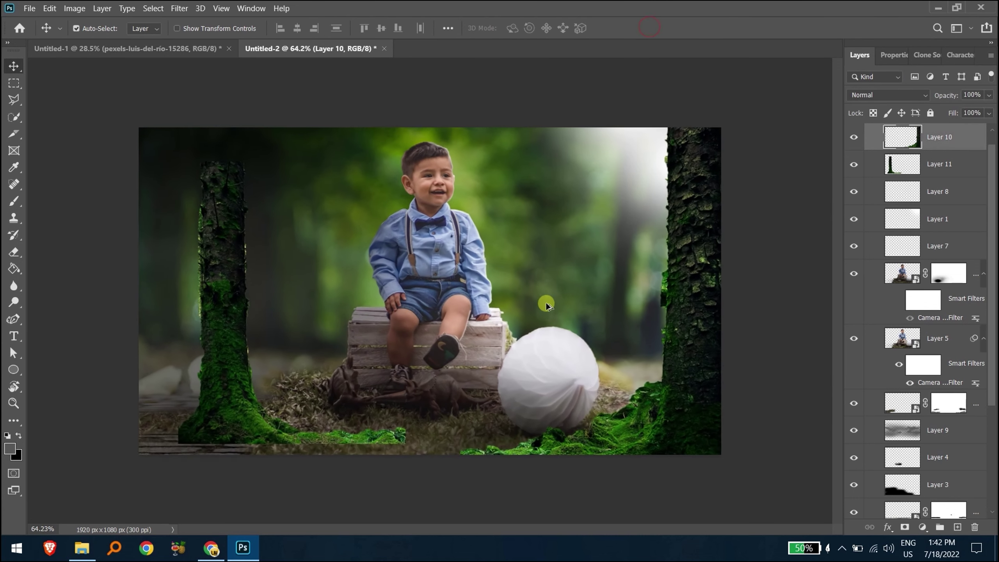
{"action": "scroll", "coordinate": [239, 326], "scroll_direction": "up", "scroll_amount": 2}
Enlarge the left trunk to about 140% at the left edge, and nudge the right trunk further right.
{"action": "left_click", "coordinate": [239, 326], "text": "ctrl"}
{"action": "key", "text": "ctrl+t"}
{"action": "left_click_drag", "start_coordinate": [150, 153], "coordinate": [53, 24]}
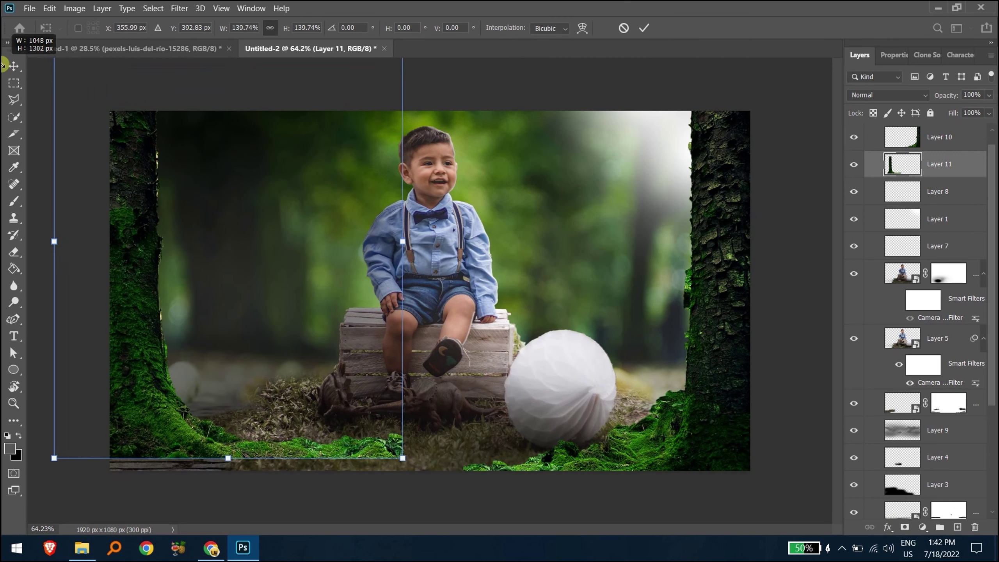
{"action": "left_click_drag", "start_coordinate": [140, 194], "coordinate": [103, 212]}
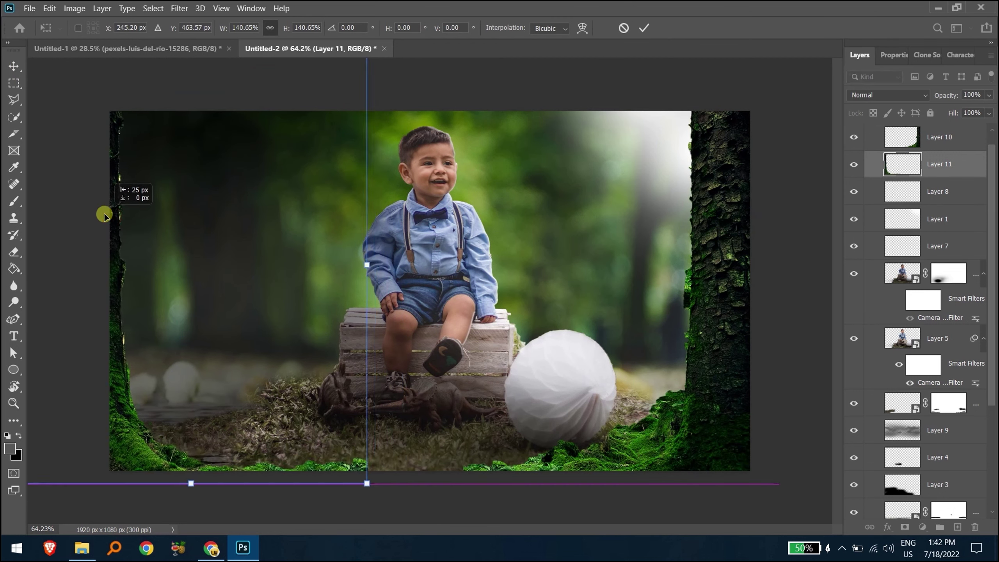
{"action": "left_click", "coordinate": [644, 27]}
{"action": "left_click_drag", "start_coordinate": [738, 309], "coordinate": [762, 308]}
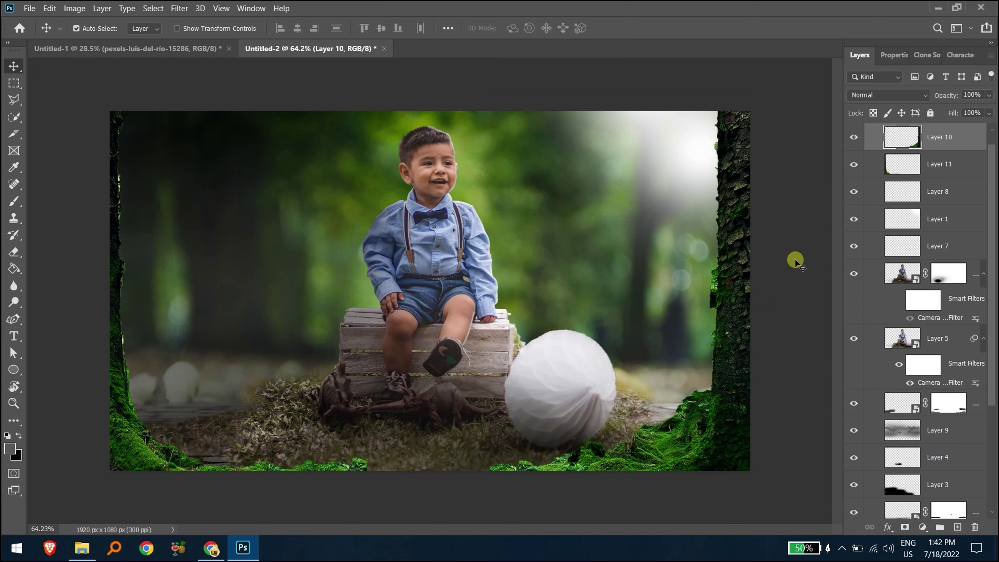
Mask Layer 10 and Layer 11, painting black at their bases, and group them with Ctrl+G.
{"action": "left_click", "coordinate": [905, 526]}
{"action": "key", "text": "b"}
{"action": "key", "text": "x"}
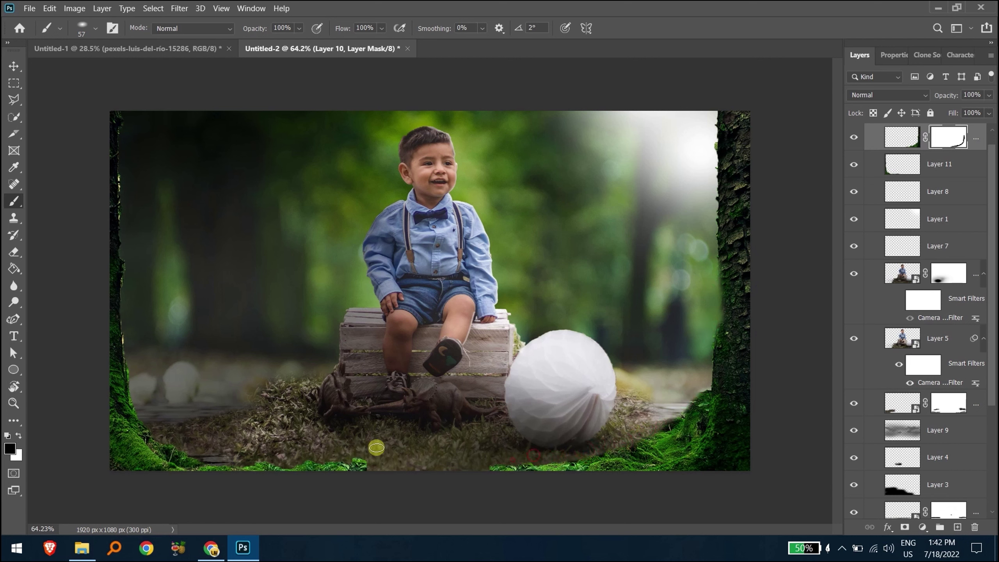
{"action": "left_click", "coordinate": [922, 166]}
{"action": "left_click", "coordinate": [904, 526]}
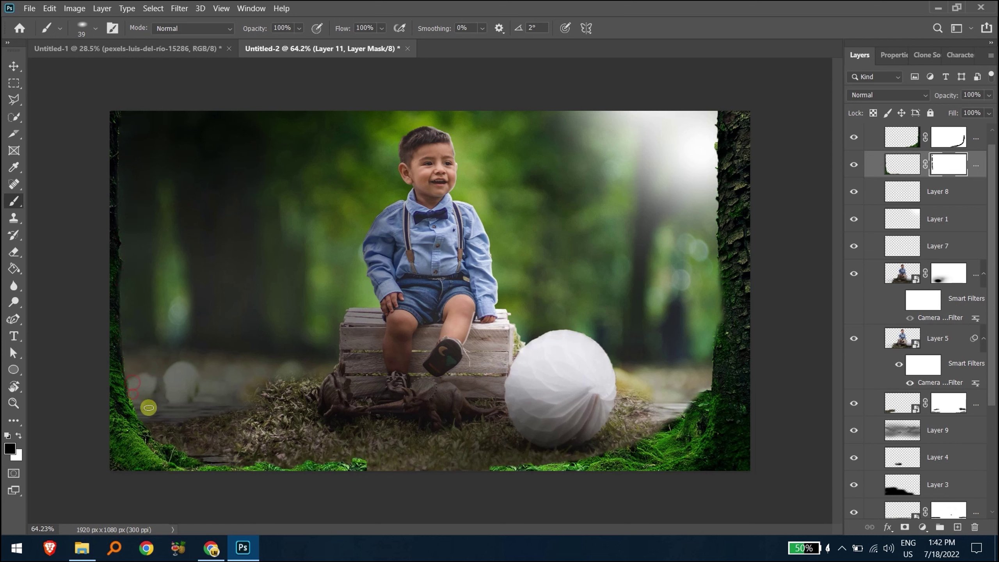
{"action": "key", "text": "ctrl+g"}
{"action": "key", "text": "x"}
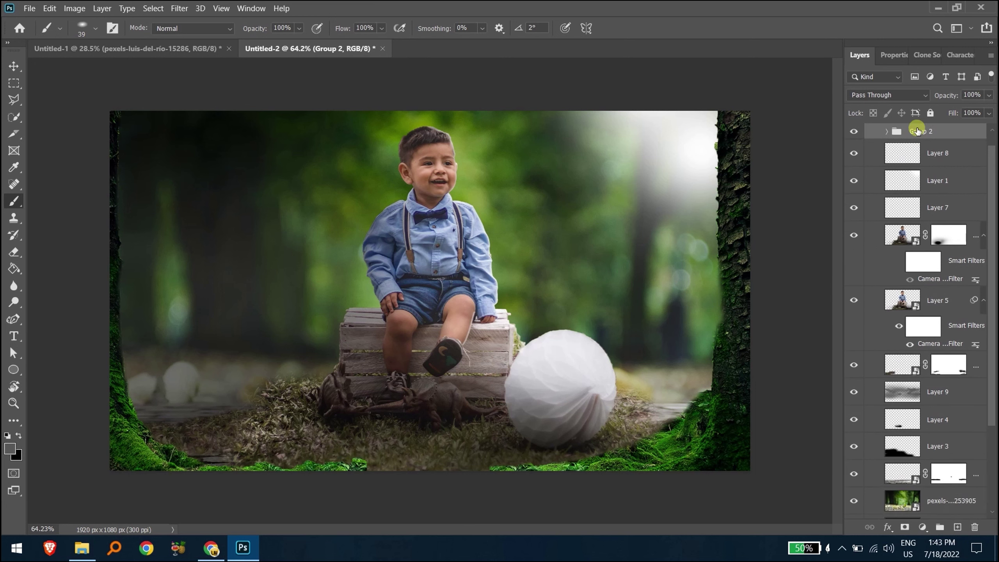
{"action": "left_click", "coordinate": [925, 527]}
Add Hue/Saturation at Hue -51, Saturation -37, then merge it with Group 2 into a smart object.
{"action": "left_click", "coordinate": [930, 402]}
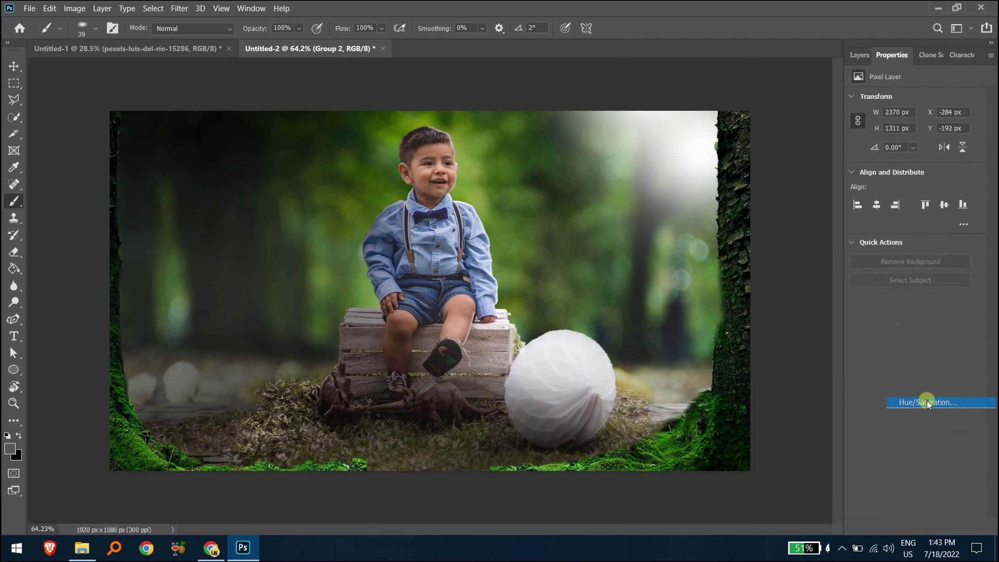
{"action": "left_click", "coordinate": [860, 55]}
{"action": "double_click", "coordinate": [920, 138]}
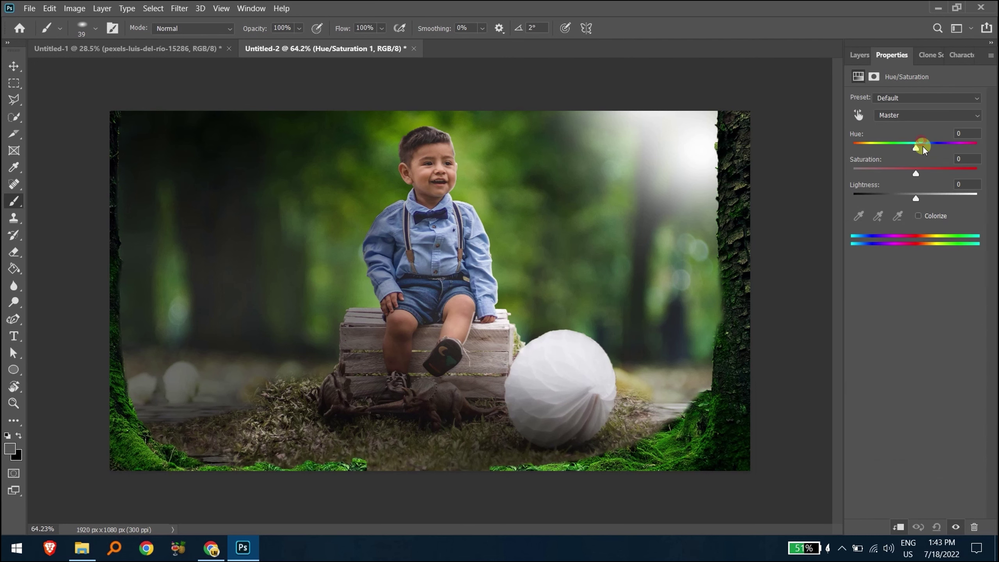
{"action": "mouse_move", "coordinate": [913, 147]}
{"action": "left_mouse_down"}
{"action": "mouse_move", "coordinate": [883, 144]}
{"action": "mouse_move", "coordinate": [950, 175]}
{"action": "mouse_move", "coordinate": [874, 167]}
{"action": "mouse_move", "coordinate": [887, 167]}
{"action": "left_mouse_up"}
{"action": "mouse_move", "coordinate": [915, 197]}
{"action": "left_mouse_down"}
{"action": "mouse_move", "coordinate": [930, 197]}
{"action": "mouse_move", "coordinate": [915, 198]}
{"action": "left_mouse_up"}
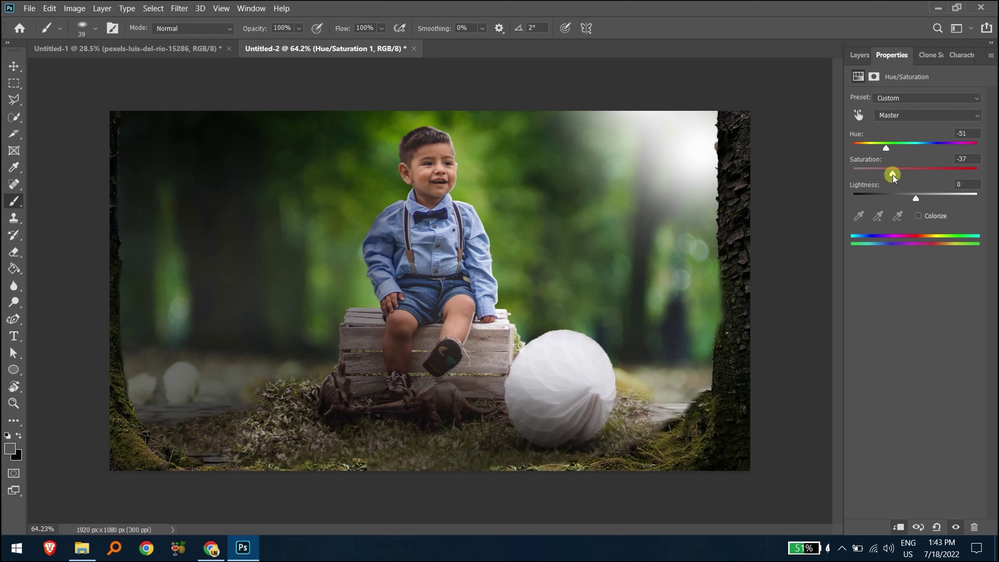
{"action": "left_click", "coordinate": [859, 55]}
{"action": "left_click_drag", "start_coordinate": [844, 203], "coordinate": [784, 189]}
{"action": "right_click", "coordinate": [936, 138]}
{"action": "left_click", "coordinate": [850, 171]}
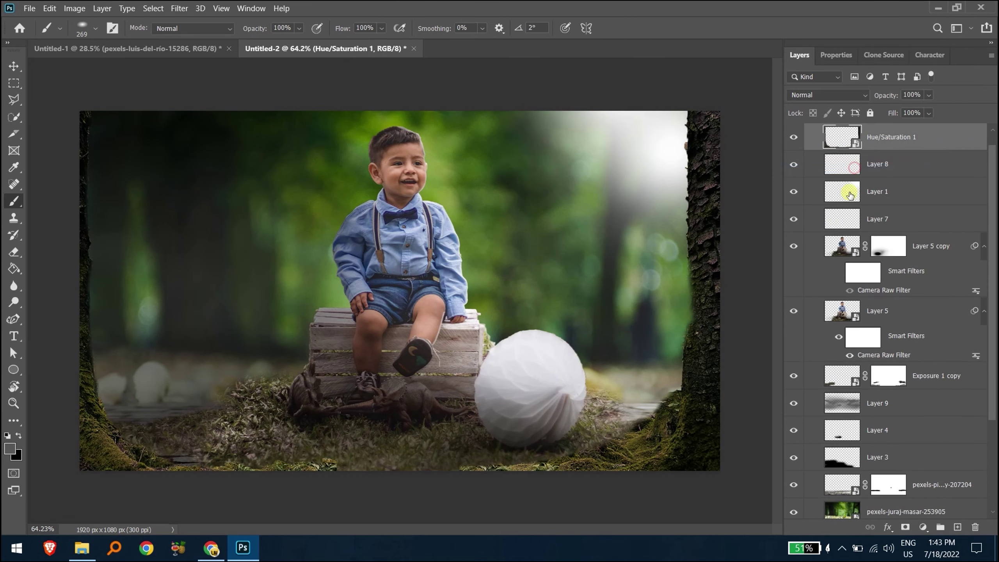
Add a layer mask to Hue/Saturation 1 and paint black along the bottom edge with a large soft brush.
{"action": "left_click", "coordinate": [905, 527]}
{"action": "right_click", "coordinate": [269, 432]}
{"action": "left_click_drag", "start_coordinate": [305, 453], "coordinate": [218, 459]}
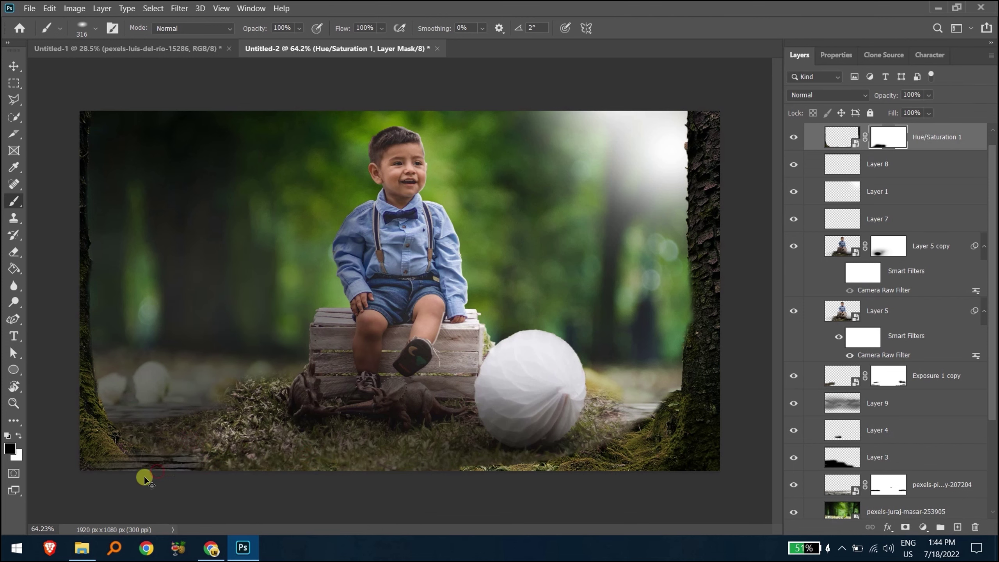
Zoom in on the base of the left trunk and shrink the brush tip to refine the mask there.
{"action": "scroll", "coordinate": [114, 474], "scroll_direction": "up", "scroll_amount": 2}
{"action": "scroll", "coordinate": [111, 465], "scroll_direction": "up", "scroll_amount": 1}
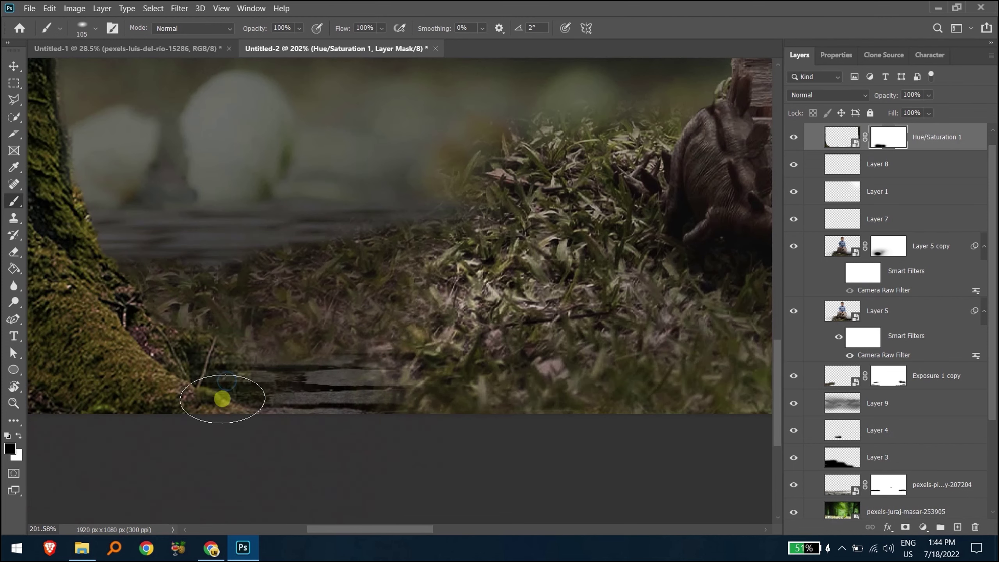
{"action": "scroll", "coordinate": [200, 411], "scroll_direction": "up", "scroll_amount": 2}
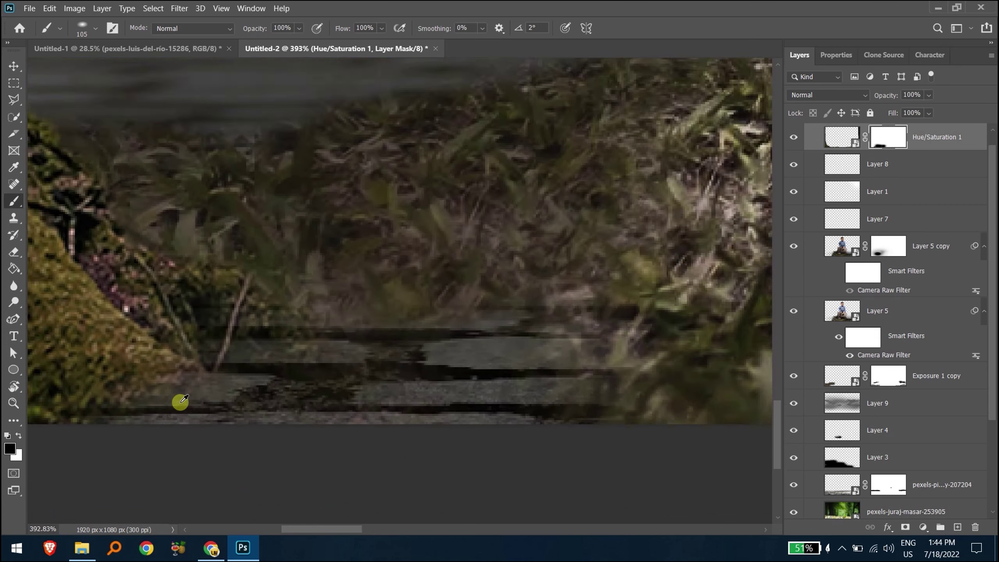
{"action": "scroll", "coordinate": [197, 408], "scroll_direction": "up", "scroll_amount": 1}
{"action": "right_click", "coordinate": [244, 411], "text": "alt"}
{"action": "key", "text": "Escape"}
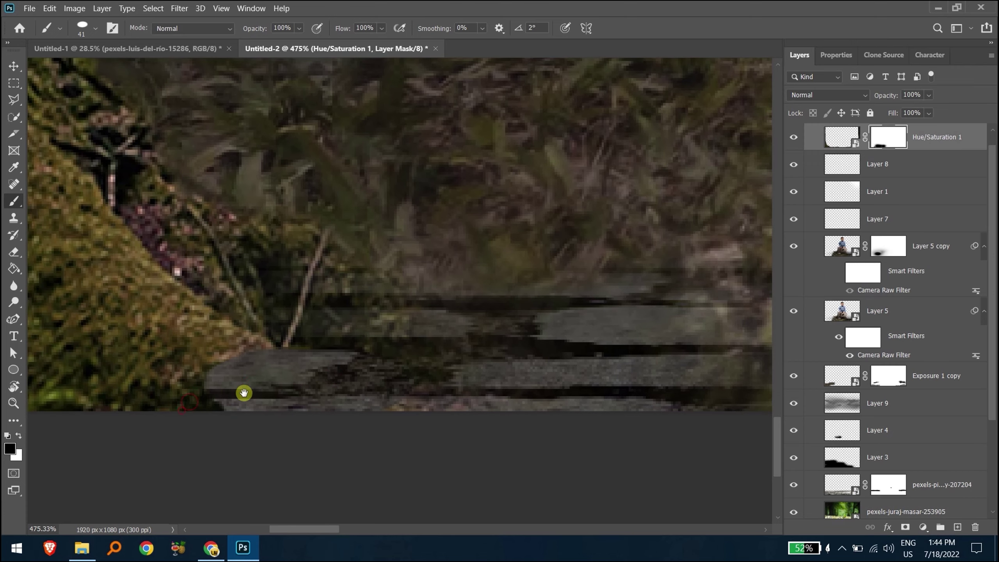
{"action": "left_click_drag", "start_coordinate": [207, 394], "coordinate": [246, 377]}
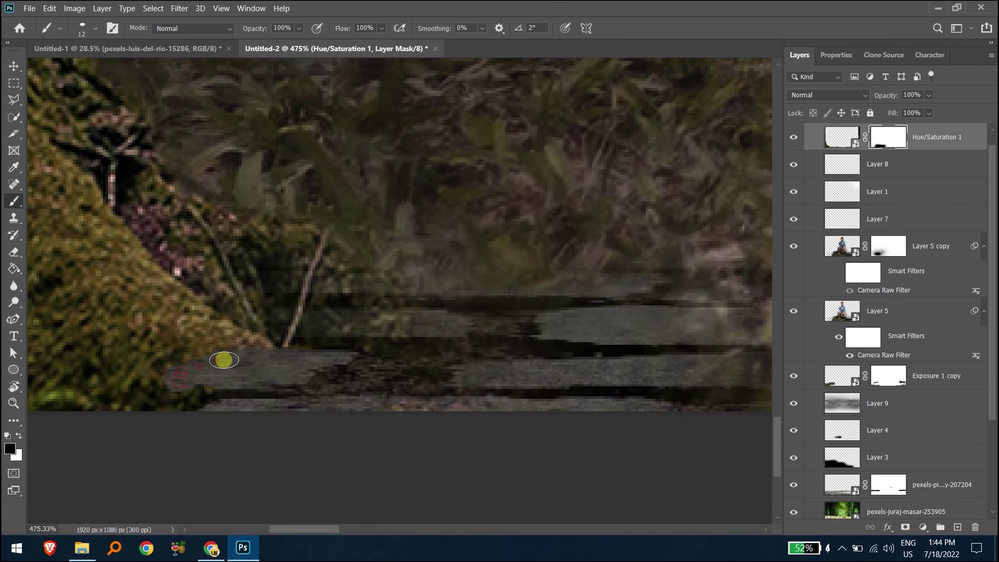
{"action": "mouse_move", "coordinate": [225, 405]}
{"action": "left_mouse_down"}
{"action": "mouse_move", "coordinate": [245, 392]}
{"action": "mouse_move", "coordinate": [363, 380]}
{"action": "left_mouse_up"}
Enlarge the brush, readjust the zoom, and select the merged trunk layer with the Move tool.
{"action": "key", "text": "bracketright"}
{"action": "key", "text": "bracketright"}
{"action": "key", "text": "bracketright"}
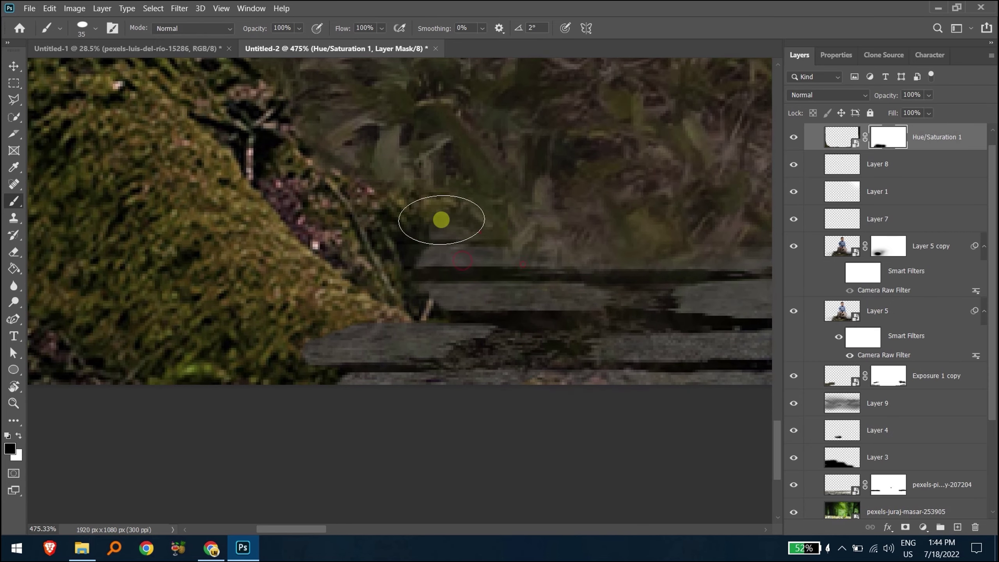
{"action": "scroll", "coordinate": [390, 259], "scroll_direction": "up", "scroll_amount": 3}
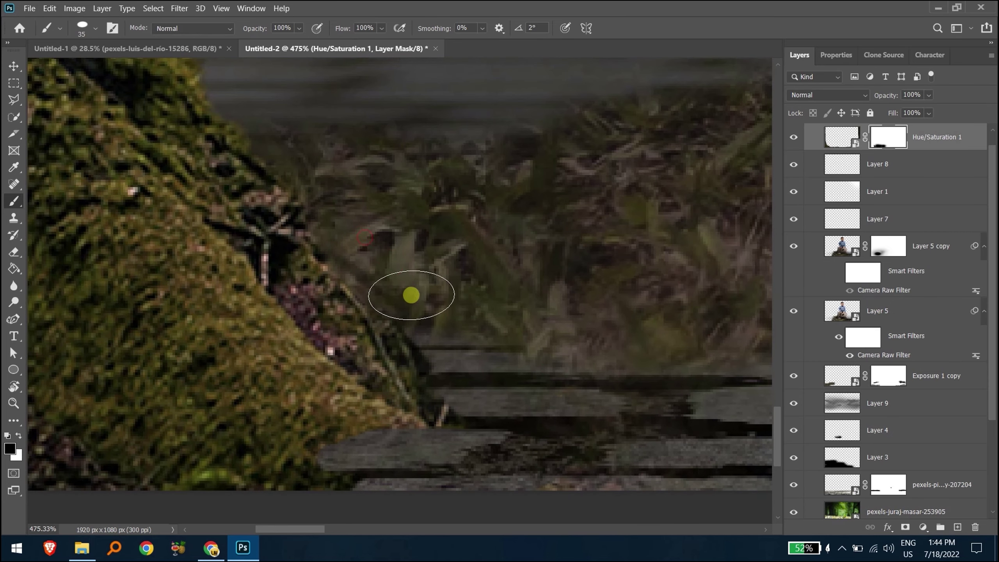
{"action": "scroll", "coordinate": [459, 334], "scroll_direction": "down", "scroll_amount": 3}
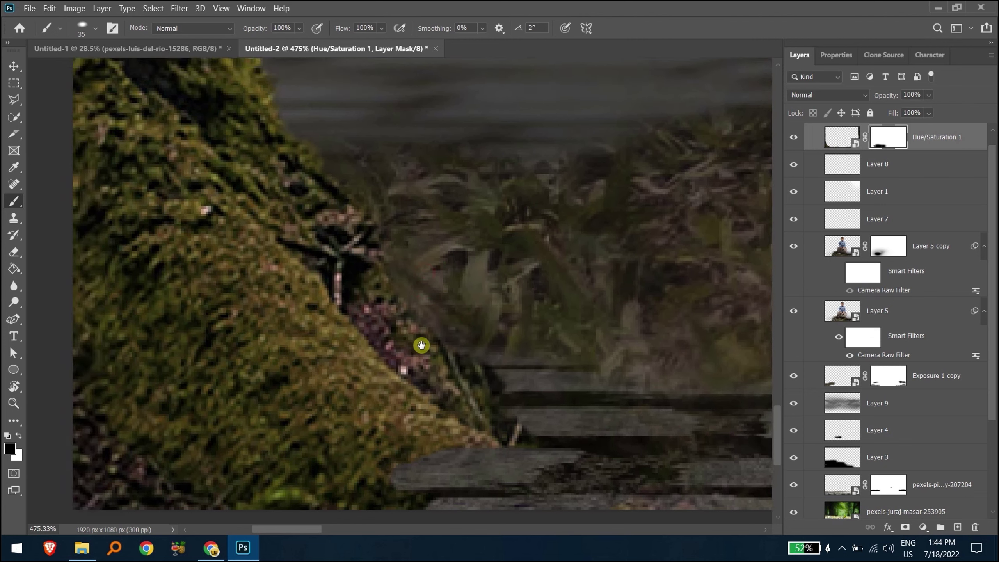
{"action": "scroll", "coordinate": [421, 346], "scroll_direction": "down", "scroll_amount": 4}
{"action": "scroll", "coordinate": [581, 357], "scroll_direction": "down", "scroll_amount": 2}
{"action": "scroll", "coordinate": [581, 357], "scroll_direction": "up", "scroll_amount": 1}
{"action": "key", "text": "v"}
{"action": "left_click", "coordinate": [929, 149]}
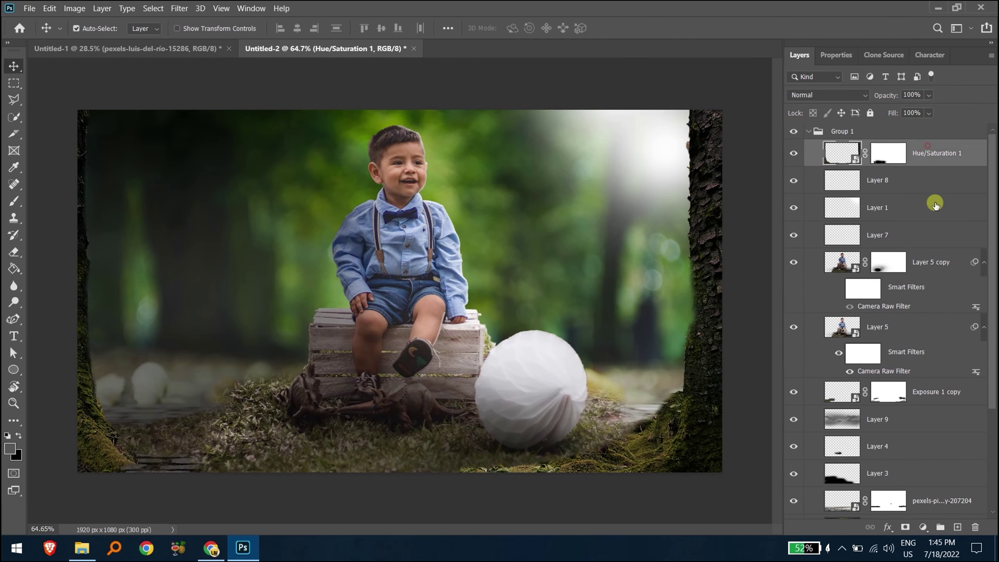
Add Layer 10 clipped to Hue/Saturation 1 and paint black over the right tree's edge.
{"action": "left_click", "coordinate": [957, 526]}
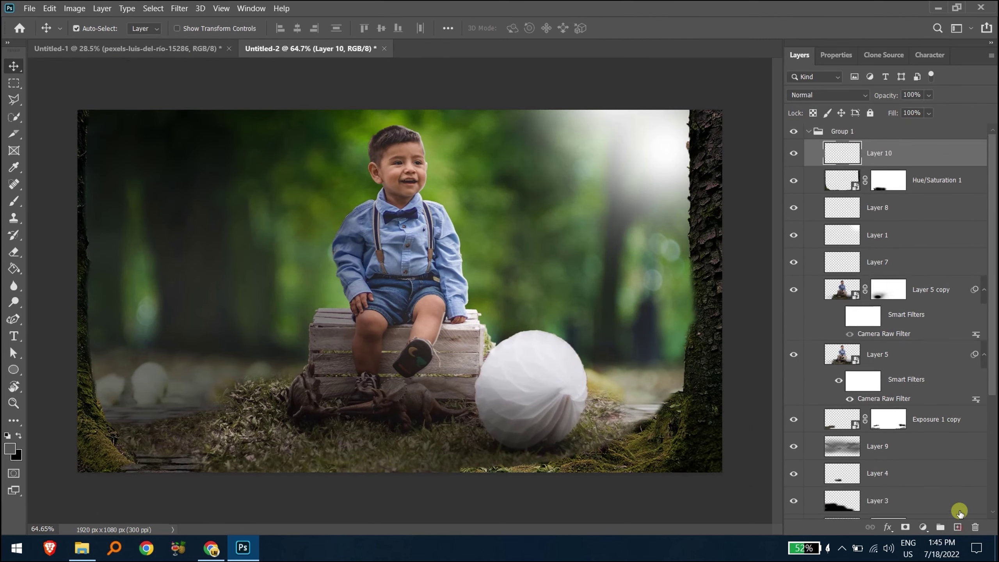
{"action": "left_click", "coordinate": [896, 162], "text": "alt"}
{"action": "key", "text": "b"}
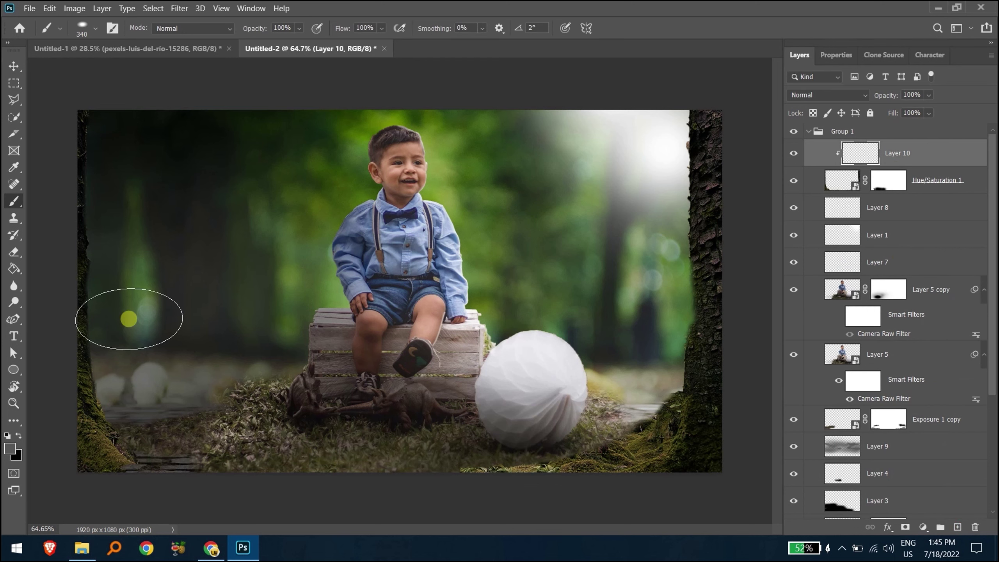
{"action": "key", "text": "d"}
{"action": "left_click_drag", "start_coordinate": [729, 196], "coordinate": [717, 441]}
With a larger brush, darken the bottom-right and bottom-left corners and set Layer 10 to 58% opacity.
{"action": "right_click", "coordinate": [711, 468]}
{"action": "key", "text": "Escape"}
{"action": "key", "text": "bracketright"}
{"action": "key", "text": "bracketright"}
{"action": "key", "text": "bracketright"}
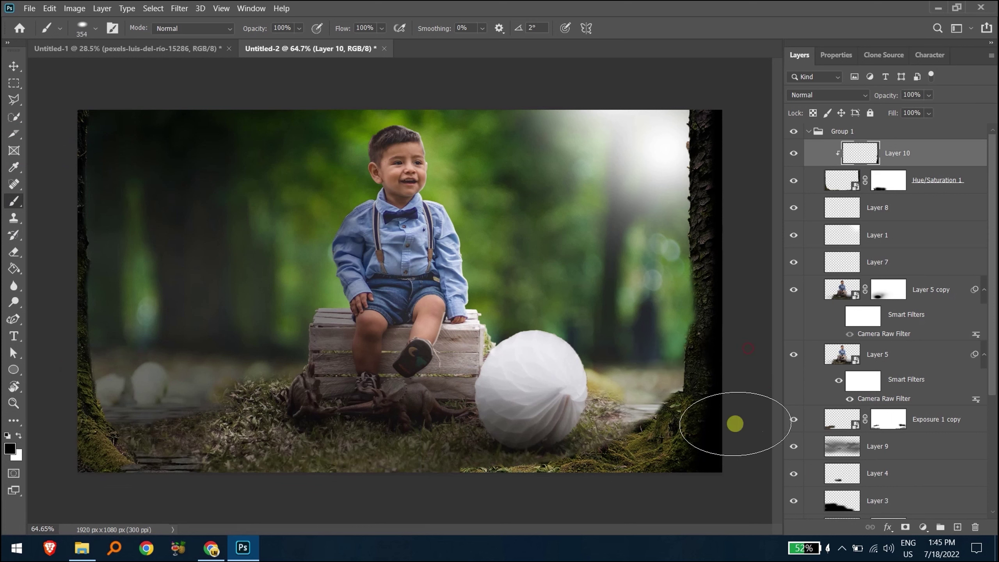
{"action": "left_click_drag", "start_coordinate": [684, 465], "coordinate": [684, 470]}
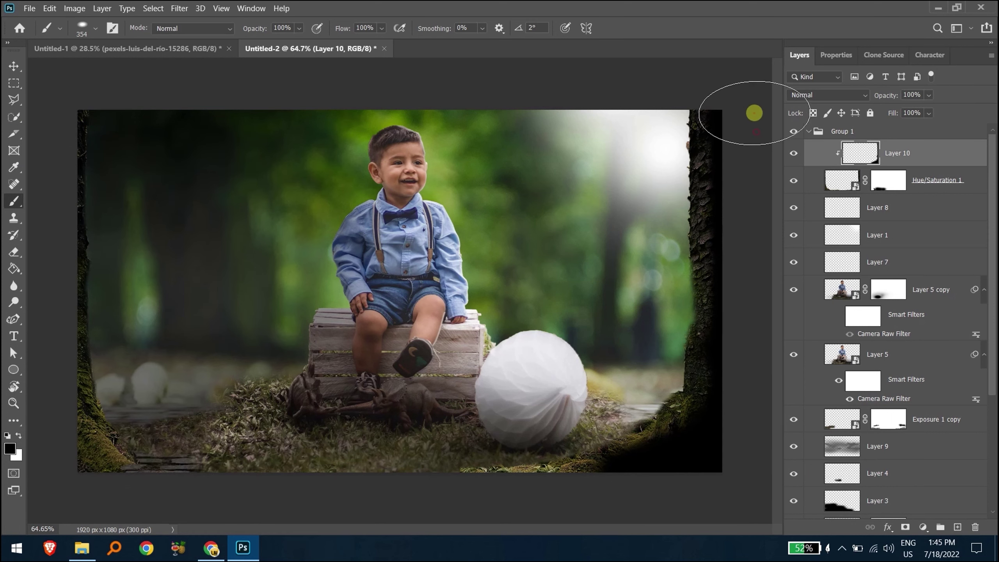
{"action": "left_click_drag", "start_coordinate": [885, 95], "coordinate": [857, 102]}
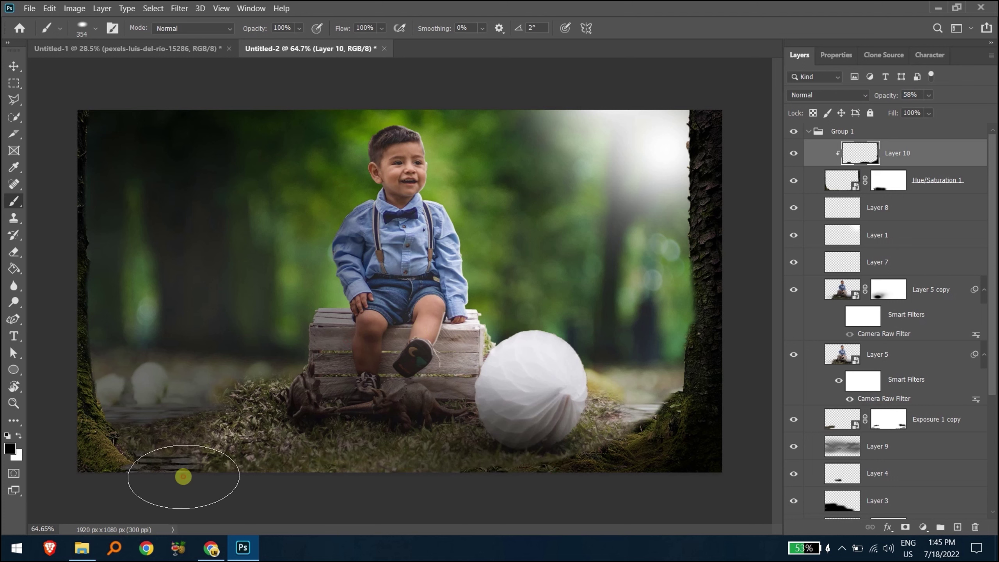
{"action": "left_click_drag", "start_coordinate": [181, 474], "coordinate": [122, 476]}
{"action": "right_click", "coordinate": [49, 440], "text": "alt"}
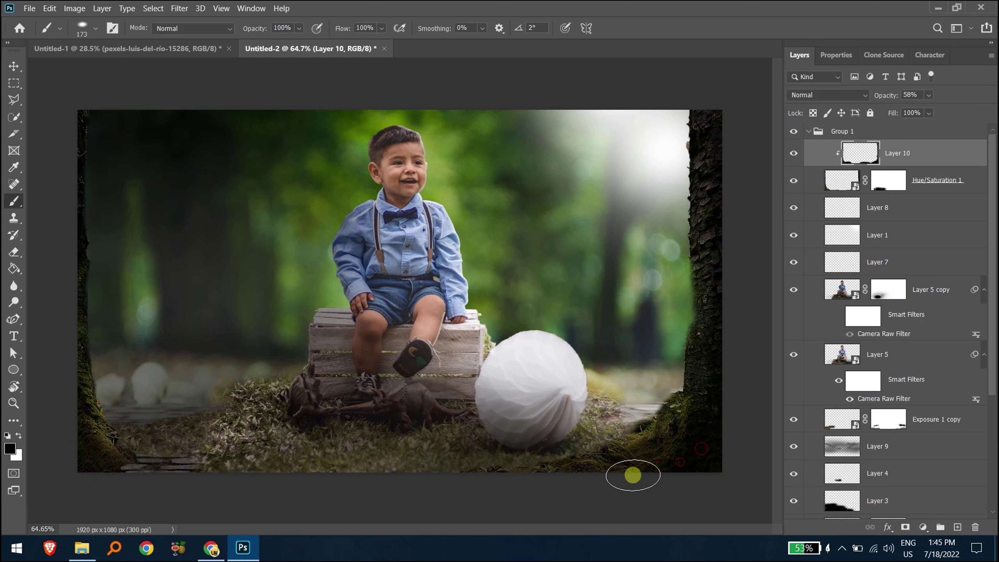
Toggle Group 1 and the Hue/Saturation adjustment off and on to compare before and after.
{"action": "left_click", "coordinate": [896, 140]}
{"action": "left_click", "coordinate": [793, 131]}
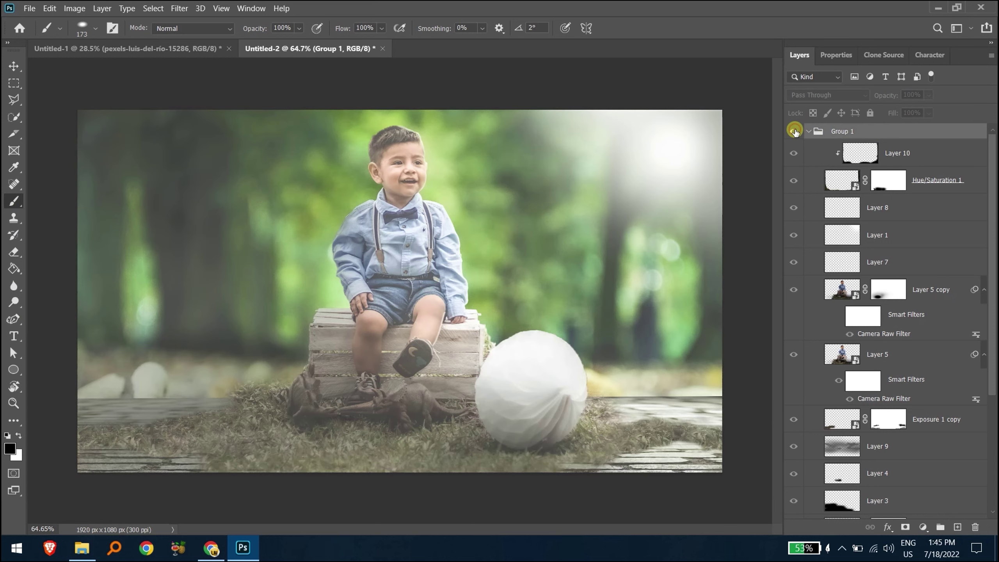
{"action": "left_click", "coordinate": [881, 156]}
{"action": "left_click", "coordinate": [945, 181]}
{"action": "left_click", "coordinate": [793, 180]}
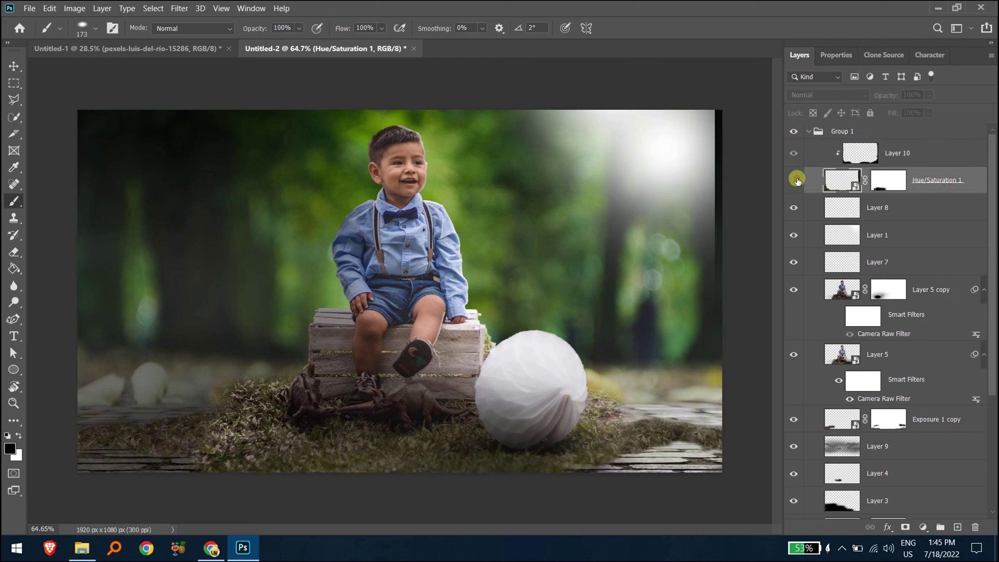
Create a new Layer 11 and move it to the top above Group 1.
{"action": "left_click", "coordinate": [926, 153]}
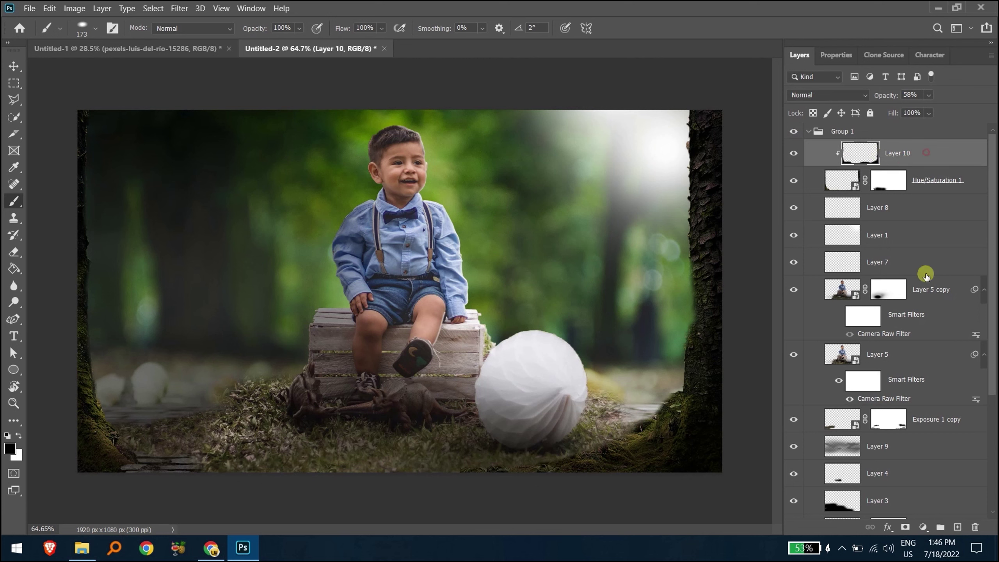
{"action": "left_click", "coordinate": [957, 527]}
{"action": "left_click_drag", "start_coordinate": [881, 154], "coordinate": [883, 134]}
Paint a very large soft black band along the bottom edge on Layer 11, faded to about 38% opacity.
{"action": "left_click_drag", "start_coordinate": [371, 410], "coordinate": [468, 397]}
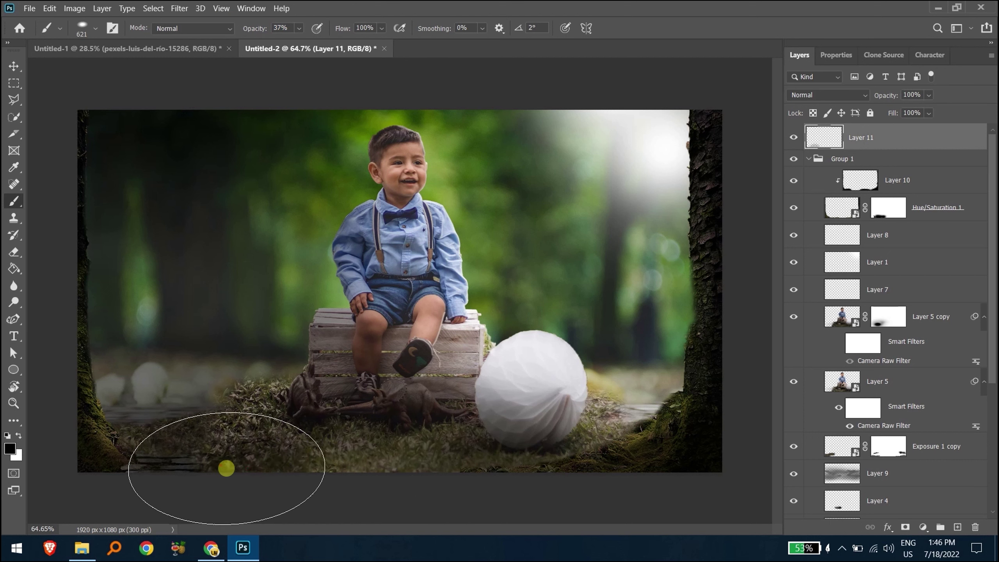
{"action": "left_click_drag", "start_coordinate": [226, 468], "coordinate": [116, 473]}
{"action": "left_click_drag", "start_coordinate": [348, 487], "coordinate": [489, 490]}
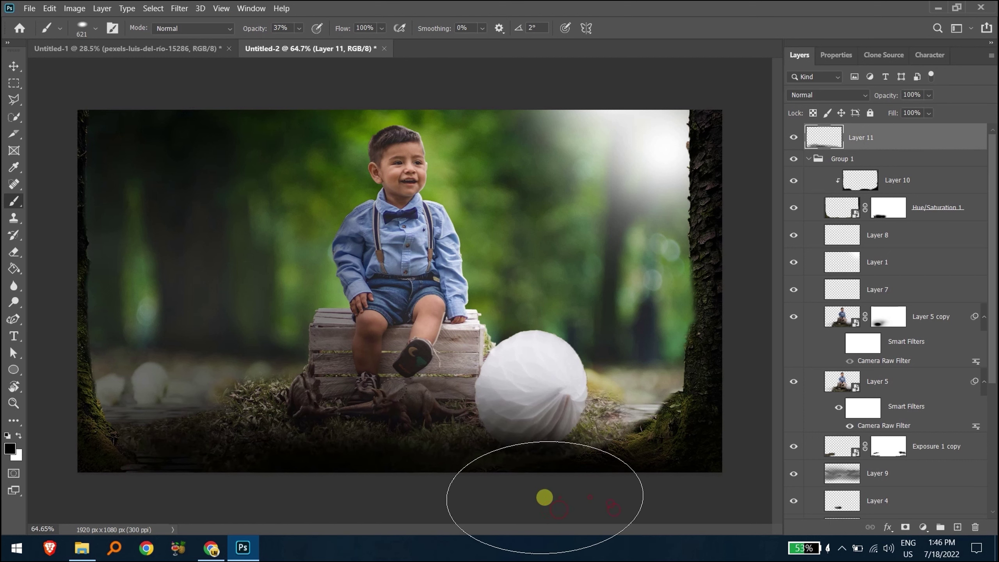
{"action": "left_click_drag", "start_coordinate": [176, 435], "coordinate": [172, 462]}
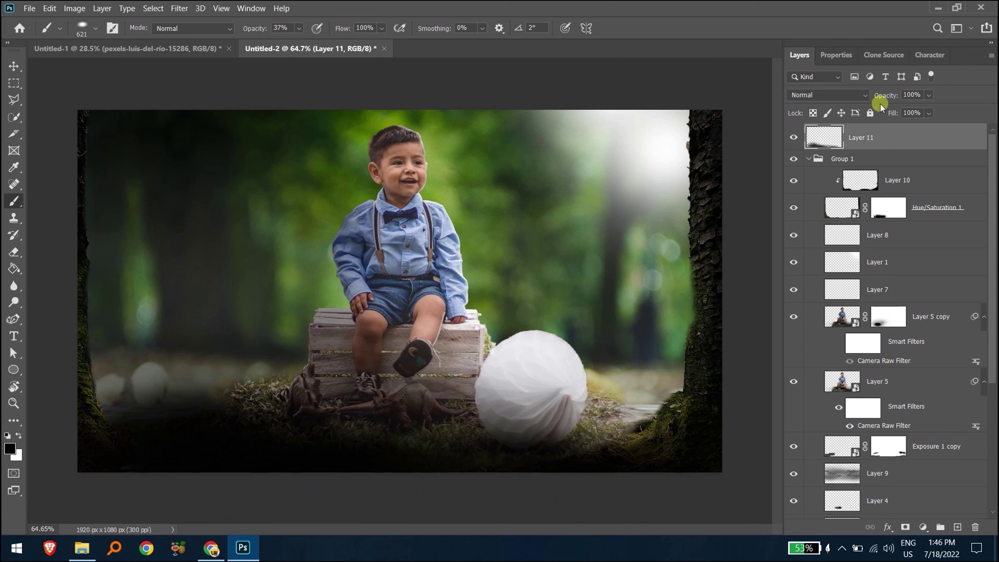
{"action": "left_click_drag", "start_coordinate": [841, 96], "coordinate": [827, 101]}
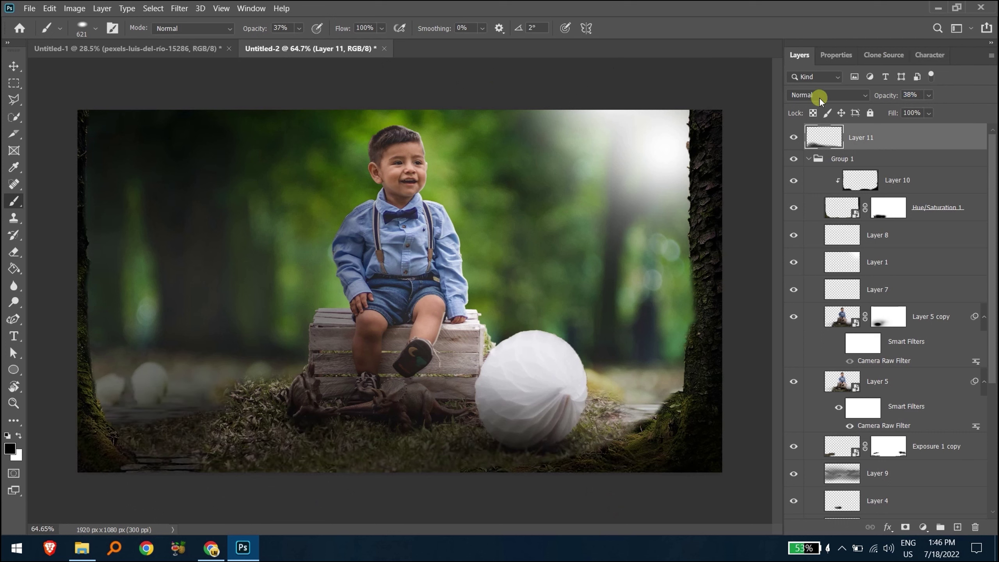
{"action": "key", "text": "v"}
{"action": "left_click", "coordinate": [916, 307]}
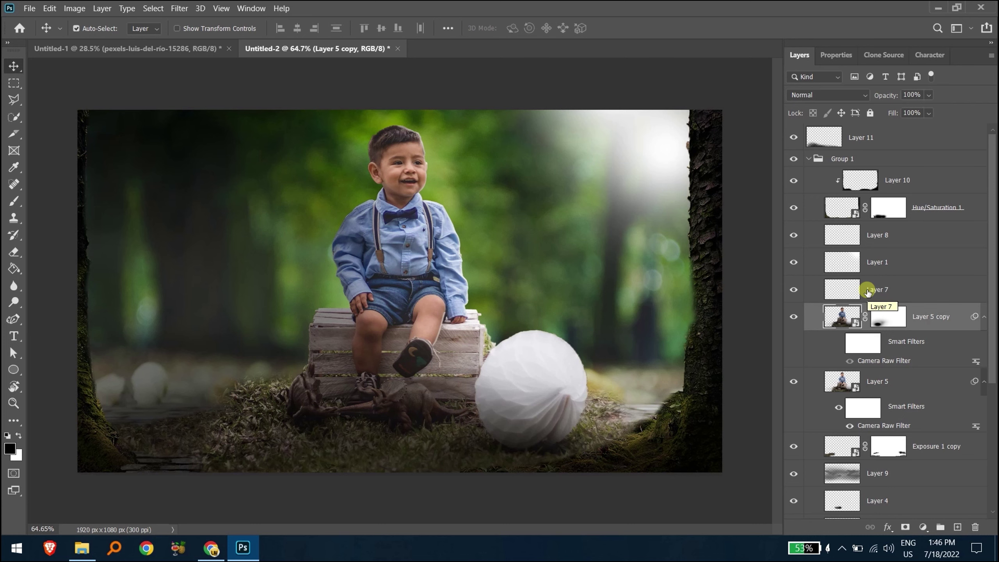
Add a new Layer 12 above Layer 5 copy and pick a soft round brush.
{"action": "scroll", "coordinate": [475, 401], "scroll_direction": "up", "scroll_amount": 1}
{"action": "scroll", "coordinate": [433, 366], "scroll_direction": "up", "scroll_amount": 3}
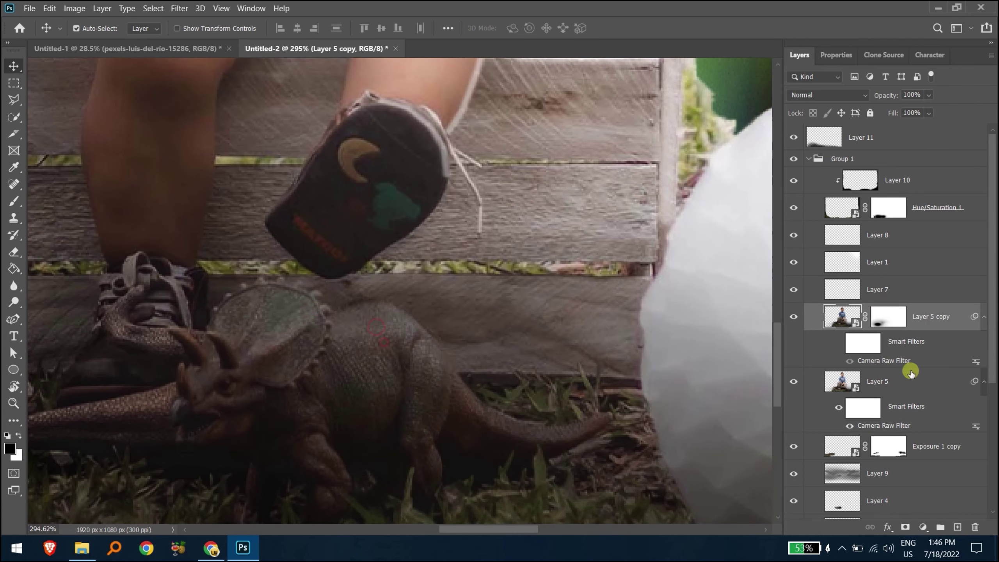
{"action": "key", "text": "ctrl+shift+alt+n"}
{"action": "key", "text": "e"}
{"action": "right_click", "coordinate": [383, 279]}
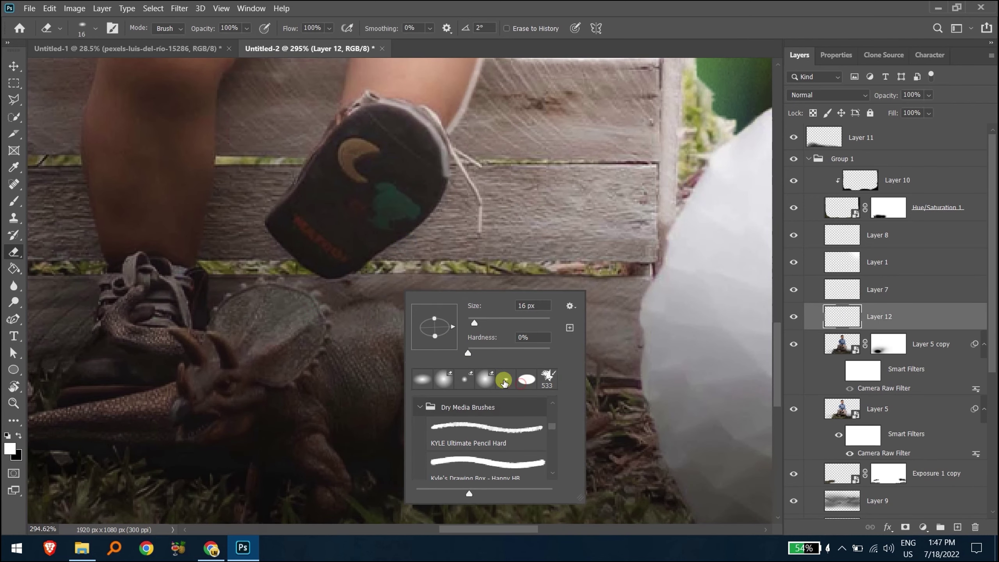
{"action": "key", "text": "b"}
{"action": "scroll", "coordinate": [481, 413], "scroll_direction": "down", "scroll_amount": 3}
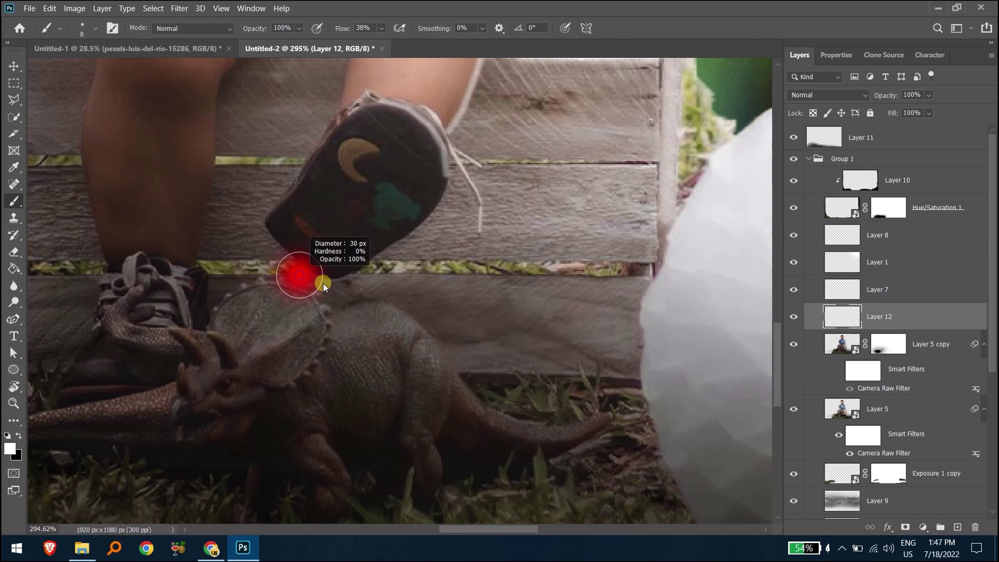
Paint a soft white highlight along the triceratops's back and tail, setting Layer 12 to 75% opacity and 18% fill.
{"action": "mouse_move", "coordinate": [343, 317]}
{"action": "left_mouse_down"}
{"action": "mouse_move", "coordinate": [406, 323]}
{"action": "mouse_move", "coordinate": [556, 433]}
{"action": "left_mouse_up"}
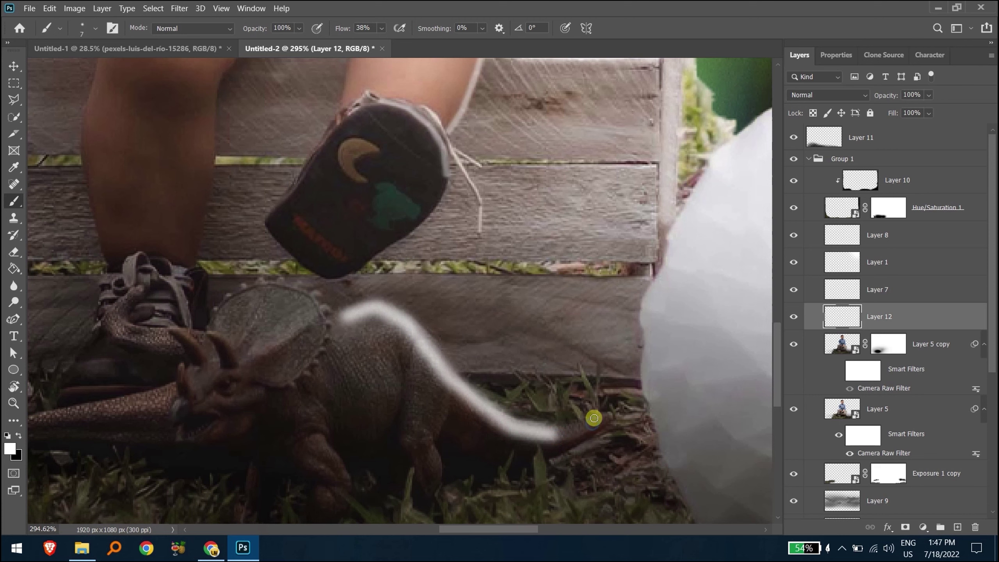
{"action": "left_click_drag", "start_coordinate": [607, 414], "coordinate": [552, 428]}
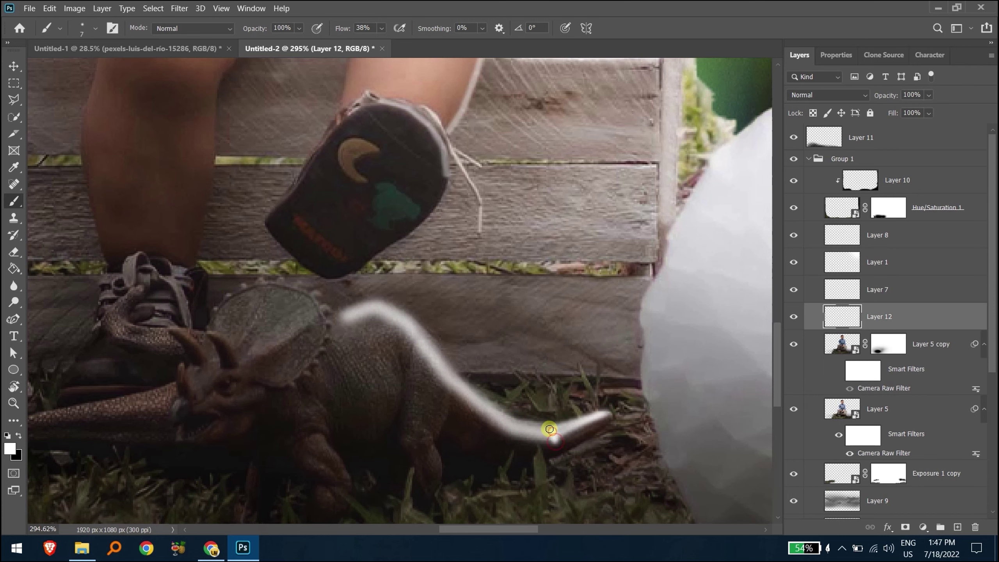
{"action": "scroll", "coordinate": [676, 315], "scroll_direction": "down", "scroll_amount": 3}
{"action": "left_click_drag", "start_coordinate": [887, 98], "coordinate": [830, 107]}
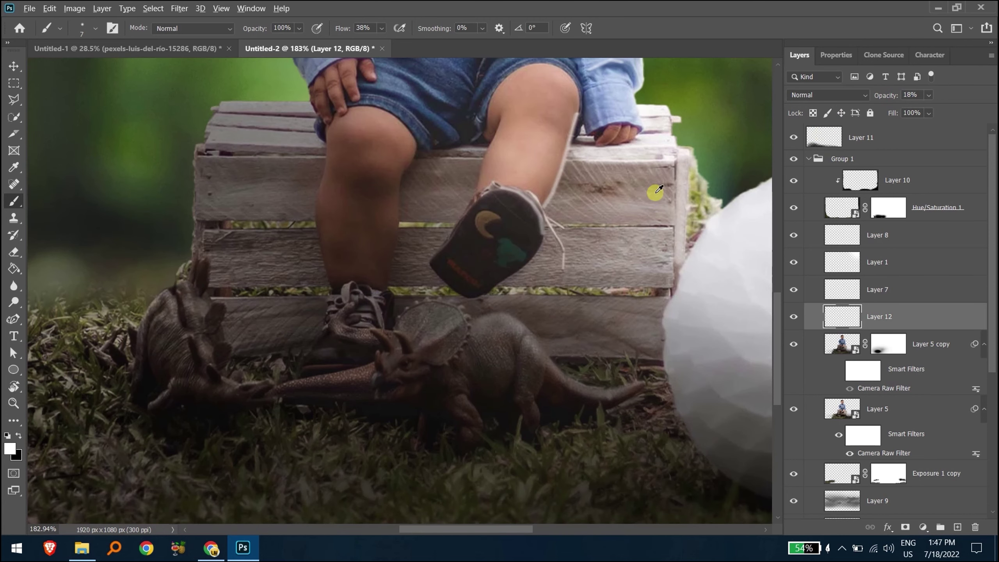
{"action": "scroll", "coordinate": [660, 183], "scroll_direction": "down", "scroll_amount": 5}
{"action": "scroll", "coordinate": [441, 304], "scroll_direction": "up", "scroll_amount": 3}
{"action": "left_click_drag", "start_coordinate": [885, 96], "coordinate": [900, 94]}
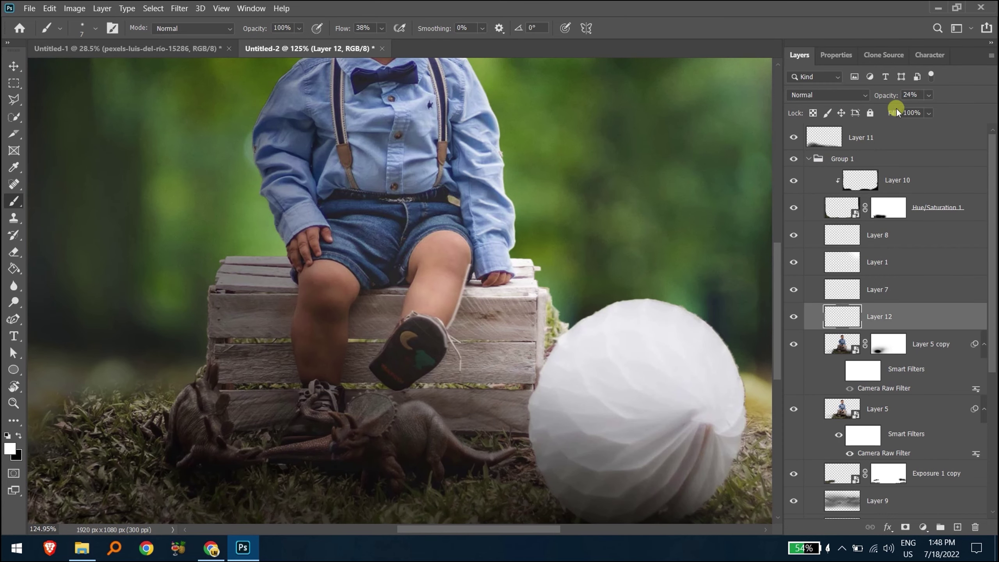
{"action": "mouse_move", "coordinate": [892, 96]}
{"action": "left_mouse_down"}
{"action": "mouse_move", "coordinate": [910, 99]}
{"action": "mouse_move", "coordinate": [843, 115]}
{"action": "left_mouse_up"}
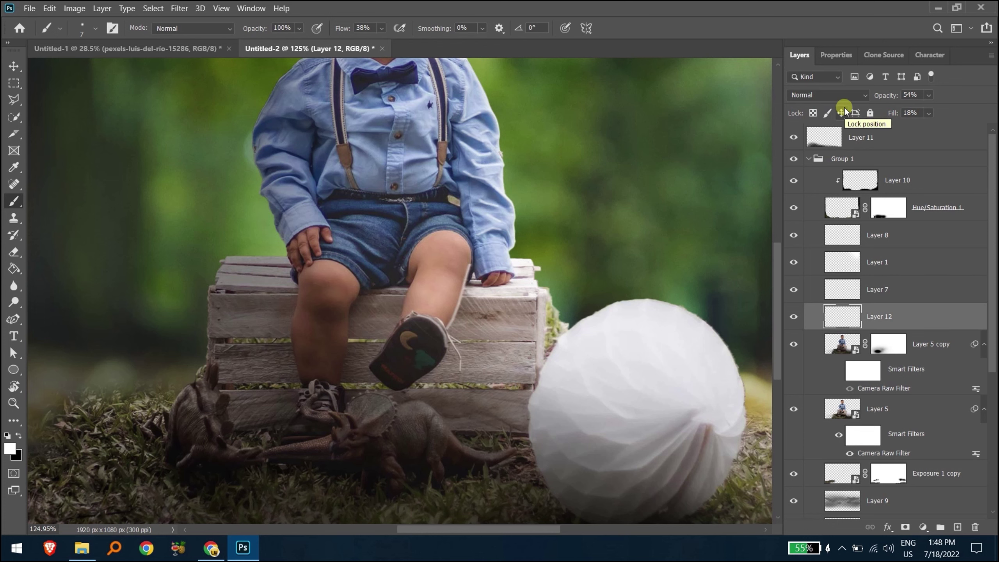
Zoom and pan to inspect the triceratops's body, legs and tail.
{"action": "scroll", "coordinate": [401, 433], "scroll_direction": "up", "scroll_amount": 4}
{"action": "scroll", "coordinate": [381, 350], "scroll_direction": "up", "scroll_amount": 1}
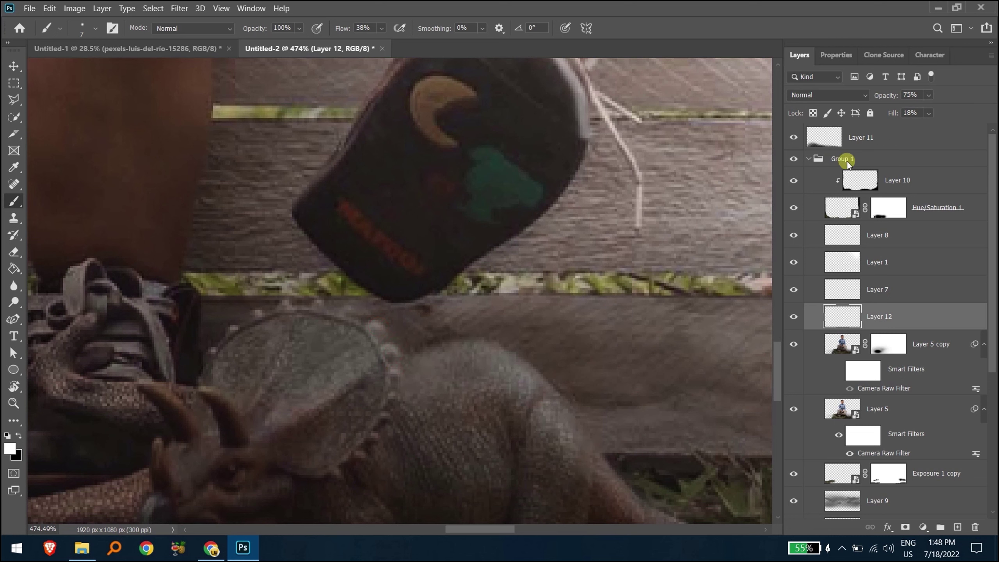
{"action": "left_click_drag", "start_coordinate": [526, 464], "coordinate": [561, 363]}
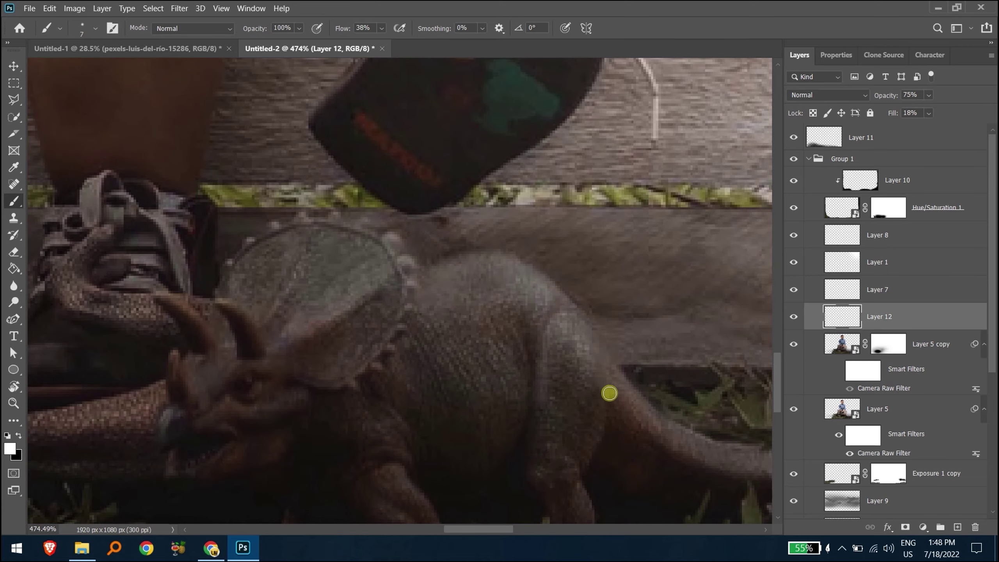
{"action": "left_click_drag", "start_coordinate": [585, 468], "coordinate": [533, 371]}
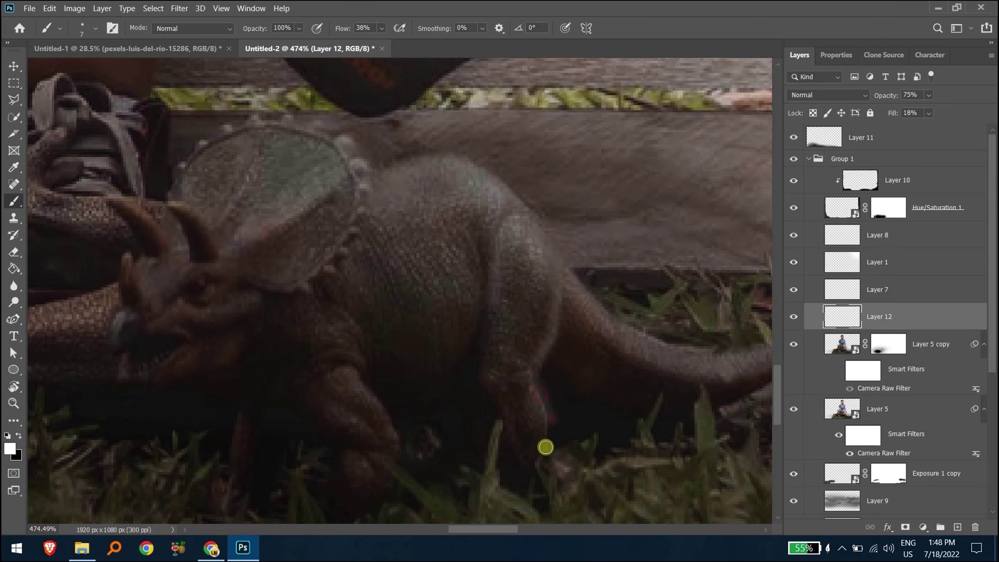
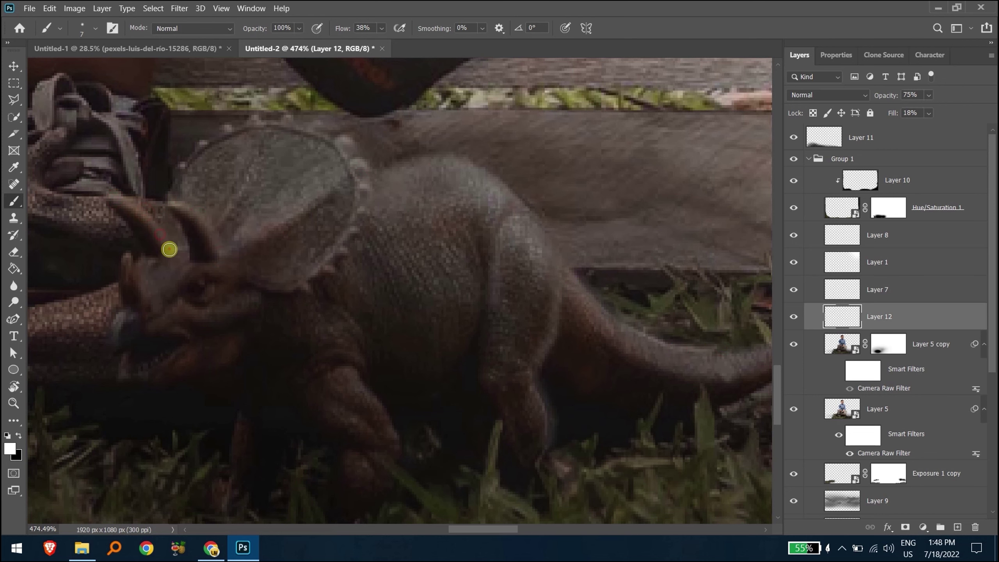
Paint soft white haze on a new layer on both sides of the boy, blended as Linear Dodge (Add).
{"action": "scroll", "coordinate": [133, 285], "scroll_direction": "down", "scroll_amount": 5}
{"action": "scroll", "coordinate": [252, 270], "scroll_direction": "down", "scroll_amount": 3}
{"action": "scroll", "coordinate": [339, 308], "scroll_direction": "down", "scroll_amount": 1}
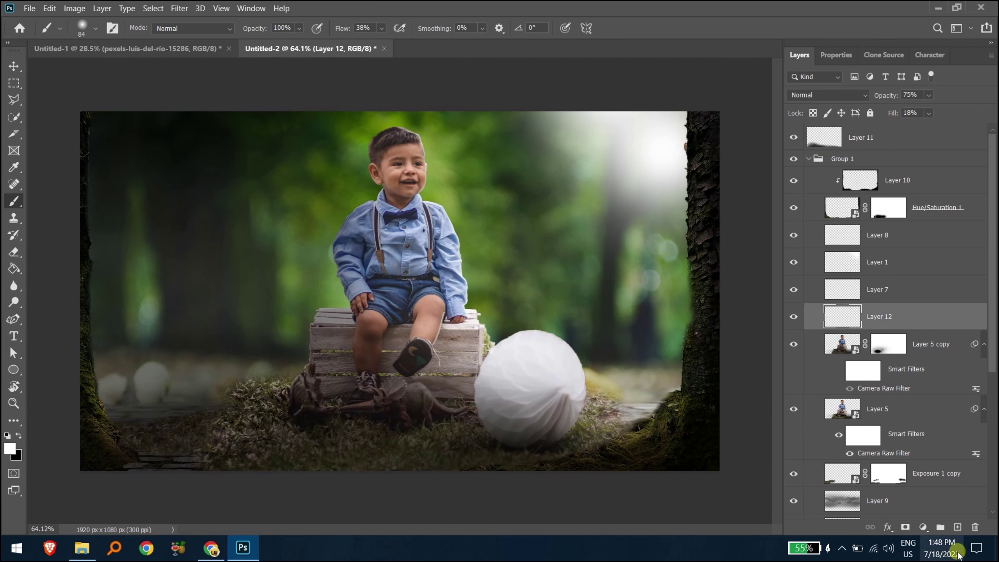
{"action": "left_click", "coordinate": [861, 137]}
{"action": "key", "text": "ctrl+shift+alt+n"}
{"action": "mouse_move", "coordinate": [600, 248]}
{"action": "left_mouse_down"}
{"action": "mouse_move", "coordinate": [655, 267]}
{"action": "mouse_move", "coordinate": [504, 283]}
{"action": "left_mouse_up"}
{"action": "left_click_drag", "start_coordinate": [599, 289], "coordinate": [505, 292]}
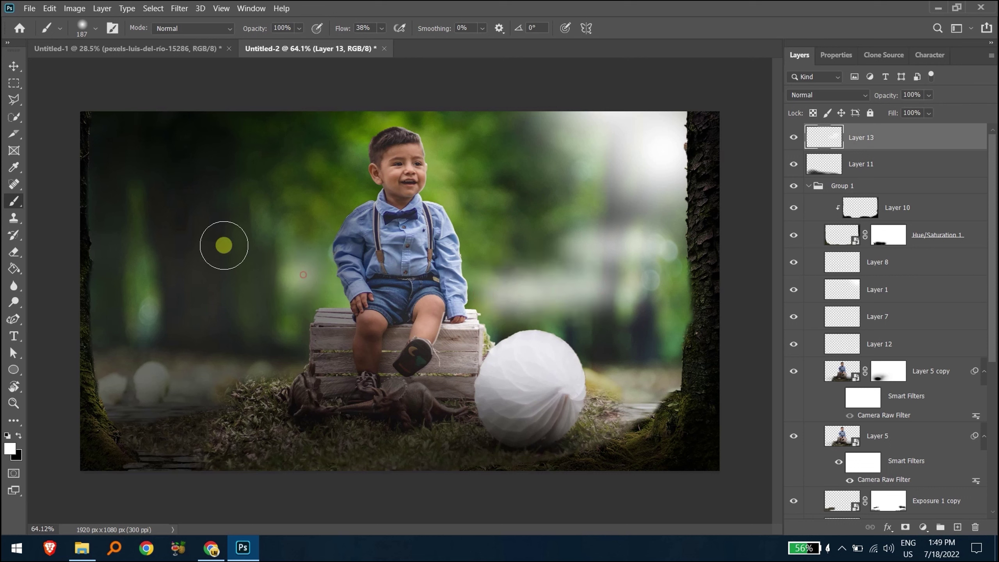
{"action": "left_click_drag", "start_coordinate": [223, 240], "coordinate": [181, 277]}
{"action": "mouse_move", "coordinate": [252, 221]}
{"action": "left_mouse_down"}
{"action": "mouse_move", "coordinate": [290, 272]}
{"action": "mouse_move", "coordinate": [276, 274]}
{"action": "mouse_move", "coordinate": [263, 252]}
{"action": "left_mouse_up"}
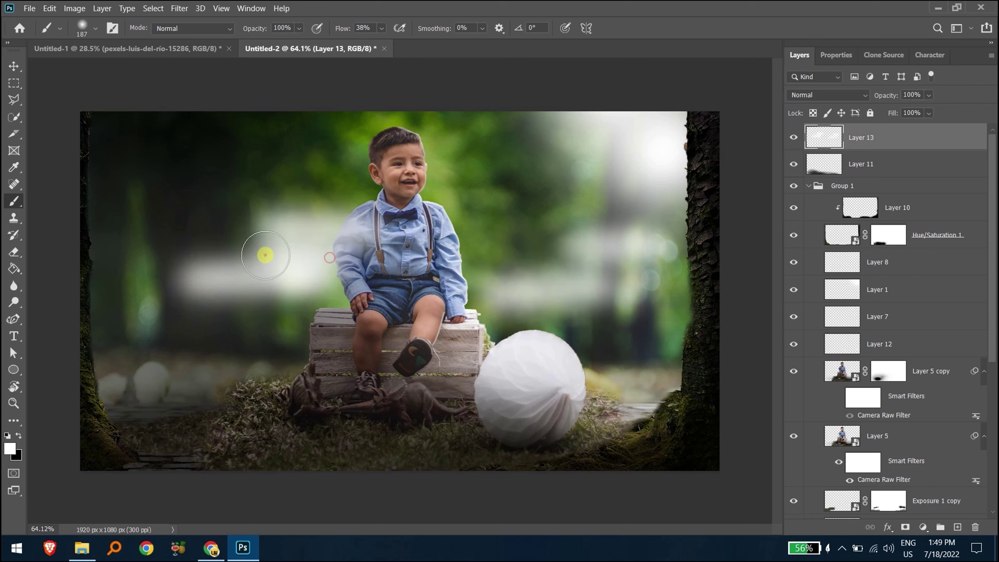
{"action": "left_click", "coordinate": [828, 94]}
{"action": "left_click", "coordinate": [830, 228]}
Set the haze layer to Overlay at about 79% fill and scale it to roughly 120%.
{"action": "left_click_drag", "start_coordinate": [892, 113], "coordinate": [832, 101]}
{"action": "left_click", "coordinate": [828, 95]}
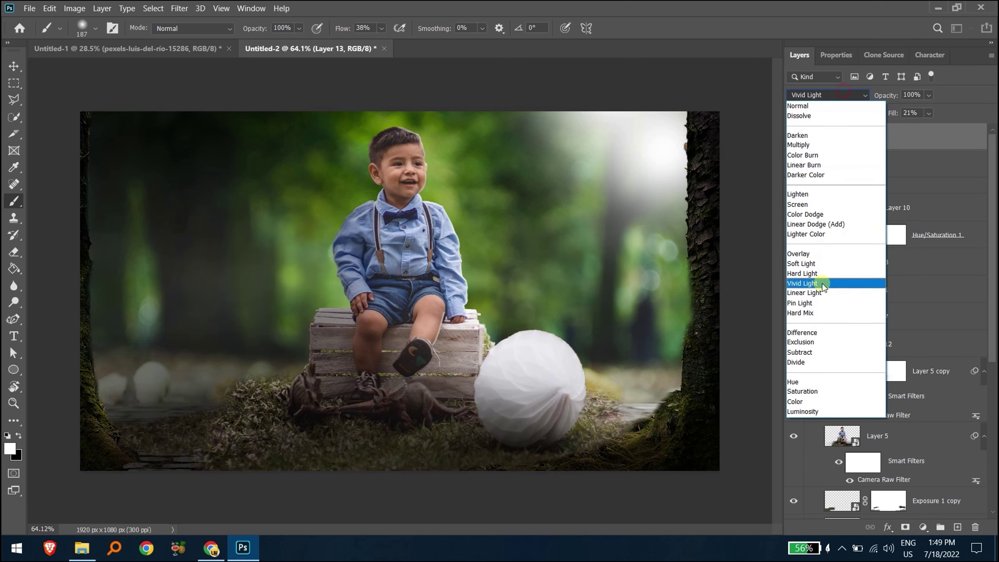
{"action": "left_click", "coordinate": [802, 253]}
{"action": "left_click_drag", "start_coordinate": [893, 112], "coordinate": [954, 113]}
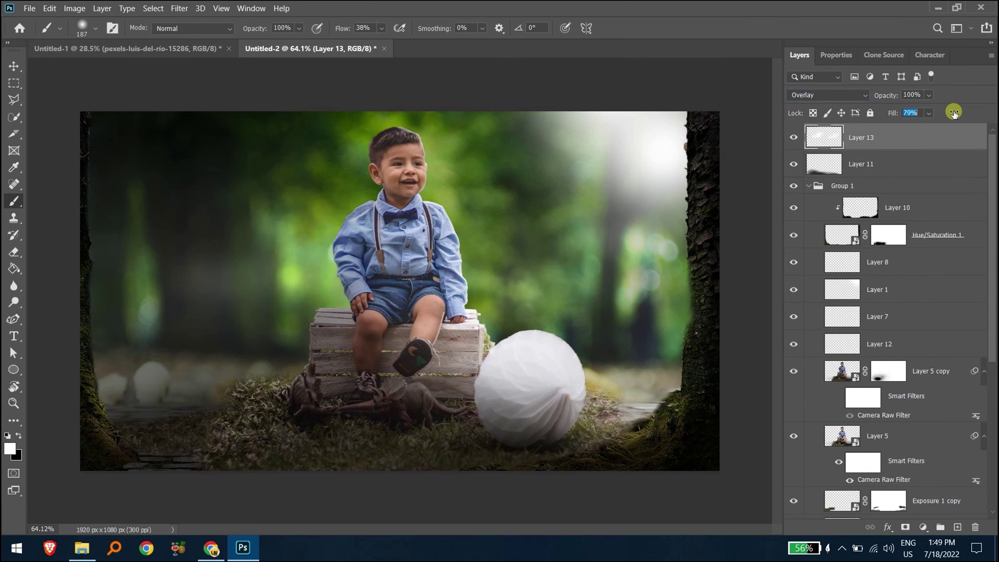
{"action": "key", "text": "ctrl+t"}
{"action": "left_click_drag", "start_coordinate": [143, 261], "coordinate": [35, 261]}
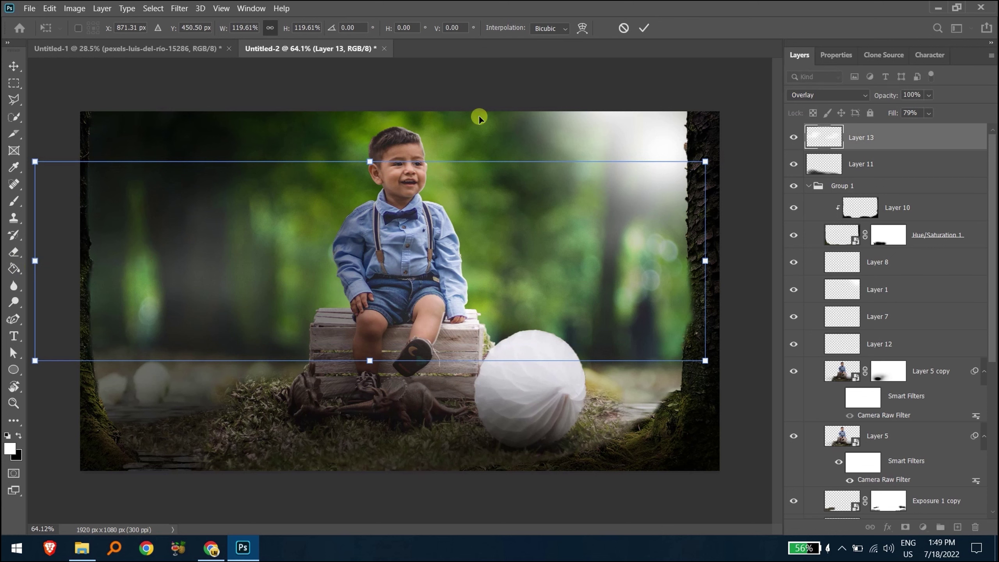
{"action": "left_click", "coordinate": [645, 28]}
Add an Exposure adjustment of -1.69 above the background photo layer.
{"action": "scroll", "coordinate": [893, 389], "scroll_direction": "down", "scroll_amount": 3}
{"action": "left_click", "coordinate": [893, 390]}
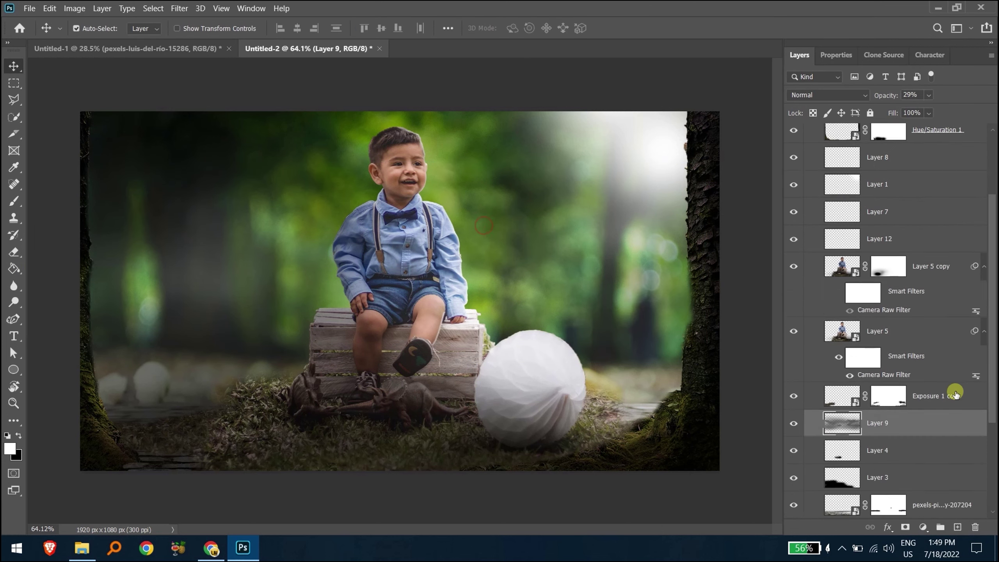
{"action": "scroll", "coordinate": [894, 391], "scroll_direction": "down", "scroll_amount": 3}
{"action": "left_click", "coordinate": [893, 391]}
{"action": "left_click", "coordinate": [923, 527]}
{"action": "left_click", "coordinate": [905, 379]}
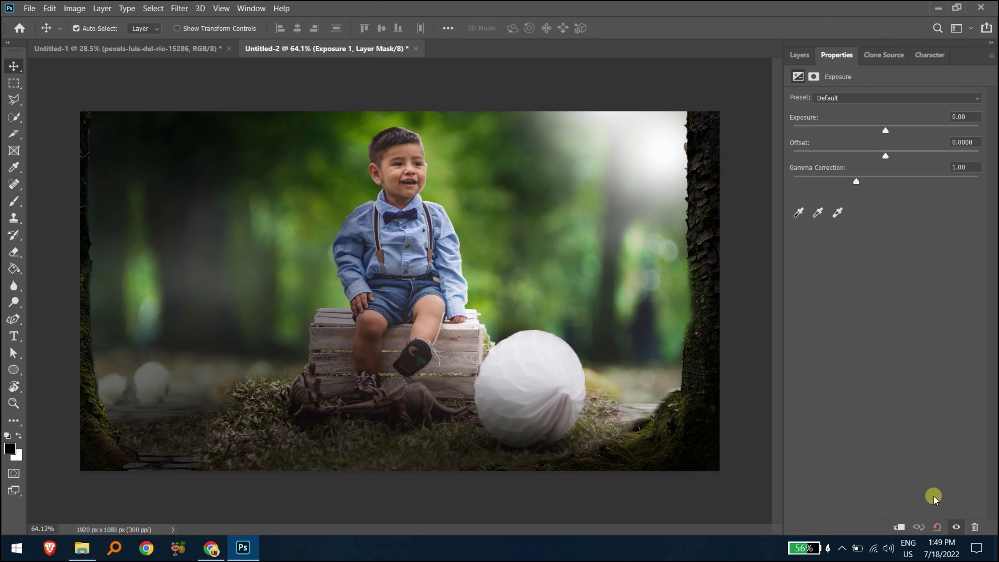
{"action": "left_click_drag", "start_coordinate": [876, 129], "coordinate": [862, 131]}
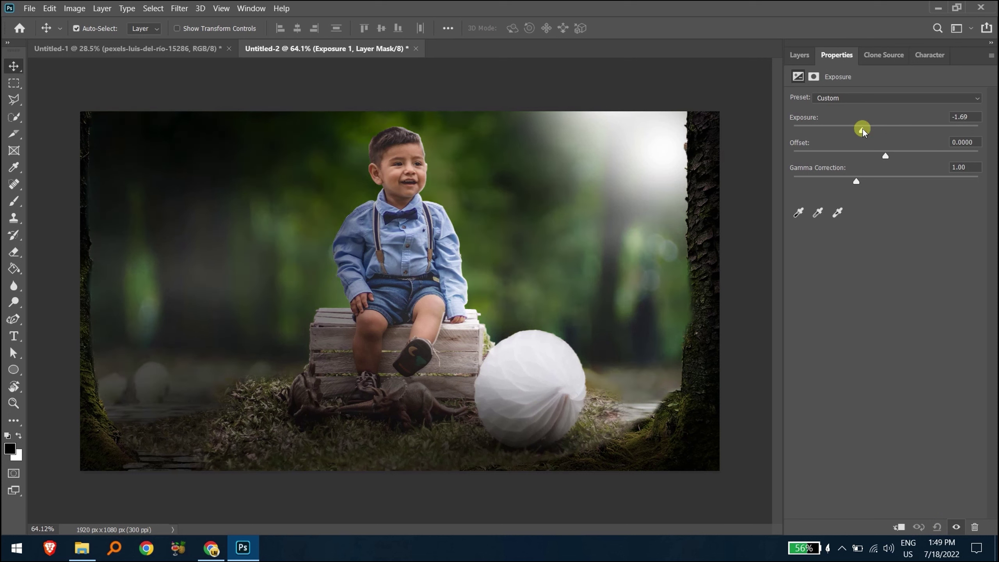
{"action": "left_click", "coordinate": [799, 55]}
Lower Layer 1's opacity to dim the bright top-right light.
{"action": "scroll", "coordinate": [845, 220], "scroll_direction": "up", "scroll_amount": 3}
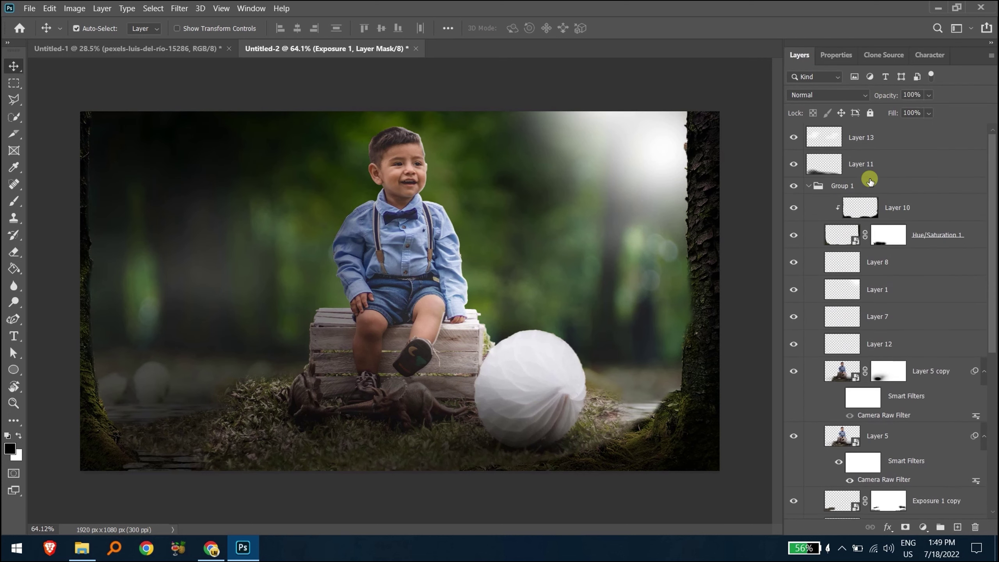
{"action": "left_click", "coordinate": [870, 141]}
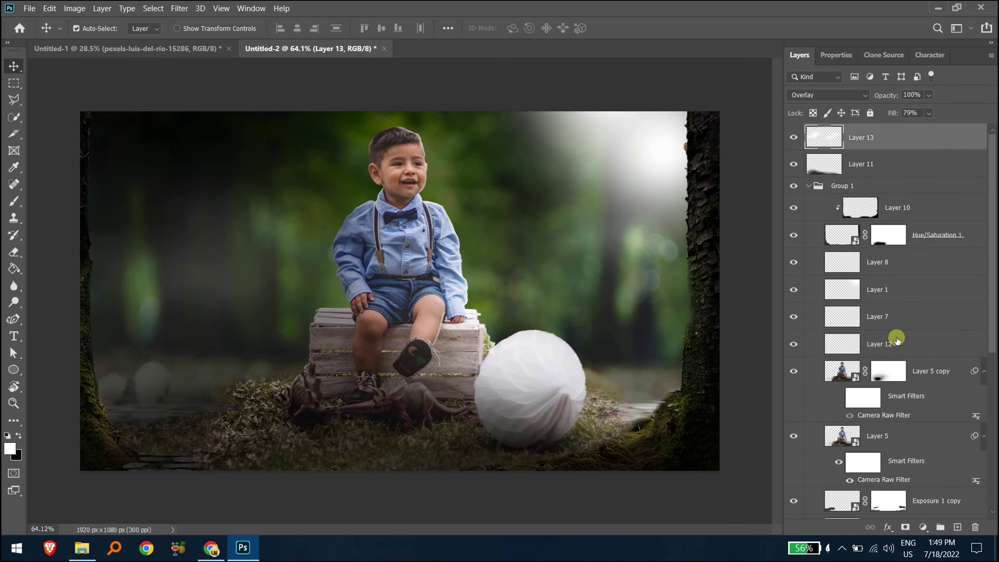
{"action": "left_click", "coordinate": [893, 290]}
{"action": "double_click", "coordinate": [794, 291]}
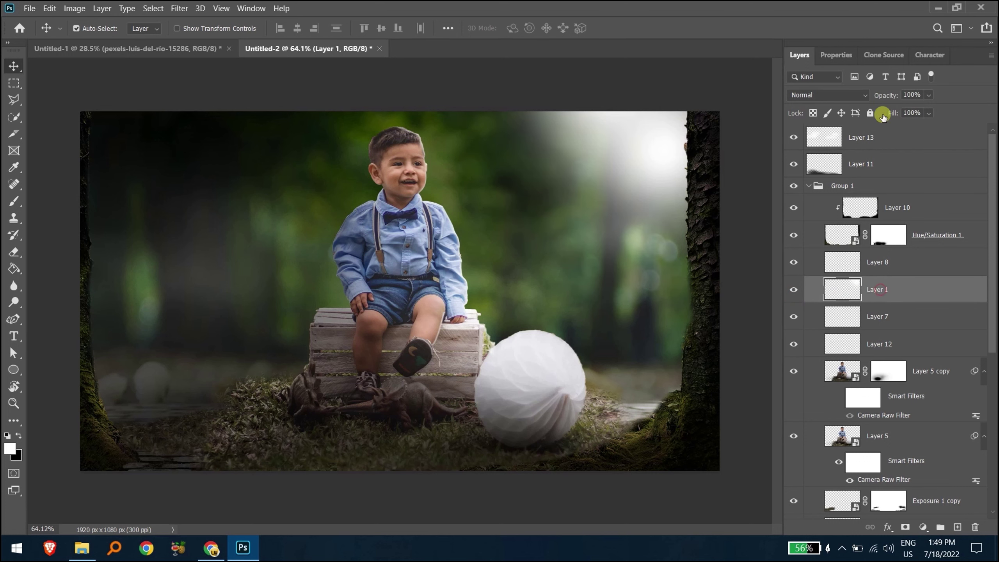
{"action": "left_click_drag", "start_coordinate": [882, 95], "coordinate": [860, 96]}
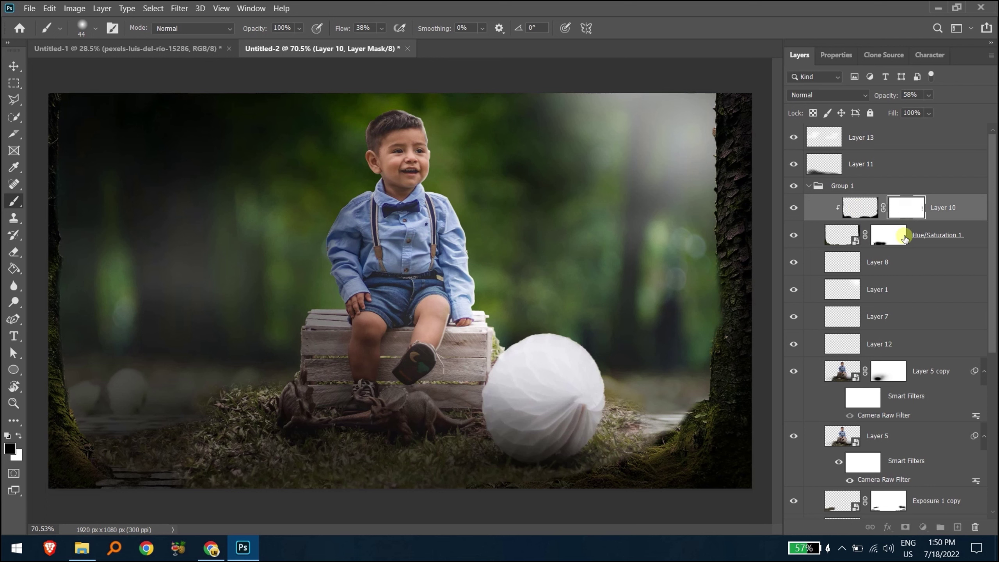
Shrink the butterfly to about 14% and move it toward the upper right.
{"action": "left_click", "coordinate": [904, 237]}
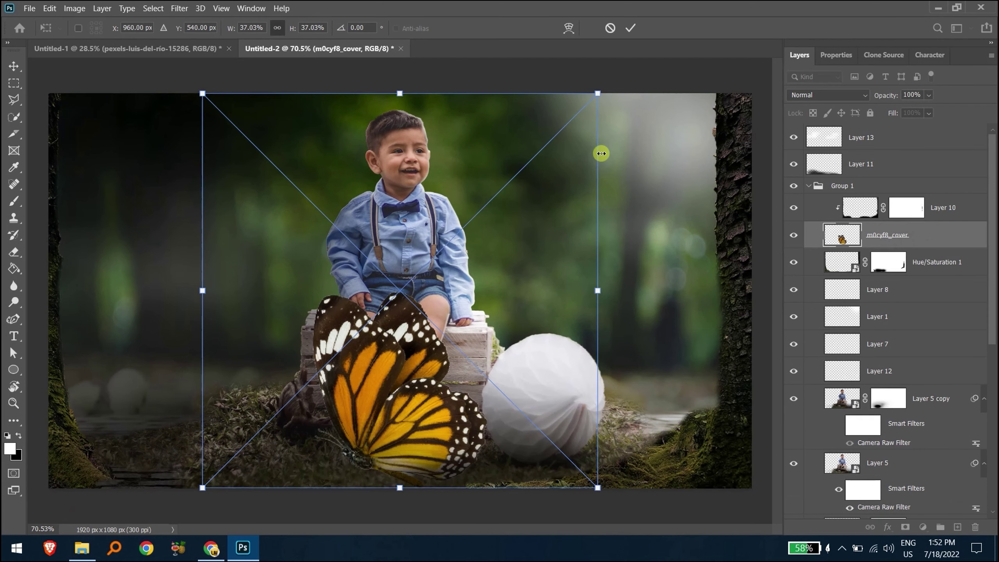
{"action": "left_click_drag", "start_coordinate": [601, 94], "coordinate": [350, 339]}
{"action": "left_click_drag", "start_coordinate": [276, 413], "coordinate": [614, 128]}
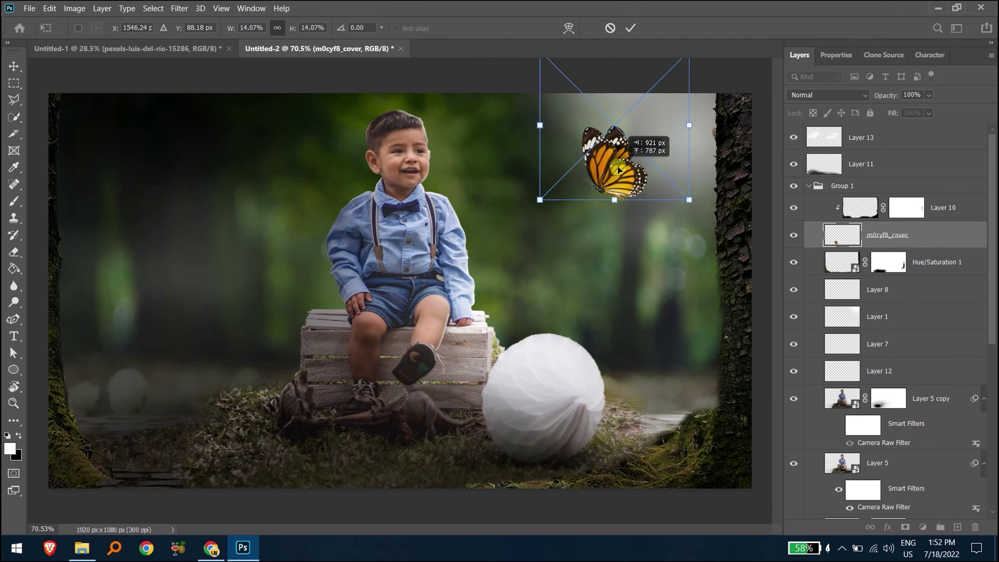
{"action": "left_click", "coordinate": [637, 38]}
{"action": "key", "text": "b"}
{"action": "left_click", "coordinate": [928, 241]}
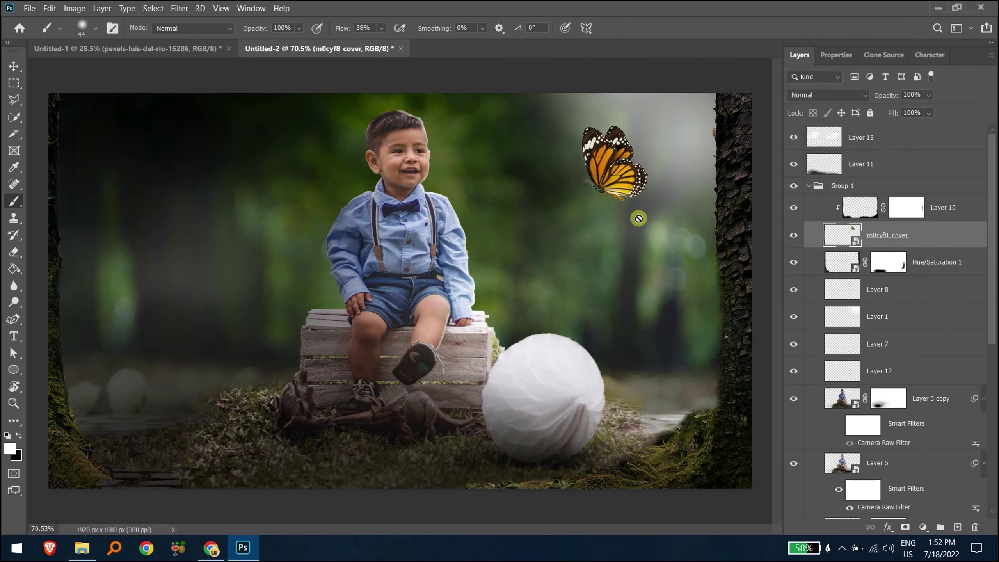
{"action": "key", "text": "v"}
{"action": "left_click", "coordinate": [389, 295]}
{"action": "left_click_drag", "start_coordinate": [614, 183], "coordinate": [569, 158]}
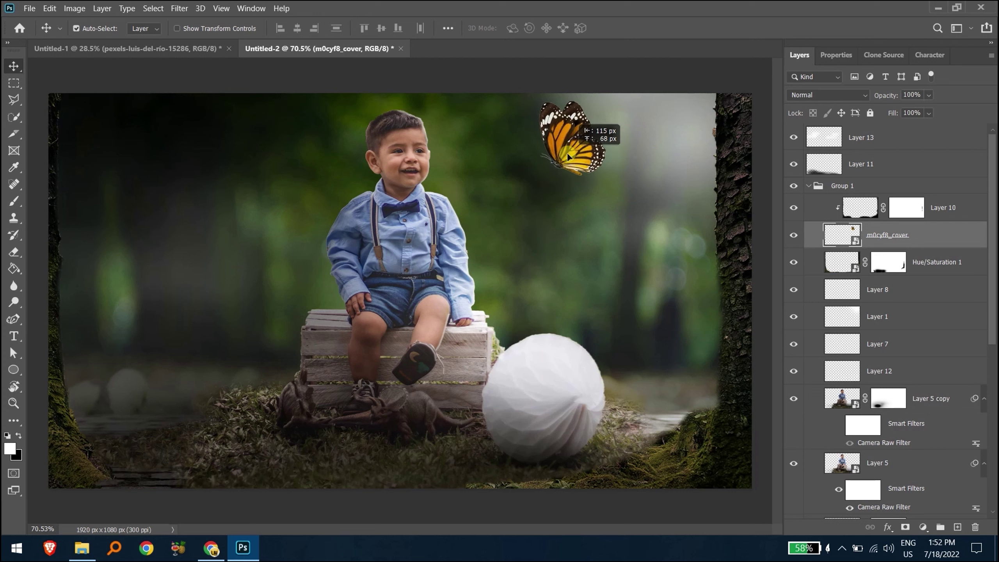
Shrink the butterfly further to about 10%.
{"action": "key", "text": "ctrl+t"}
{"action": "mouse_move", "coordinate": [647, 174]}
{"action": "left_mouse_down"}
{"action": "mouse_move", "coordinate": [593, 134]}
{"action": "mouse_move", "coordinate": [537, 153]}
{"action": "mouse_move", "coordinate": [555, 150]}
{"action": "left_mouse_up"}
{"action": "mouse_move", "coordinate": [618, 151]}
{"action": "left_mouse_down"}
{"action": "mouse_move", "coordinate": [523, 124]}
{"action": "mouse_move", "coordinate": [614, 174]}
{"action": "mouse_move", "coordinate": [613, 151]}
{"action": "left_mouse_up"}
{"action": "left_click", "coordinate": [631, 28]}
{"action": "scroll", "coordinate": [402, 165], "scroll_direction": "up", "scroll_amount": 8}
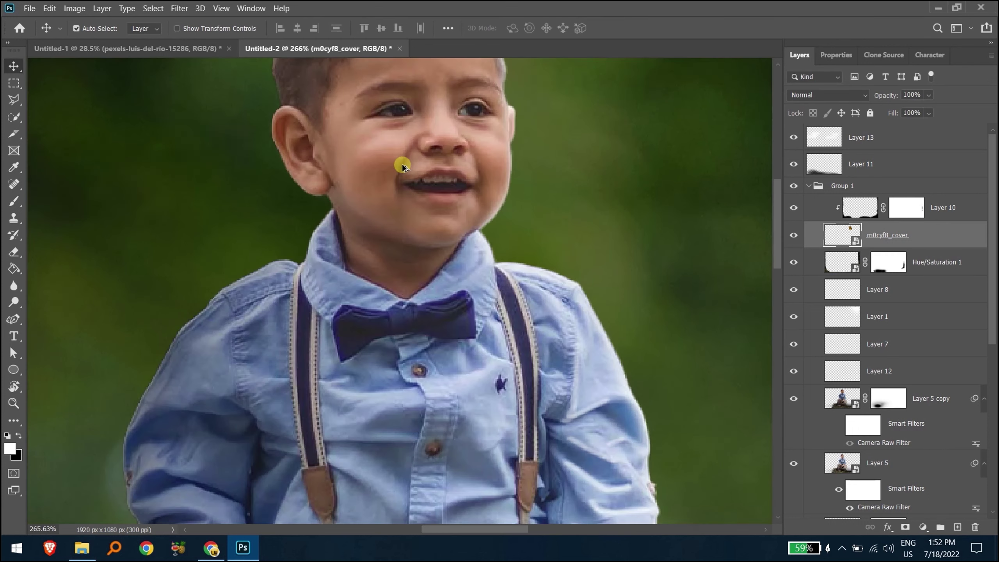
{"action": "scroll", "coordinate": [402, 164], "scroll_direction": "down", "scroll_amount": 3}
{"action": "scroll", "coordinate": [363, 255], "scroll_direction": "down", "scroll_amount": 2}
Scale the butterfly to about 7% and place it beside the boy's head.
{"action": "key", "text": "ctrl+t"}
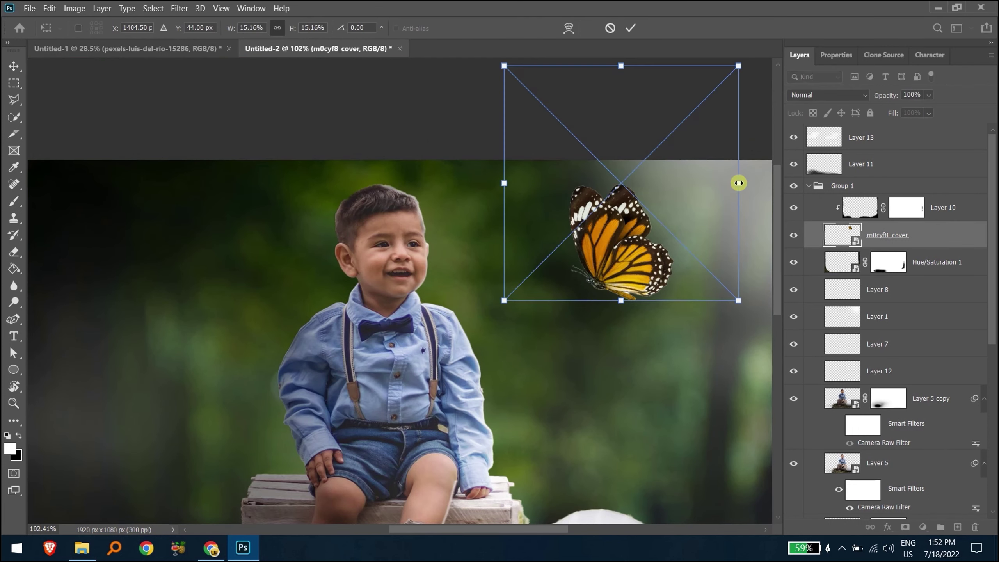
{"action": "left_click_drag", "start_coordinate": [739, 183], "coordinate": [623, 183]}
{"action": "mouse_move", "coordinate": [571, 212]}
{"action": "left_mouse_down"}
{"action": "mouse_move", "coordinate": [481, 225]}
{"action": "mouse_move", "coordinate": [481, 216]}
{"action": "left_mouse_up"}
{"action": "left_click_drag", "start_coordinate": [526, 130], "coordinate": [543, 107]}
{"action": "left_click", "coordinate": [631, 28]}
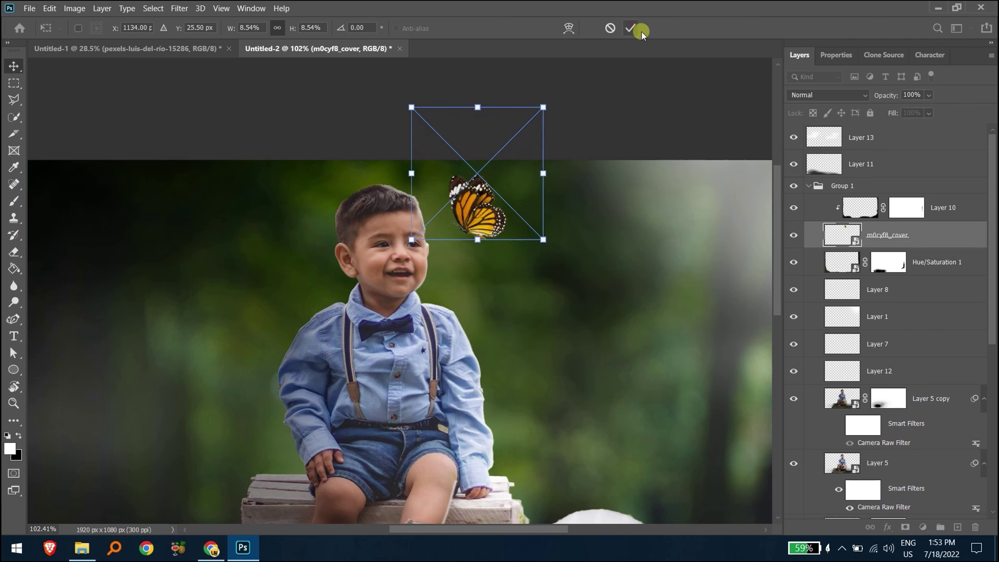
{"action": "left_click_drag", "start_coordinate": [480, 225], "coordinate": [441, 232]}
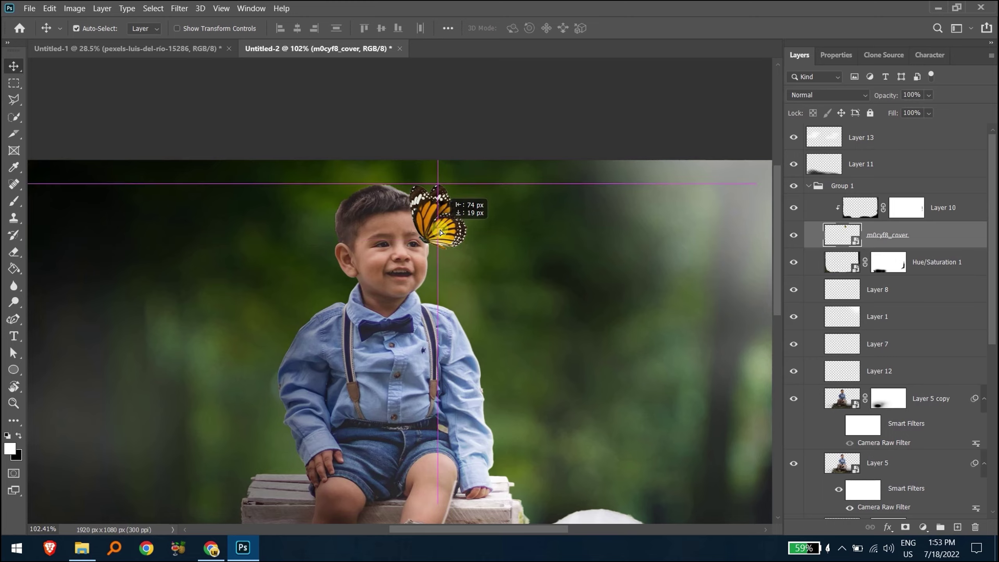
Move the butterfly layer to the top of the layer stack.
{"action": "scroll", "coordinate": [440, 232], "scroll_direction": "up", "scroll_amount": 5}
{"action": "left_click_drag", "start_coordinate": [887, 235], "coordinate": [881, 134]}
{"action": "right_click", "coordinate": [889, 134]}
{"action": "left_click", "coordinate": [906, 135]}
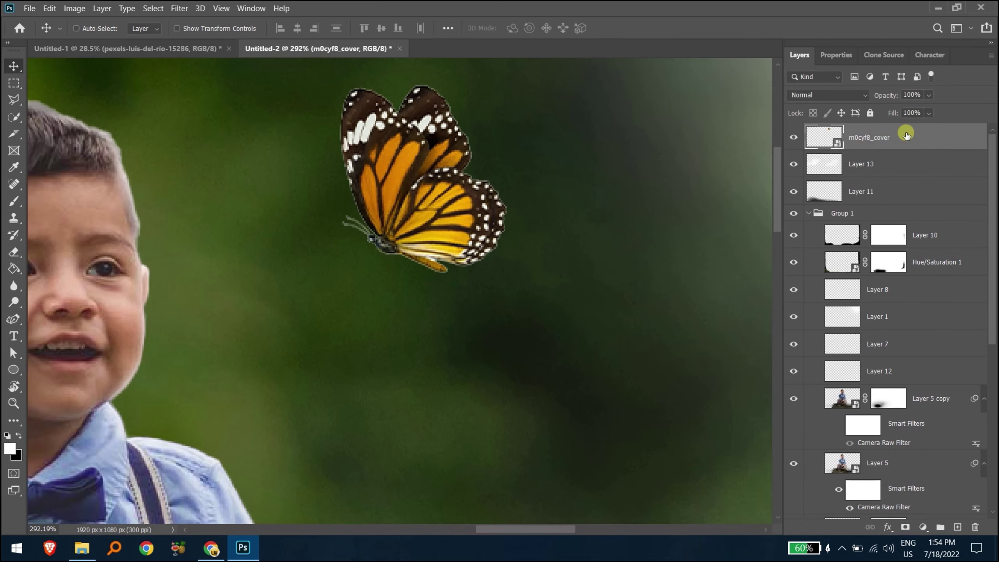
Duplicate the butterfly layer and set the copy to Vivid Light.
{"action": "key", "text": "ctrl+j"}
{"action": "left_click", "coordinate": [826, 94]}
{"action": "left_click", "coordinate": [816, 280]}
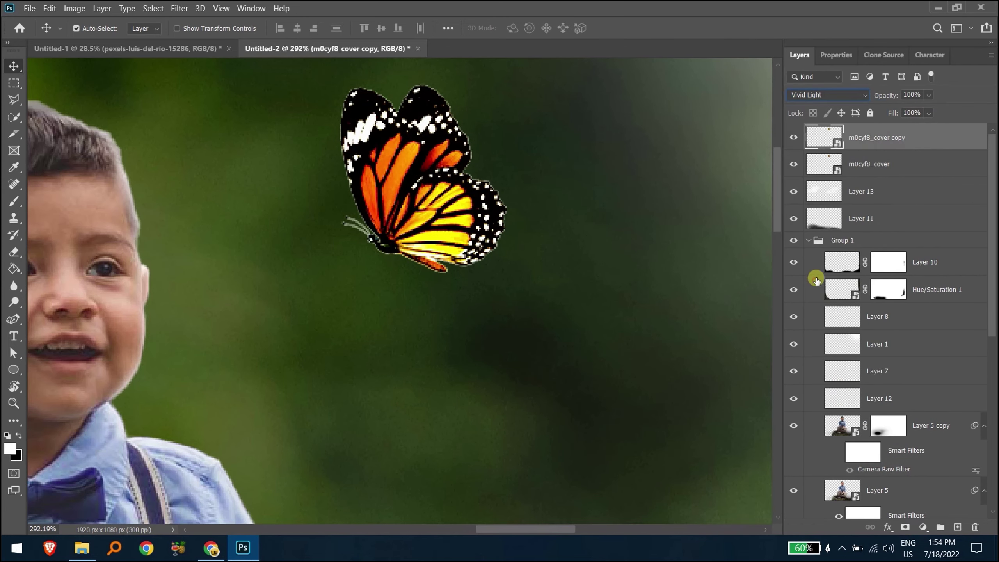
Give the original butterfly a yellow Outer Glow with lowered opacity and larger size.
{"action": "right_click", "coordinate": [870, 158]}
{"action": "left_click", "coordinate": [790, 8]}
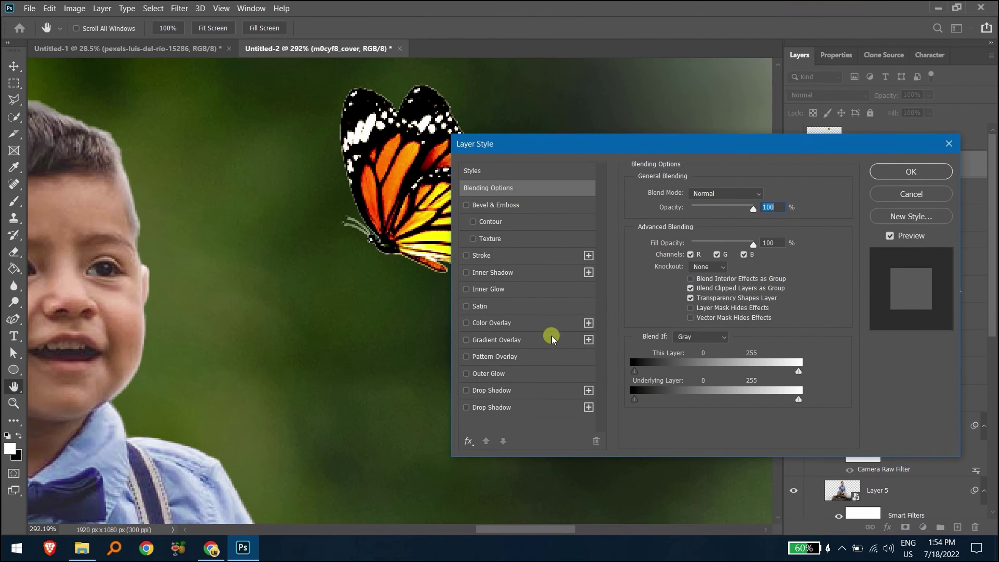
{"action": "left_click", "coordinate": [488, 373]}
{"action": "left_click", "coordinate": [664, 239]}
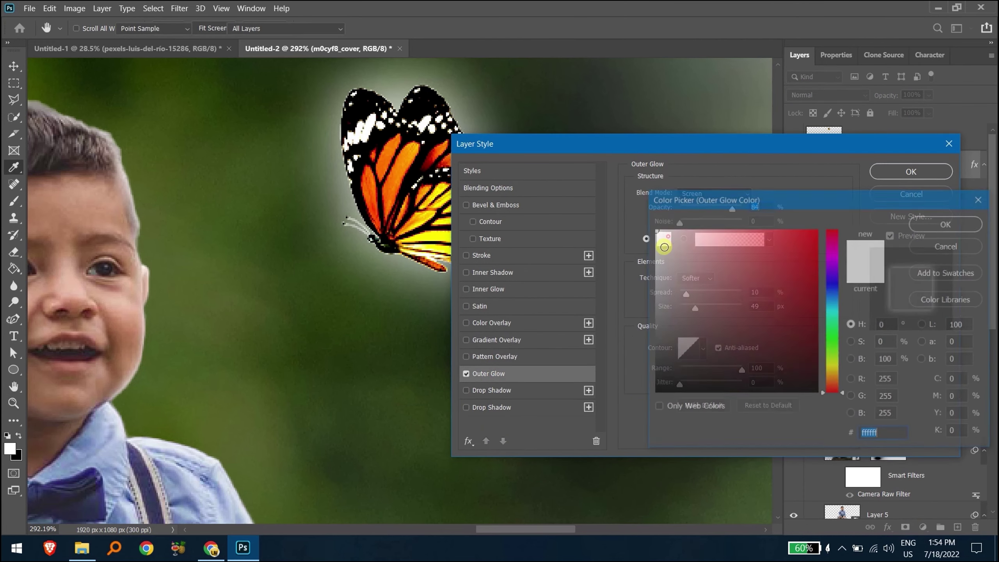
{"action": "left_click", "coordinate": [402, 153]}
{"action": "left_click_drag", "start_coordinate": [401, 153], "coordinate": [419, 225]}
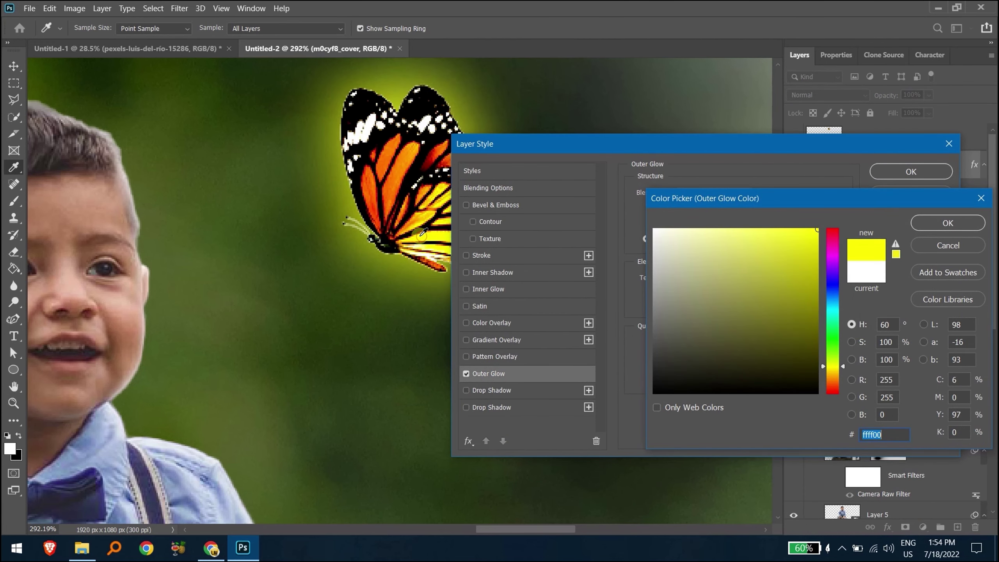
{"action": "left_click", "coordinate": [948, 222]}
{"action": "left_click_drag", "start_coordinate": [729, 205], "coordinate": [706, 206]}
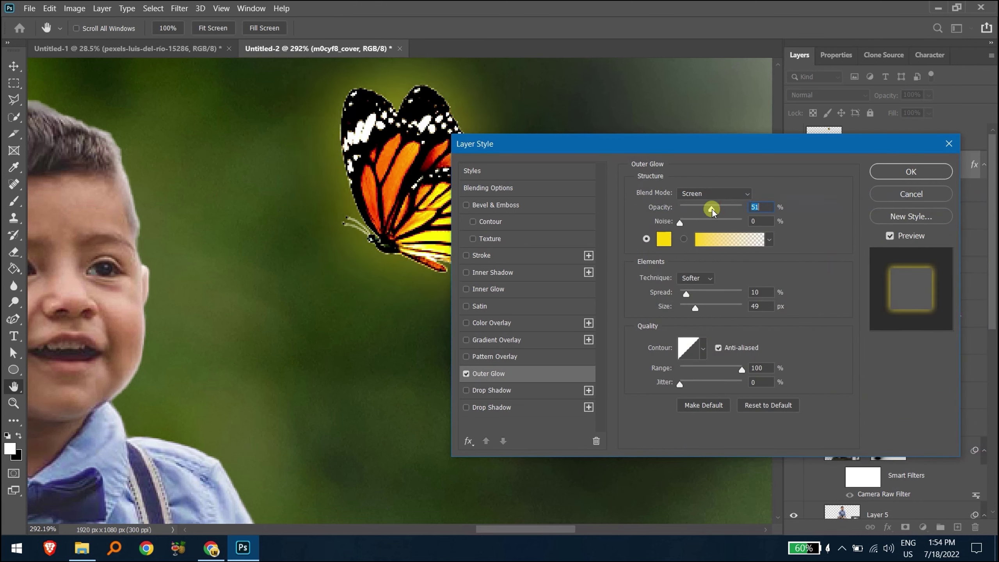
{"action": "mouse_move", "coordinate": [686, 292]}
{"action": "left_mouse_down"}
{"action": "mouse_move", "coordinate": [718, 292]}
{"action": "mouse_move", "coordinate": [714, 309]}
{"action": "mouse_move", "coordinate": [692, 292]}
{"action": "left_mouse_up"}
{"action": "left_click_drag", "start_coordinate": [704, 209], "coordinate": [711, 210]}
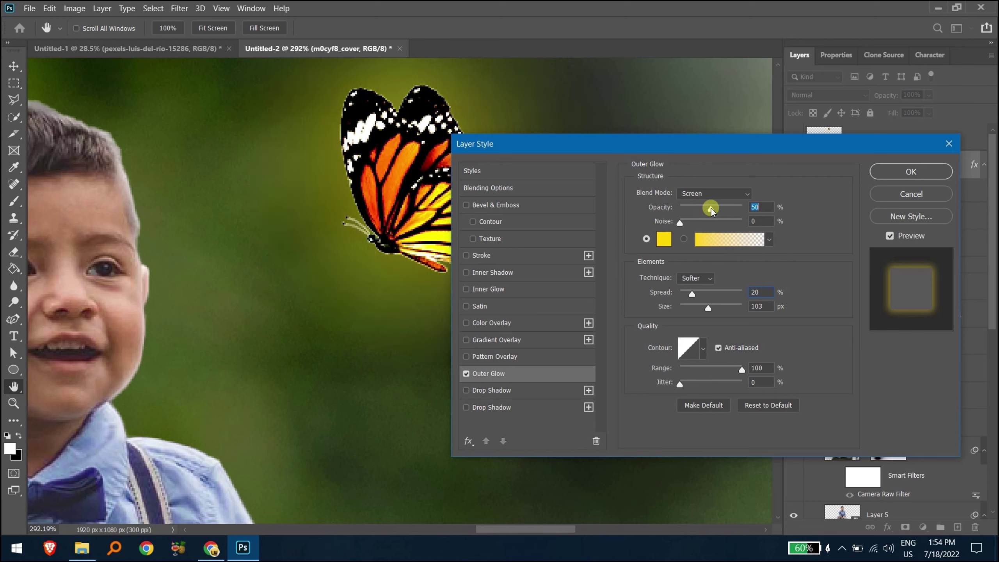
{"action": "left_click", "coordinate": [878, 198]}
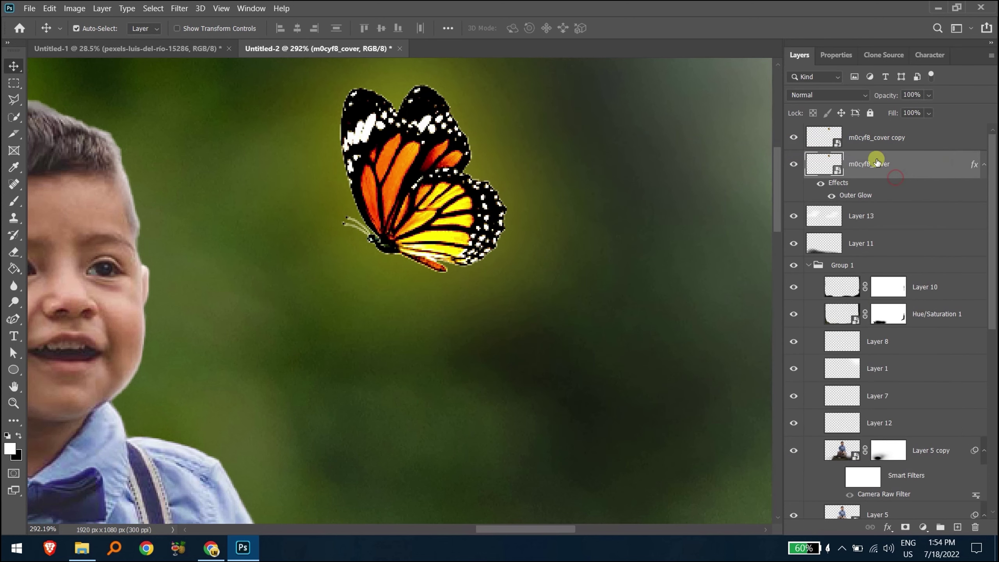
Add a strong Inner Shadow to the butterfly copy, with near-zero distance and small size.
{"action": "right_click", "coordinate": [880, 140]}
{"action": "left_click", "coordinate": [753, 8]}
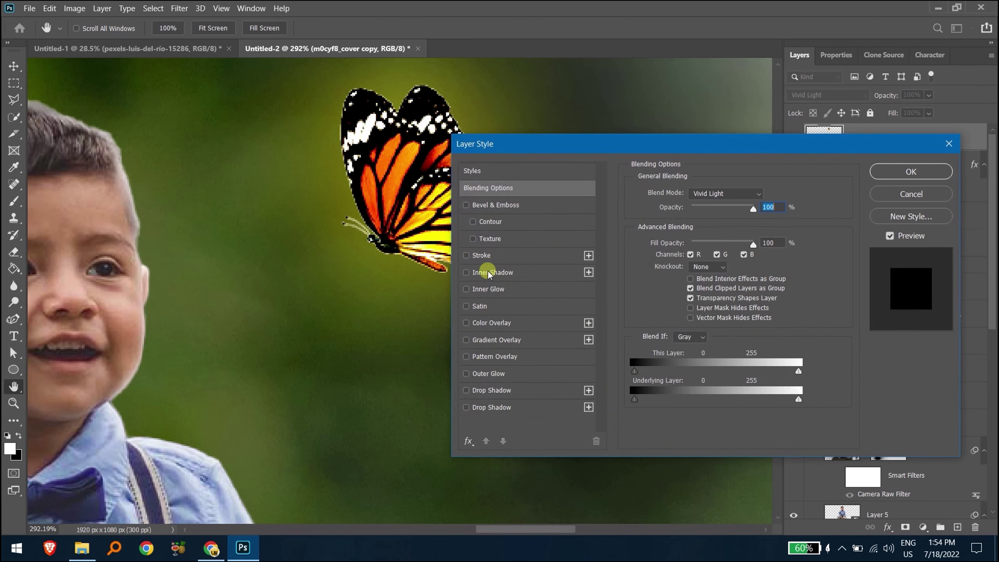
{"action": "left_click", "coordinate": [492, 273]}
{"action": "left_click_drag", "start_coordinate": [689, 213], "coordinate": [727, 213]}
{"action": "mouse_move", "coordinate": [699, 252]}
{"action": "left_mouse_down"}
{"action": "mouse_move", "coordinate": [686, 252]}
{"action": "mouse_move", "coordinate": [698, 277]}
{"action": "mouse_move", "coordinate": [687, 252]}
{"action": "mouse_move", "coordinate": [691, 268]}
{"action": "left_mouse_up"}
{"action": "left_click_drag", "start_coordinate": [593, 114], "coordinate": [590, 108]}
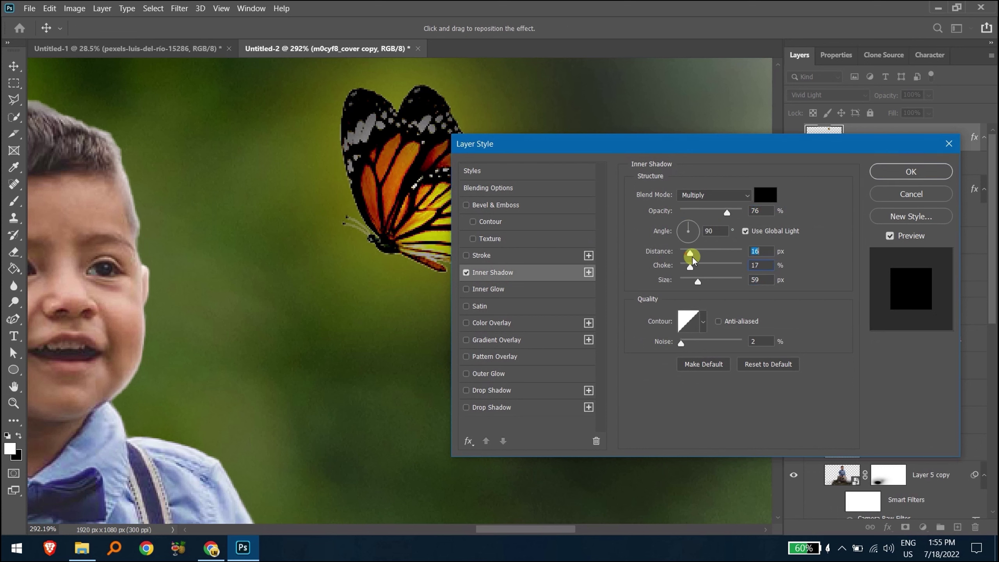
{"action": "left_click_drag", "start_coordinate": [614, 144], "coordinate": [672, 148]}
{"action": "left_click_drag", "start_coordinate": [744, 256], "coordinate": [739, 250]}
{"action": "left_click_drag", "start_coordinate": [756, 284], "coordinate": [755, 269]}
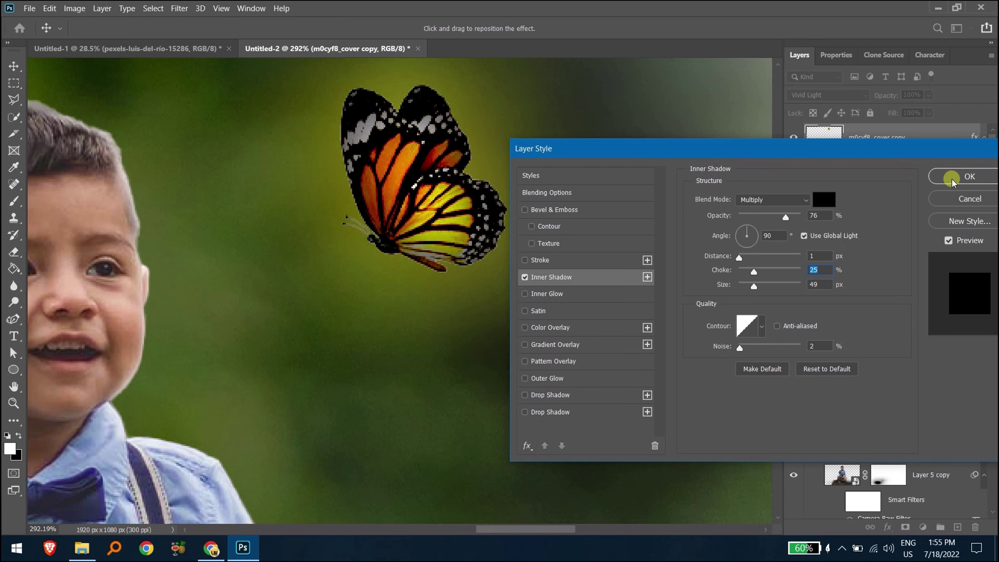
{"action": "left_click", "coordinate": [952, 177]}
Apply a small-radius Gaussian Blur to the glow layer and lower its opacity slightly.
{"action": "scroll", "coordinate": [522, 238], "scroll_direction": "down", "scroll_amount": 5}
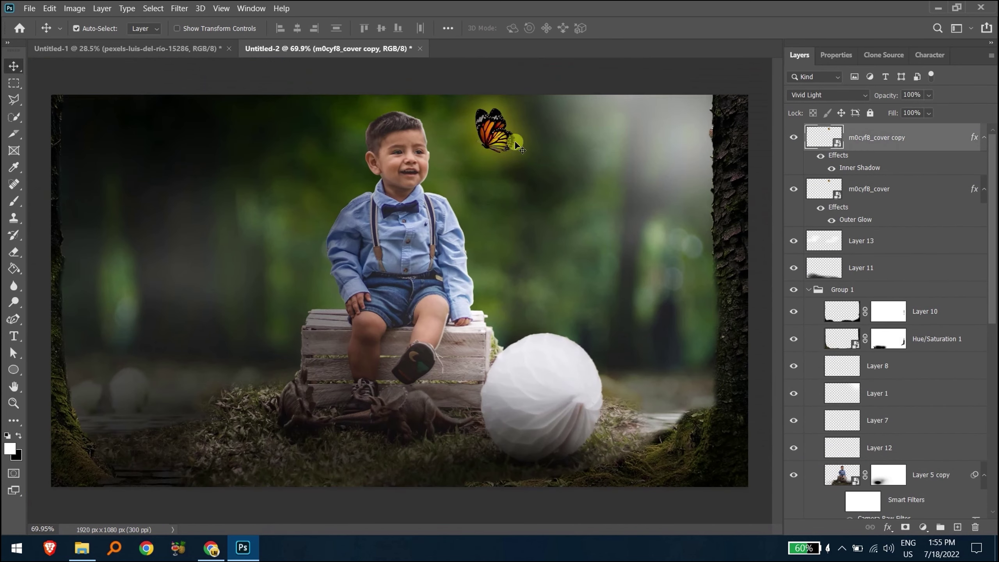
{"action": "left_click", "coordinate": [869, 189]}
{"action": "left_click", "coordinate": [179, 8]}
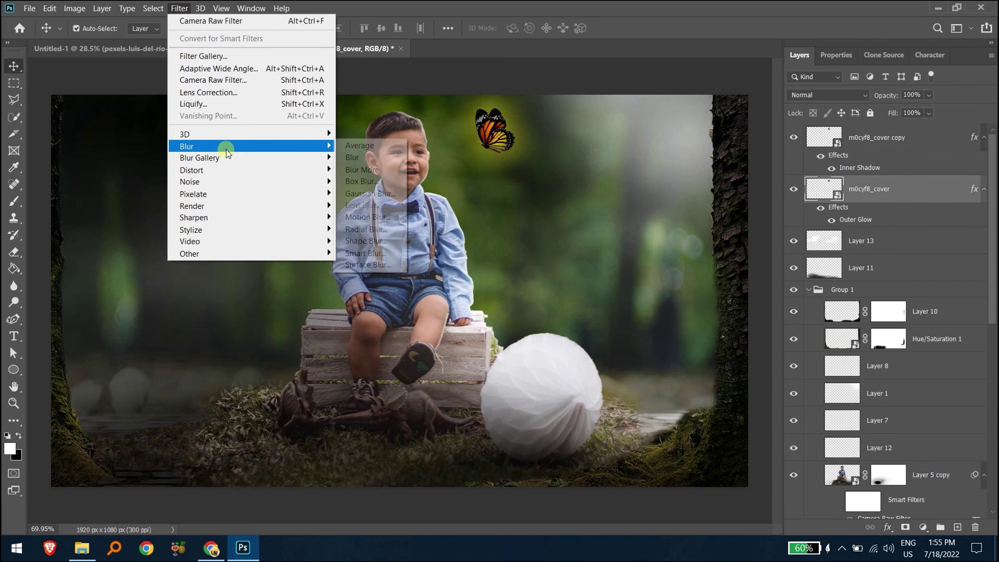
{"action": "left_click", "coordinate": [373, 192]}
{"action": "mouse_move", "coordinate": [712, 328]}
{"action": "left_mouse_down"}
{"action": "mouse_move", "coordinate": [695, 326]}
{"action": "mouse_move", "coordinate": [742, 336]}
{"action": "mouse_move", "coordinate": [705, 330]}
{"action": "mouse_move", "coordinate": [716, 334]}
{"action": "left_mouse_up"}
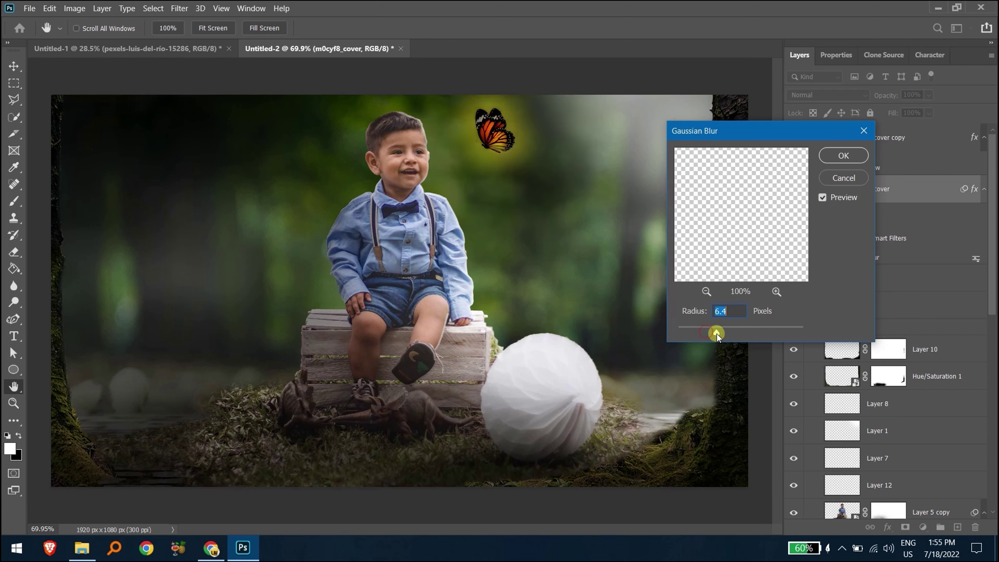
{"action": "left_click", "coordinate": [843, 155]}
{"action": "left_click_drag", "start_coordinate": [883, 96], "coordinate": [886, 99]}
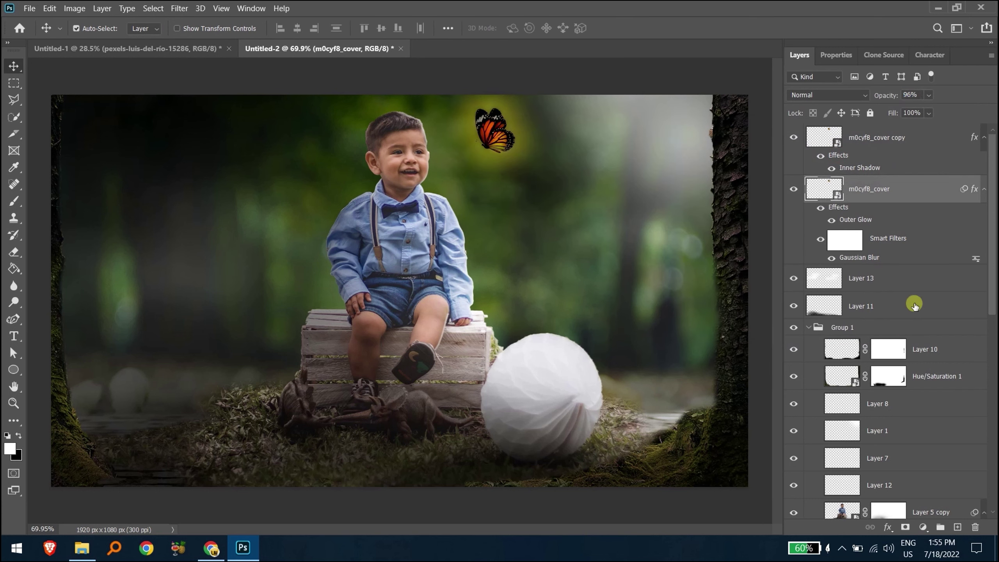
Group the two butterfly layers and duplicate the group.
{"action": "left_click", "coordinate": [895, 141], "text": "ctrl"}
{"action": "key", "text": "ctrl+g"}
{"action": "key", "text": "ctrl+j"}
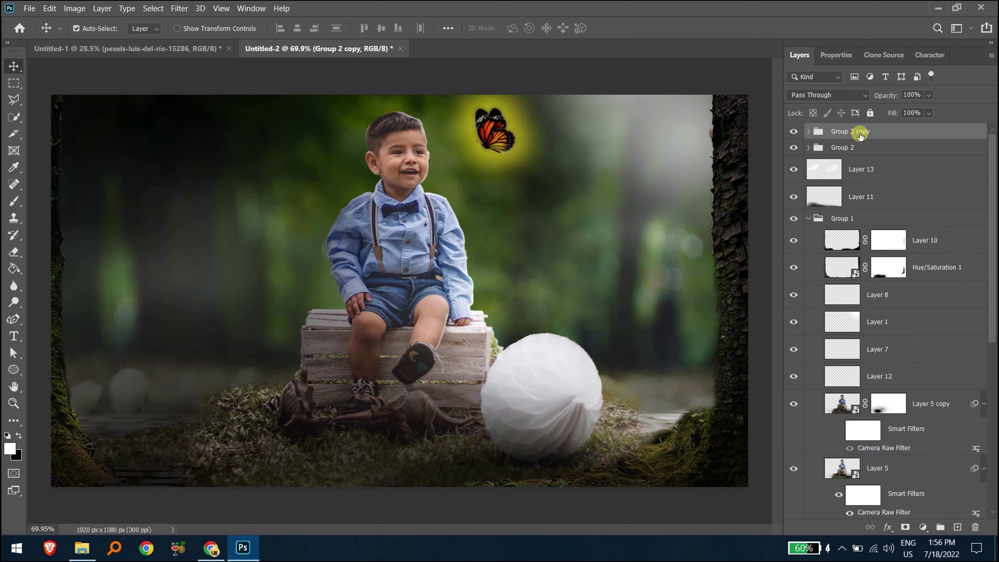
Expand the copied butterfly group and toggle its layer's outer glow effect.
{"action": "right_click", "coordinate": [861, 131]}
{"action": "left_click", "coordinate": [808, 131]}
{"action": "left_click", "coordinate": [848, 184]}
{"action": "left_click", "coordinate": [881, 205]}
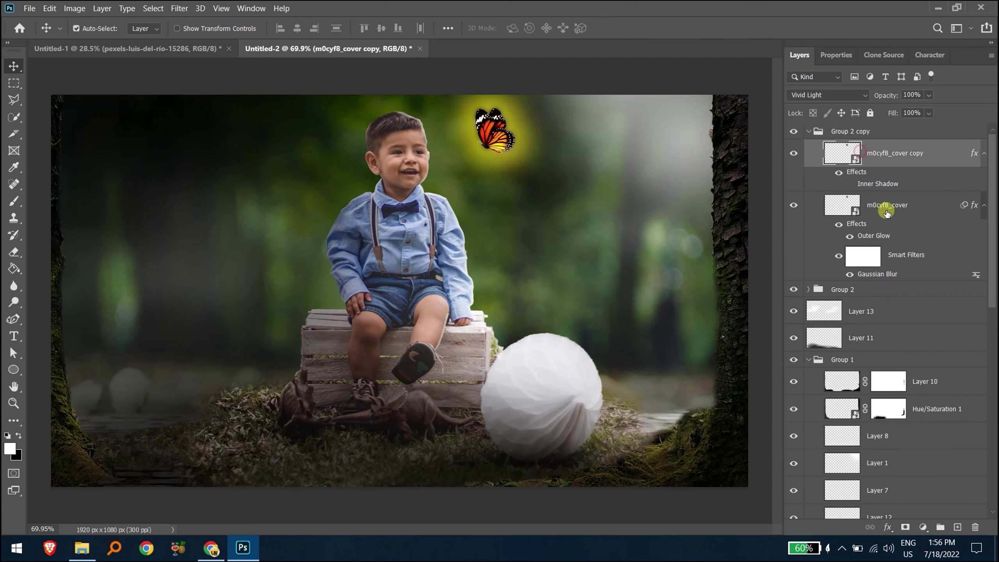
{"action": "left_click", "coordinate": [850, 235]}
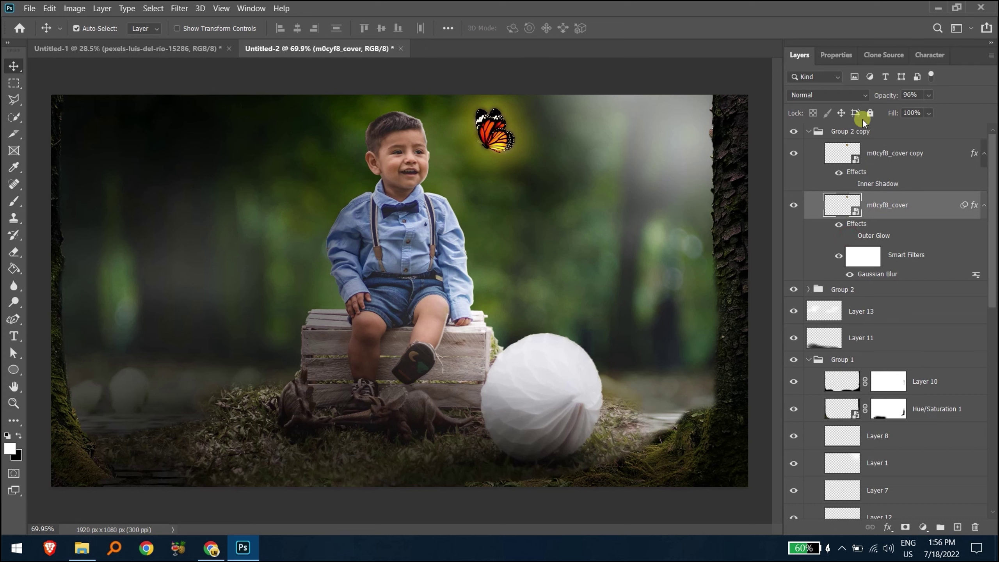
{"action": "left_click", "coordinate": [843, 152]}
Edit the original butterfly group's fill value, then collapse both groups.
{"action": "left_click", "coordinate": [807, 289]}
{"action": "left_click", "coordinate": [849, 290]}
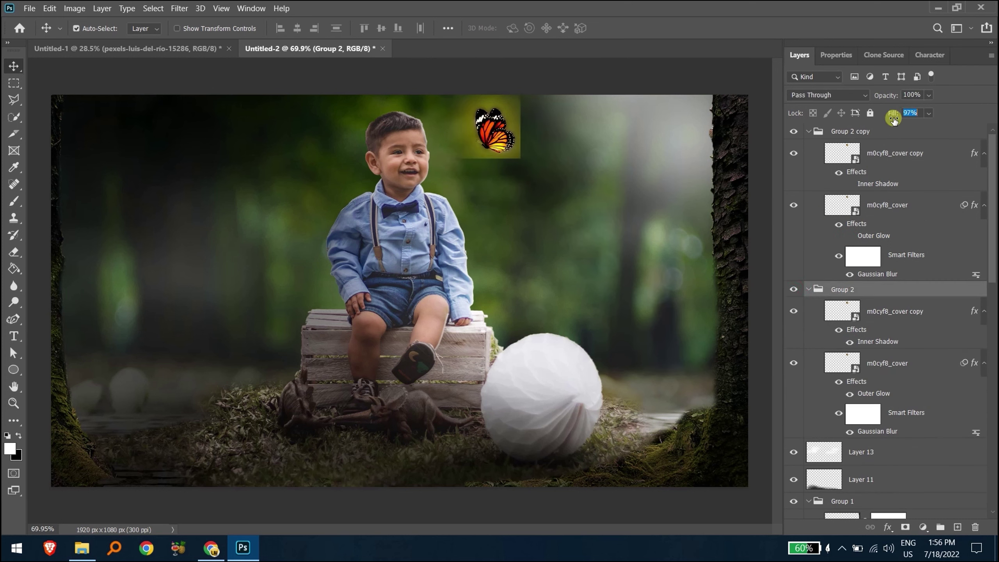
{"action": "left_click", "coordinate": [920, 114]}
{"action": "left_click", "coordinate": [607, 163]}
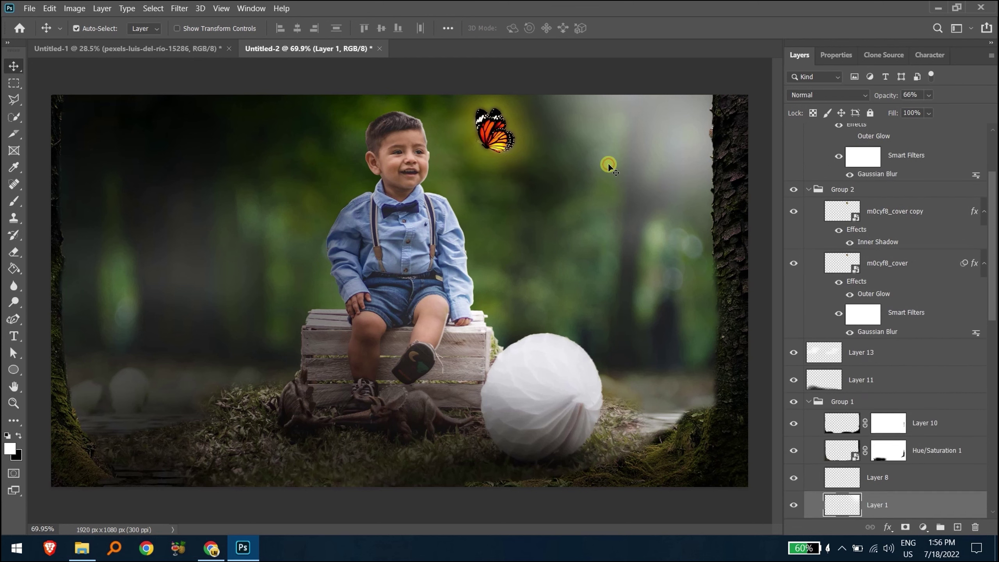
{"action": "left_click", "coordinate": [507, 133]}
{"action": "left_click", "coordinate": [807, 289]}
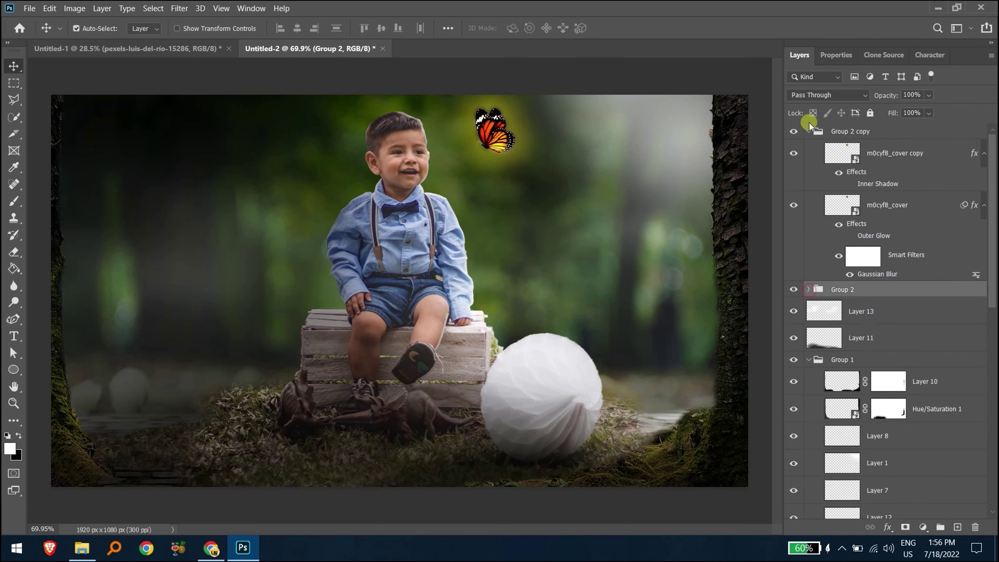
{"action": "left_click", "coordinate": [825, 131]}
Convert both butterfly groups into a single smart object.
{"action": "left_click", "coordinate": [867, 147], "text": "ctrl"}
{"action": "right_click", "coordinate": [863, 134]}
{"action": "left_click", "coordinate": [823, 187]}
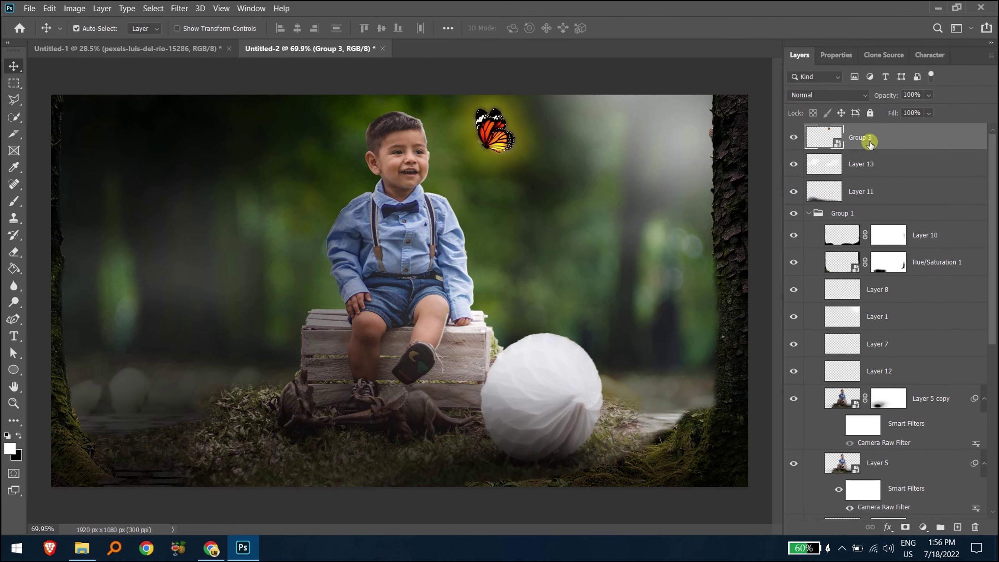
Add a horizontally flipped, half-size butterfly copy beside the first one.
{"action": "left_click_drag", "start_coordinate": [494, 132], "coordinate": [582, 221]}
{"action": "key", "text": "ctrl+t"}
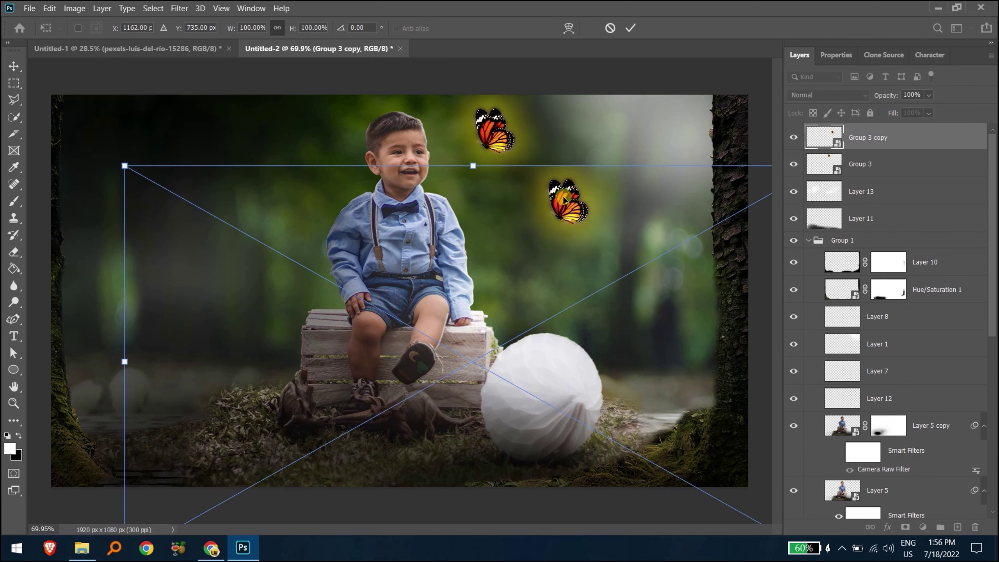
{"action": "right_click", "coordinate": [563, 197]}
{"action": "left_click", "coordinate": [599, 395]}
{"action": "left_click_drag", "start_coordinate": [383, 198], "coordinate": [509, 183]}
{"action": "left_click_drag", "start_coordinate": [326, 161], "coordinate": [536, 230]}
{"action": "mouse_move", "coordinate": [713, 362]}
{"action": "left_mouse_down"}
{"action": "mouse_move", "coordinate": [528, 179]}
{"action": "mouse_move", "coordinate": [513, 177]}
{"action": "left_mouse_up"}
{"action": "left_click", "coordinate": [631, 28]}
Mask the small butterfly and paint away its glow's hard edge in black.
{"action": "scroll", "coordinate": [535, 183], "scroll_direction": "up", "scroll_amount": 2}
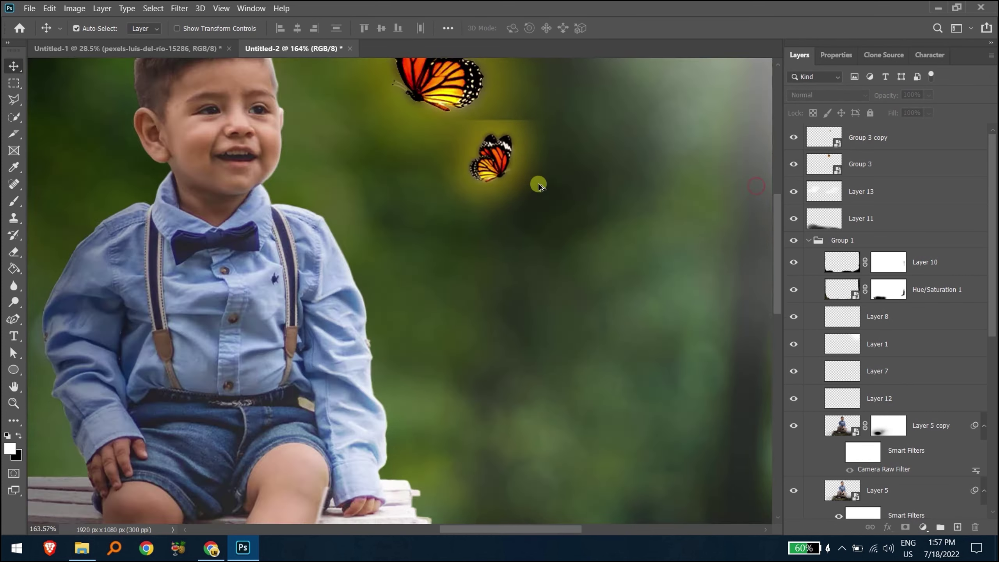
{"action": "scroll", "coordinate": [510, 259], "scroll_direction": "up", "scroll_amount": 3}
{"action": "left_click", "coordinate": [928, 527]}
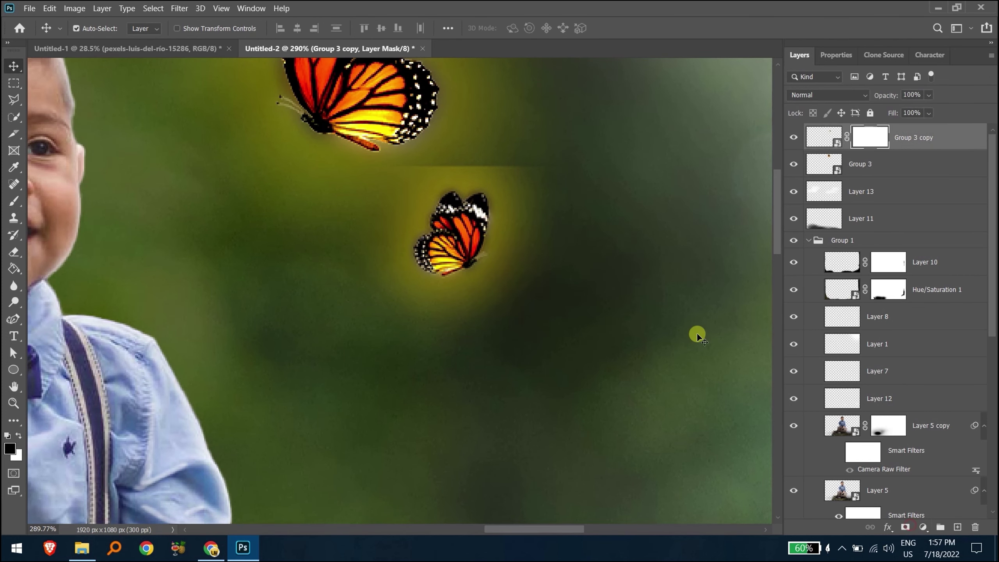
{"action": "key", "text": "b"}
{"action": "key", "text": "x"}
{"action": "mouse_move", "coordinate": [563, 181]}
{"action": "left_mouse_down"}
{"action": "mouse_move", "coordinate": [413, 149]}
{"action": "mouse_move", "coordinate": [516, 143]}
{"action": "left_mouse_up"}
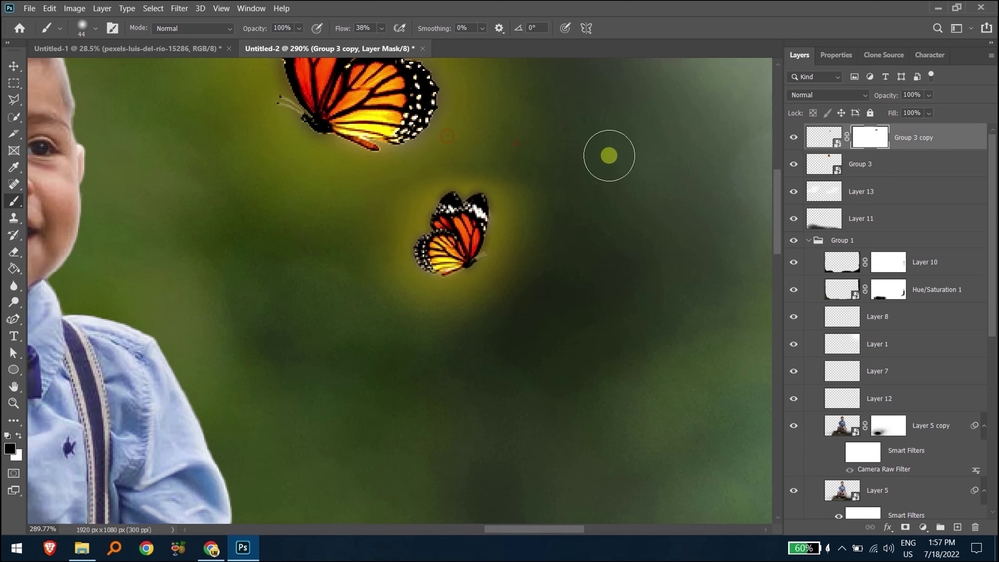
{"action": "left_click_drag", "start_coordinate": [535, 99], "coordinate": [520, 238]}
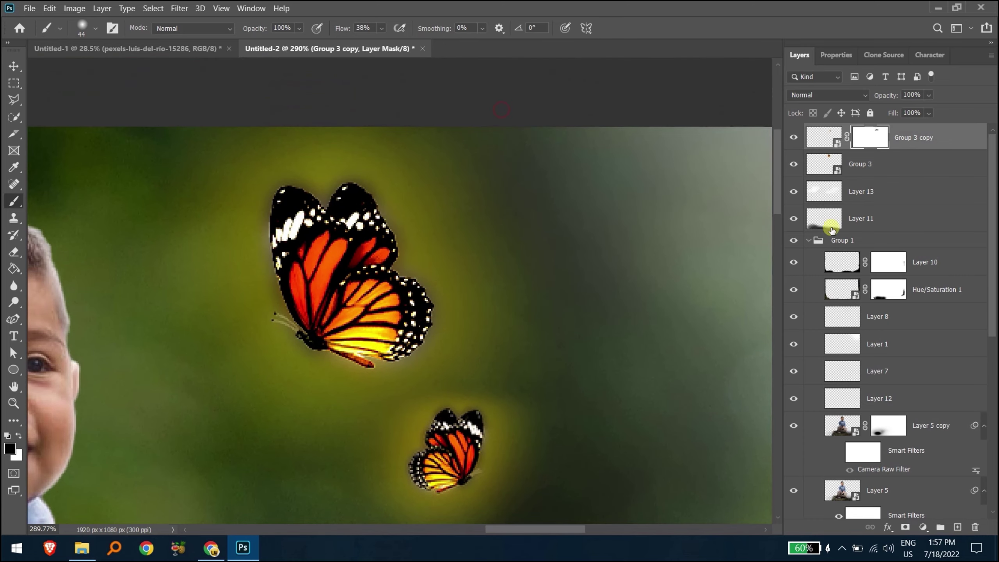
Nudge the small butterfly left and rescale the large butterfly.
{"action": "left_click", "coordinate": [823, 137]}
{"action": "scroll", "coordinate": [508, 364], "scroll_direction": "down", "scroll_amount": 5}
{"action": "scroll", "coordinate": [486, 374], "scroll_direction": "down", "scroll_amount": 3}
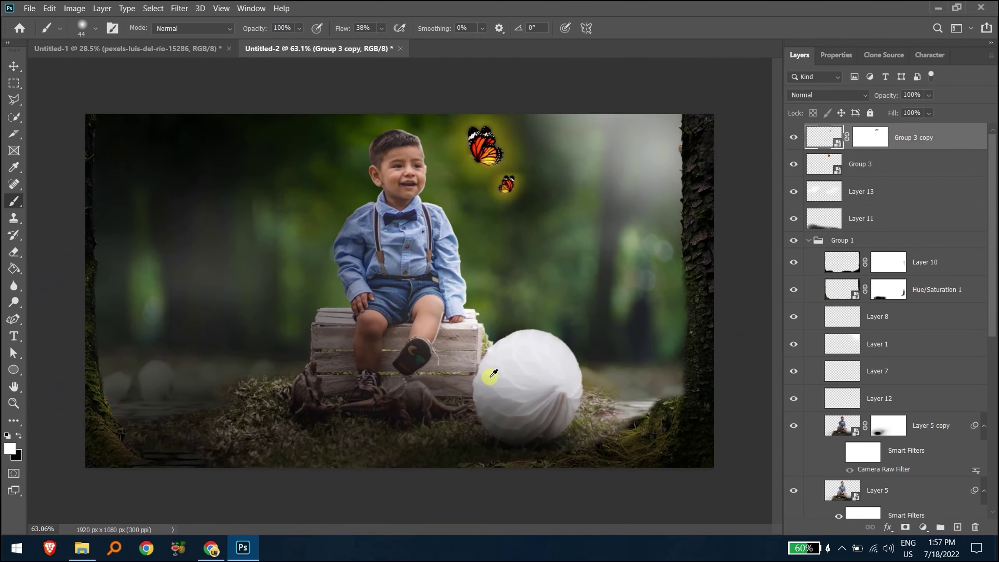
{"action": "key", "text": "v"}
{"action": "left_click_drag", "start_coordinate": [522, 173], "coordinate": [510, 174]}
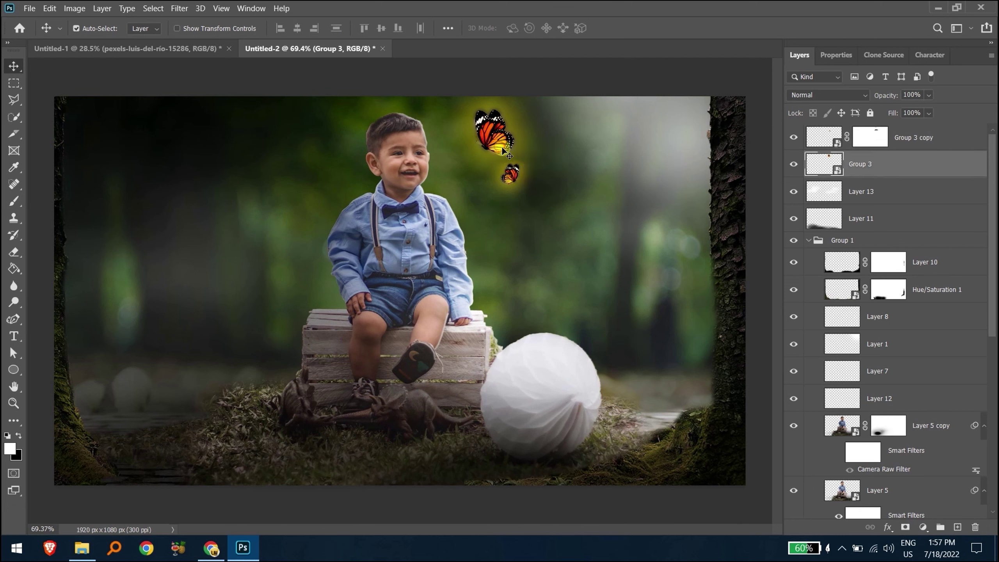
{"action": "key", "text": "ctrl+t"}
{"action": "left_click_drag", "start_coordinate": [423, 464], "coordinate": [416, 429]}
{"action": "left_click", "coordinate": [630, 27]}
Place a third butterfly copy, flipped horizontally and shrunk, near the others.
{"action": "mouse_move", "coordinate": [519, 172]}
{"action": "left_mouse_down"}
{"action": "mouse_move", "coordinate": [523, 156]}
{"action": "mouse_move", "coordinate": [488, 170]}
{"action": "left_mouse_up"}
{"action": "key", "text": "ctrl+t"}
{"action": "right_click", "coordinate": [490, 170]}
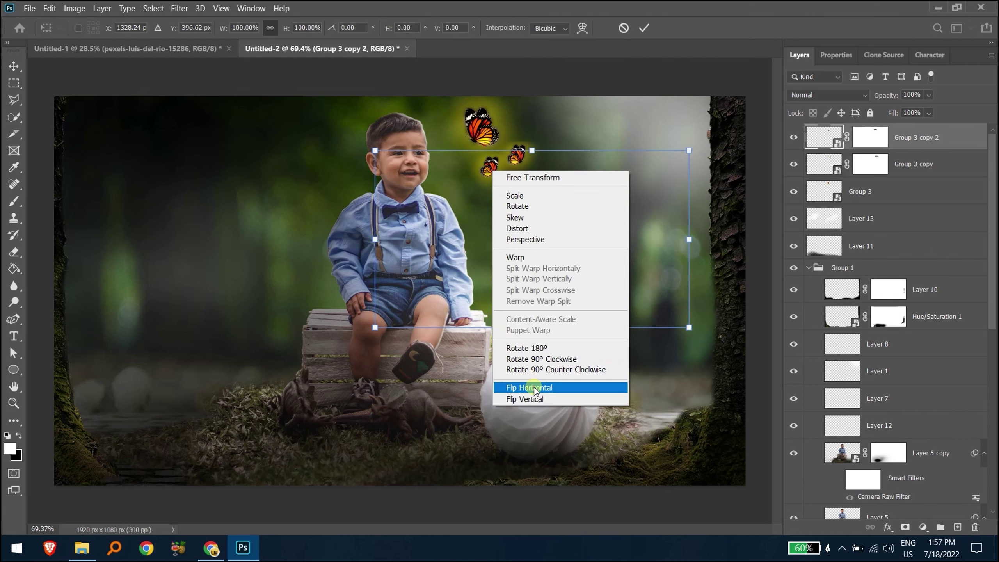
{"action": "left_click", "coordinate": [523, 383]}
{"action": "mouse_move", "coordinate": [566, 165]}
{"action": "left_mouse_down"}
{"action": "mouse_move", "coordinate": [480, 173]}
{"action": "mouse_move", "coordinate": [483, 163]}
{"action": "left_mouse_up"}
{"action": "mouse_move", "coordinate": [599, 160]}
{"action": "left_mouse_down"}
{"action": "mouse_move", "coordinate": [520, 197]}
{"action": "mouse_move", "coordinate": [525, 171]}
{"action": "left_mouse_up"}
{"action": "left_click", "coordinate": [643, 28]}
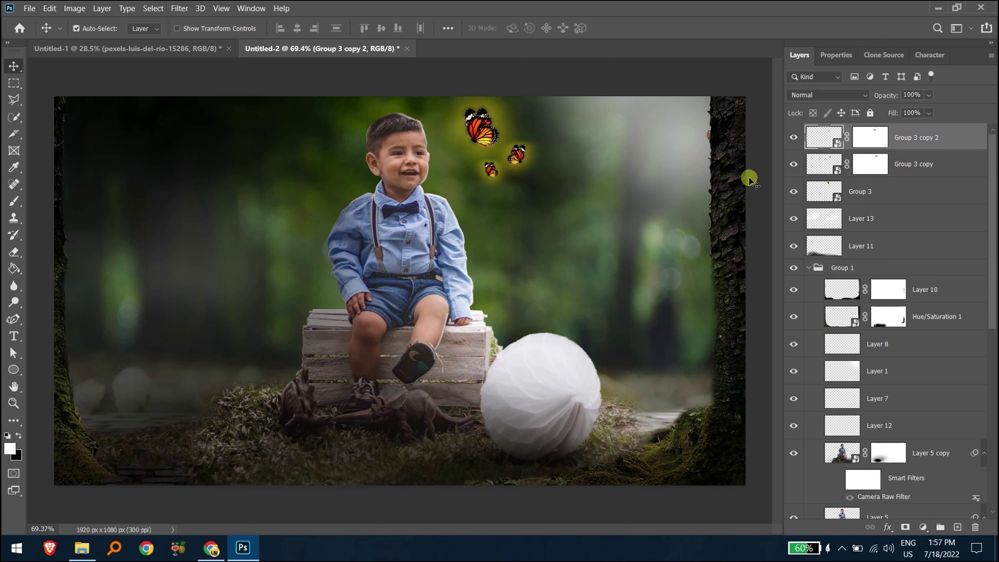
Select the boy's photo layer to add an adjustment layer above it.
{"action": "left_click", "coordinate": [526, 157]}
{"action": "left_click", "coordinate": [563, 268]}
{"action": "left_click", "coordinate": [922, 527]}
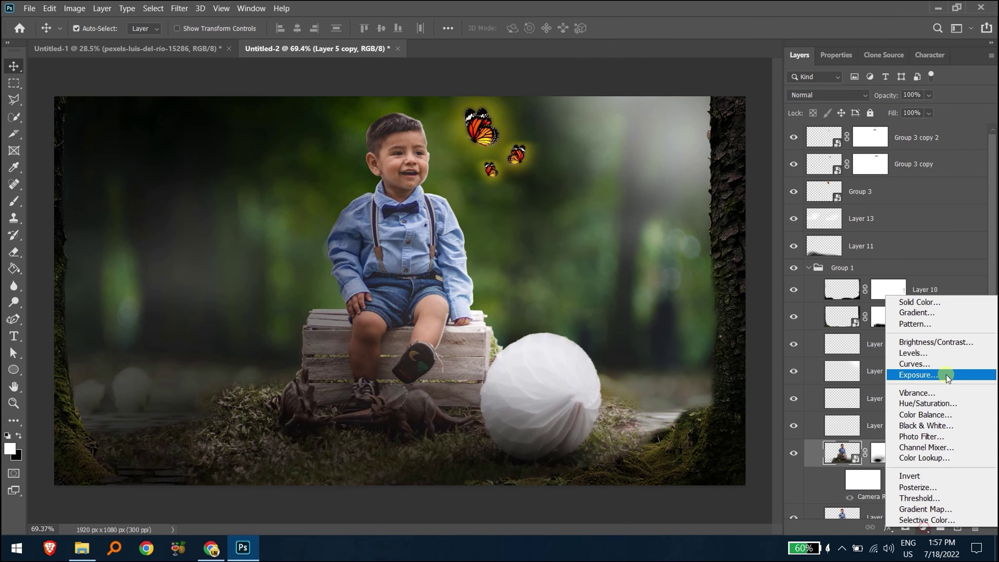
Add a colourised Hue/Saturation adjustment (Hue ~49, Saturation 49, Lightness +6) with its mask inverted.
{"action": "left_click", "coordinate": [937, 404]}
{"action": "left_click", "coordinate": [879, 215]}
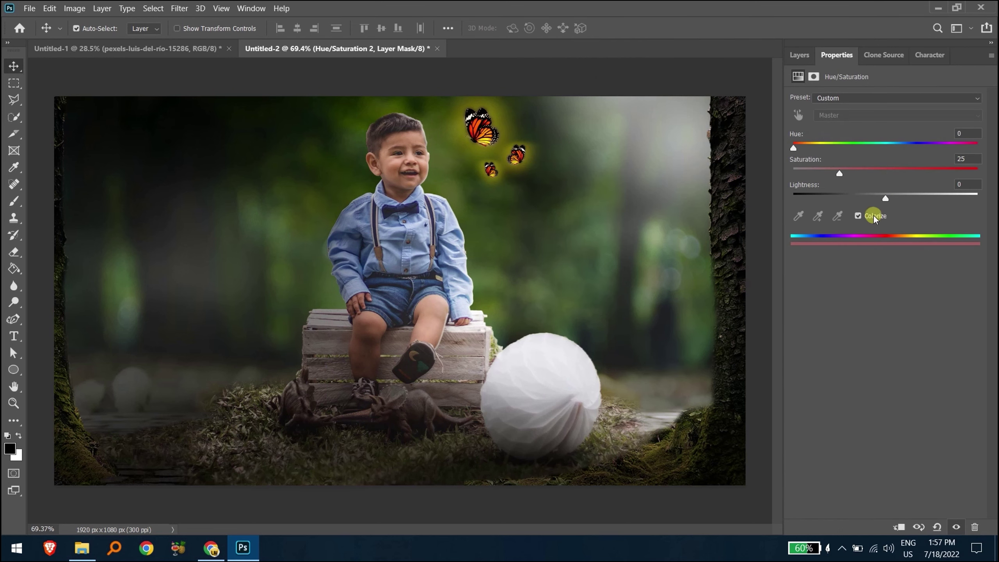
{"action": "mouse_move", "coordinate": [795, 148]}
{"action": "left_mouse_down"}
{"action": "mouse_move", "coordinate": [823, 149]}
{"action": "mouse_move", "coordinate": [810, 151]}
{"action": "mouse_move", "coordinate": [881, 180]}
{"action": "mouse_move", "coordinate": [891, 197]}
{"action": "left_mouse_up"}
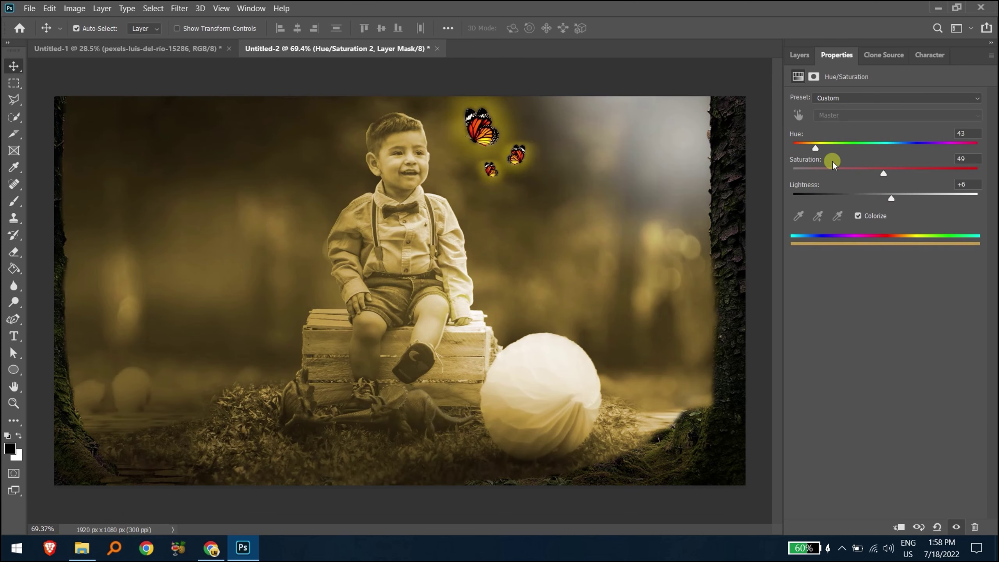
{"action": "mouse_move", "coordinate": [815, 148]}
{"action": "left_mouse_down"}
{"action": "mouse_move", "coordinate": [844, 152]}
{"action": "mouse_move", "coordinate": [813, 151]}
{"action": "mouse_move", "coordinate": [821, 152]}
{"action": "left_mouse_up"}
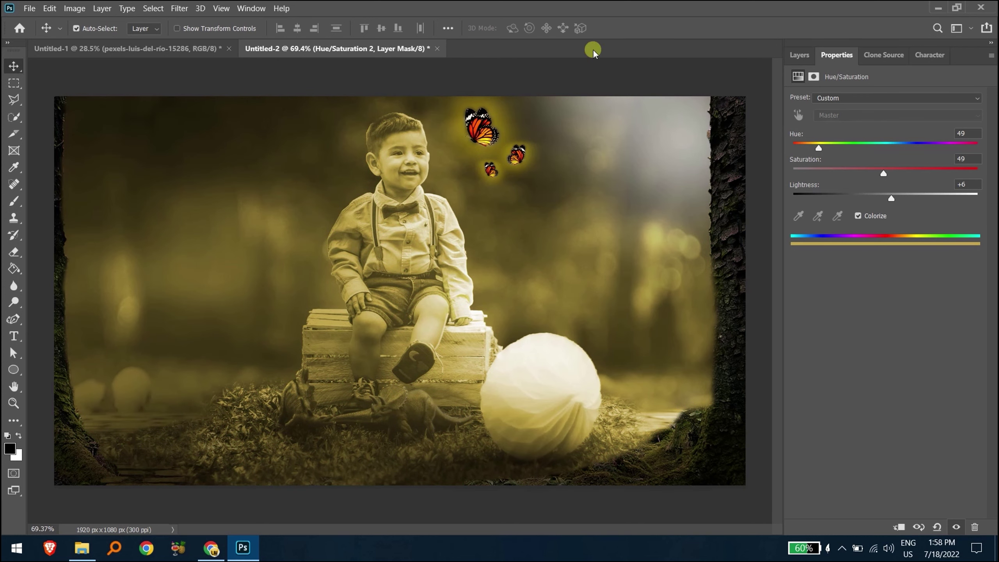
{"action": "left_click", "coordinate": [799, 55]}
{"action": "key", "text": "ctrl+i"}
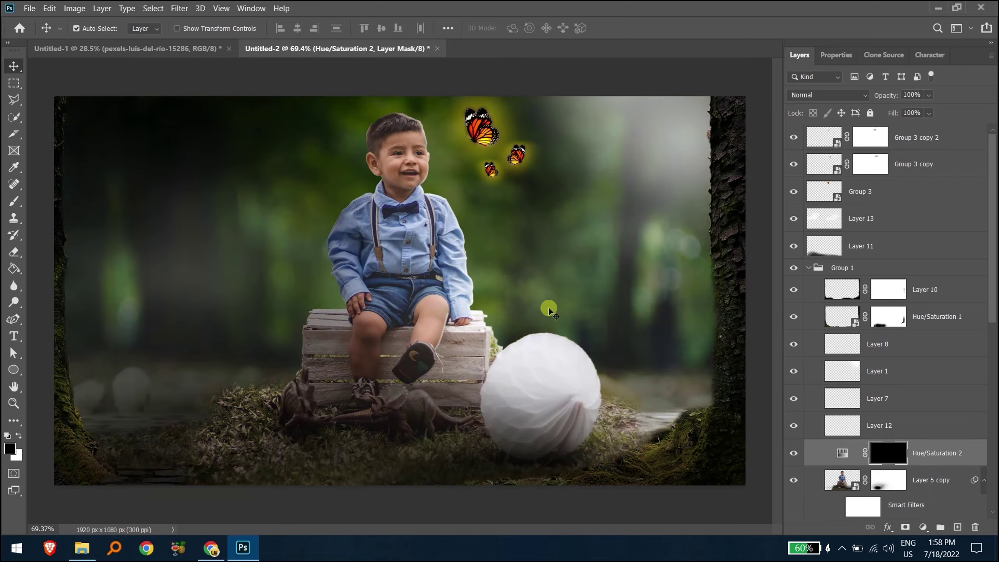
Paint white on the mask to bring the tint along the boy's hair and cheek.
{"action": "scroll", "coordinate": [414, 168], "scroll_direction": "up", "scroll_amount": 3}
{"action": "scroll", "coordinate": [410, 277], "scroll_direction": "up", "scroll_amount": 3}
{"action": "key", "text": "b"}
{"action": "key", "text": "x"}
{"action": "key", "text": "bracketright"}
{"action": "key", "text": "bracketright"}
{"action": "key", "text": "bracketright"}
{"action": "left_click_drag", "start_coordinate": [358, 191], "coordinate": [390, 174]}
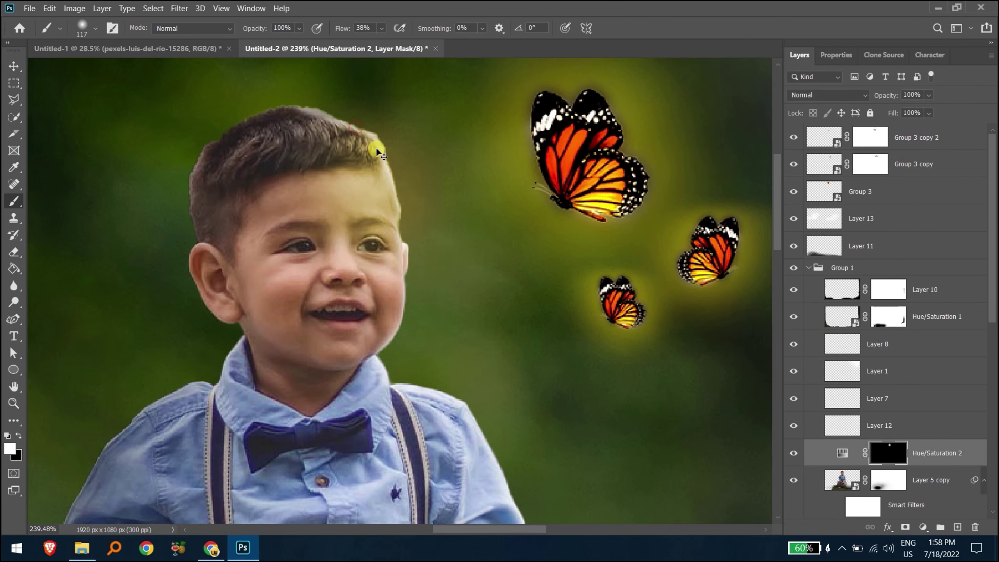
{"action": "key", "text": "ctrl+z"}
{"action": "key", "text": "bracketleft"}
{"action": "key", "text": "bracketleft"}
{"action": "key", "text": "bracketleft"}
{"action": "mouse_move", "coordinate": [292, 120]}
{"action": "left_mouse_down"}
{"action": "mouse_move", "coordinate": [368, 179]}
{"action": "mouse_move", "coordinate": [428, 286]}
{"action": "mouse_move", "coordinate": [407, 336]}
{"action": "left_mouse_up"}
Paint the tint across the boy's nose and up the nose bridge.
{"action": "right_click", "coordinate": [346, 271], "text": "alt"}
{"action": "scroll", "coordinate": [352, 278], "scroll_direction": "up", "scroll_amount": 5}
{"action": "mouse_move", "coordinate": [296, 286]}
{"action": "left_mouse_down"}
{"action": "mouse_move", "coordinate": [423, 293]}
{"action": "mouse_move", "coordinate": [382, 296]}
{"action": "mouse_move", "coordinate": [399, 381]}
{"action": "mouse_move", "coordinate": [196, 401]}
{"action": "left_mouse_up"}
{"action": "right_click", "coordinate": [399, 382], "text": "alt"}
{"action": "scroll", "coordinate": [196, 401], "scroll_direction": "down", "scroll_amount": 3}
{"action": "mouse_move", "coordinate": [298, 262]}
{"action": "left_mouse_down"}
{"action": "mouse_move", "coordinate": [306, 312]}
{"action": "mouse_move", "coordinate": [290, 217]}
{"action": "left_mouse_up"}
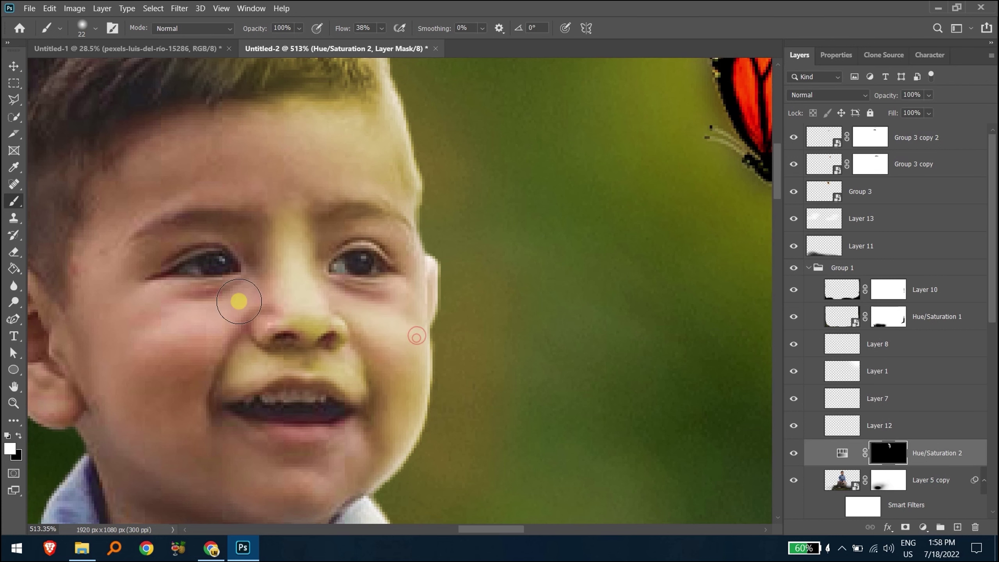
Bring the lower face into view and shrink the brush for the eye area.
{"action": "left_click_drag", "start_coordinate": [242, 431], "coordinate": [247, 371]}
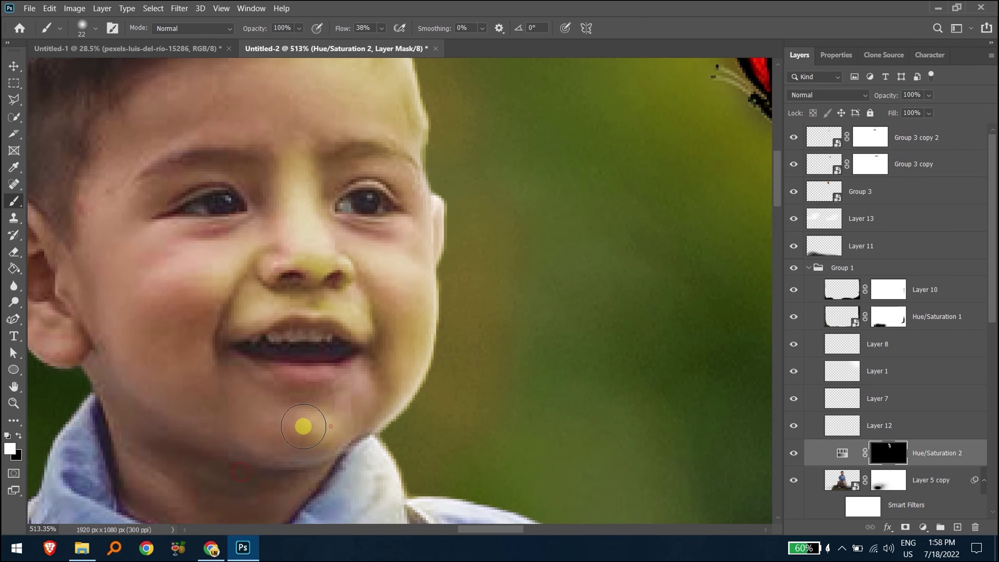
{"action": "right_click", "coordinate": [312, 380]}
{"action": "key", "text": "super"}
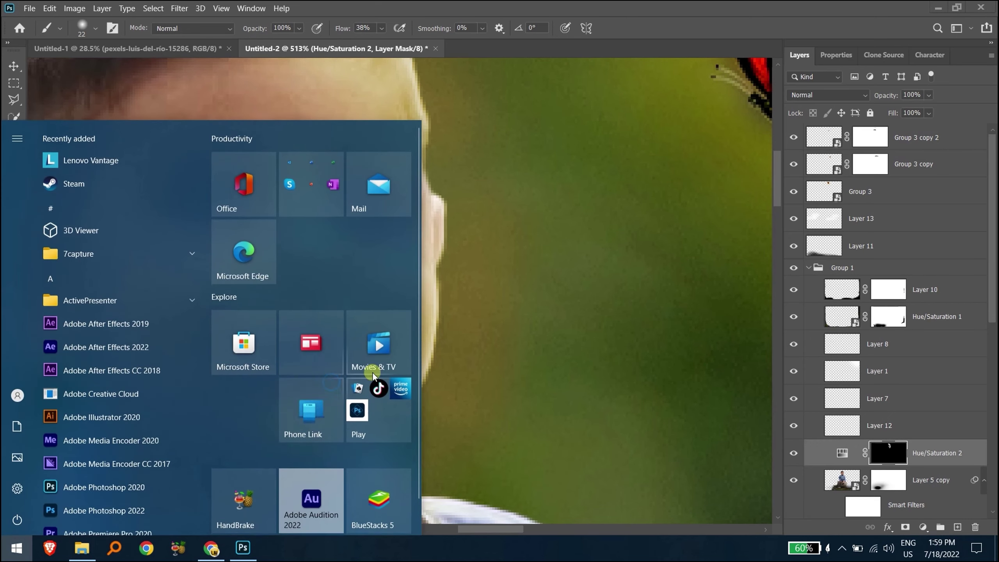
{"action": "key", "text": "super"}
{"action": "left_click_drag", "start_coordinate": [335, 370], "coordinate": [320, 380]}
{"action": "left_click_drag", "start_coordinate": [390, 256], "coordinate": [411, 275]}
{"action": "left_click_drag", "start_coordinate": [372, 200], "coordinate": [363, 200]}
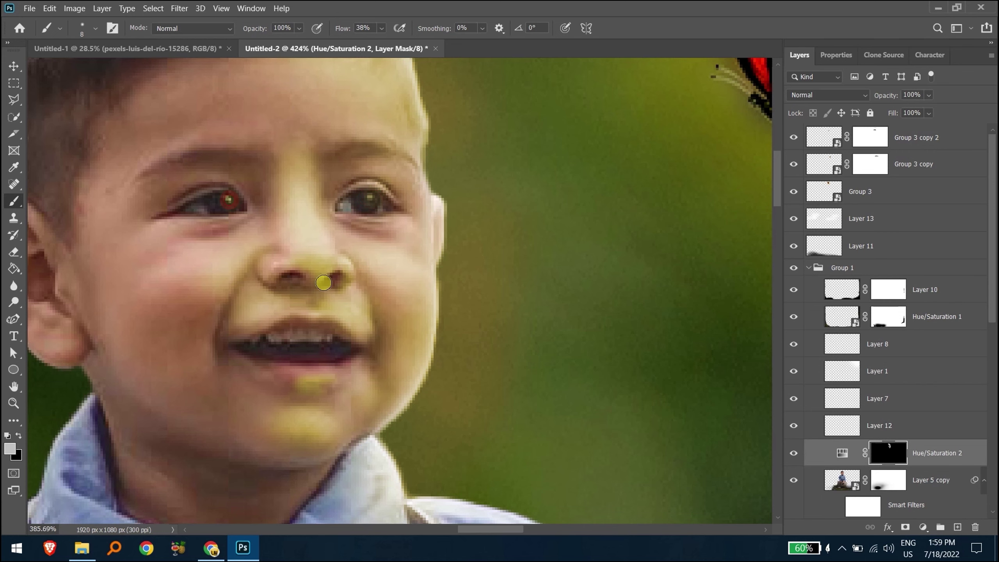
Zoom in on the boy's eye and paint the tint along his upper eyelid.
{"action": "scroll", "coordinate": [323, 282], "scroll_direction": "down", "scroll_amount": 3}
{"action": "left_click_drag", "start_coordinate": [291, 323], "coordinate": [301, 323]}
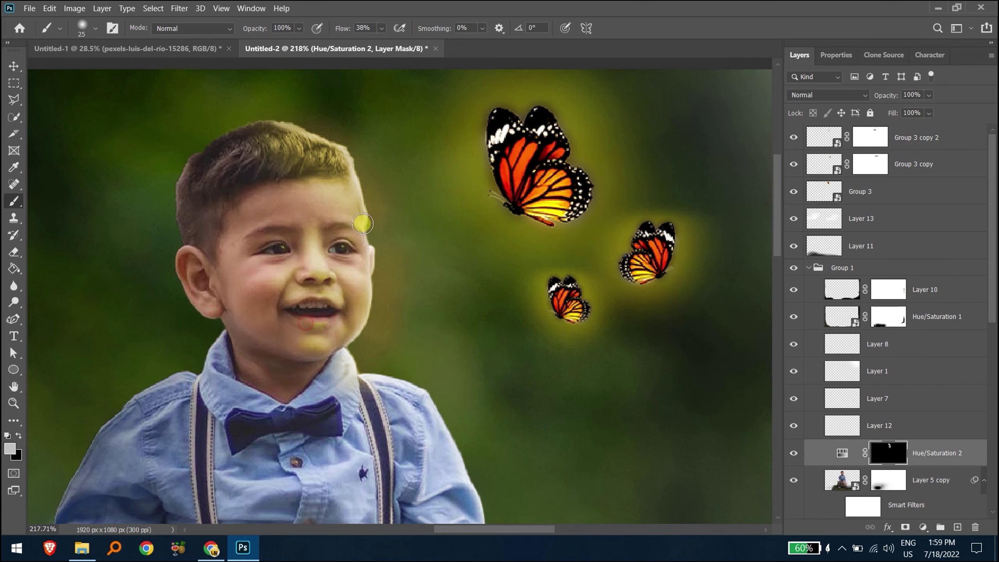
{"action": "scroll", "coordinate": [357, 237], "scroll_direction": "up", "scroll_amount": 5}
{"action": "left_click_drag", "start_coordinate": [373, 281], "coordinate": [364, 287]}
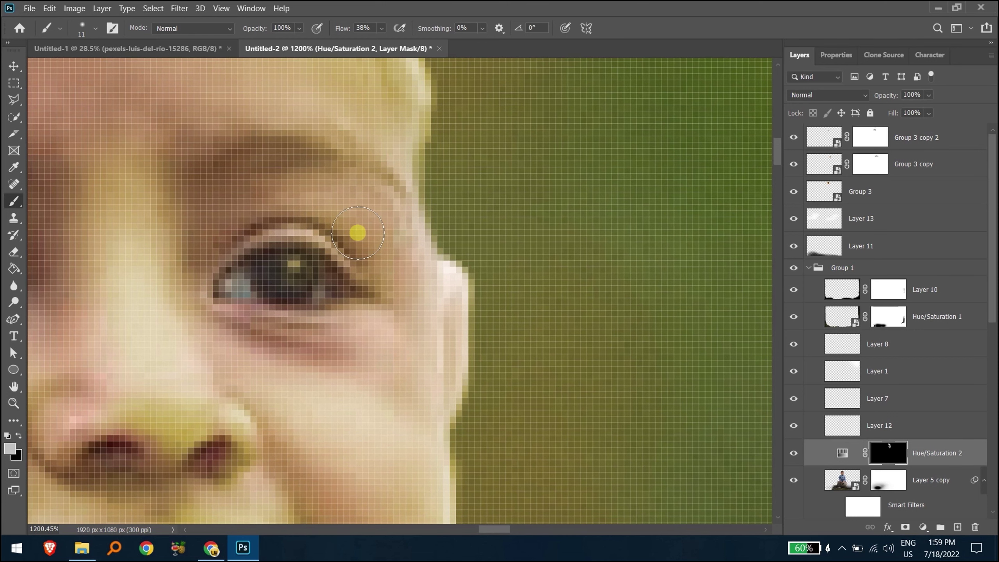
{"action": "scroll", "coordinate": [107, 397], "scroll_direction": "down", "scroll_amount": 5}
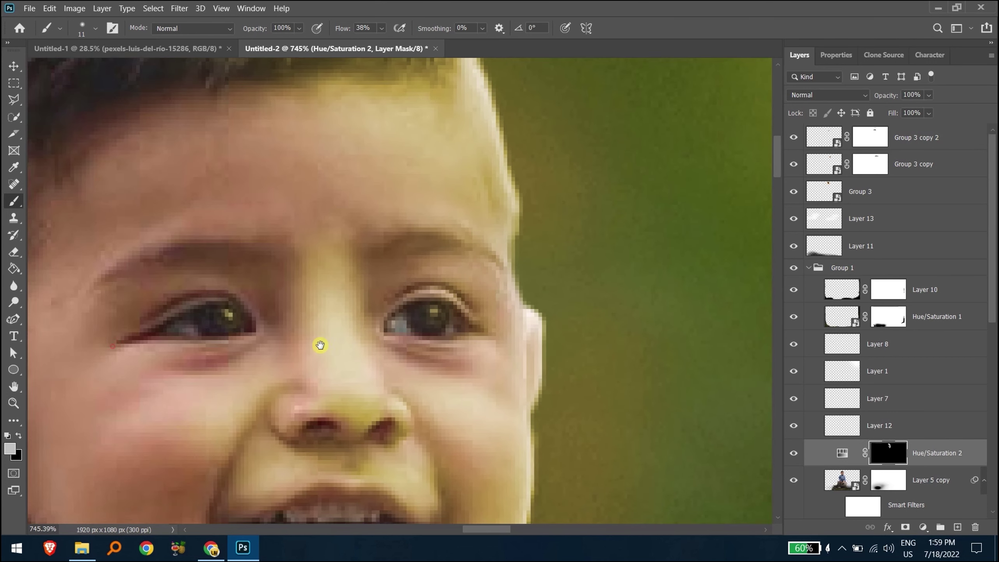
{"action": "left_click_drag", "start_coordinate": [228, 293], "coordinate": [181, 284]}
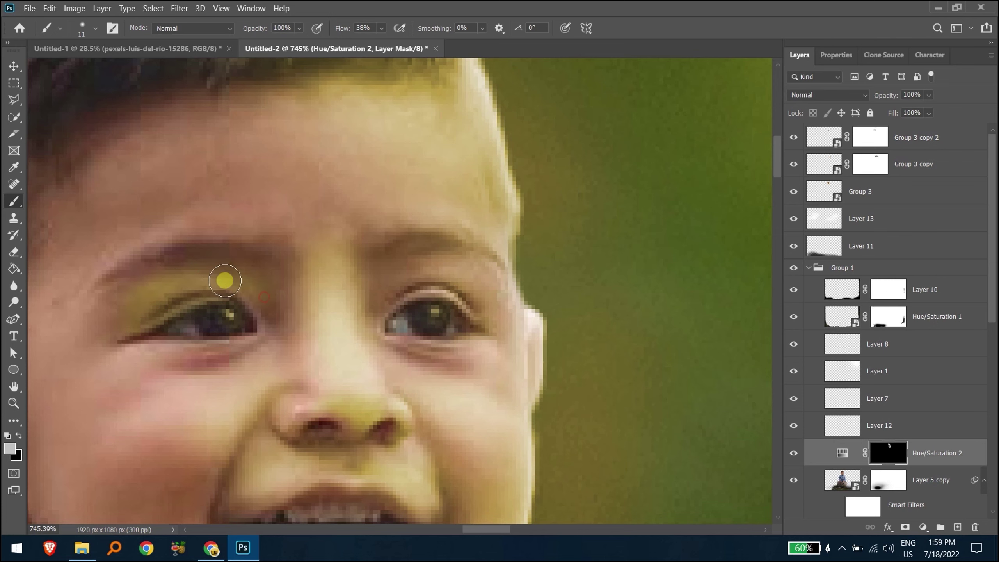
{"action": "scroll", "coordinate": [310, 343], "scroll_direction": "down", "scroll_amount": 5}
{"action": "scroll", "coordinate": [309, 343], "scroll_direction": "down", "scroll_amount": 3}
{"action": "scroll", "coordinate": [390, 169], "scroll_direction": "down", "scroll_amount": 2}
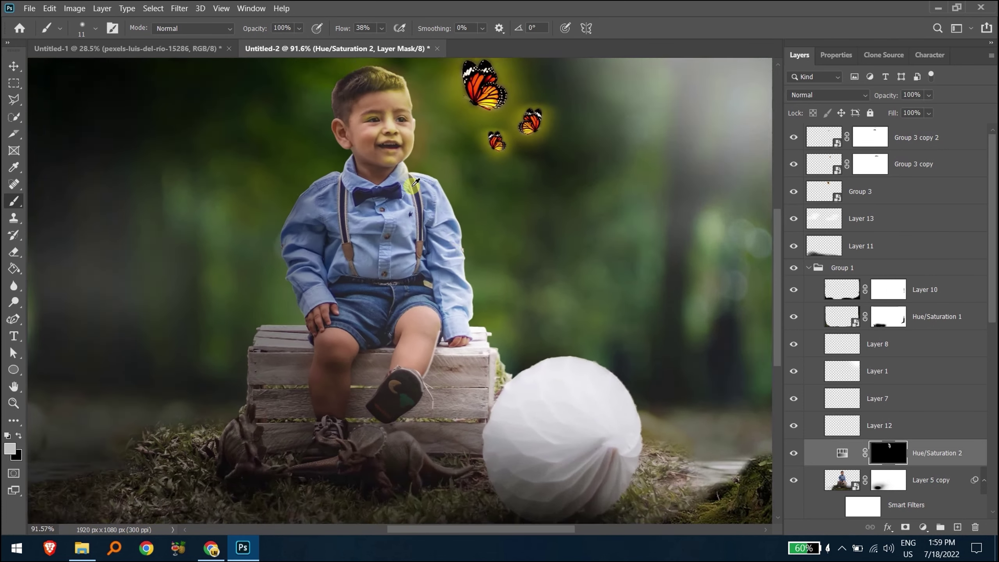
{"action": "scroll", "coordinate": [392, 167], "scroll_direction": "up", "scroll_amount": 3}
{"action": "scroll", "coordinate": [408, 197], "scroll_direction": "up", "scroll_amount": 2}
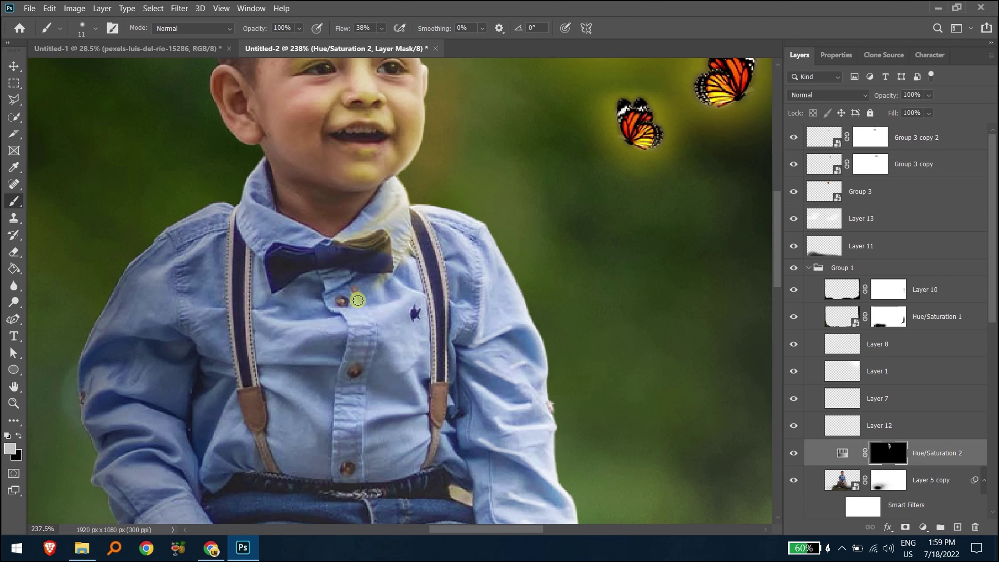
Paint the tint down the shirt placket and dab it onto the sleeve folds with a smaller brush.
{"action": "left_click_drag", "start_coordinate": [378, 348], "coordinate": [365, 405]}
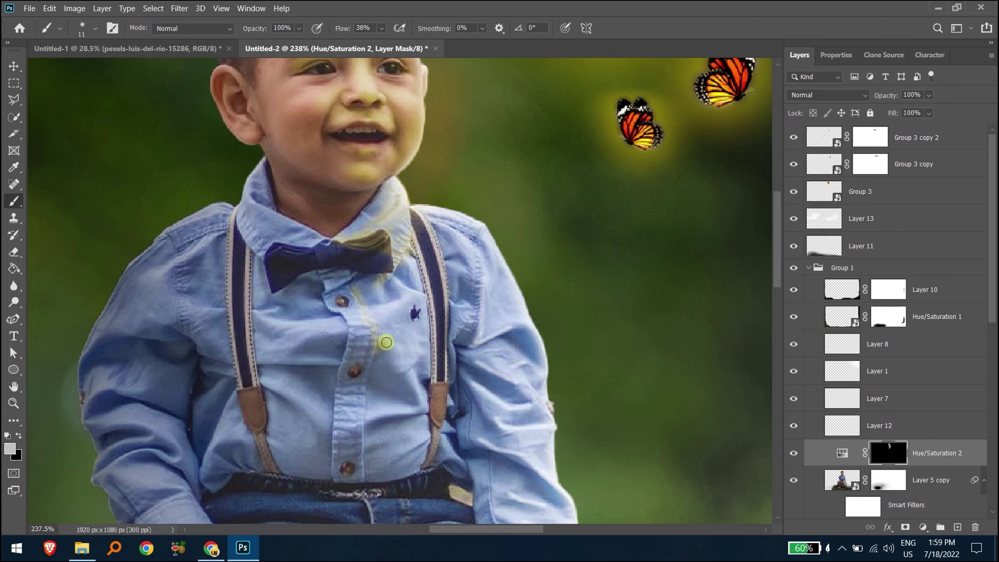
{"action": "left_click_drag", "start_coordinate": [401, 355], "coordinate": [409, 307]}
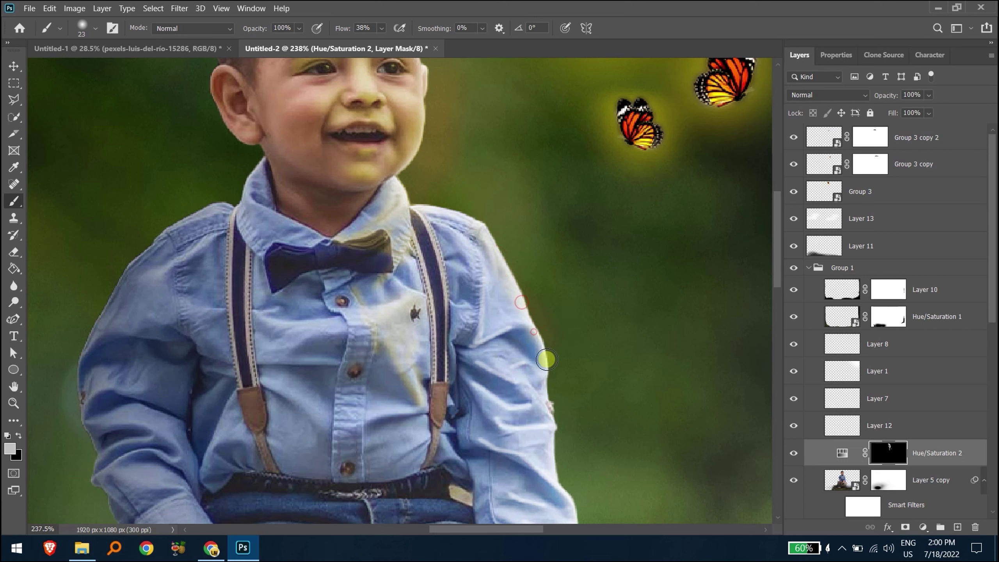
{"action": "right_click", "coordinate": [513, 324], "text": "alt"}
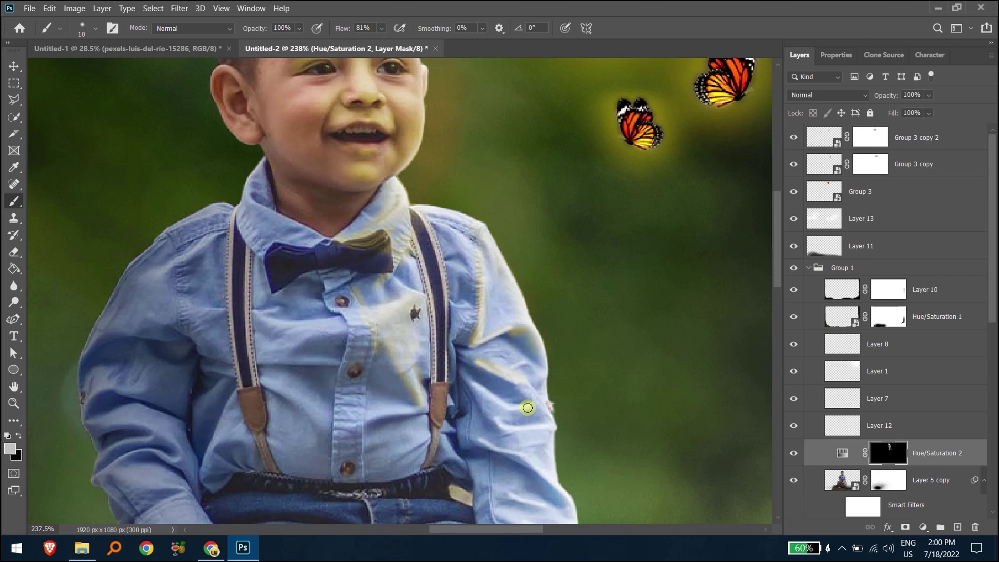
{"action": "left_click", "coordinate": [463, 389]}
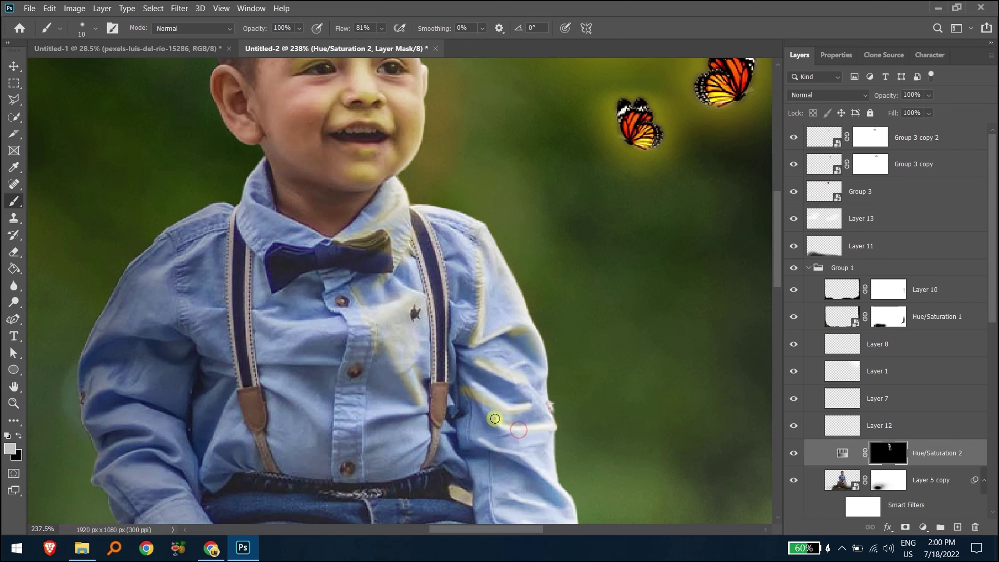
{"action": "scroll", "coordinate": [570, 501], "scroll_direction": "down", "scroll_amount": 3}
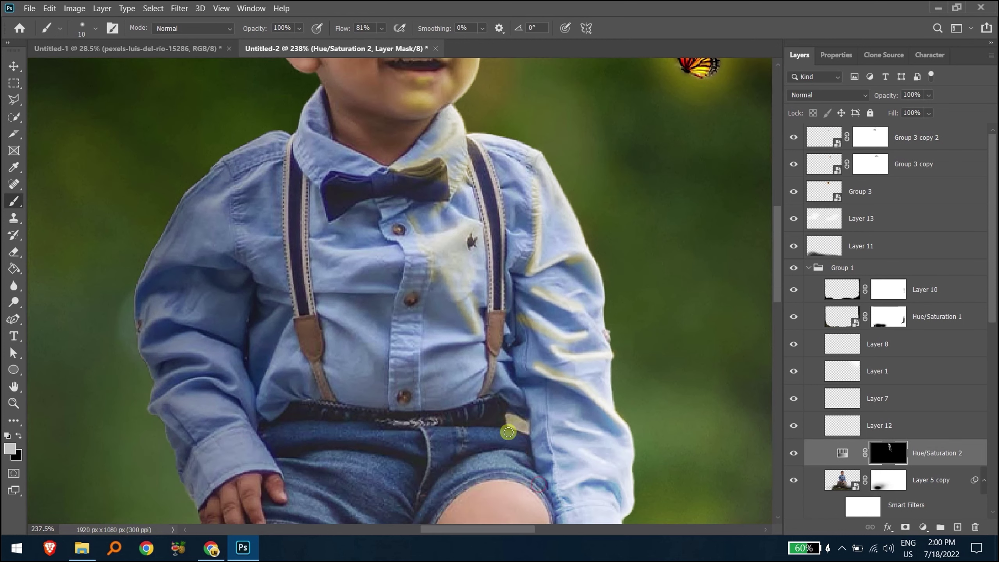
{"action": "scroll", "coordinate": [491, 416], "scroll_direction": "down", "scroll_amount": 2}
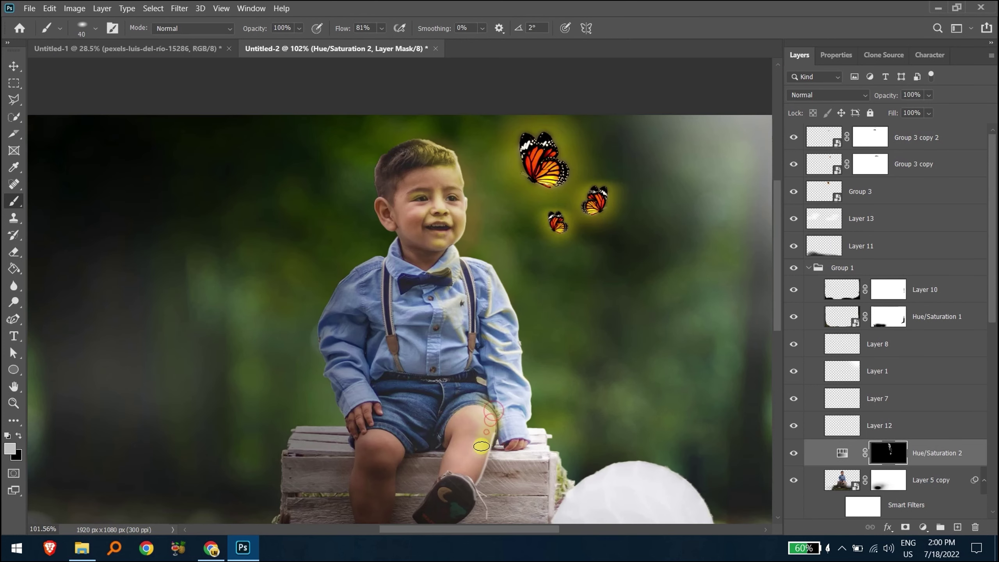
Set a large brush at 6% flow and faintly tint the boy's shorts and chest.
{"action": "left_click_drag", "start_coordinate": [482, 446], "coordinate": [507, 427]}
{"action": "scroll", "coordinate": [441, 410], "scroll_direction": "up", "scroll_amount": 2}
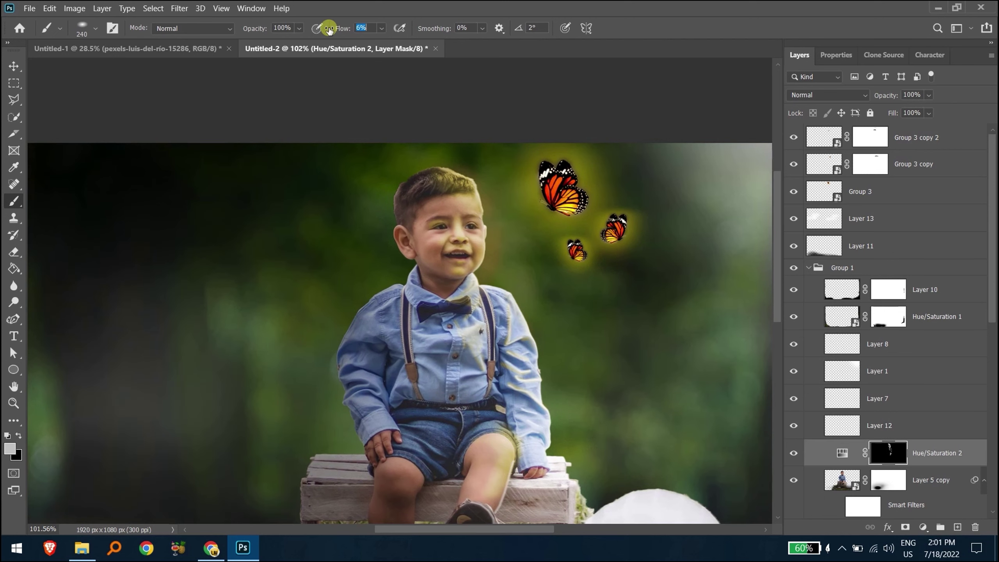
{"action": "key", "text": "shift+0"}
{"action": "key", "text": "shift+6"}
{"action": "left_click_drag", "start_coordinate": [433, 440], "coordinate": [500, 338]}
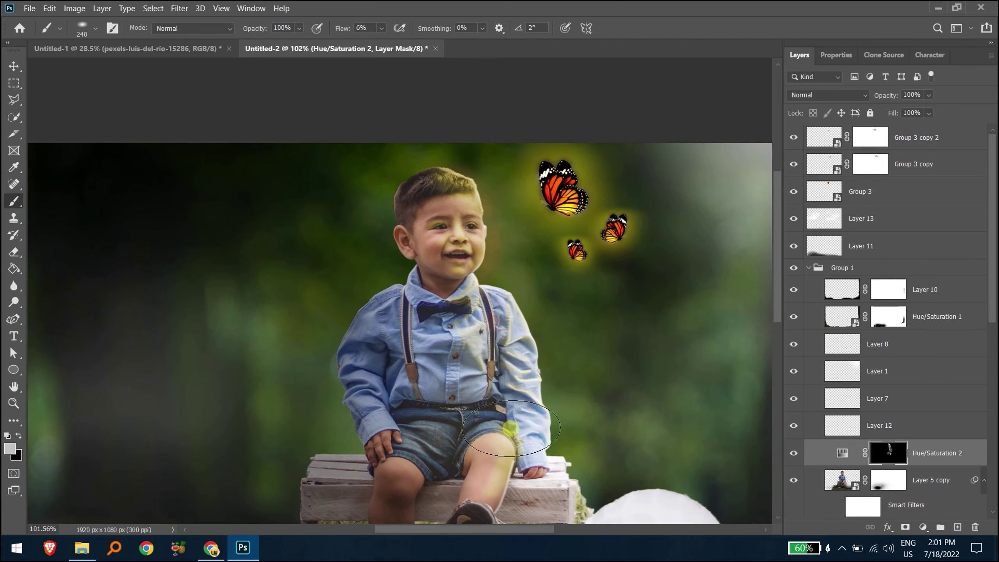
Faintly brush the tint over the boy's hair, then add a new empty layer.
{"action": "left_click_drag", "start_coordinate": [503, 336], "coordinate": [478, 228]}
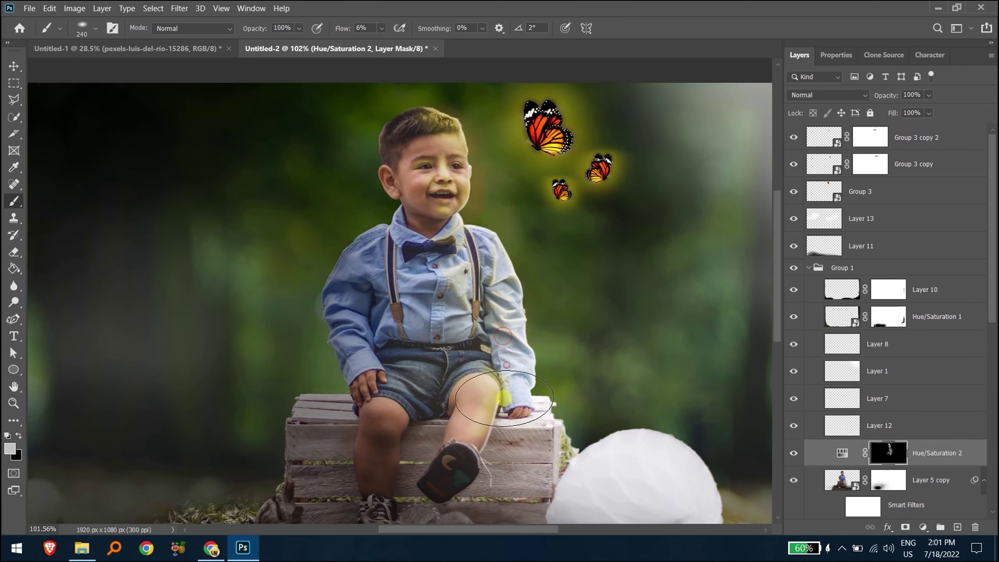
{"action": "scroll", "coordinate": [508, 427], "scroll_direction": "down", "scroll_amount": 3}
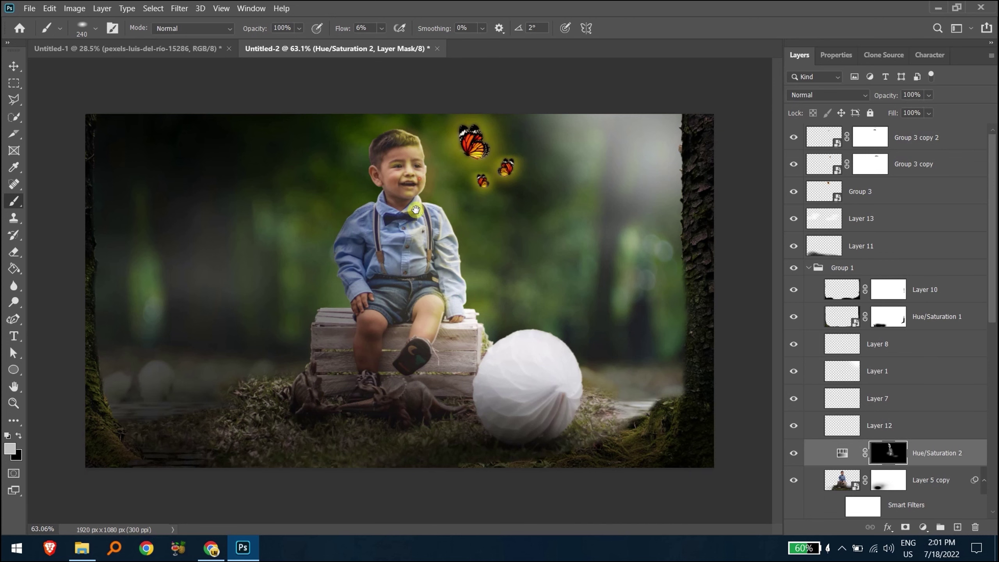
{"action": "left_click_drag", "start_coordinate": [414, 138], "coordinate": [397, 136]}
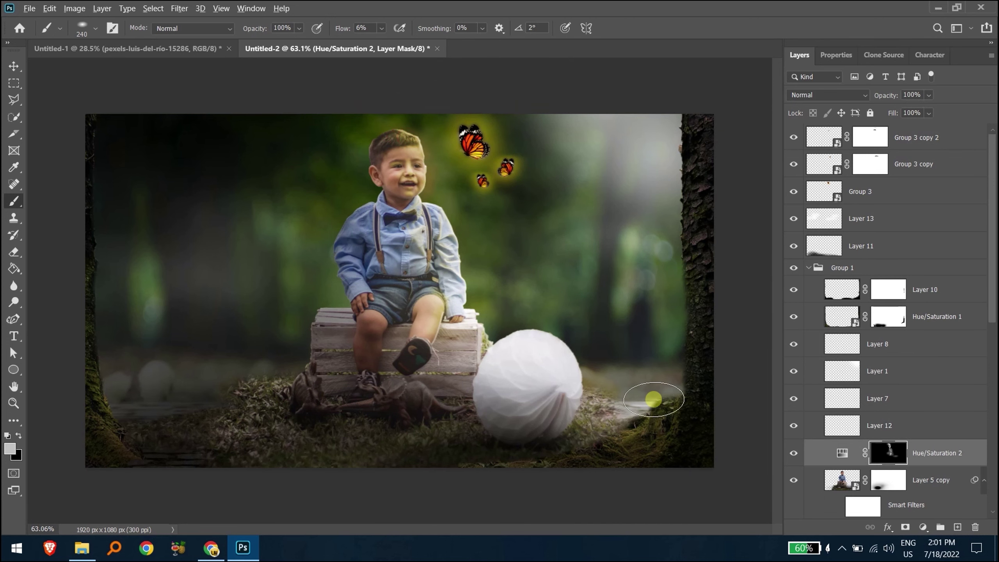
{"action": "scroll", "coordinate": [535, 339], "scroll_direction": "up", "scroll_amount": 2}
{"action": "scroll", "coordinate": [464, 259], "scroll_direction": "up", "scroll_amount": 2}
{"action": "left_click_drag", "start_coordinate": [464, 259], "coordinate": [452, 391]}
{"action": "mouse_move", "coordinate": [290, 394]}
{"action": "left_mouse_down"}
{"action": "mouse_move", "coordinate": [228, 409]}
{"action": "mouse_move", "coordinate": [219, 370]}
{"action": "mouse_move", "coordinate": [199, 353]}
{"action": "mouse_move", "coordinate": [297, 467]}
{"action": "left_mouse_up"}
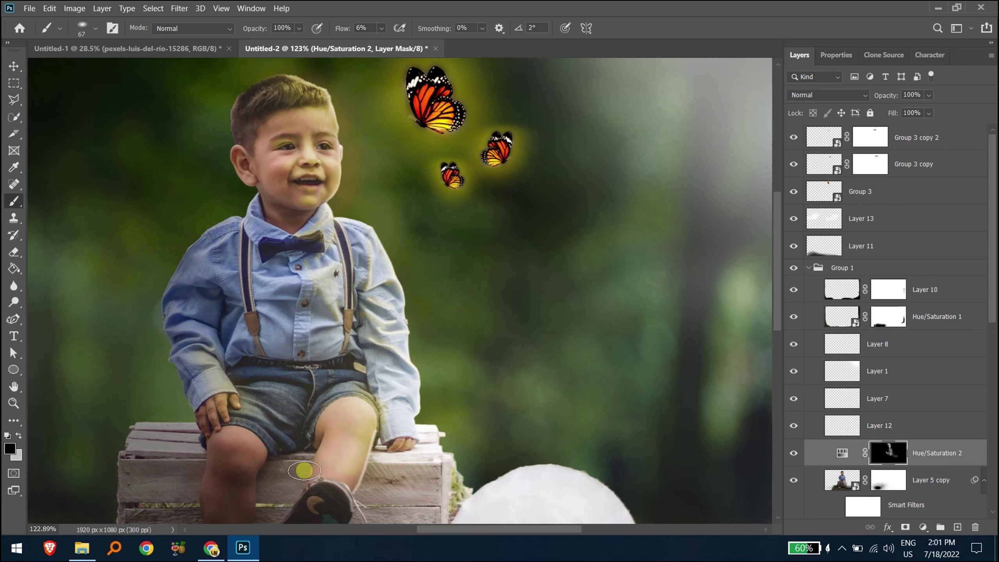
{"action": "left_click", "coordinate": [958, 526]}
{"action": "key", "text": "x"}
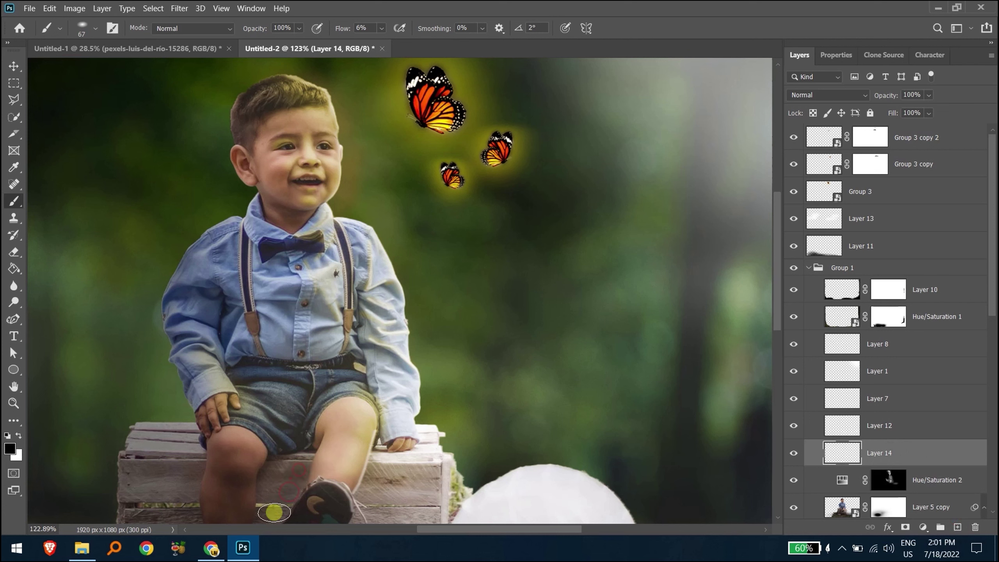
Paint faint touch-ups on the crate below the boy's knee and near his shoe.
{"action": "left_click_drag", "start_coordinate": [299, 487], "coordinate": [300, 456]}
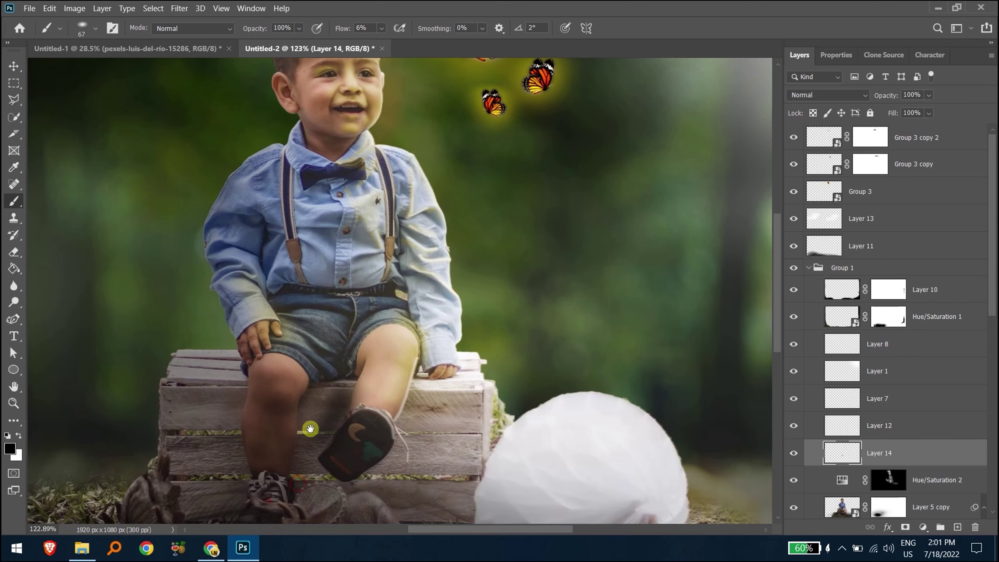
{"action": "mouse_move", "coordinate": [267, 508]}
{"action": "left_mouse_down"}
{"action": "mouse_move", "coordinate": [317, 433]}
{"action": "mouse_move", "coordinate": [305, 459]}
{"action": "mouse_move", "coordinate": [315, 427]}
{"action": "left_mouse_up"}
{"action": "left_click", "coordinate": [322, 478]}
{"action": "left_click", "coordinate": [302, 485]}
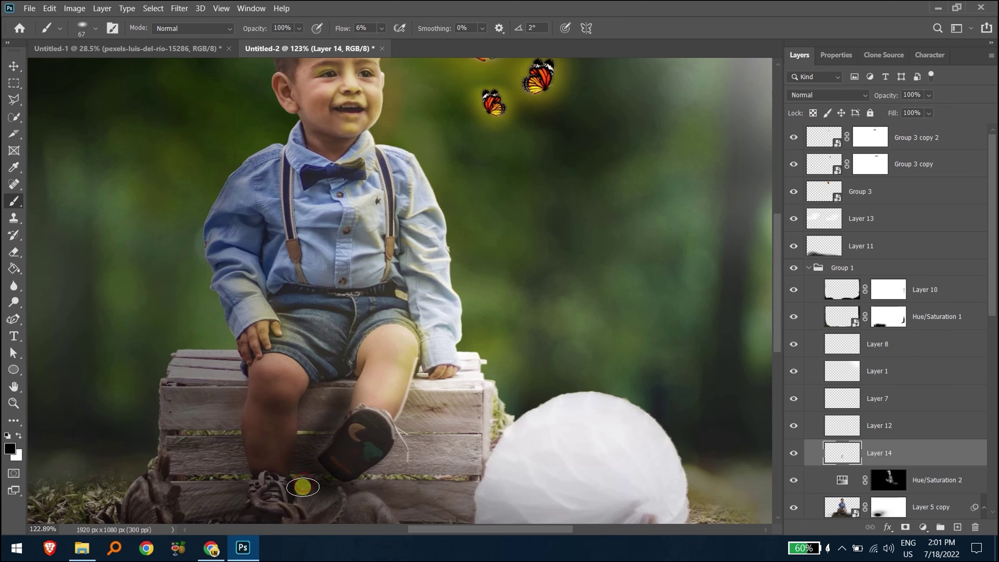
{"action": "left_click_drag", "start_coordinate": [312, 499], "coordinate": [321, 427]}
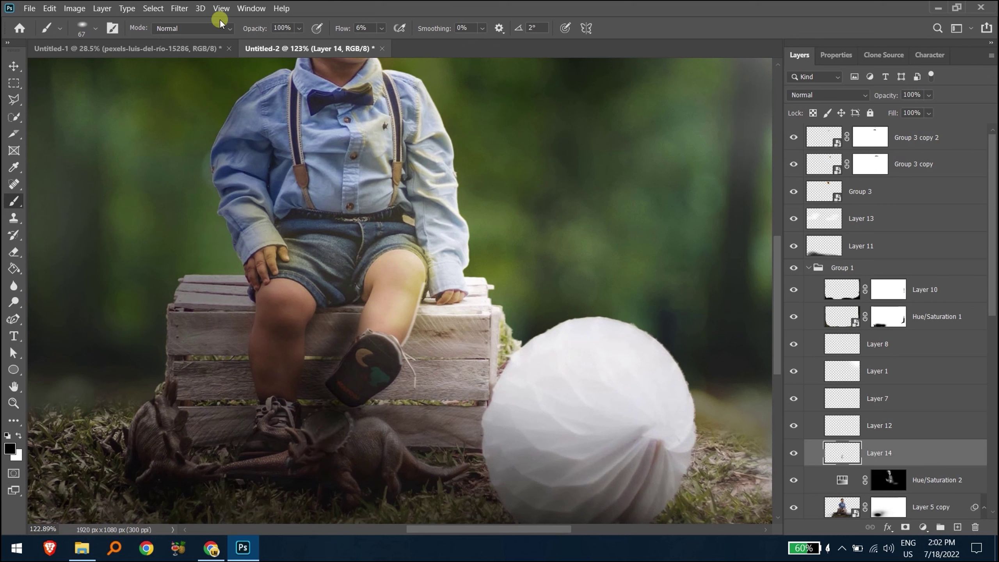
Lower the Hue/Saturation 2 tint adjustment to 21% opacity.
{"action": "left_click", "coordinate": [180, 7]}
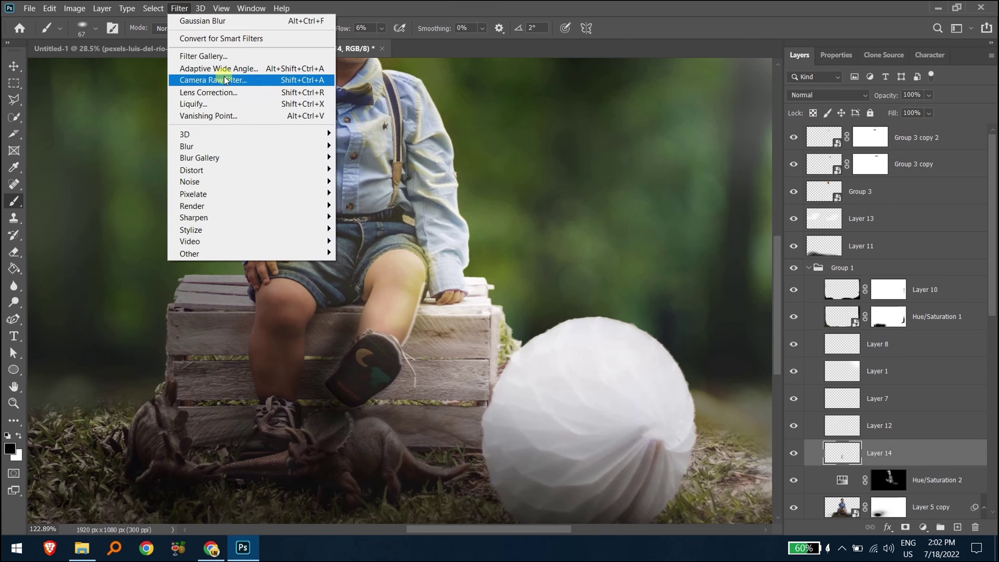
{"action": "left_click", "coordinate": [220, 20]}
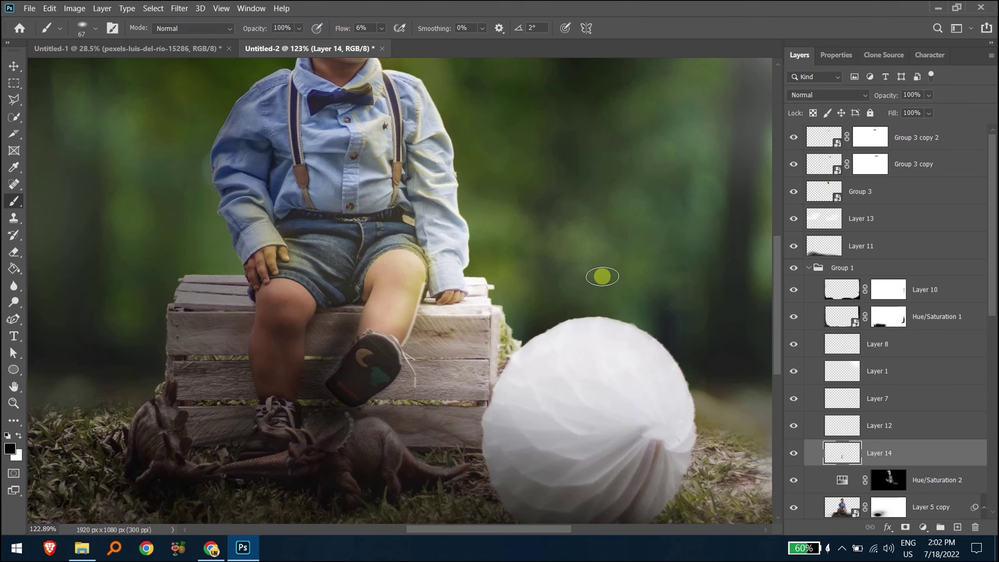
{"action": "scroll", "coordinate": [603, 277], "scroll_direction": "down", "scroll_amount": 2}
{"action": "scroll", "coordinate": [602, 276], "scroll_direction": "up", "scroll_amount": 3}
{"action": "scroll", "coordinate": [602, 277], "scroll_direction": "down", "scroll_amount": 3}
{"action": "scroll", "coordinate": [588, 267], "scroll_direction": "down", "scroll_amount": 1}
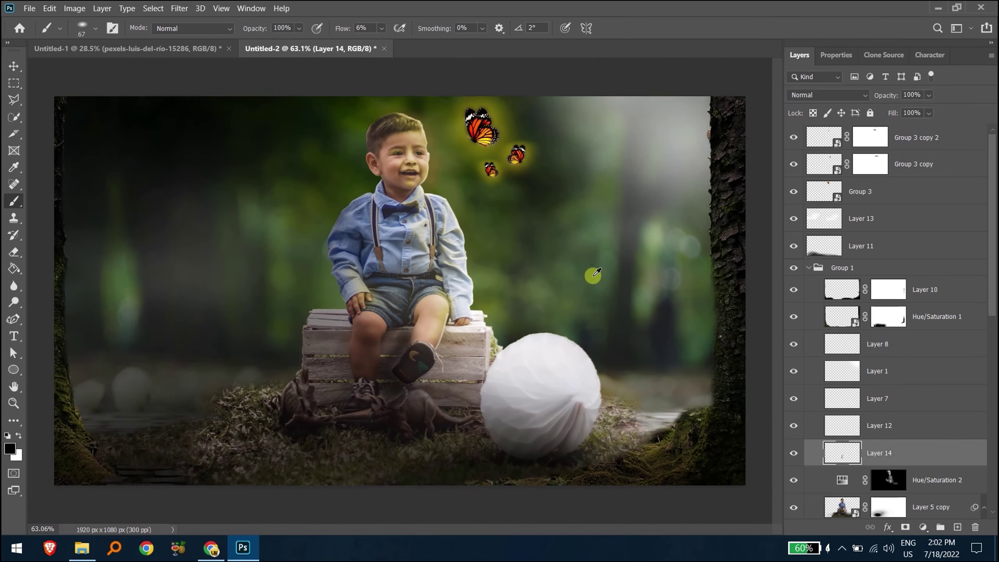
{"action": "scroll", "coordinate": [588, 267], "scroll_direction": "up", "scroll_amount": 2}
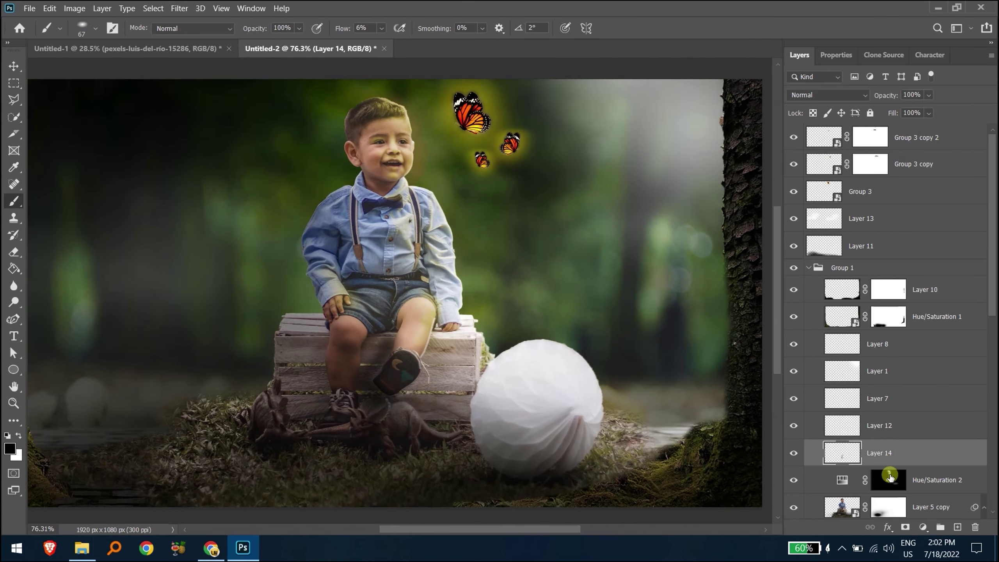
{"action": "left_click", "coordinate": [890, 477]}
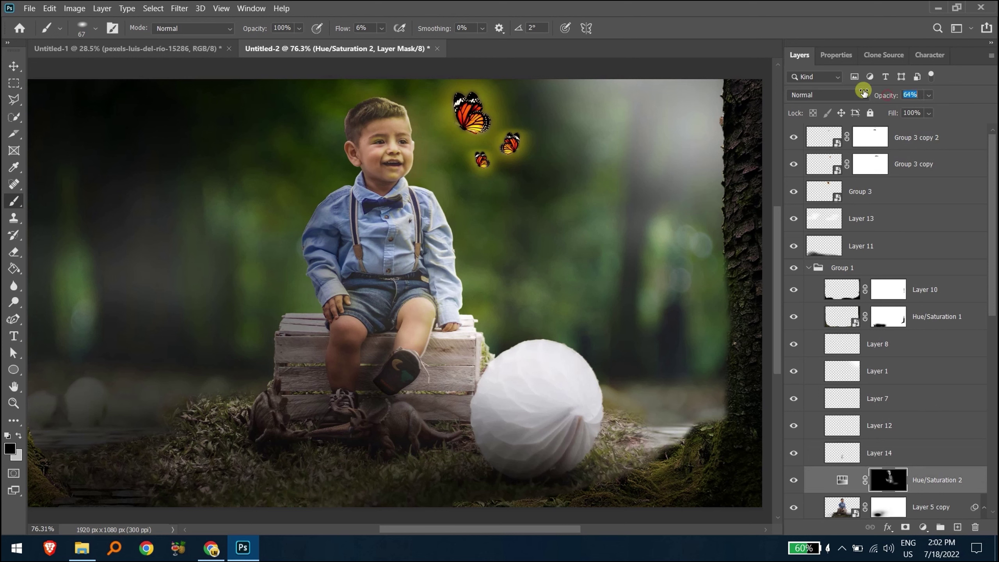
{"action": "left_click_drag", "start_coordinate": [812, 93], "coordinate": [832, 96]}
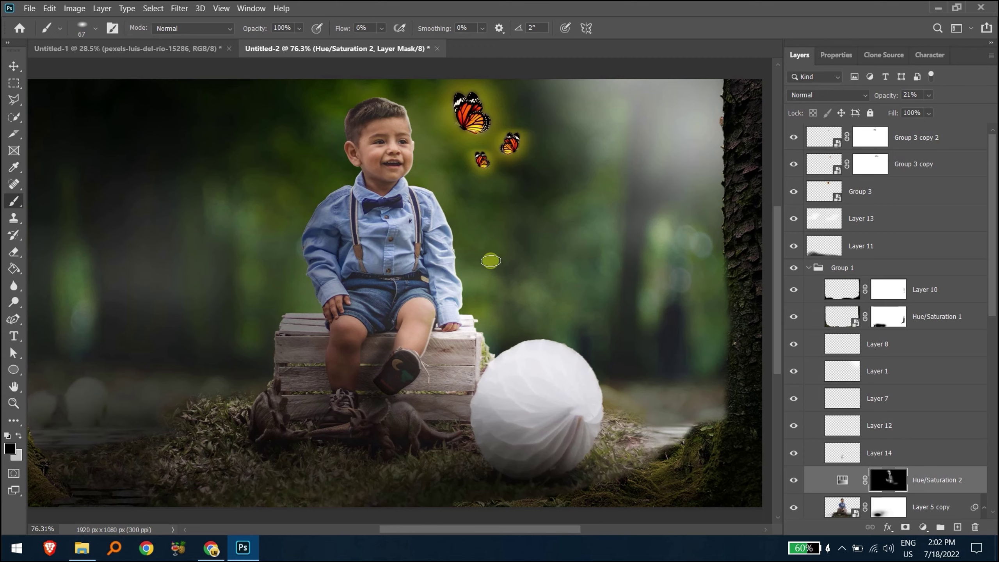
{"action": "key", "text": "v"}
{"action": "left_click", "coordinate": [491, 261]}
{"action": "scroll", "coordinate": [491, 262], "scroll_direction": "down", "scroll_amount": 2}
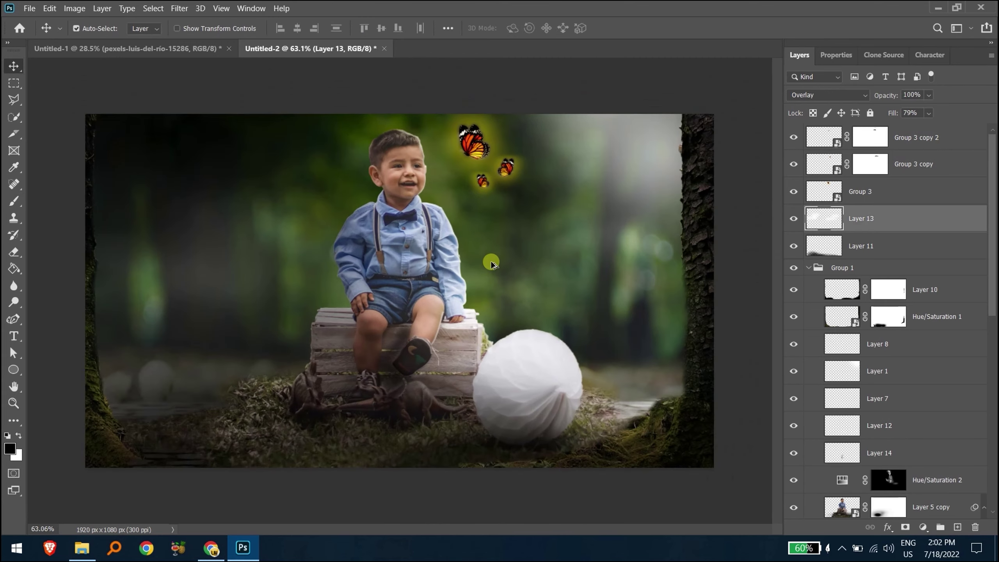